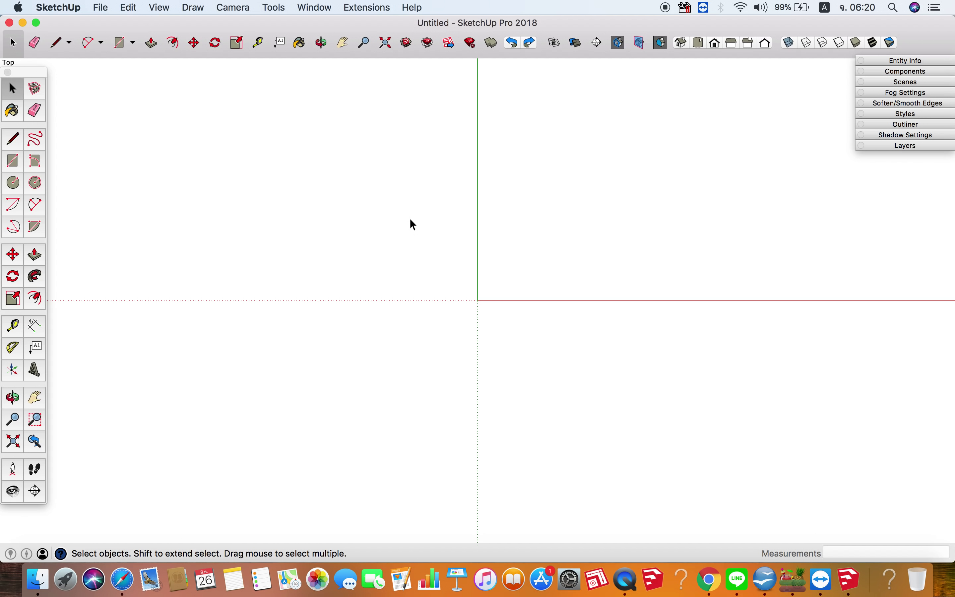
Step: Draw a 1 m by 1 m square starting at the origin
{"action": "middle_click_drag", "start_coordinate": [550, 358], "coordinate": [526, 249]}
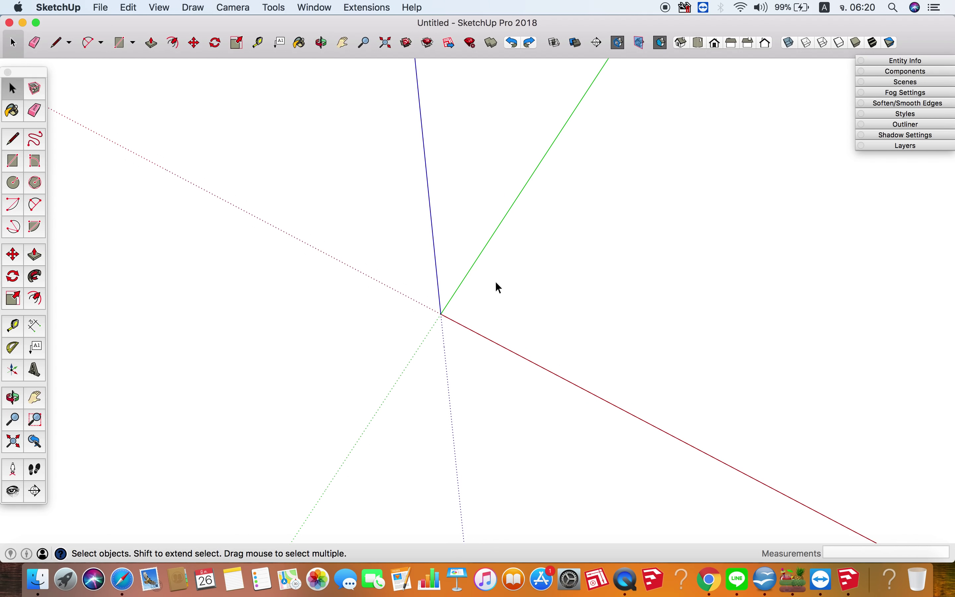
{"action": "middle_click_drag", "start_coordinate": [498, 287], "coordinate": [442, 327]}
{"action": "key", "text": "r"}
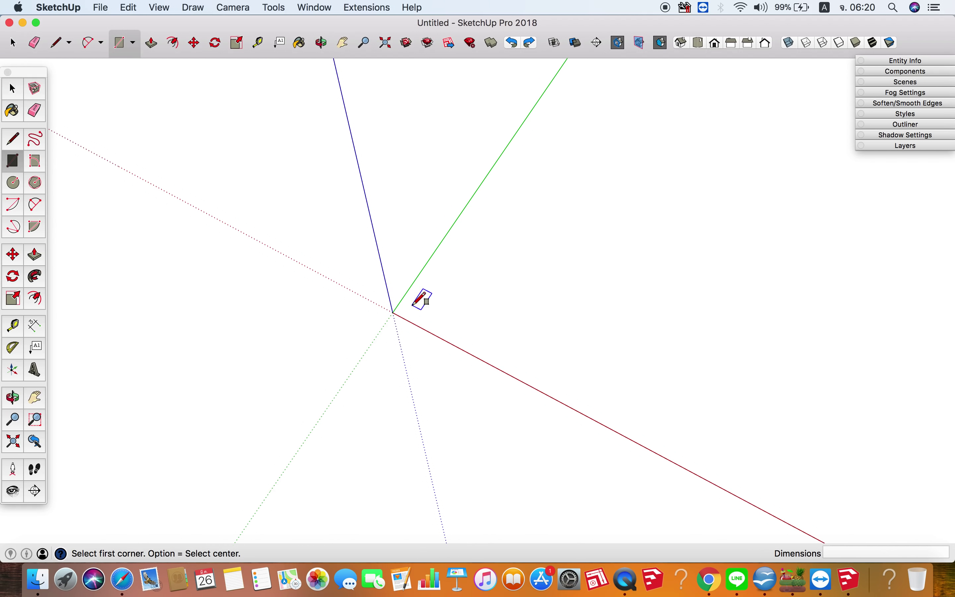
{"action": "left_click", "coordinate": [408, 307]}
{"action": "type", "text": "1,1"}
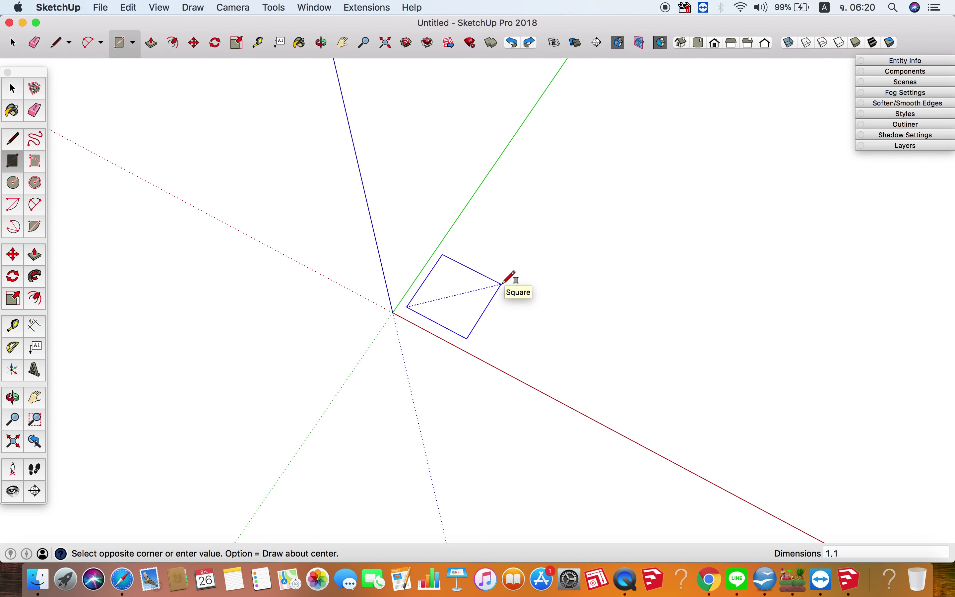
{"action": "key", "text": "Return"}
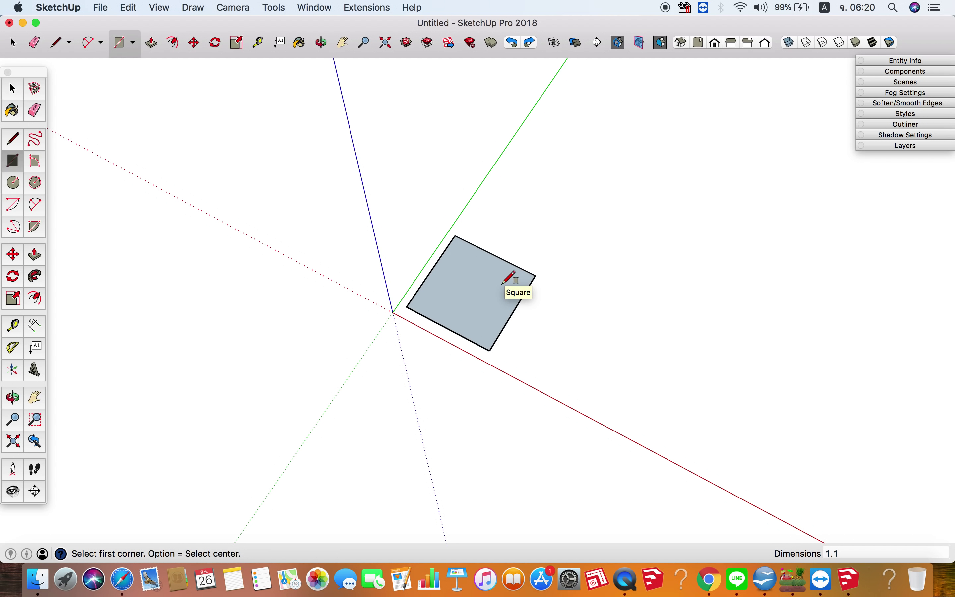
Step: Push the square up 0.30 m into a solid box
{"action": "key", "text": "space"}
{"action": "mouse_move", "coordinate": [494, 353]}
{"action": "middle_mouse_down"}
{"action": "mouse_move", "coordinate": [499, 198]}
{"action": "mouse_move", "coordinate": [491, 272]}
{"action": "middle_mouse_up"}
{"action": "key", "text": "p"}
{"action": "left_click_drag", "start_coordinate": [473, 299], "coordinate": [476, 267]}
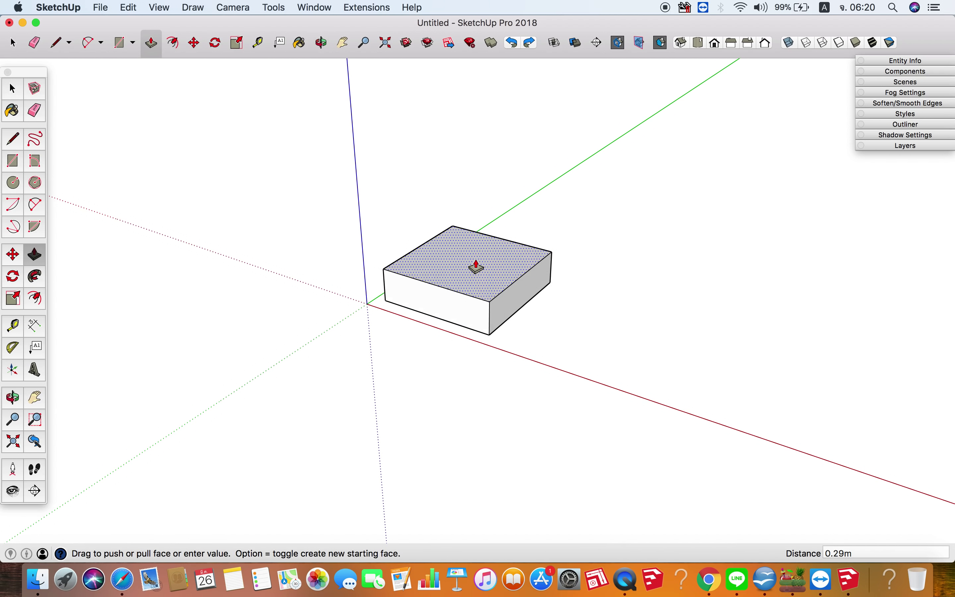
{"action": "type", "text": "3"}
{"action": "key", "text": "Return"}
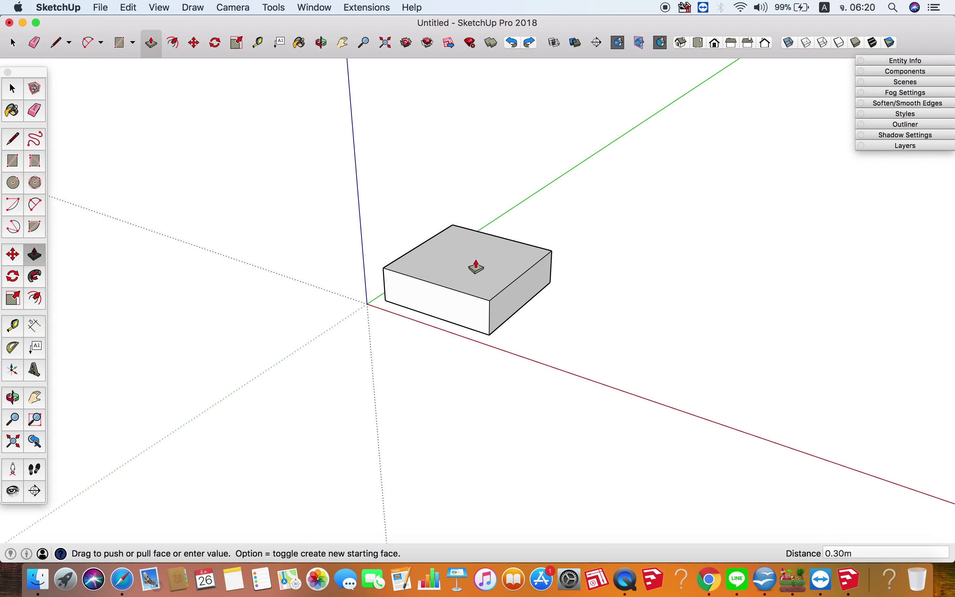
{"action": "key", "text": "space"}
{"action": "scroll", "coordinate": [474, 251], "scroll_direction": "up", "scroll_amount": 2}
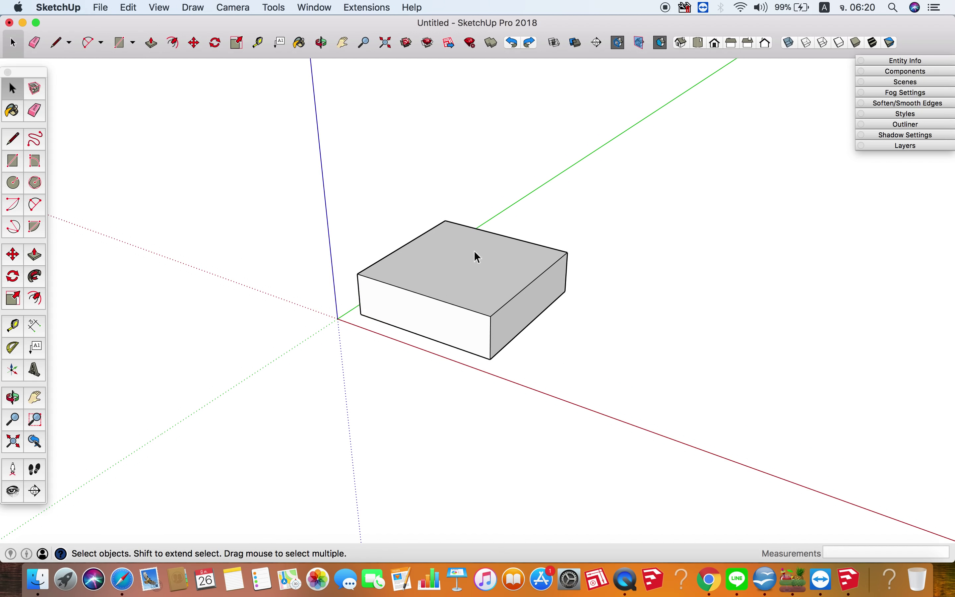
Step: Select the whole box and start a new component named F1
{"action": "triple_click", "coordinate": [444, 264]}
{"action": "right_click", "coordinate": [444, 263]}
{"action": "mouse_move", "coordinate": [480, 397]}
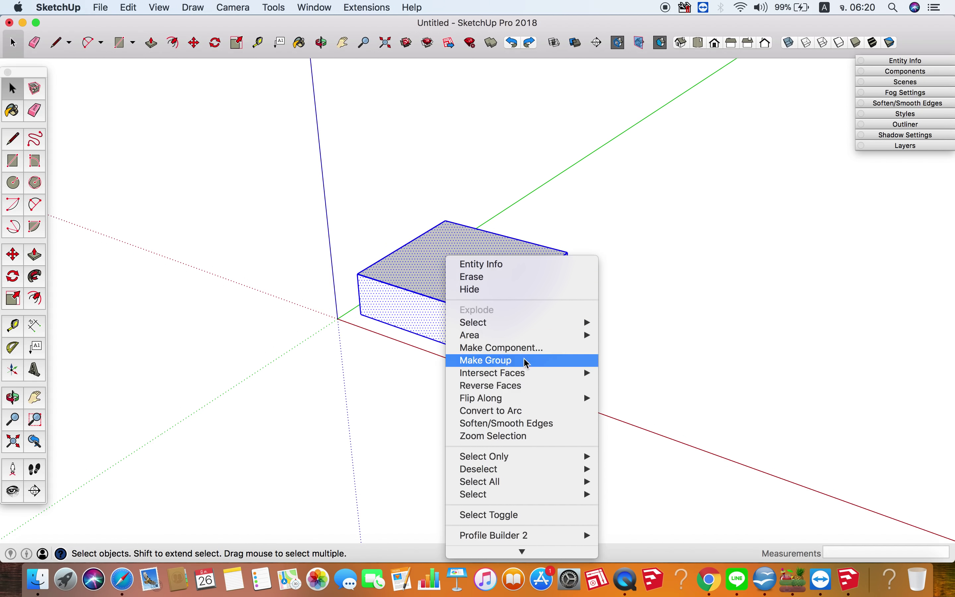
{"action": "left_click", "coordinate": [529, 348]}
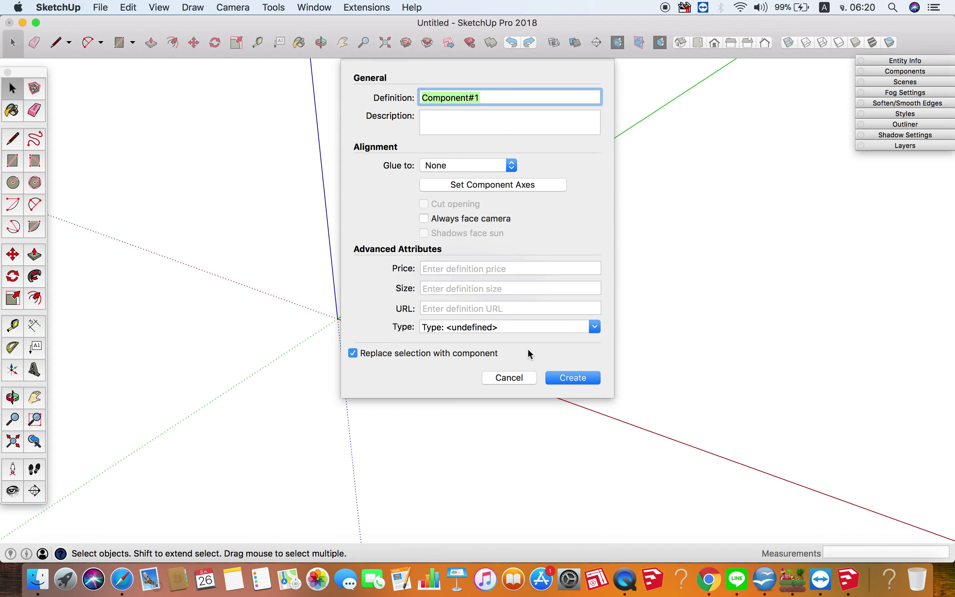
{"action": "type", "text": "F"}
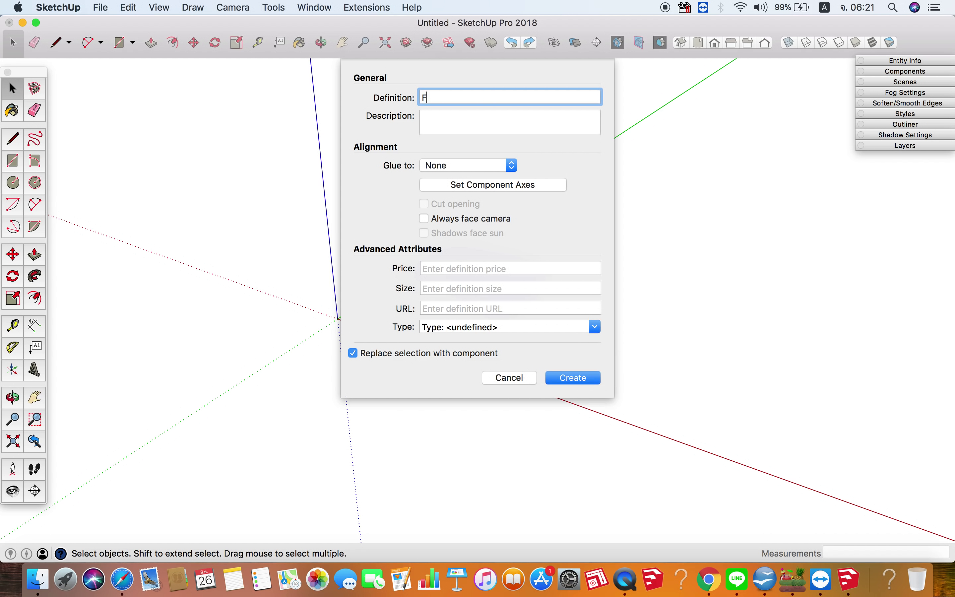
{"action": "type", "text": "1"}
Step: Place the F1 axes on the box's top face, create the component and open it
{"action": "left_click", "coordinate": [506, 186]}
{"action": "middle_click_drag", "start_coordinate": [504, 193], "coordinate": [468, 259]}
{"action": "left_click", "coordinate": [468, 263]}
{"action": "left_click", "coordinate": [469, 265]}
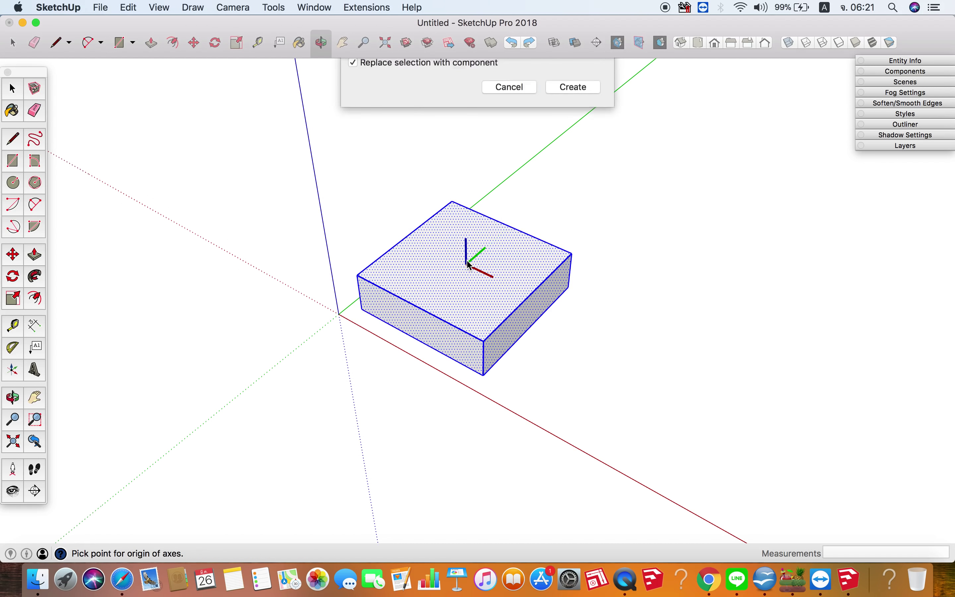
{"action": "left_click", "coordinate": [577, 380]}
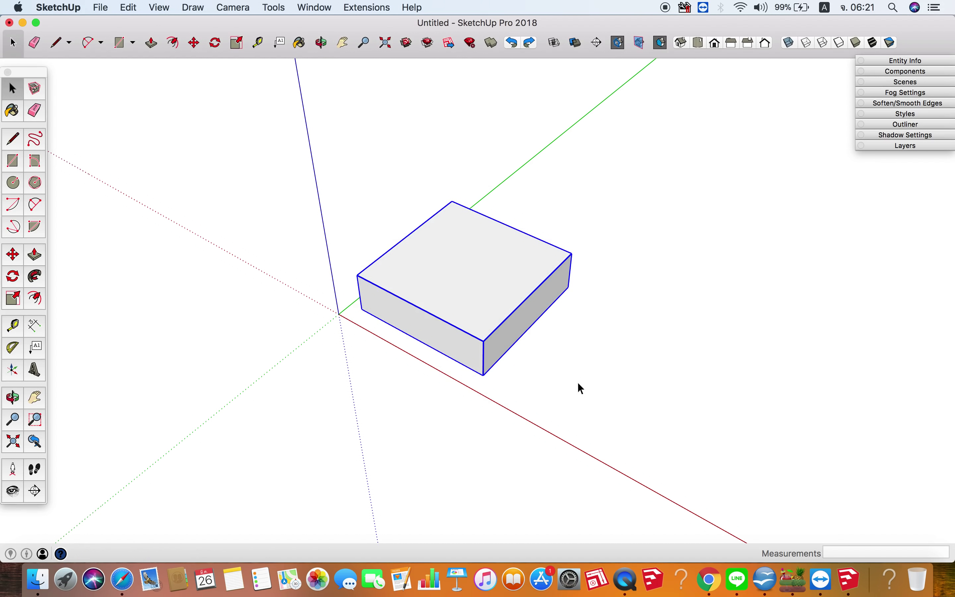
{"action": "middle_click_drag", "start_coordinate": [550, 393], "coordinate": [556, 310]}
{"action": "double_click", "coordinate": [508, 275]}
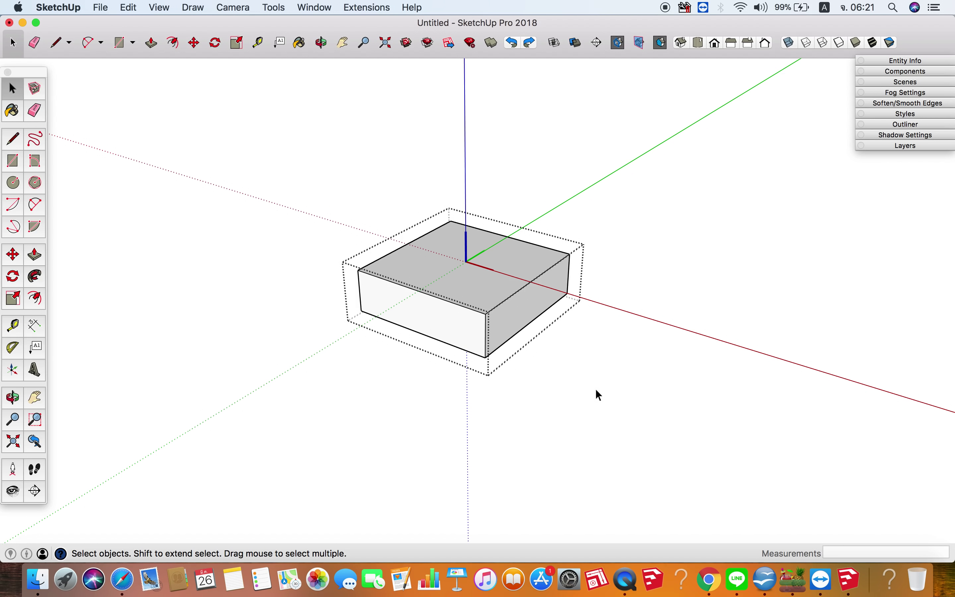
Step: Move the F1 footing's top corner onto the origin, then drop it 1 m along blue
{"action": "left_click", "coordinate": [608, 433]}
{"action": "left_click", "coordinate": [461, 267]}
{"action": "key", "text": "o"}
{"action": "left_click_drag", "start_coordinate": [437, 268], "coordinate": [442, 260]}
{"action": "key", "text": "space"}
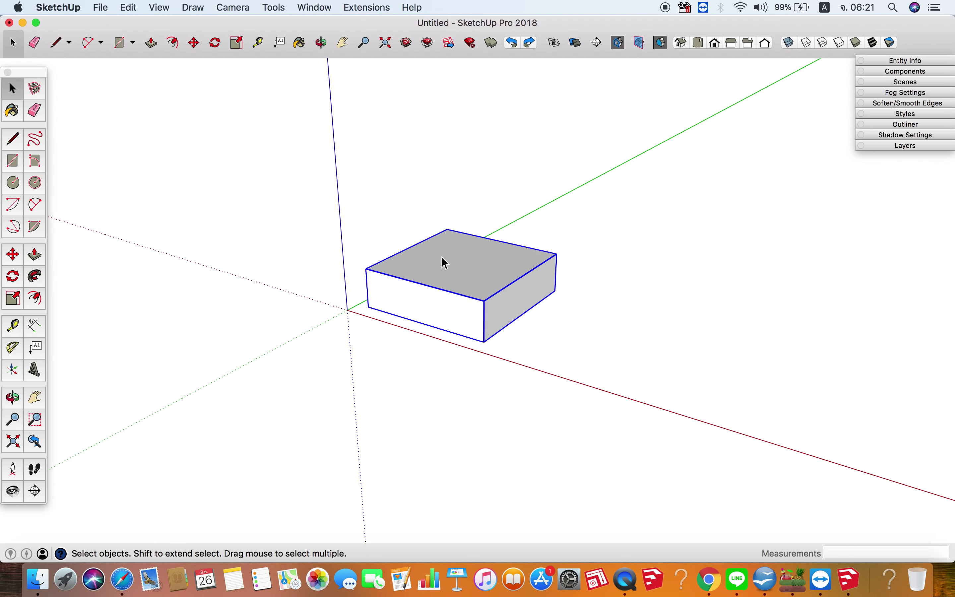
{"action": "key", "text": "m"}
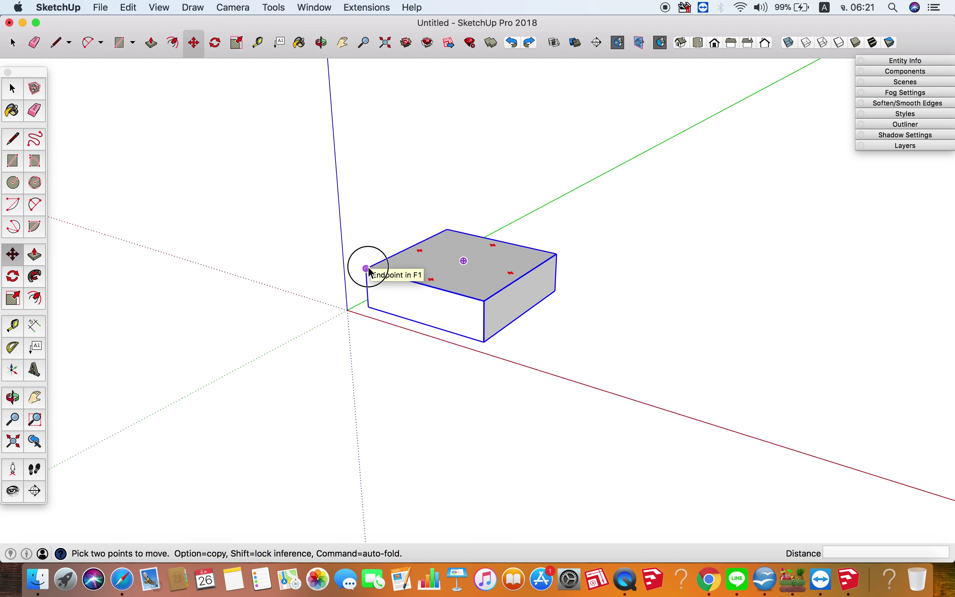
{"action": "left_click", "coordinate": [368, 267]}
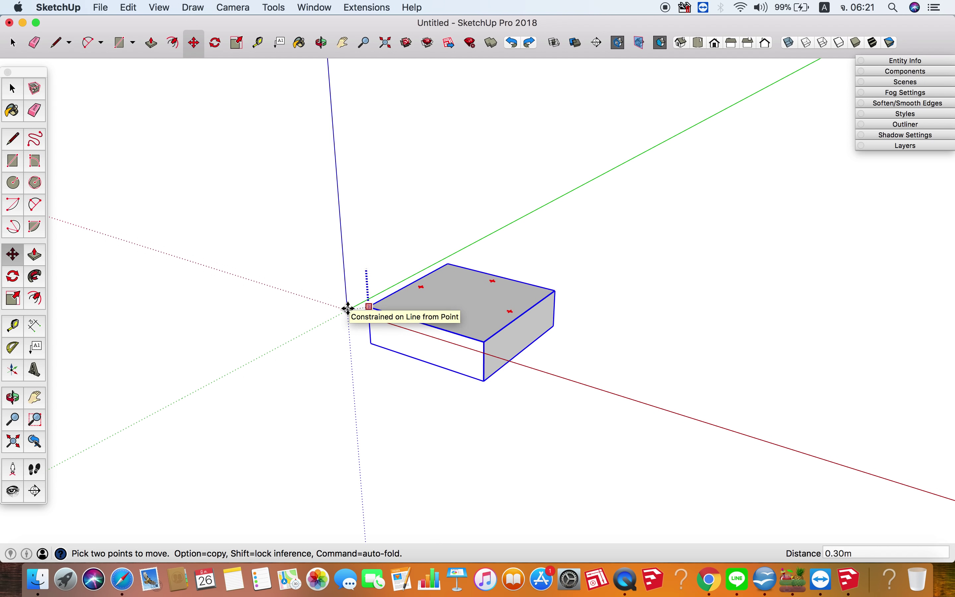
{"action": "left_click", "coordinate": [347, 309]}
{"action": "middle_click_drag", "start_coordinate": [347, 311], "coordinate": [403, 228]}
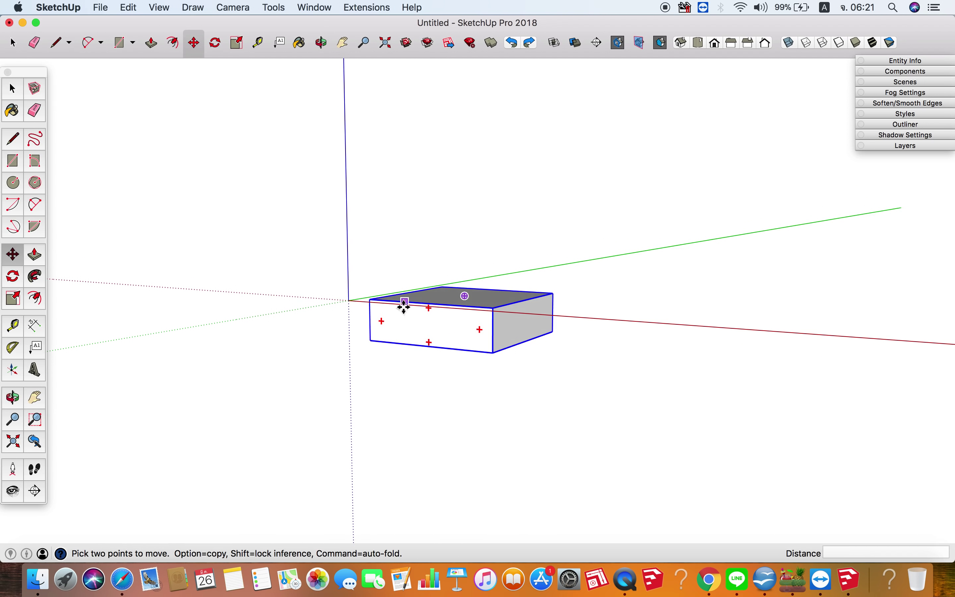
{"action": "left_click", "coordinate": [399, 319]}
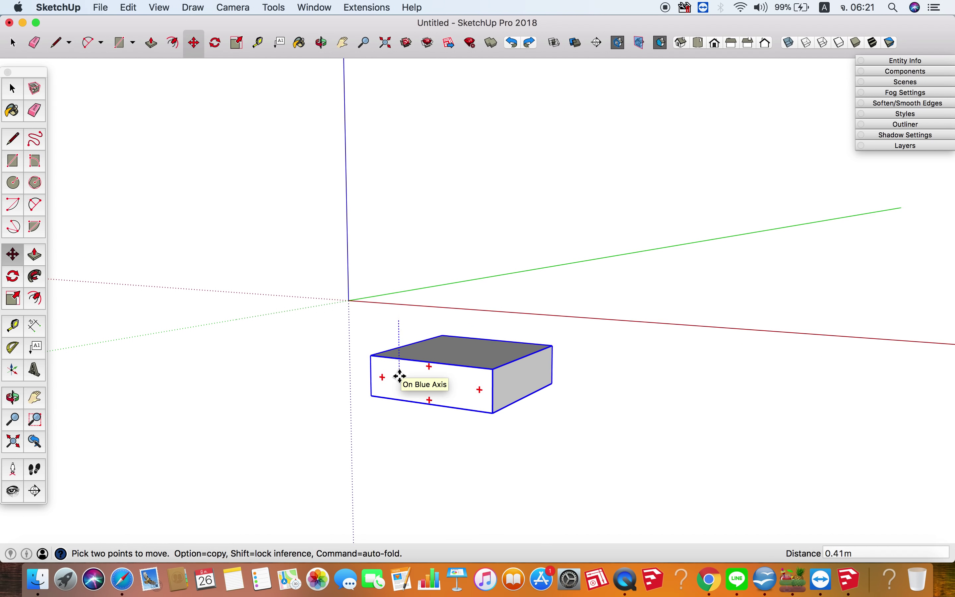
{"action": "left_click", "coordinate": [399, 450]}
Step: Check the 1.00 m drop with a temporary dimension, then erase it
{"action": "left_click", "coordinate": [35, 326]}
{"action": "left_click", "coordinate": [373, 434]}
{"action": "left_click", "coordinate": [348, 300]}
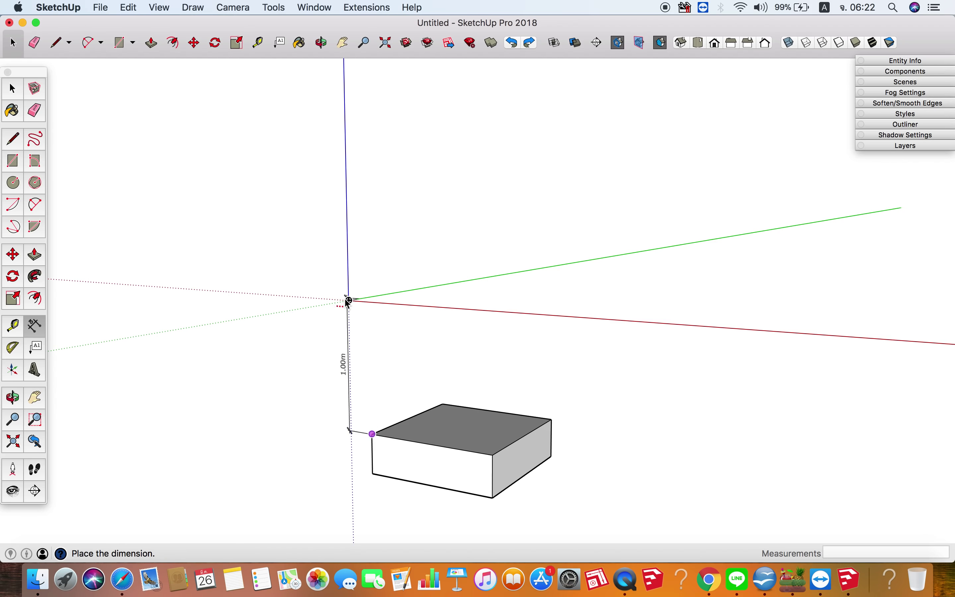
{"action": "left_click", "coordinate": [309, 296]}
{"action": "middle_click_drag", "start_coordinate": [310, 296], "coordinate": [531, 404]}
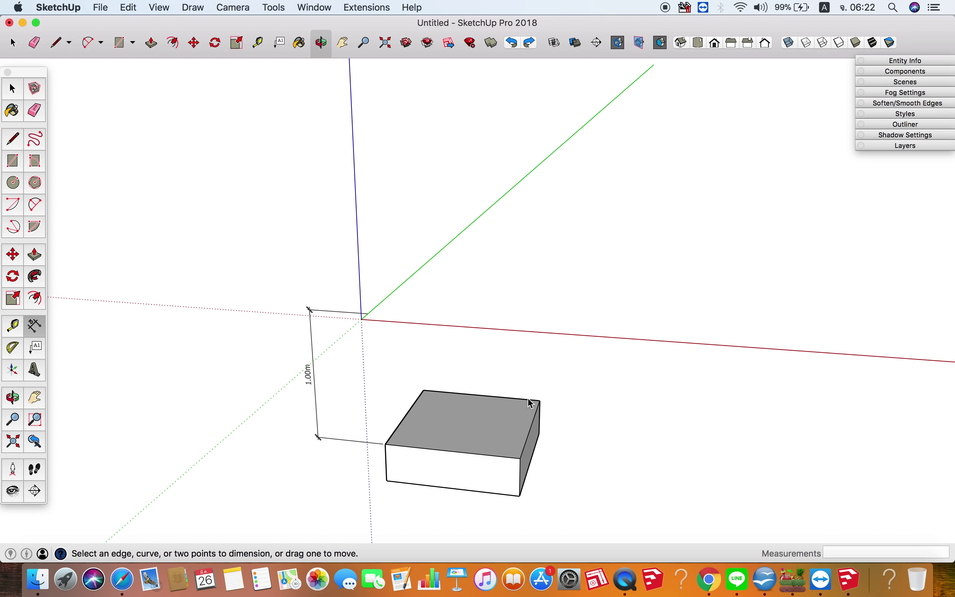
{"action": "key", "text": "e"}
{"action": "left_click", "coordinate": [307, 388]}
{"action": "middle_click_drag", "start_coordinate": [307, 388], "coordinate": [445, 365]}
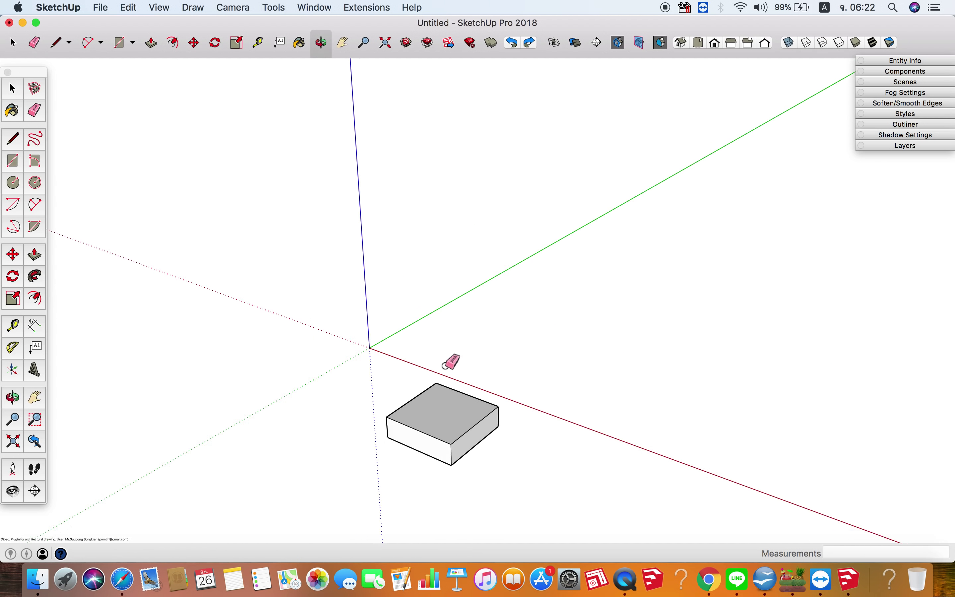
{"action": "key", "text": "space"}
{"action": "scroll", "coordinate": [492, 494], "scroll_direction": "up", "scroll_amount": 3}
{"action": "scroll", "coordinate": [460, 504], "scroll_direction": "up", "scroll_amount": 3}
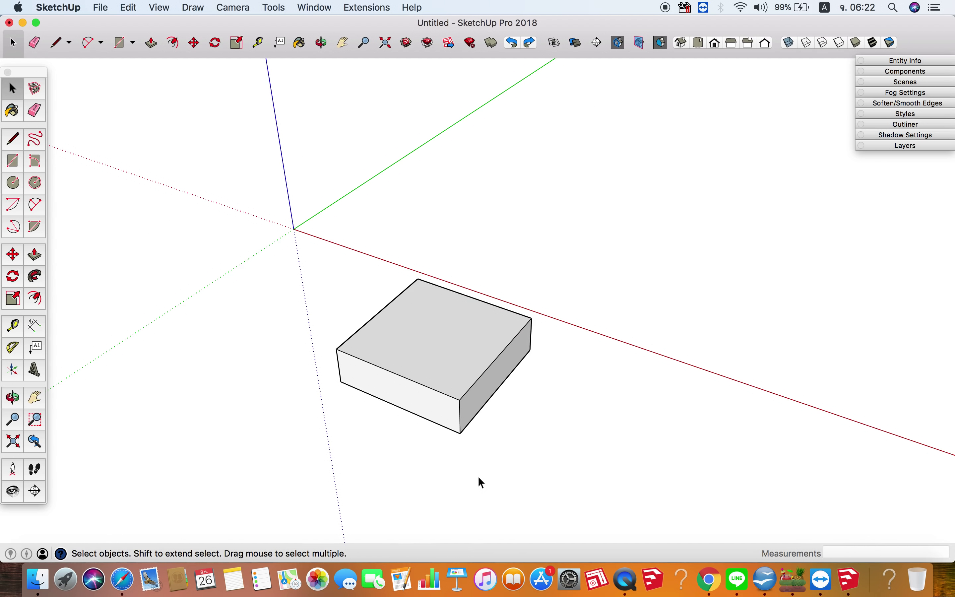
{"action": "key", "text": "r"}
{"action": "scroll", "coordinate": [482, 482], "scroll_direction": "up", "scroll_amount": 1}
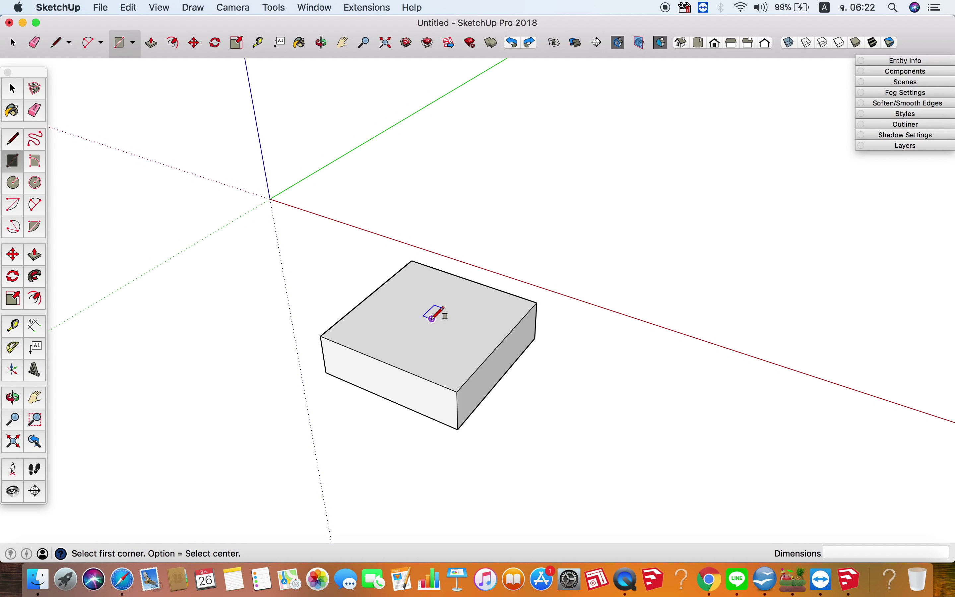
Step: Draw a 0.2 m by 0.2 m square centred on the footing's top face
{"action": "left_click", "coordinate": [431, 319]}
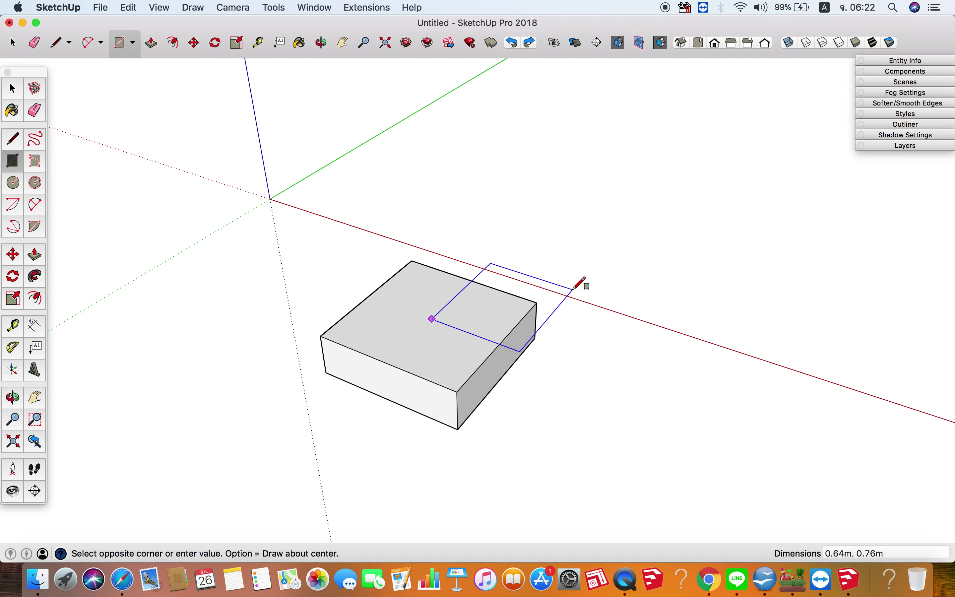
{"action": "key", "text": "alt"}
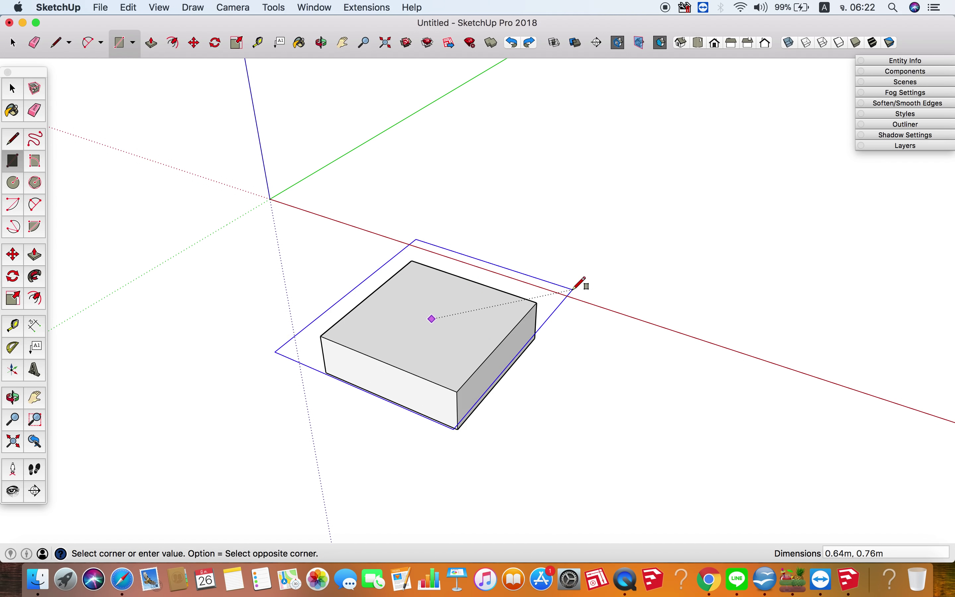
{"action": "scroll", "coordinate": [489, 292], "scroll_direction": "up", "scroll_amount": 2}
{"action": "scroll", "coordinate": [485, 296], "scroll_direction": "up", "scroll_amount": 1}
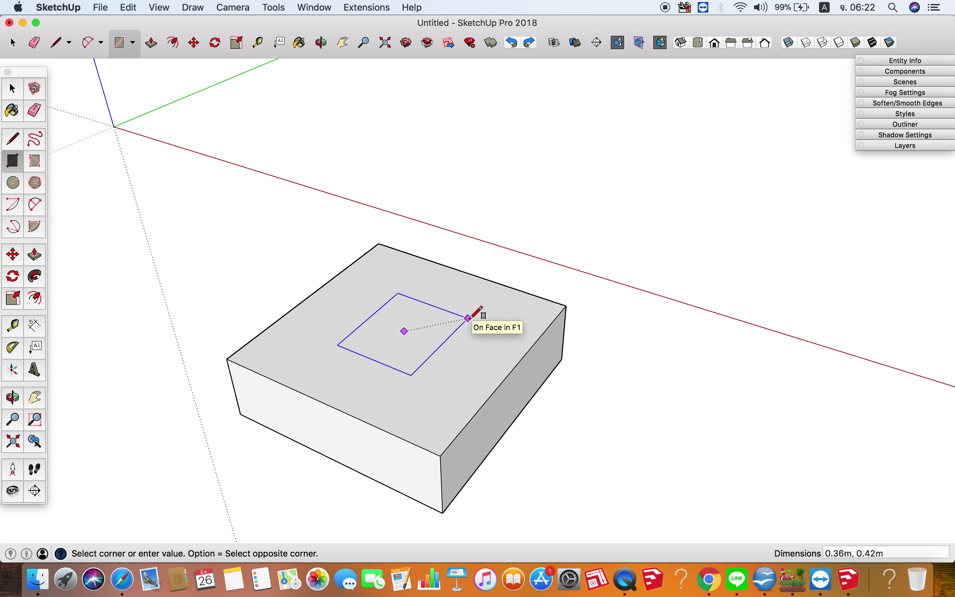
{"action": "type", "text": ".2,"}
{"action": "type", "text": ".2"}
{"action": "key", "text": "Return"}
{"action": "scroll", "coordinate": [470, 318], "scroll_direction": "down", "scroll_amount": 3}
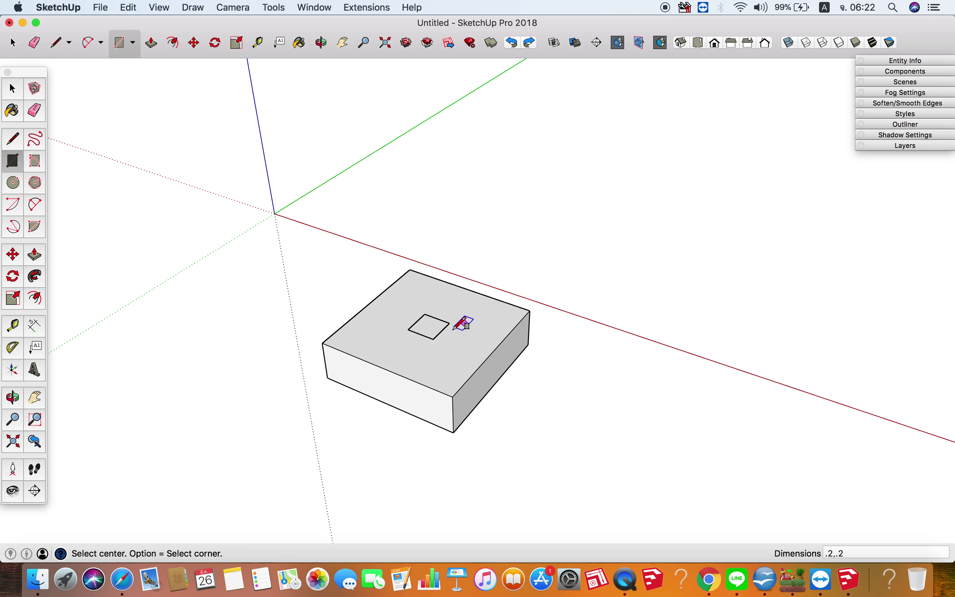
Step: Pull the square up 1.40 m into a column and select it
{"action": "key", "text": "p"}
{"action": "left_click", "coordinate": [432, 330]}
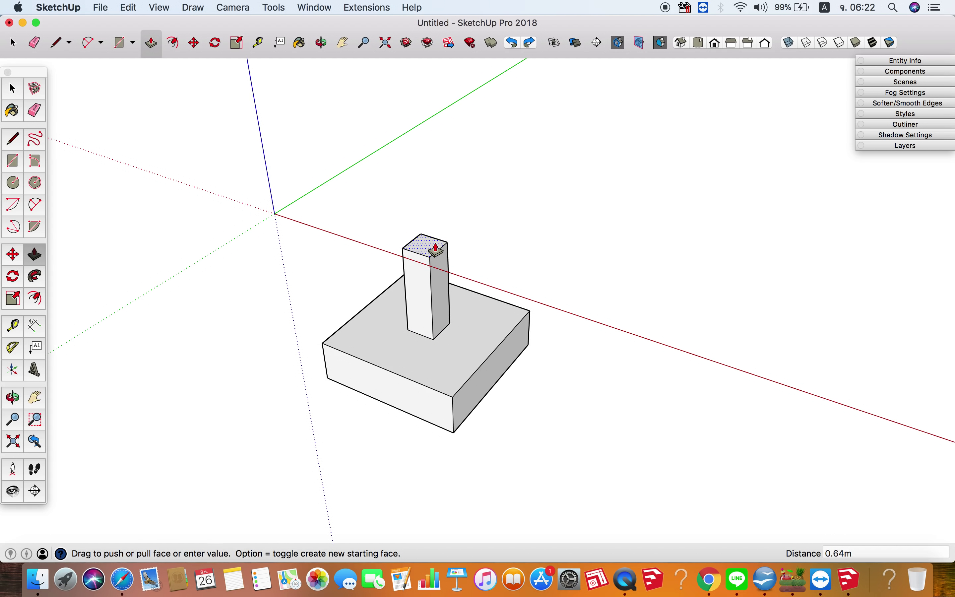
{"action": "type", "text": "1"}
{"action": "type", "text": "4"}
{"action": "key", "text": "Return"}
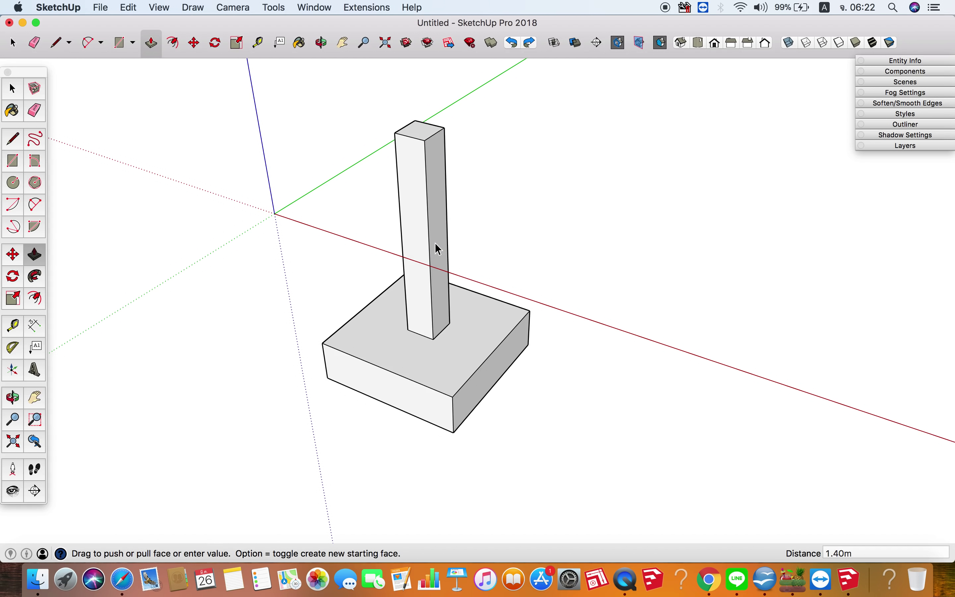
{"action": "key", "text": "space"}
{"action": "scroll", "coordinate": [436, 261], "scroll_direction": "down", "scroll_amount": 2}
{"action": "triple_click", "coordinate": [422, 217]}
Step: Start making the selected column a component named C1
{"action": "scroll", "coordinate": [425, 217], "scroll_direction": "up", "scroll_amount": 3}
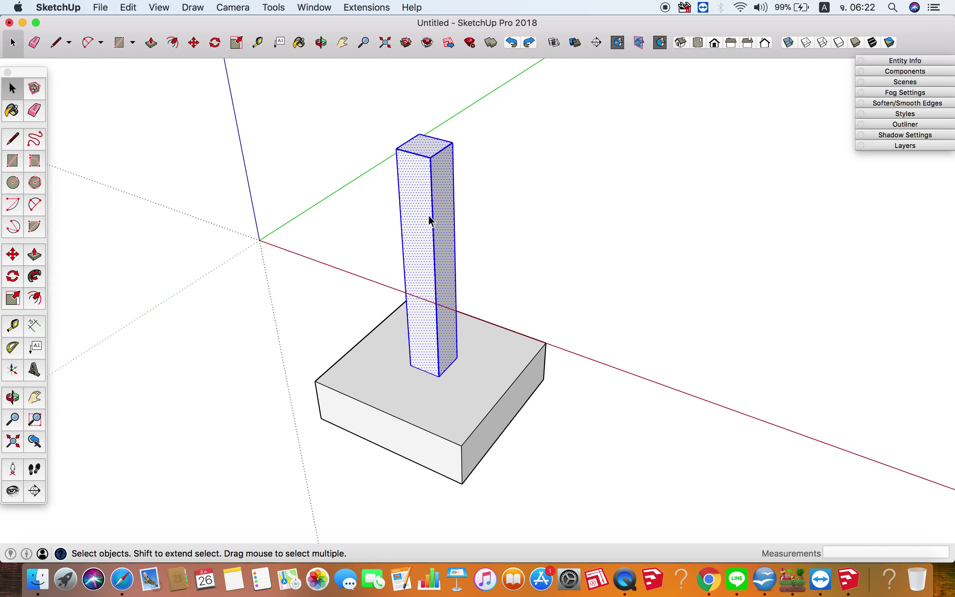
{"action": "scroll", "coordinate": [426, 217], "scroll_direction": "up", "scroll_amount": 2}
{"action": "right_click", "coordinate": [428, 204]}
{"action": "left_click", "coordinate": [509, 296]}
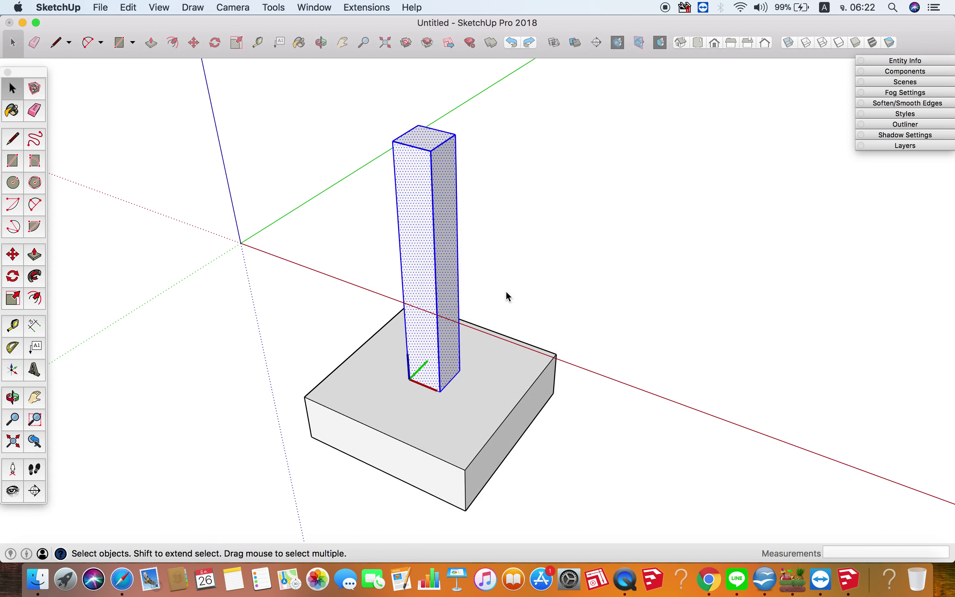
{"action": "type", "text": "C"}
Step: Set the C1 axes at the column base, create it, and open it for editing
{"action": "left_click", "coordinate": [493, 185]}
{"action": "scroll", "coordinate": [436, 358], "scroll_direction": "down", "scroll_amount": 3}
{"action": "left_click", "coordinate": [436, 358]}
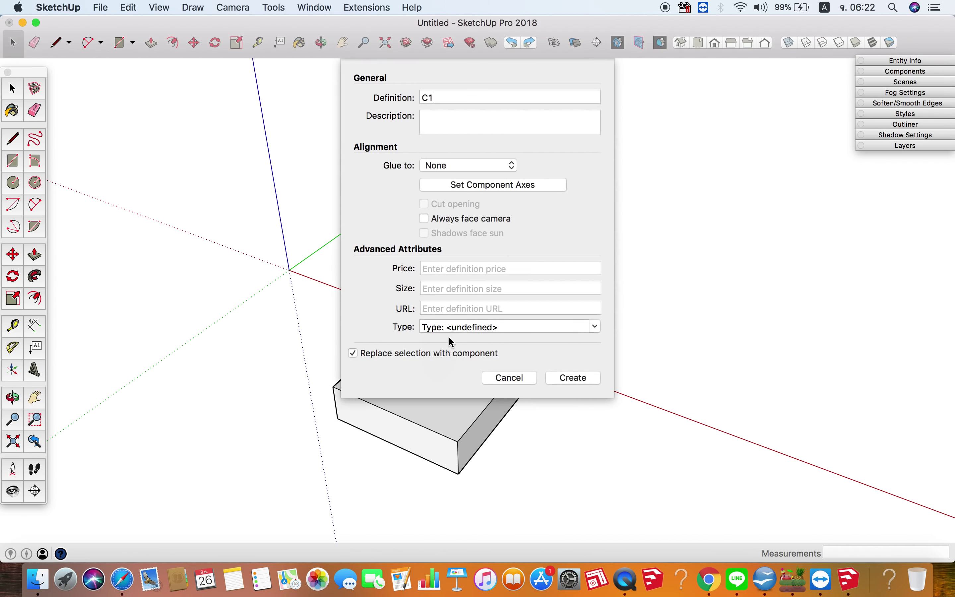
{"action": "left_click", "coordinate": [570, 377]}
{"action": "left_click", "coordinate": [570, 432]}
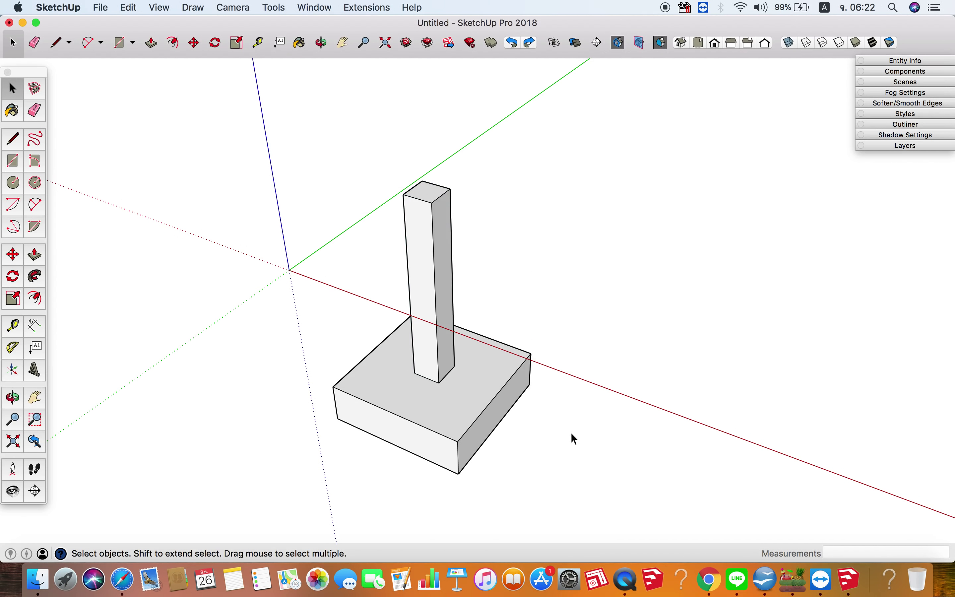
{"action": "middle_click_drag", "start_coordinate": [571, 432], "coordinate": [464, 256]}
{"action": "double_click", "coordinate": [437, 227]}
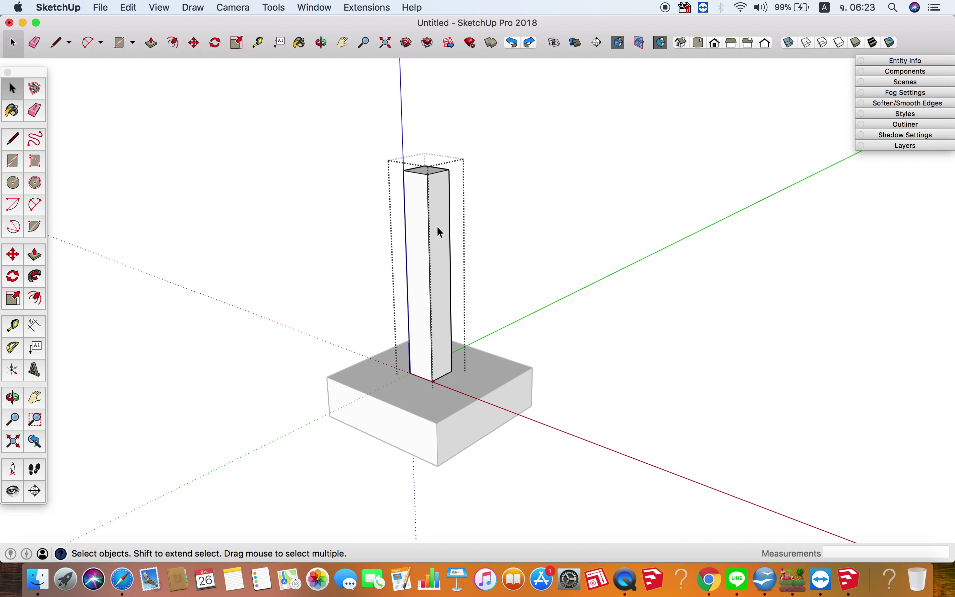
Step: Hide the rest of the model and view the column's base
{"action": "left_click", "coordinate": [160, 8]}
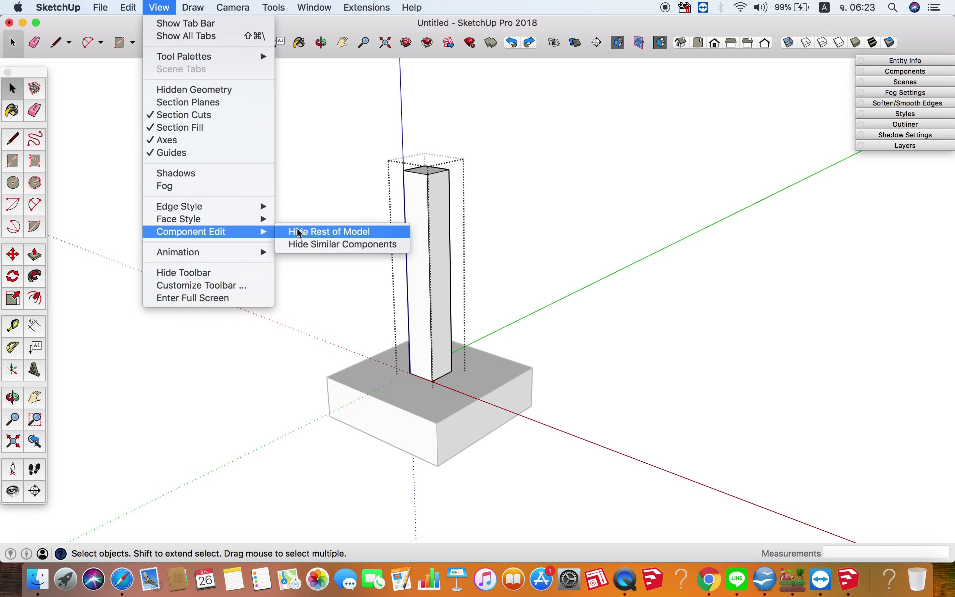
{"action": "mouse_move", "coordinate": [191, 231]}
{"action": "left_click", "coordinate": [320, 233]}
{"action": "middle_click_drag", "start_coordinate": [426, 341], "coordinate": [379, 126]}
{"action": "scroll", "coordinate": [446, 391], "scroll_direction": "up", "scroll_amount": 2}
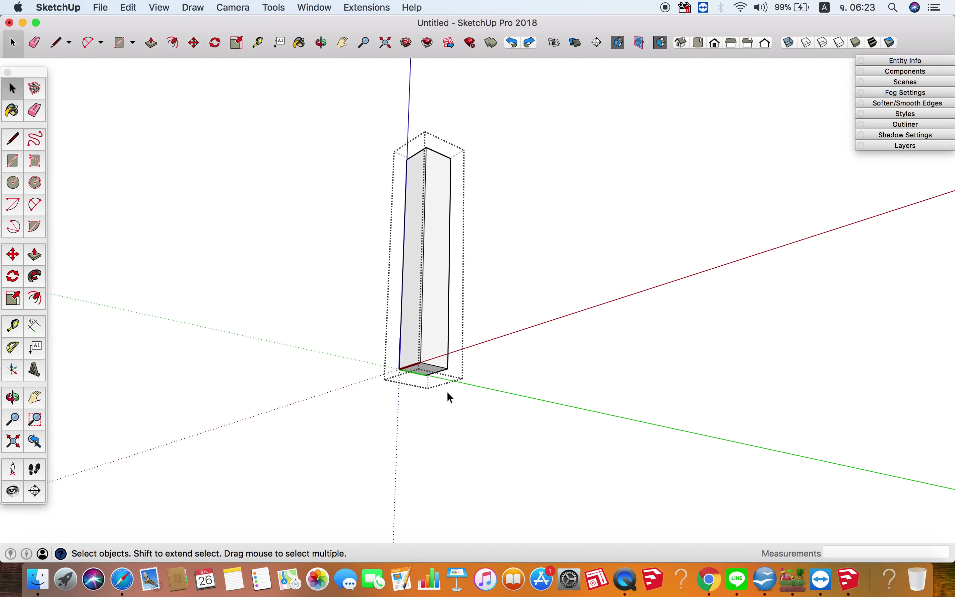
{"action": "scroll", "coordinate": [434, 389], "scroll_direction": "up", "scroll_amount": 3}
{"action": "scroll", "coordinate": [433, 387], "scroll_direction": "up", "scroll_amount": 2}
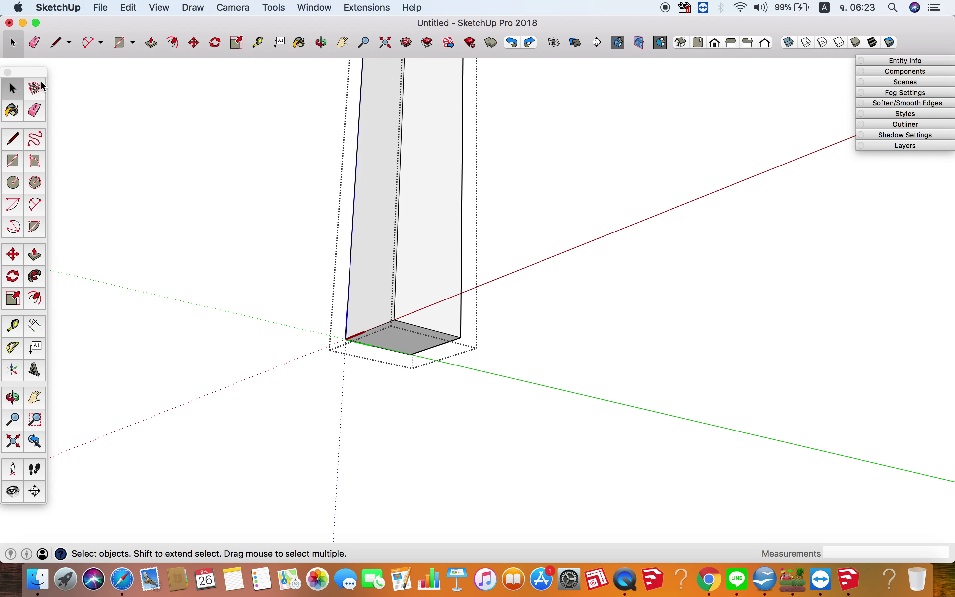
{"action": "left_click_drag", "start_coordinate": [34, 76], "coordinate": [34, 68]}
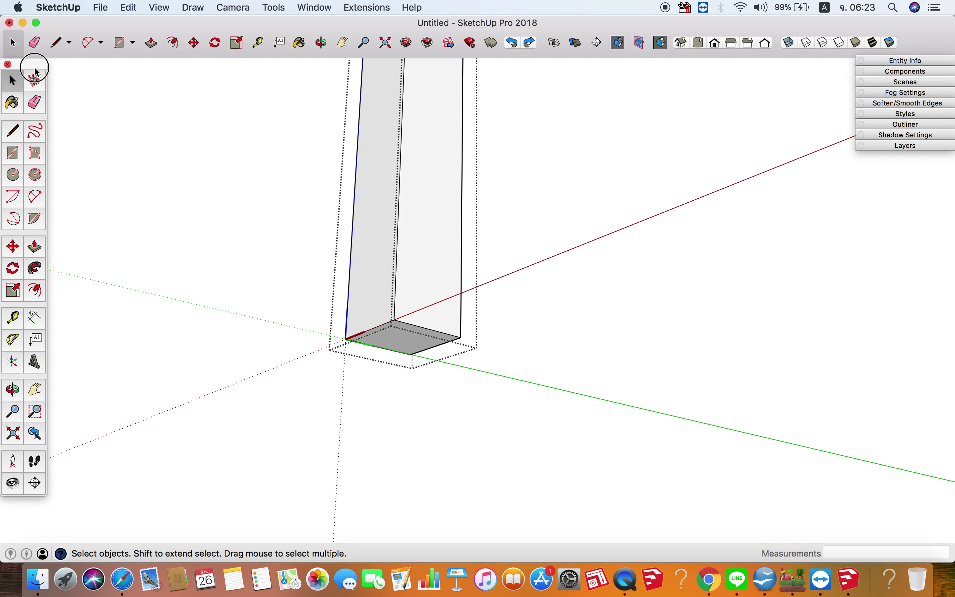
Step: Move the C1 axes origin to the bottom face centre and update the component
{"action": "left_click", "coordinate": [13, 362]}
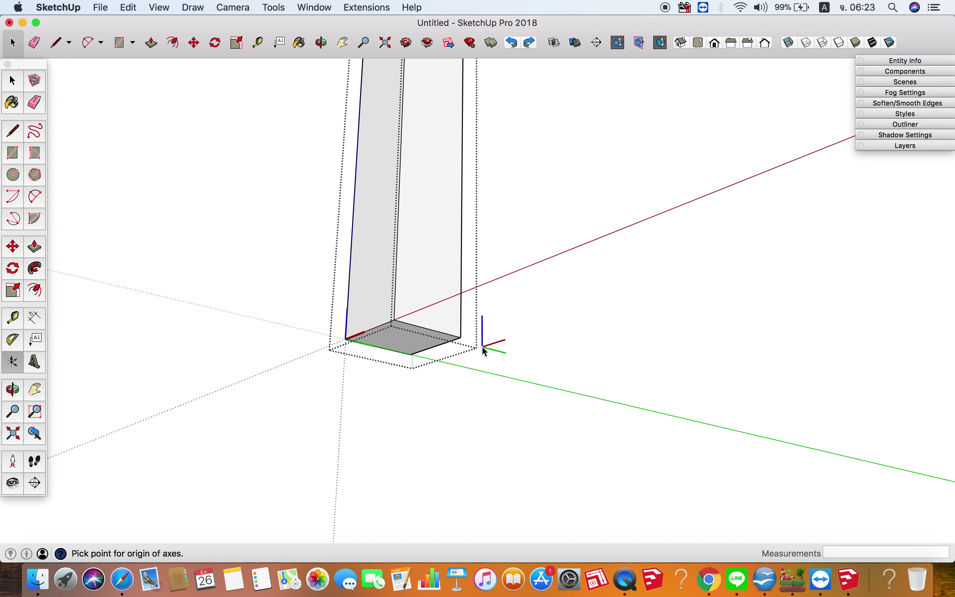
{"action": "middle_click_drag", "start_coordinate": [486, 341], "coordinate": [367, 291]}
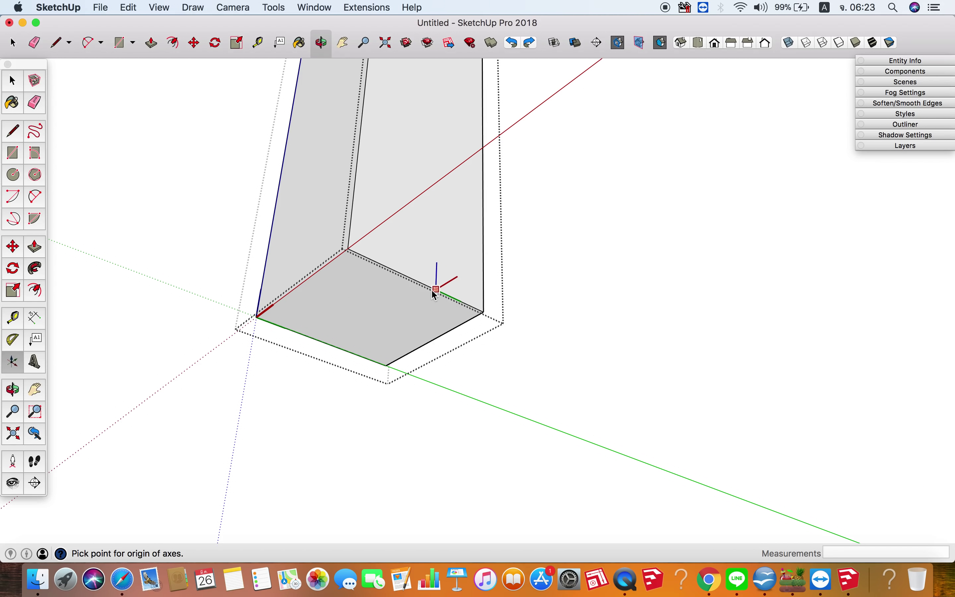
{"action": "left_click", "coordinate": [369, 316]}
{"action": "key", "text": "Return"}
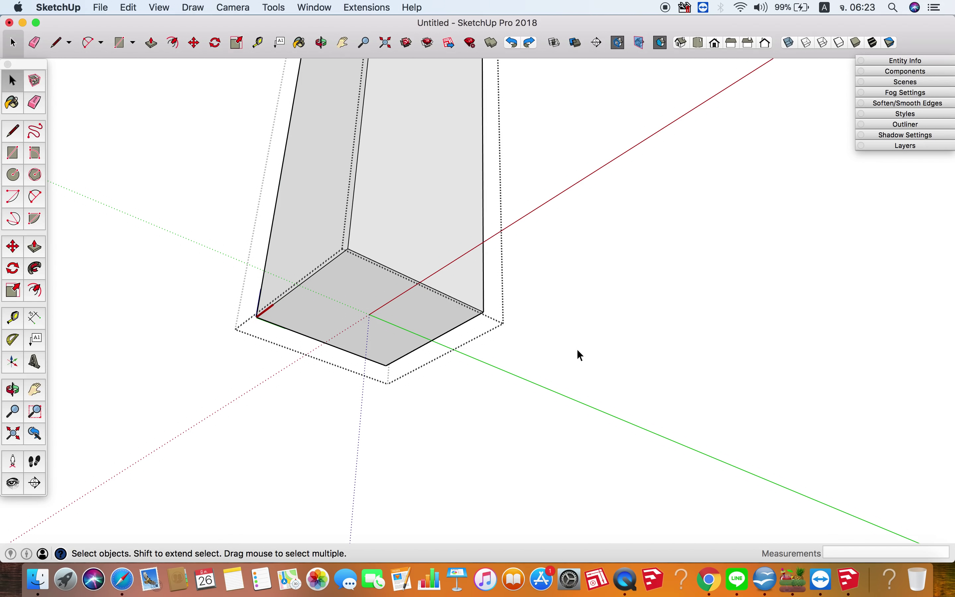
{"action": "left_click", "coordinate": [577, 343]}
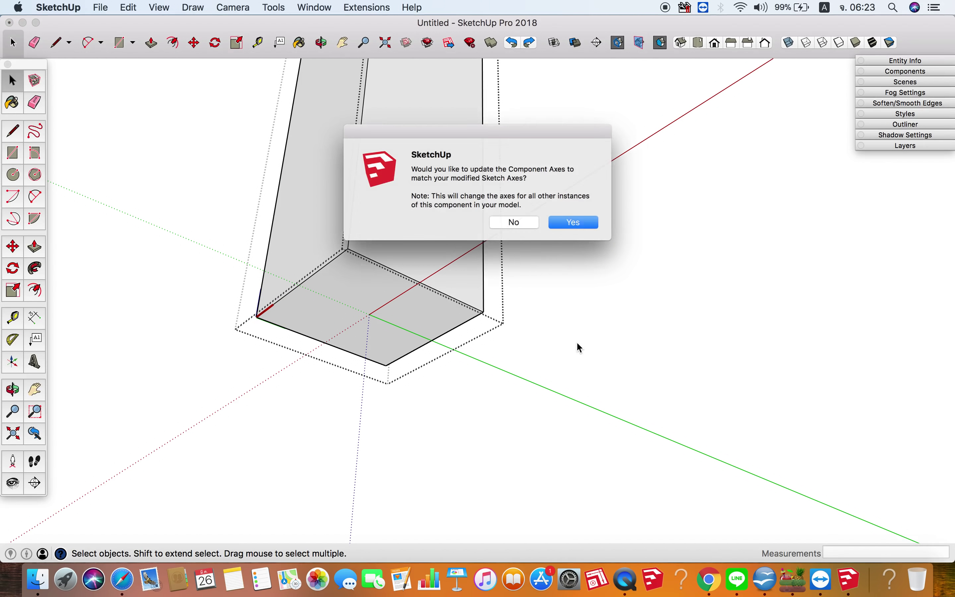
{"action": "left_click", "coordinate": [577, 224]}
{"action": "mouse_move", "coordinate": [579, 228]}
{"action": "middle_mouse_down"}
{"action": "mouse_move", "coordinate": [483, 358]}
{"action": "mouse_move", "coordinate": [420, 362]}
{"action": "middle_mouse_up"}
{"action": "scroll", "coordinate": [483, 358], "scroll_direction": "down", "scroll_amount": 3}
{"action": "scroll", "coordinate": [491, 399], "scroll_direction": "up", "scroll_amount": 2}
Step: Copy the column and footing twice, 4 m apart along green, forming a row of three
{"action": "left_click_drag", "start_coordinate": [507, 428], "coordinate": [394, 279]}
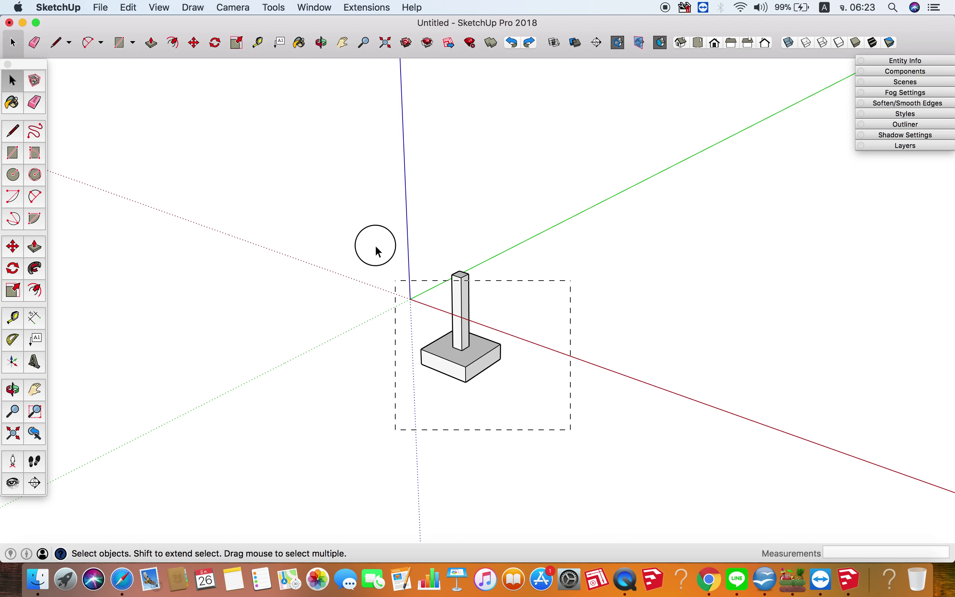
{"action": "middle_click_drag", "start_coordinate": [437, 264], "coordinate": [505, 342]}
{"action": "key", "text": "m"}
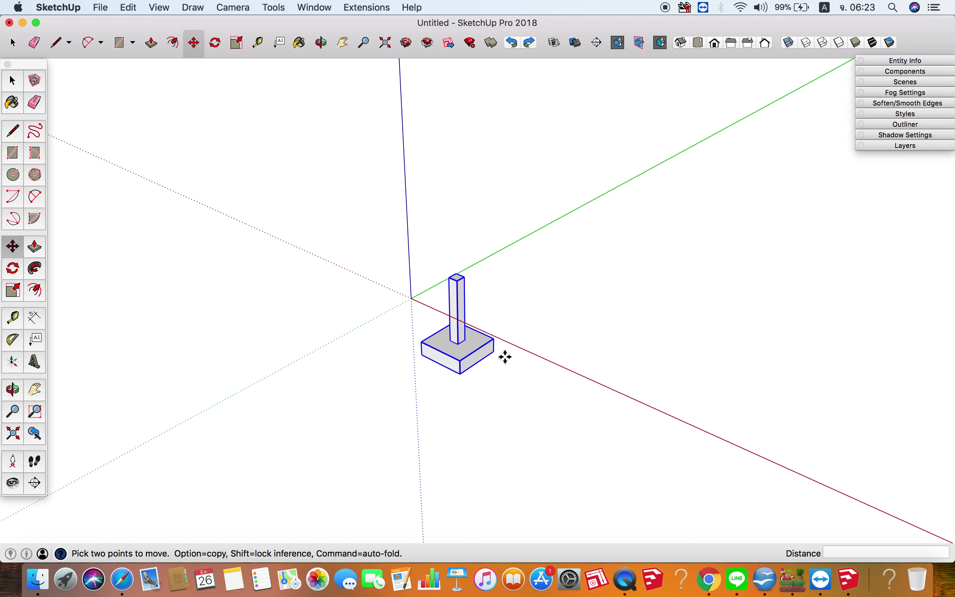
{"action": "scroll", "coordinate": [505, 357], "scroll_direction": "down", "scroll_amount": 2}
{"action": "left_click", "coordinate": [505, 356]}
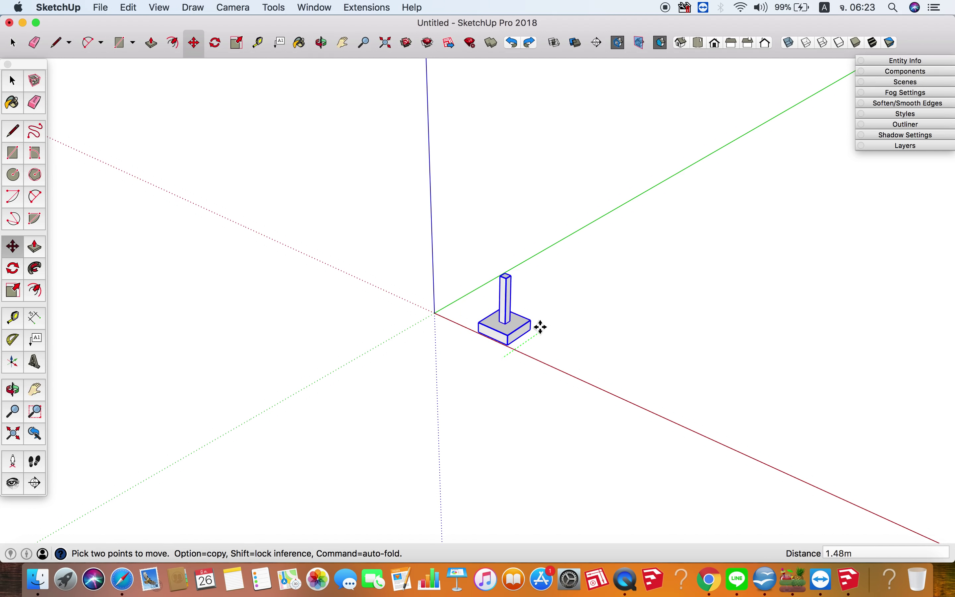
{"action": "key", "text": "alt"}
{"action": "type", "text": "4"}
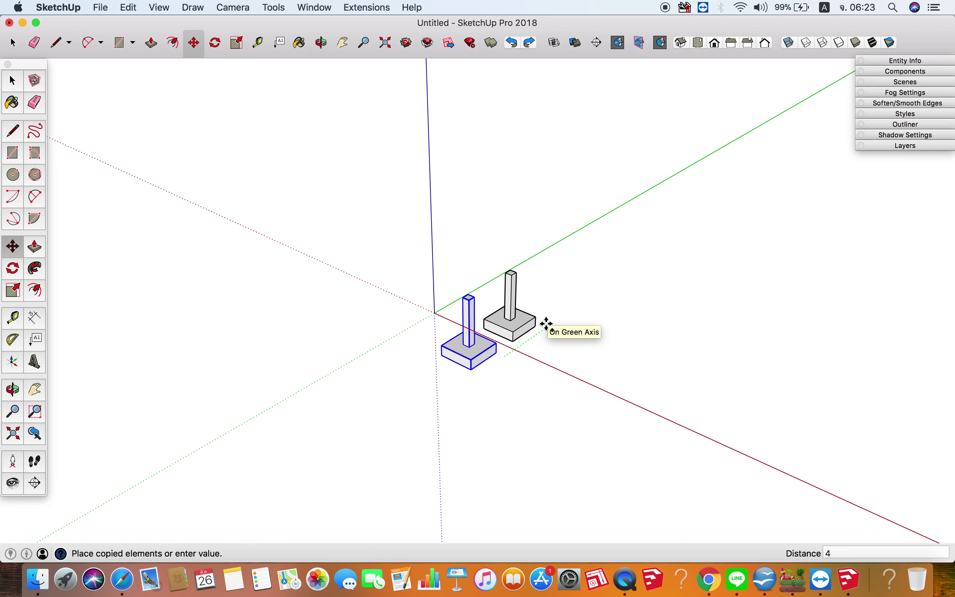
{"action": "key", "text": "Return"}
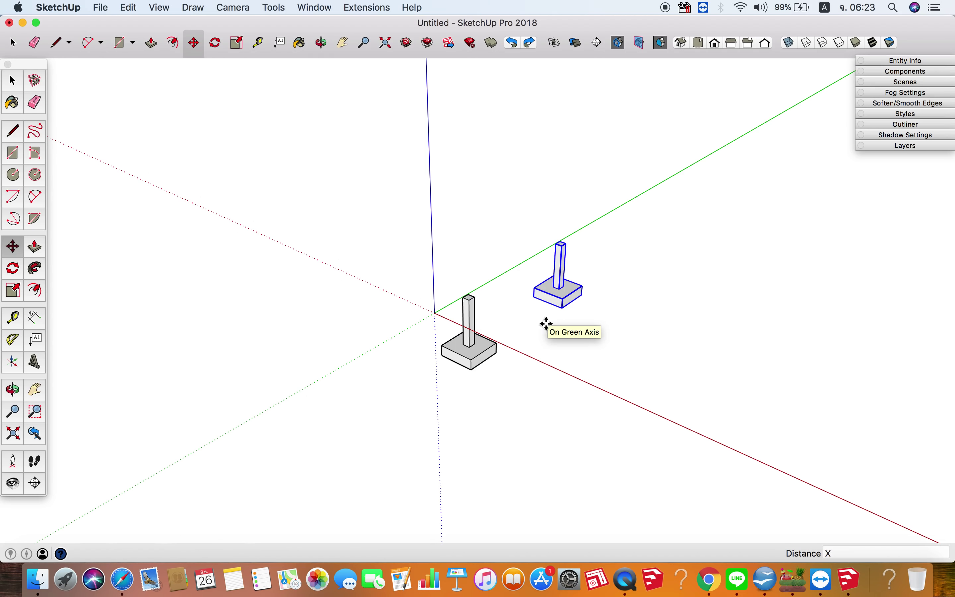
{"action": "key", "text": "Return"}
{"action": "key", "text": "space"}
Step: Copy the row three times, 4 m apart along red, to complete the grid
{"action": "mouse_move", "coordinate": [403, 274]}
{"action": "middle_mouse_down"}
{"action": "mouse_move", "coordinate": [347, 251]}
{"action": "mouse_move", "coordinate": [342, 167]}
{"action": "middle_mouse_up"}
{"action": "left_click_drag", "start_coordinate": [334, 150], "coordinate": [669, 399]}
{"action": "scroll", "coordinate": [556, 358], "scroll_direction": "up", "scroll_amount": 3}
{"action": "key", "text": "m"}
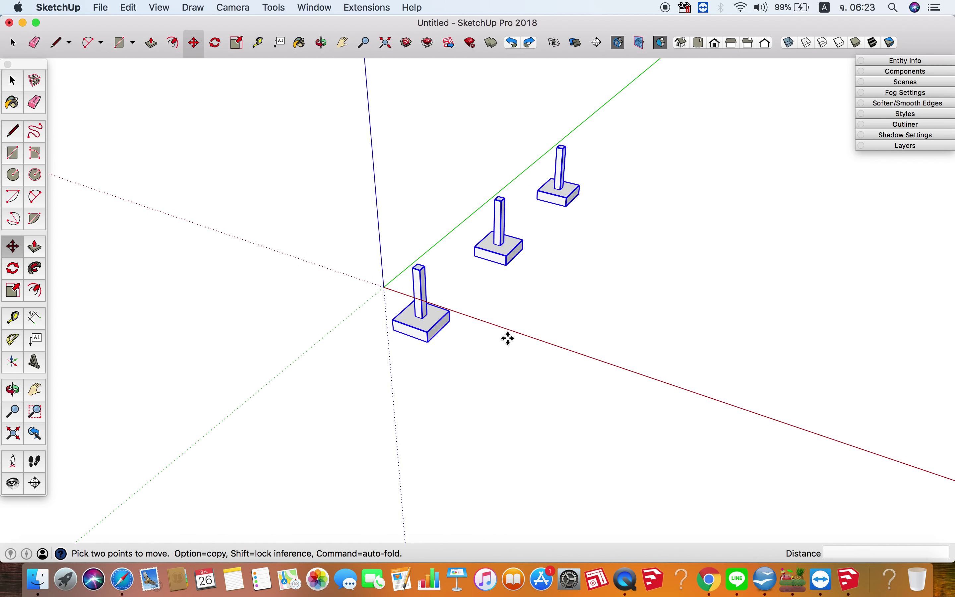
{"action": "left_click", "coordinate": [452, 351]}
{"action": "key", "text": "alt"}
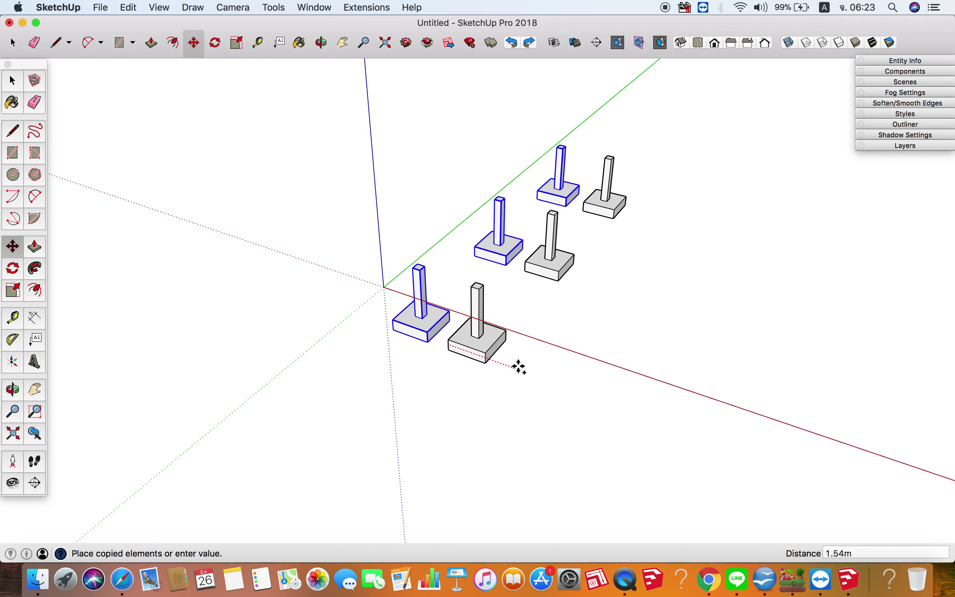
{"action": "left_click", "coordinate": [518, 366]}
{"action": "type", "text": "4"}
{"action": "key", "text": "Return"}
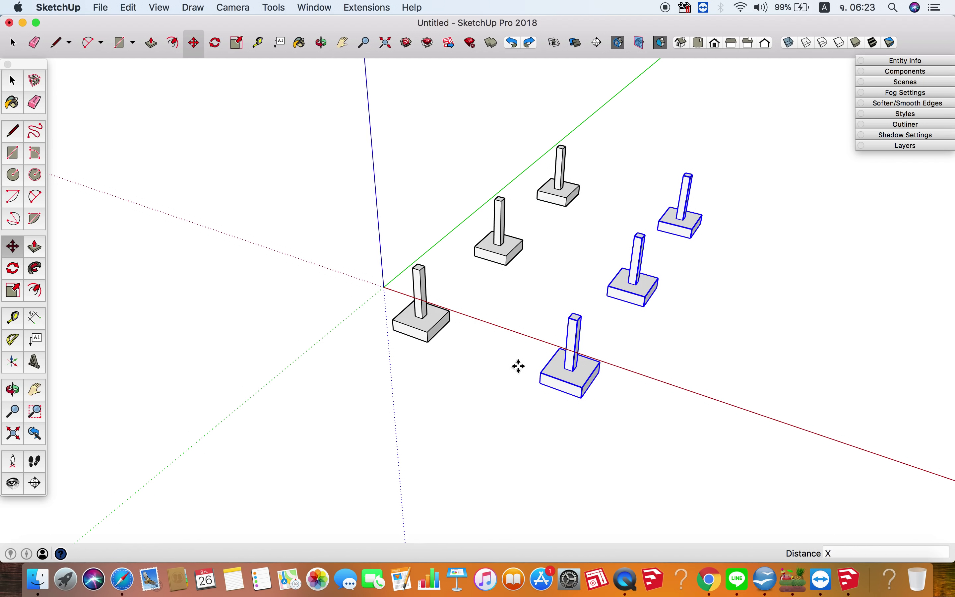
{"action": "type", "text": "3"}
{"action": "key", "text": "Return"}
{"action": "key", "text": "space"}
{"action": "scroll", "coordinate": [292, 268], "scroll_direction": "down", "scroll_amount": 3}
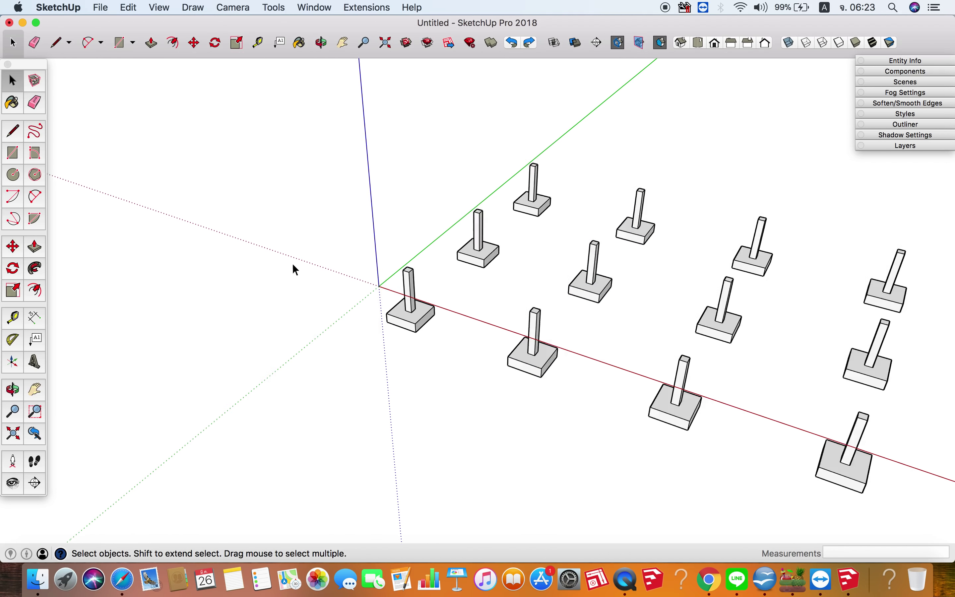
{"action": "mouse_move", "coordinate": [456, 313]}
{"action": "middle_mouse_down"}
{"action": "mouse_move", "coordinate": [250, 337]}
{"action": "mouse_move", "coordinate": [536, 287]}
{"action": "mouse_move", "coordinate": [512, 309]}
{"action": "mouse_move", "coordinate": [450, 294]}
{"action": "mouse_move", "coordinate": [417, 316]}
{"action": "mouse_move", "coordinate": [518, 297]}
{"action": "middle_mouse_up"}
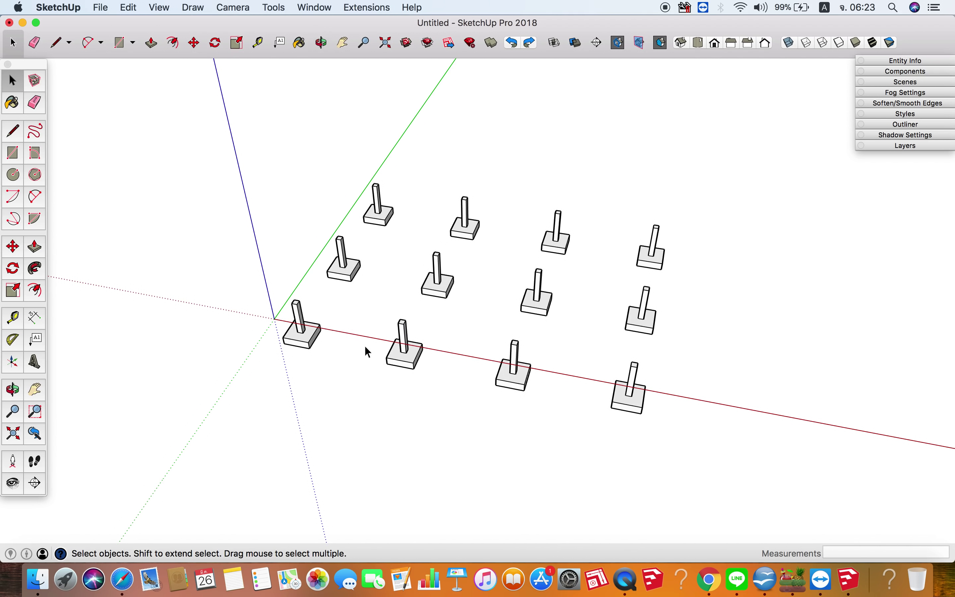
{"action": "middle_click_drag", "start_coordinate": [586, 379], "coordinate": [553, 391]}
Step: Draw a rectangle between the first two column tops and extrude it into a beam
{"action": "left_click", "coordinate": [18, 157]}
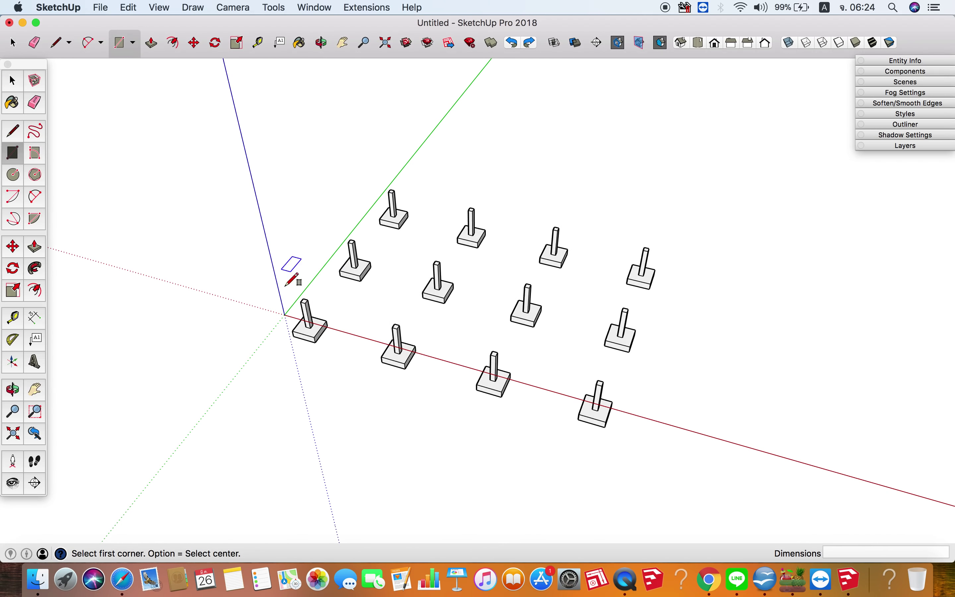
{"action": "scroll", "coordinate": [303, 284], "scroll_direction": "up", "scroll_amount": 3}
{"action": "scroll", "coordinate": [320, 306], "scroll_direction": "up", "scroll_amount": 3}
{"action": "left_click", "coordinate": [332, 314]}
{"action": "scroll", "coordinate": [336, 317], "scroll_direction": "down", "scroll_amount": 5}
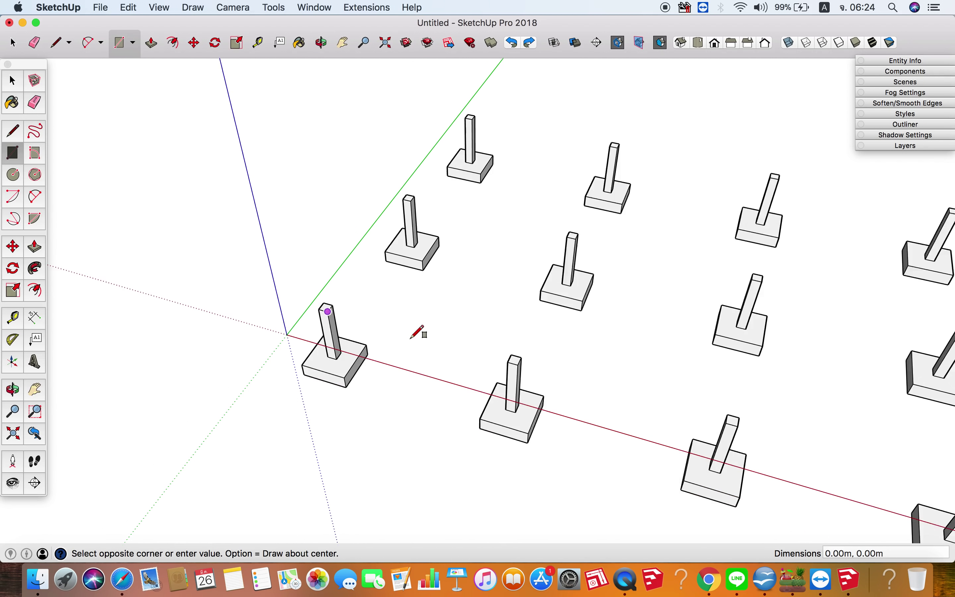
{"action": "scroll", "coordinate": [430, 330], "scroll_direction": "up", "scroll_amount": 3}
{"action": "scroll", "coordinate": [493, 339], "scroll_direction": "up", "scroll_amount": 3}
{"action": "left_click", "coordinate": [566, 364]}
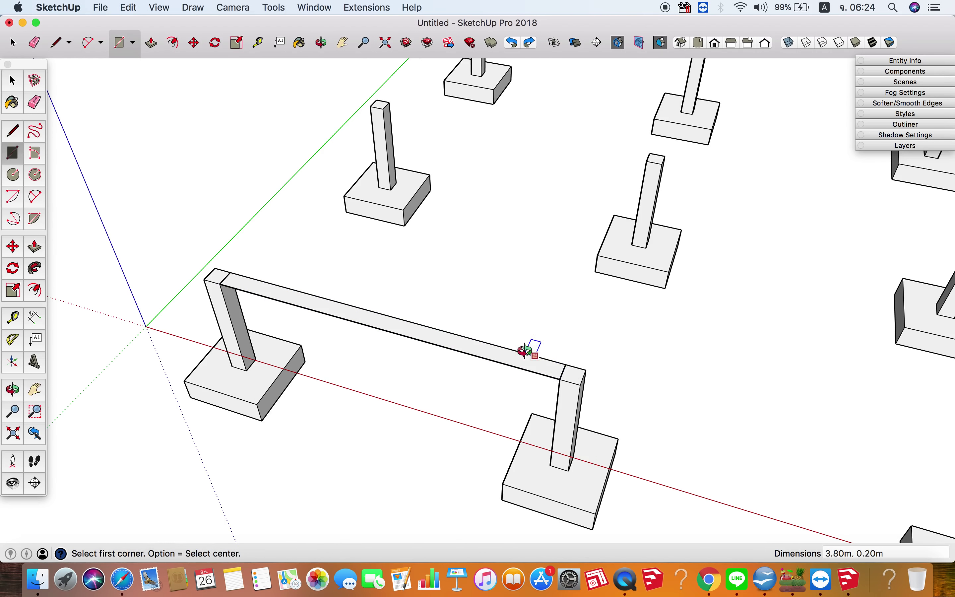
{"action": "middle_click_drag", "start_coordinate": [528, 348], "coordinate": [485, 299]}
{"action": "key", "text": "p"}
{"action": "left_click_drag", "start_coordinate": [441, 294], "coordinate": [441, 328]}
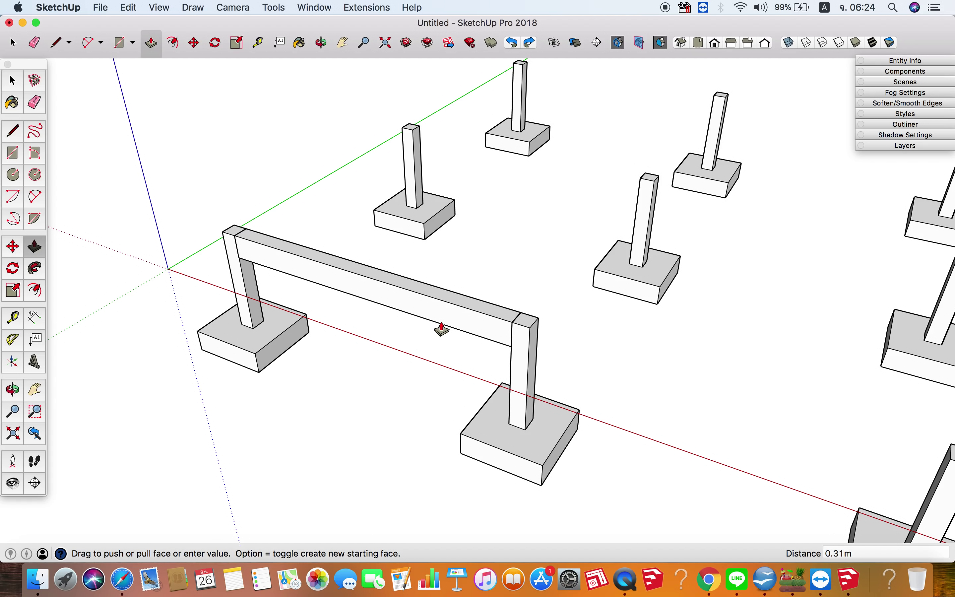
{"action": "key", "text": "space"}
Step: Make the beam a component named GB, axes at its top corner along red
{"action": "left_click", "coordinate": [430, 314]}
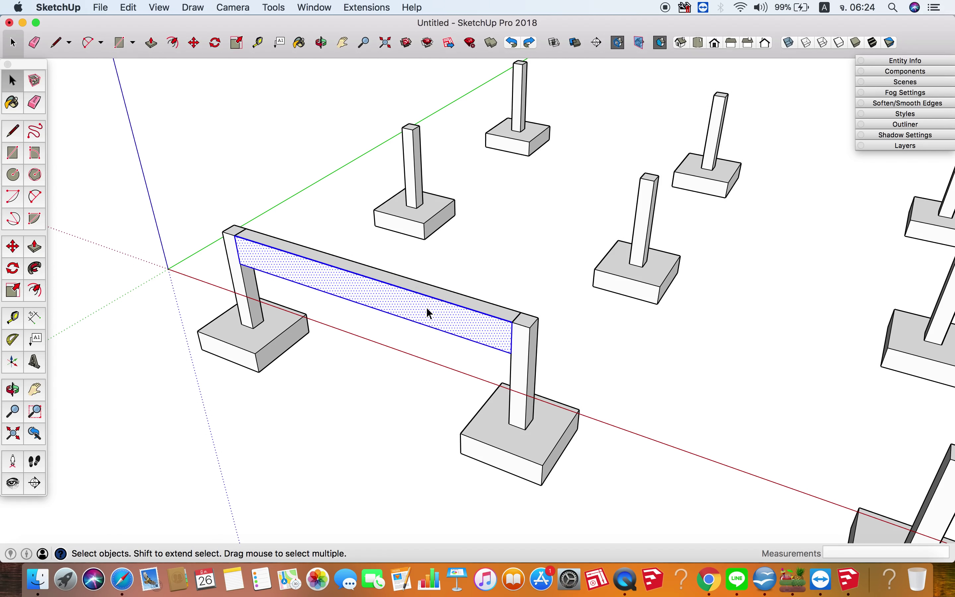
{"action": "right_click", "coordinate": [428, 306]}
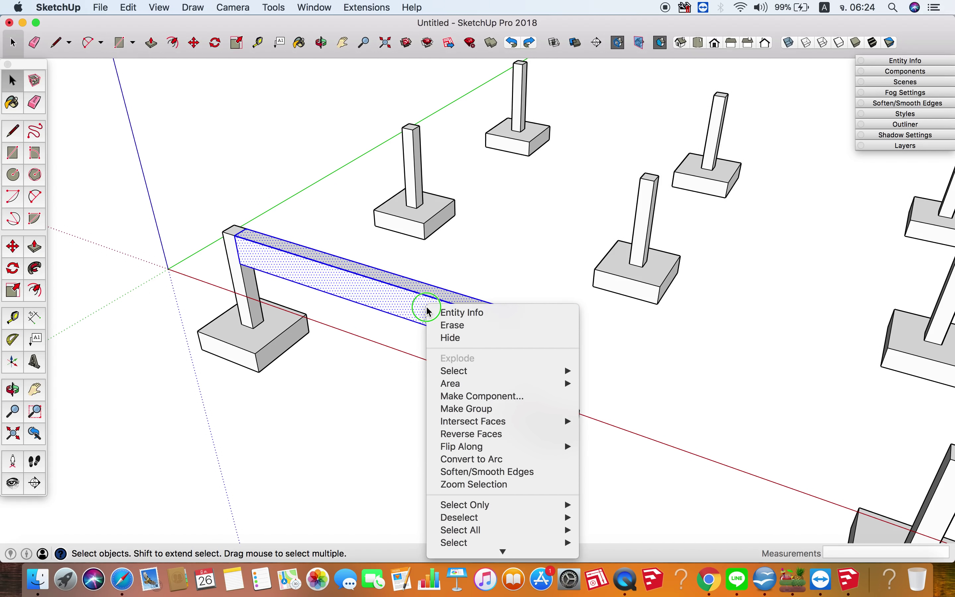
{"action": "left_click", "coordinate": [492, 396]}
{"action": "type", "text": "GB"}
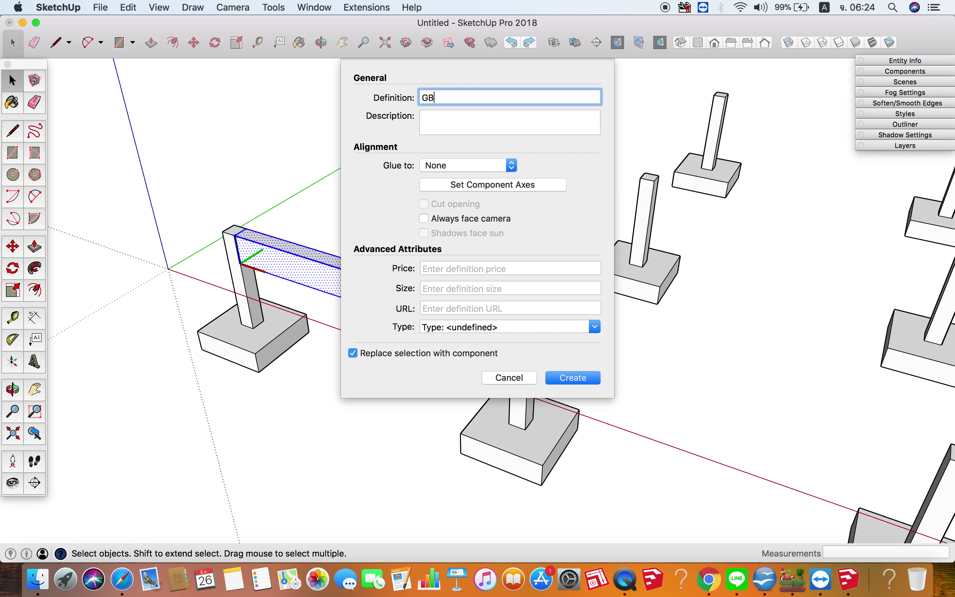
{"action": "left_click", "coordinate": [491, 187]}
{"action": "scroll", "coordinate": [251, 192], "scroll_direction": "up", "scroll_amount": 3}
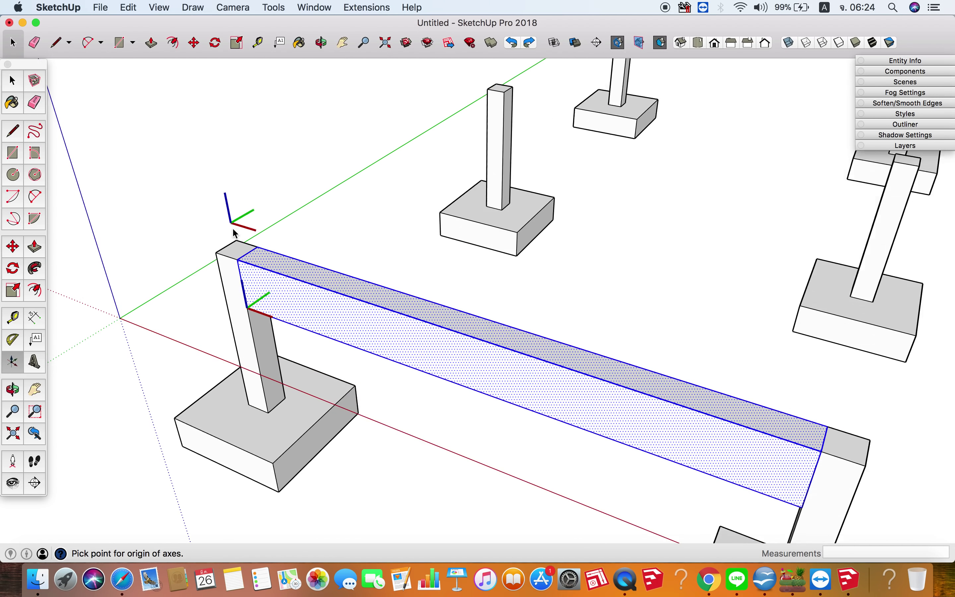
{"action": "scroll", "coordinate": [240, 236], "scroll_direction": "up", "scroll_amount": 2}
{"action": "left_click", "coordinate": [253, 261]}
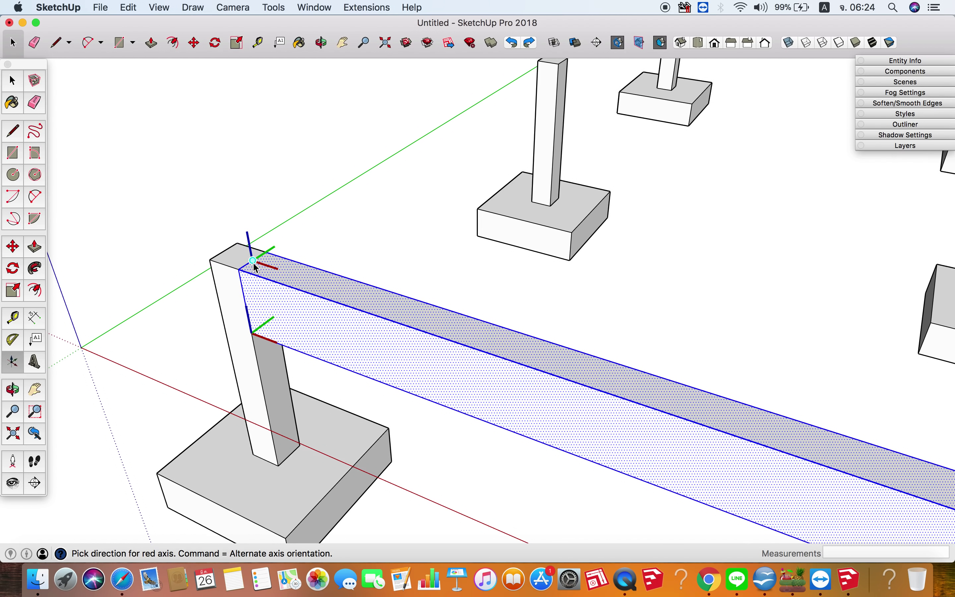
{"action": "left_click", "coordinate": [253, 262]}
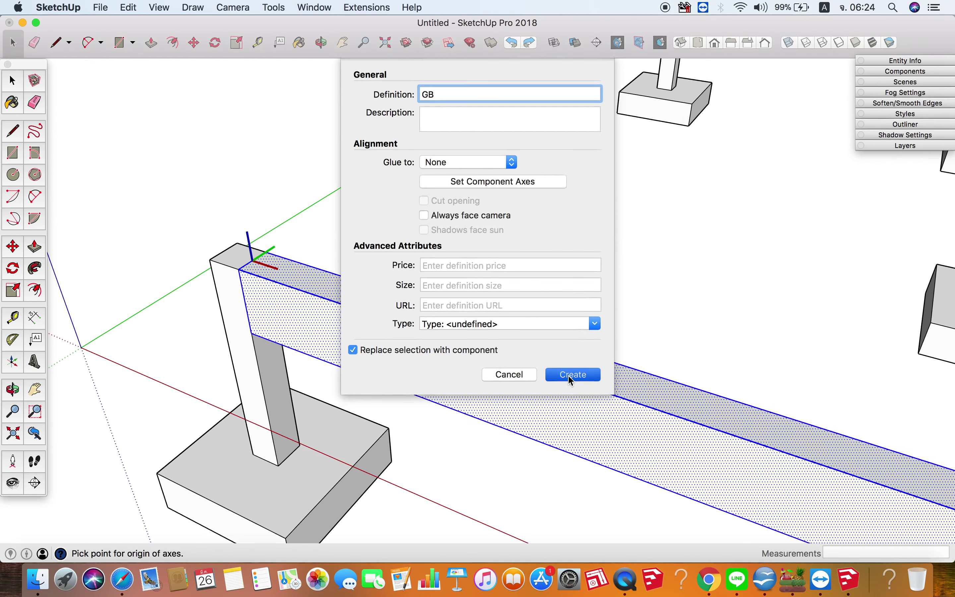
{"action": "left_click", "coordinate": [571, 380]}
{"action": "scroll", "coordinate": [494, 345], "scroll_direction": "down", "scroll_amount": 5}
{"action": "mouse_move", "coordinate": [494, 345]}
{"action": "middle_mouse_down"}
{"action": "mouse_move", "coordinate": [490, 388]}
{"action": "mouse_move", "coordinate": [412, 274]}
{"action": "middle_mouse_up"}
Step: Rotate the GB beam 90° about its corner so it runs along the green axis
{"action": "scroll", "coordinate": [394, 355], "scroll_direction": "up", "scroll_amount": 5}
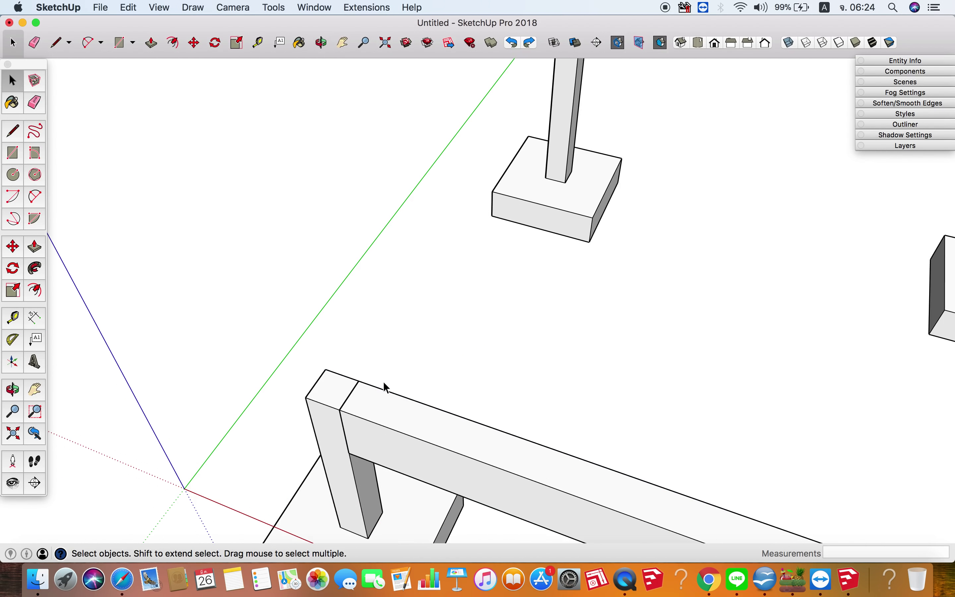
{"action": "left_click", "coordinate": [379, 428]}
{"action": "scroll", "coordinate": [378, 425], "scroll_direction": "up", "scroll_amount": 2}
{"action": "scroll", "coordinate": [377, 423], "scroll_direction": "up", "scroll_amount": 2}
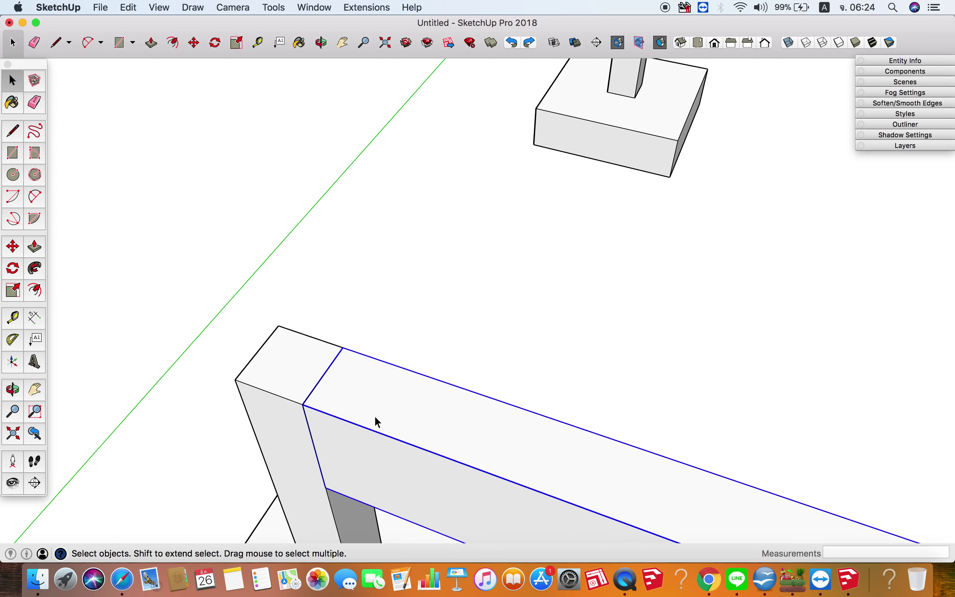
{"action": "scroll", "coordinate": [377, 421], "scroll_direction": "up", "scroll_amount": 2}
{"action": "key", "text": "q"}
{"action": "left_click_drag", "start_coordinate": [286, 402], "coordinate": [365, 429]}
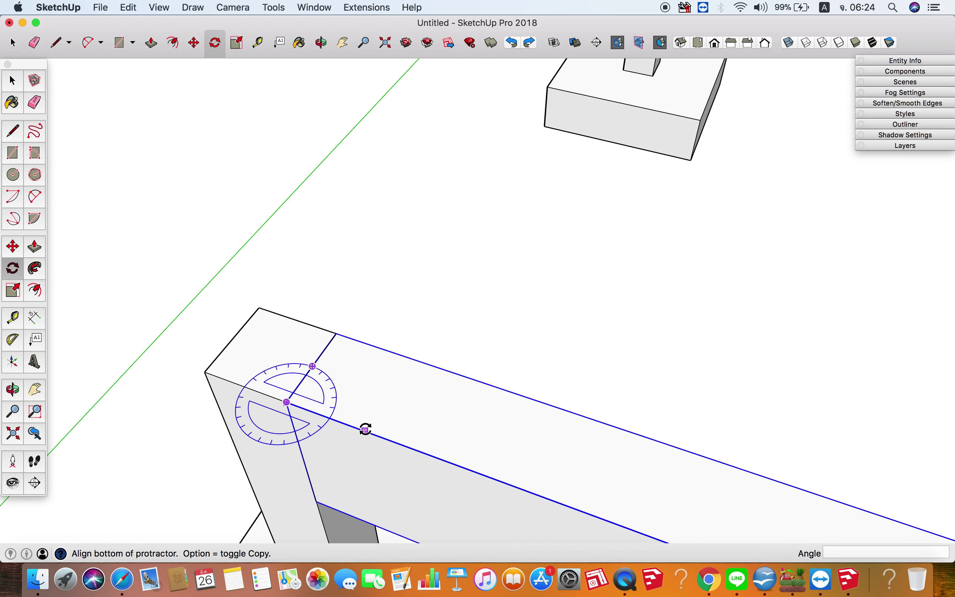
{"action": "left_click", "coordinate": [366, 429]}
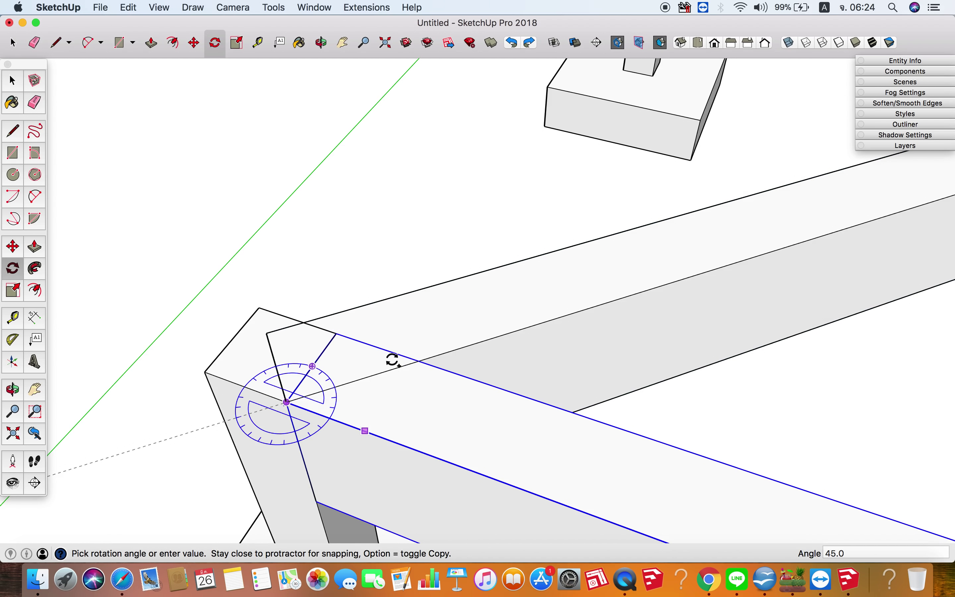
{"action": "left_click", "coordinate": [354, 317]}
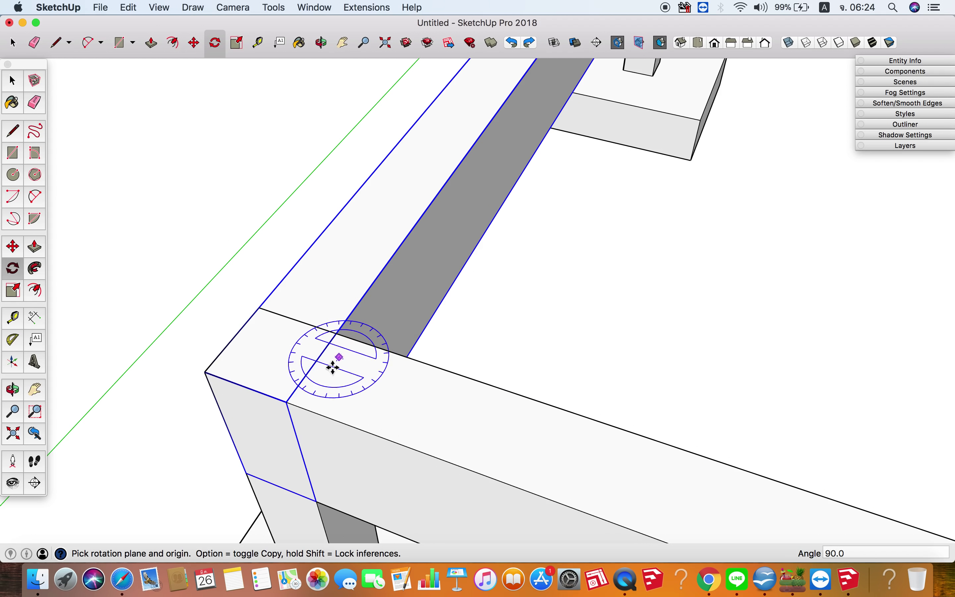
Step: Copy the rotated GB beam from its corner onto the next post
{"action": "key", "text": "m"}
{"action": "left_click", "coordinate": [287, 402]}
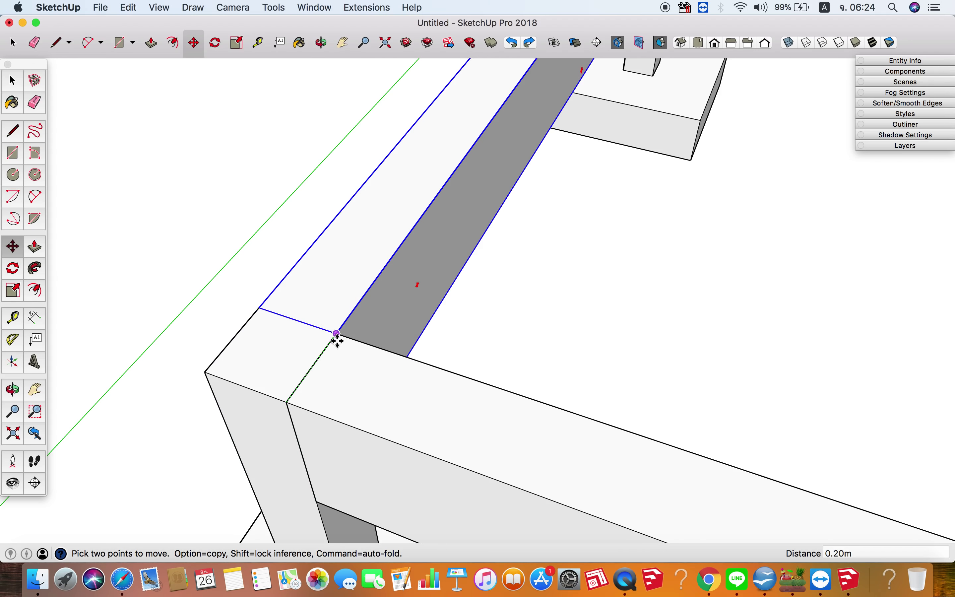
{"action": "scroll", "coordinate": [330, 371], "scroll_direction": "down", "scroll_amount": 3}
{"action": "scroll", "coordinate": [322, 369], "scroll_direction": "down", "scroll_amount": 3}
{"action": "scroll", "coordinate": [333, 369], "scroll_direction": "down", "scroll_amount": 2}
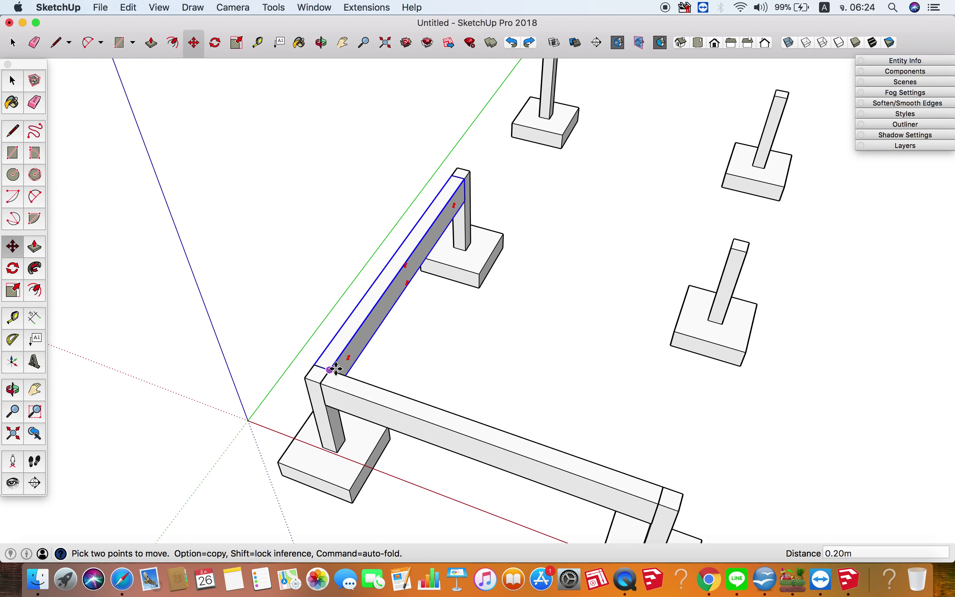
{"action": "scroll", "coordinate": [334, 373], "scroll_direction": "down", "scroll_amount": 3}
{"action": "key", "text": "alt"}
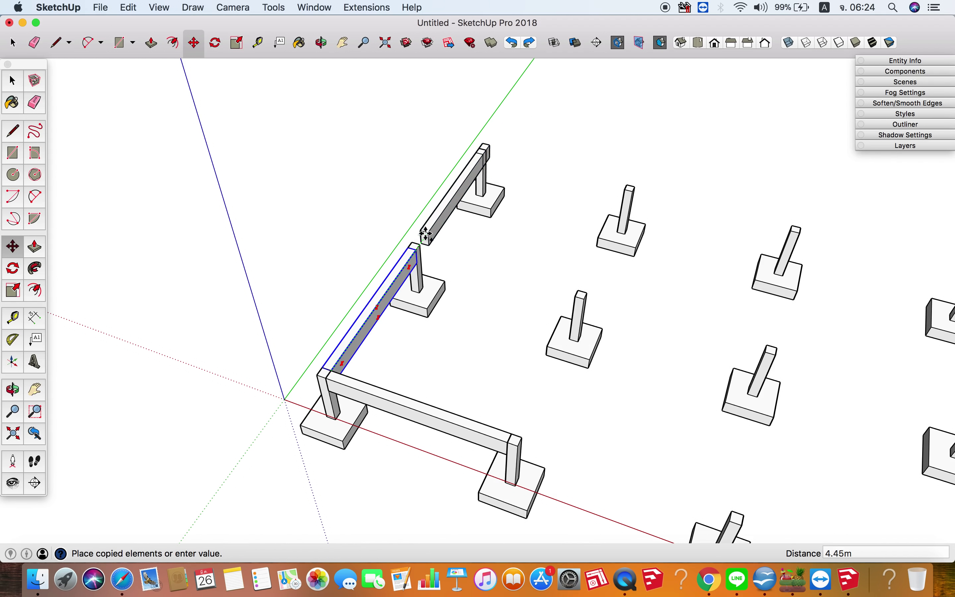
{"action": "left_click", "coordinate": [418, 239]}
{"action": "key", "text": "space"}
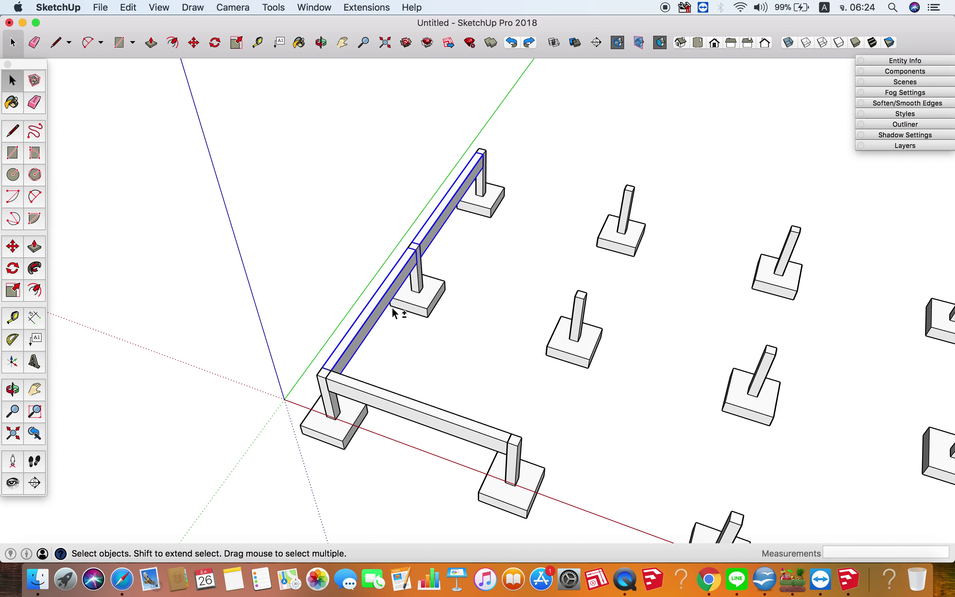
Step: Copy the beams 4 m onto the next column row, repeated three times (x3)
{"action": "scroll", "coordinate": [395, 411], "scroll_direction": "down", "scroll_amount": 2}
{"action": "scroll", "coordinate": [345, 282], "scroll_direction": "down", "scroll_amount": 3}
{"action": "key", "text": "m"}
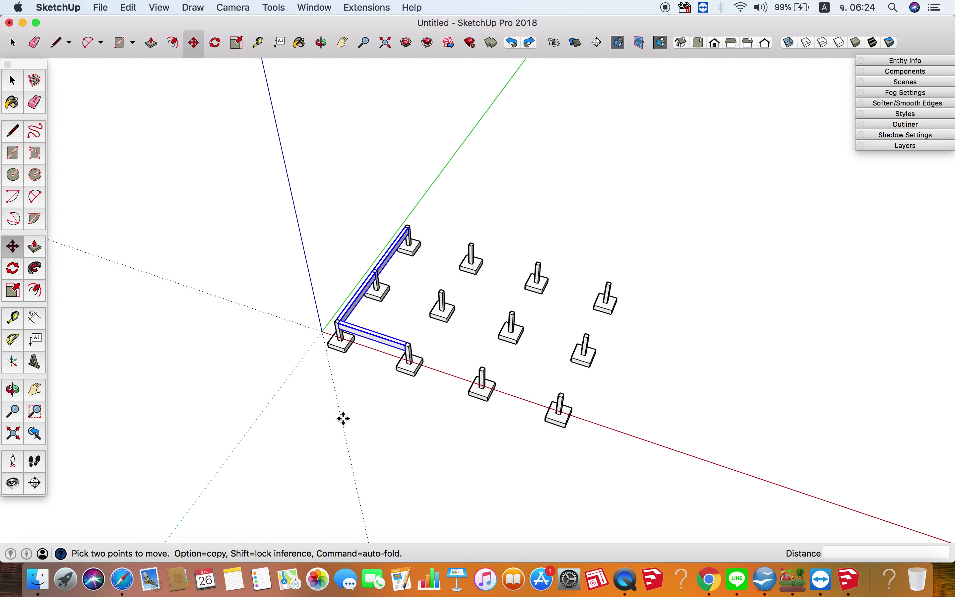
{"action": "left_click", "coordinate": [351, 418]}
{"action": "key", "text": "alt"}
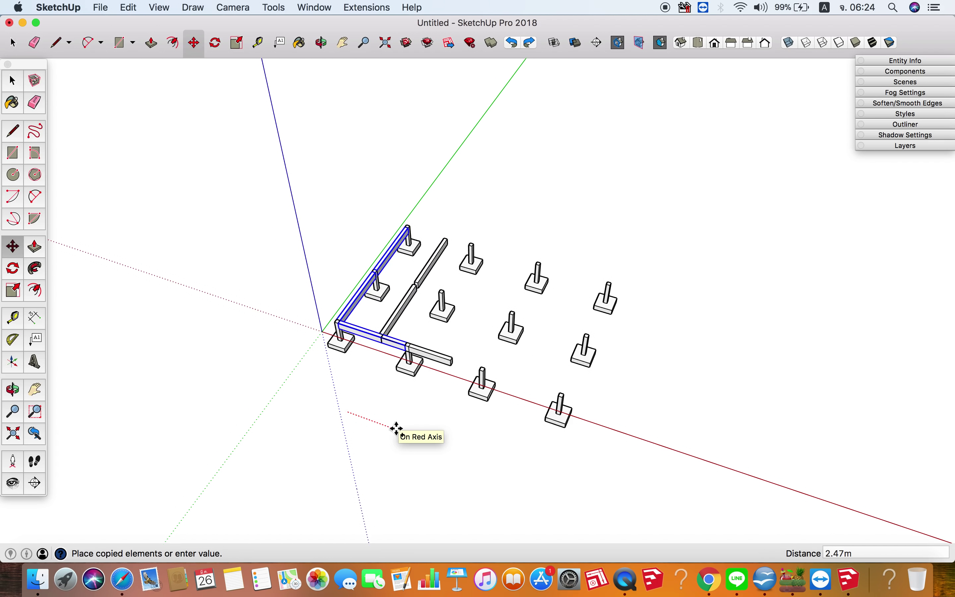
{"action": "type", "text": "4"}
{"action": "key", "text": "Return"}
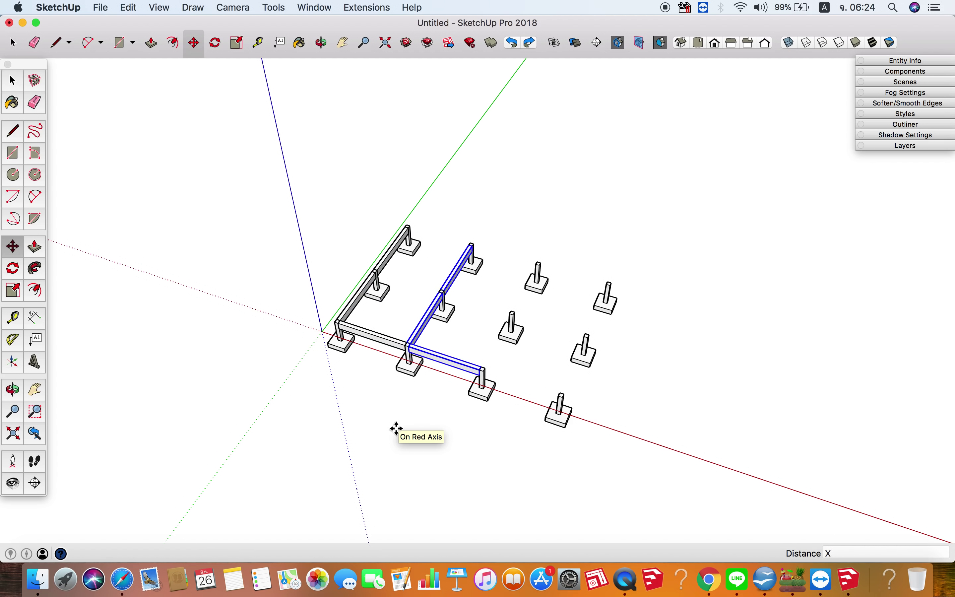
{"action": "key", "text": "Return"}
Step: Select the front beam and copy it 4 m into the frame, starting an x-array
{"action": "key", "text": "e"}
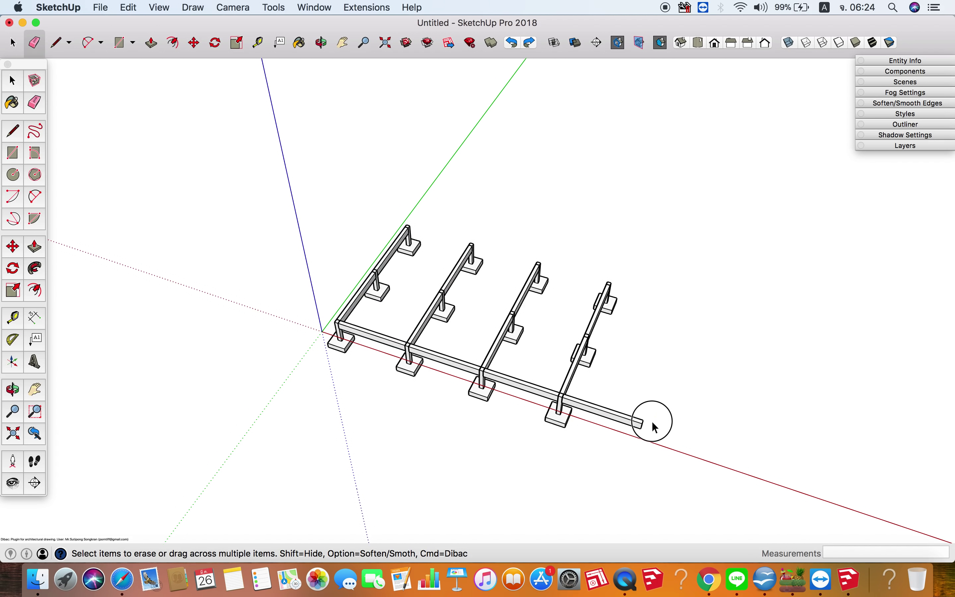
{"action": "mouse_move", "coordinate": [651, 421]}
{"action": "middle_mouse_down"}
{"action": "mouse_move", "coordinate": [546, 404]}
{"action": "mouse_move", "coordinate": [394, 316]}
{"action": "middle_mouse_up"}
{"action": "left_click", "coordinate": [400, 322]}
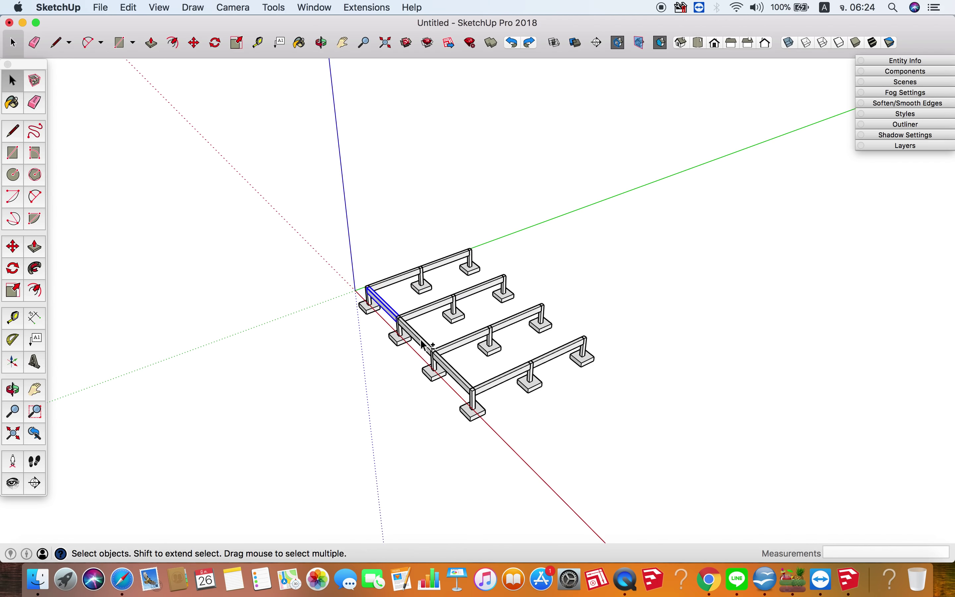
{"action": "left_click", "coordinate": [444, 367], "text": "shift"}
{"action": "scroll", "coordinate": [469, 383], "scroll_direction": "up", "scroll_amount": 3}
{"action": "scroll", "coordinate": [469, 382], "scroll_direction": "up", "scroll_amount": 2}
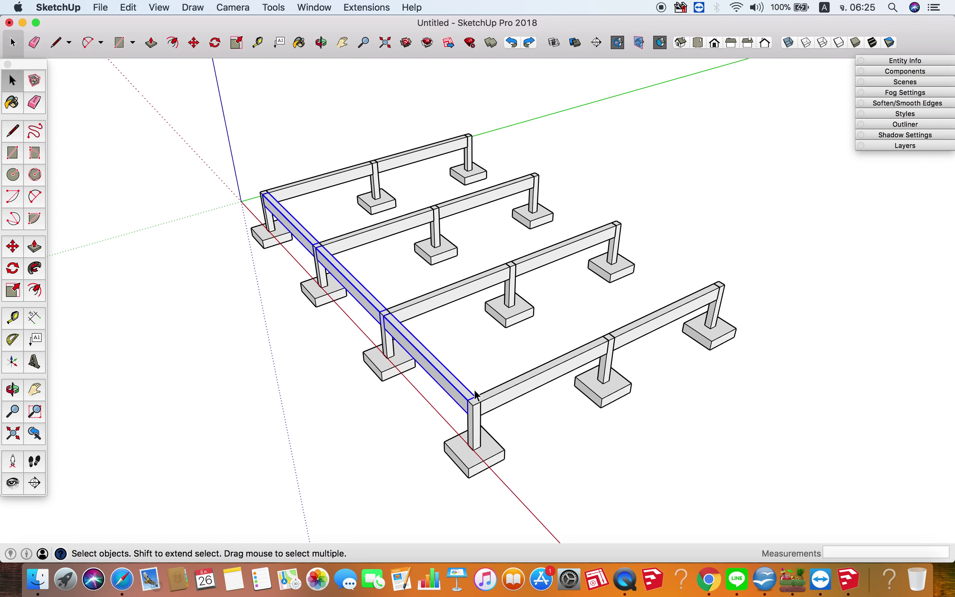
{"action": "key", "text": "m"}
{"action": "left_click", "coordinate": [505, 445]}
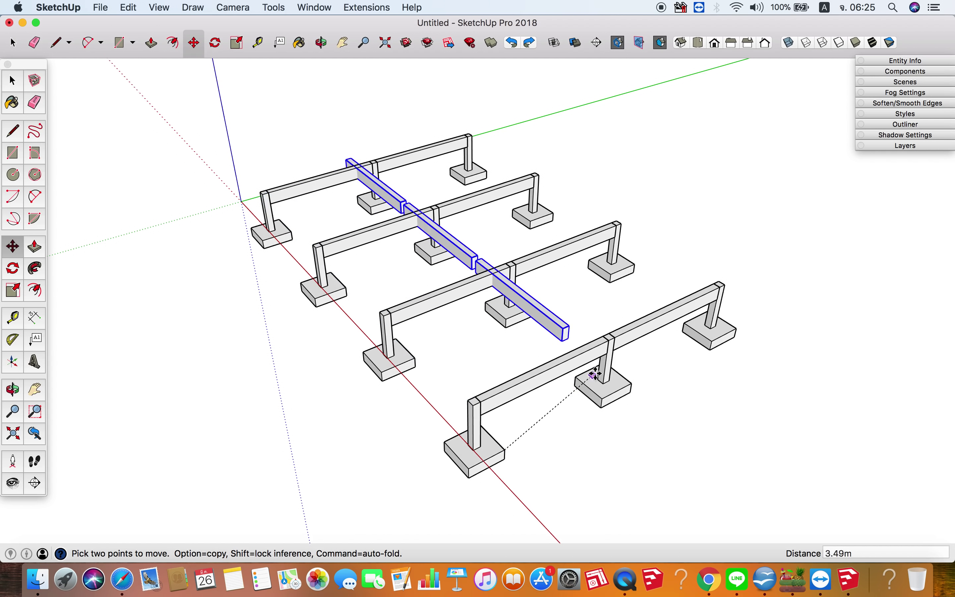
{"action": "key", "text": "alt"}
{"action": "left_click", "coordinate": [633, 383]}
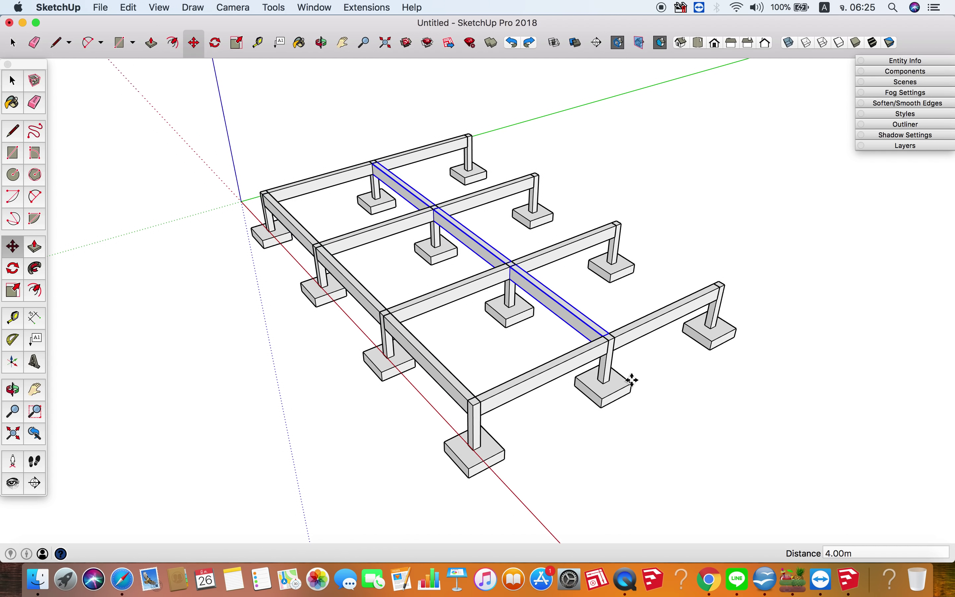
{"action": "type", "text": "x"}
Step: Finish the front beam array with two copies and orbit around the finished frame
{"action": "key", "text": "Return"}
{"action": "key", "text": "space"}
{"action": "scroll", "coordinate": [631, 379], "scroll_direction": "down", "scroll_amount": 5}
{"action": "mouse_move", "coordinate": [631, 380]}
{"action": "middle_mouse_down"}
{"action": "mouse_move", "coordinate": [714, 339]}
{"action": "mouse_move", "coordinate": [638, 330]}
{"action": "mouse_move", "coordinate": [568, 274]}
{"action": "middle_mouse_up"}
{"action": "scroll", "coordinate": [569, 274], "scroll_direction": "up", "scroll_amount": 3}
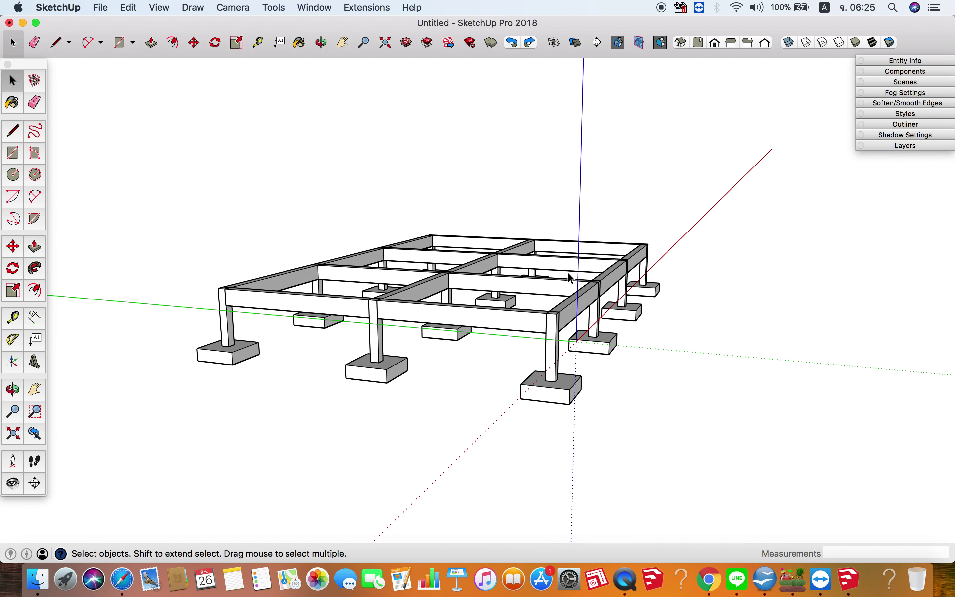
{"action": "mouse_move", "coordinate": [571, 278]}
{"action": "middle_mouse_down"}
{"action": "mouse_move", "coordinate": [465, 331]}
{"action": "mouse_move", "coordinate": [823, 172]}
{"action": "middle_mouse_up"}
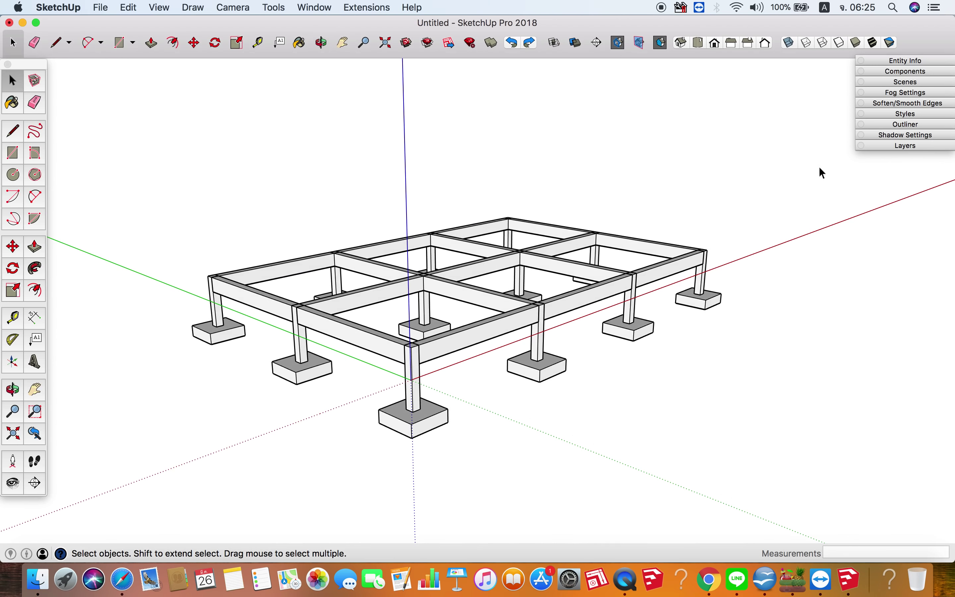
Step: Expand the Outliner listing C1, F1 and GB components, then open the Window menu
{"action": "left_click", "coordinate": [903, 124]}
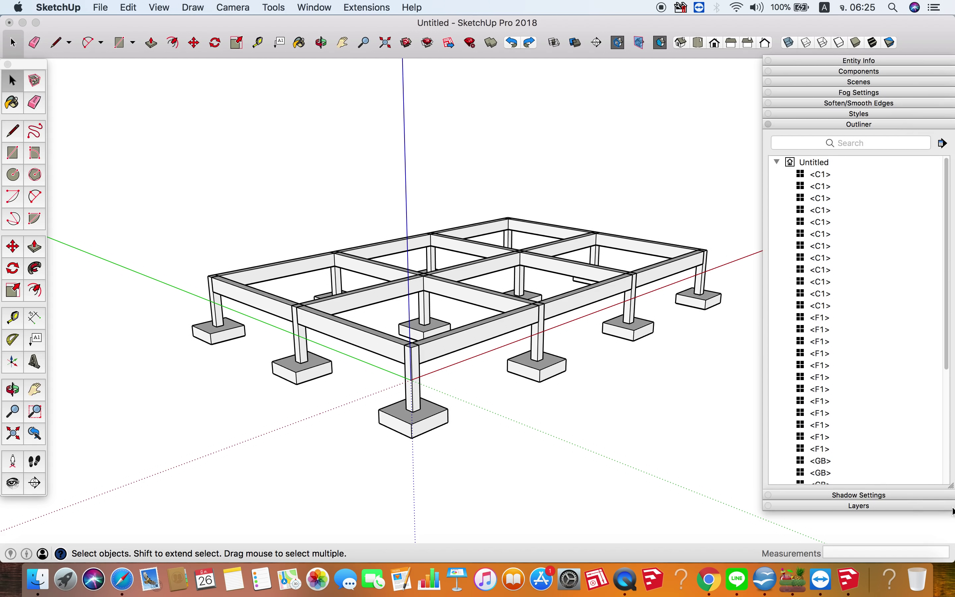
{"action": "mouse_move", "coordinate": [947, 326]}
{"action": "left_mouse_down"}
{"action": "mouse_move", "coordinate": [946, 486]}
{"action": "mouse_move", "coordinate": [946, 234]}
{"action": "left_mouse_up"}
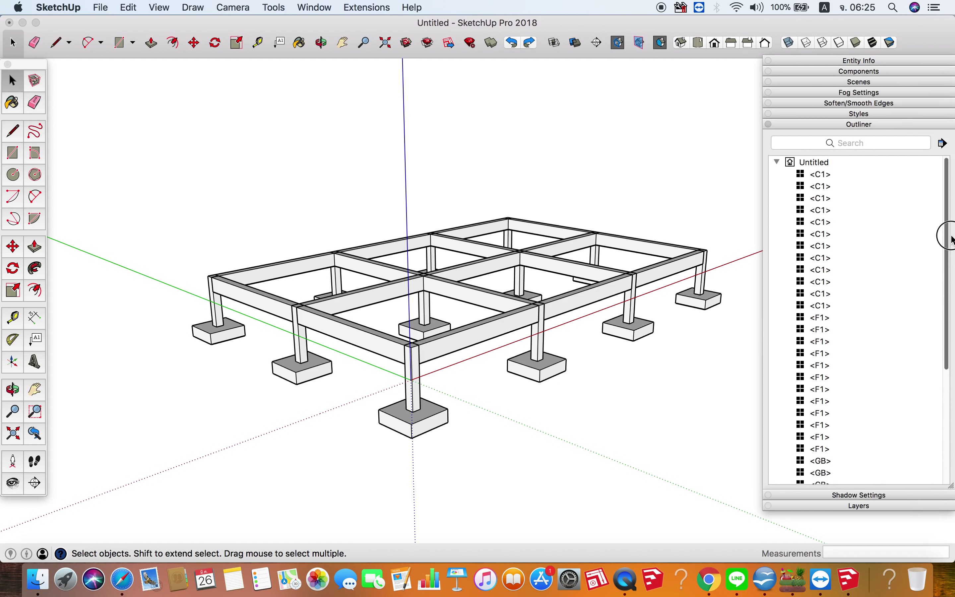
{"action": "left_click", "coordinate": [314, 8]}
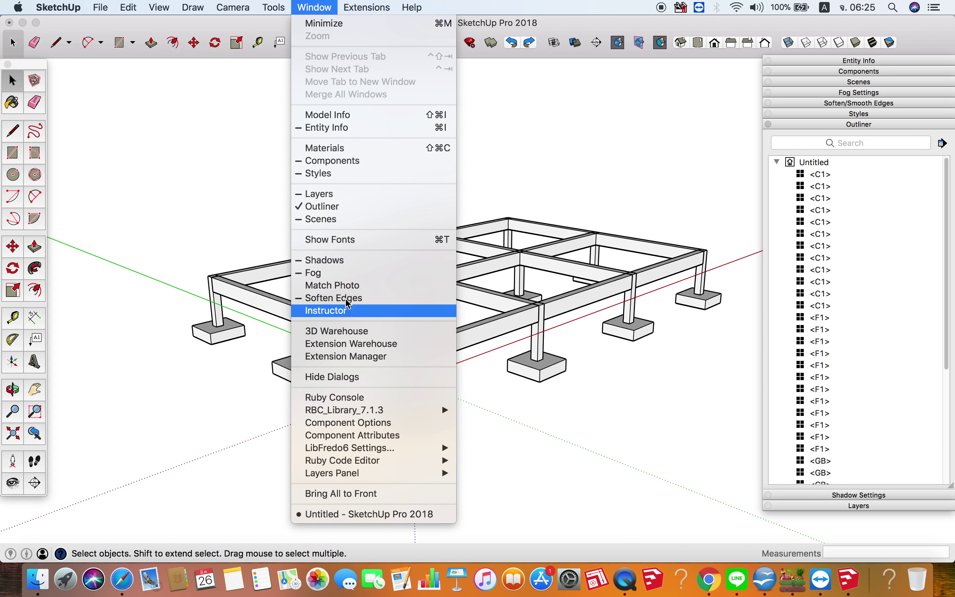
Step: Select all twelve C1 columns in the model
{"action": "left_click", "coordinate": [343, 213]}
{"action": "key", "text": "o"}
{"action": "left_click_drag", "start_coordinate": [525, 316], "coordinate": [573, 221]}
{"action": "key", "text": "space"}
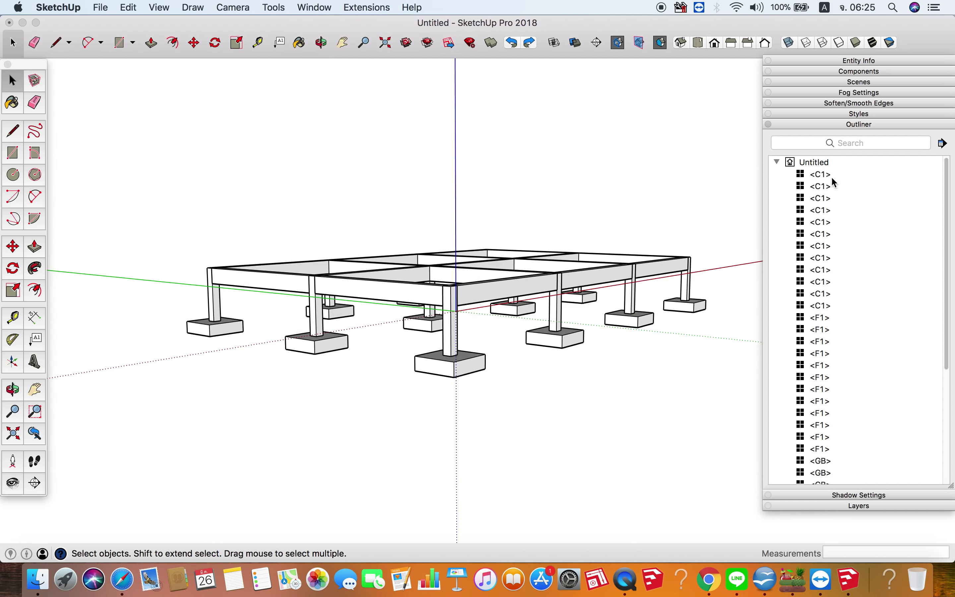
{"action": "left_click", "coordinate": [823, 175]}
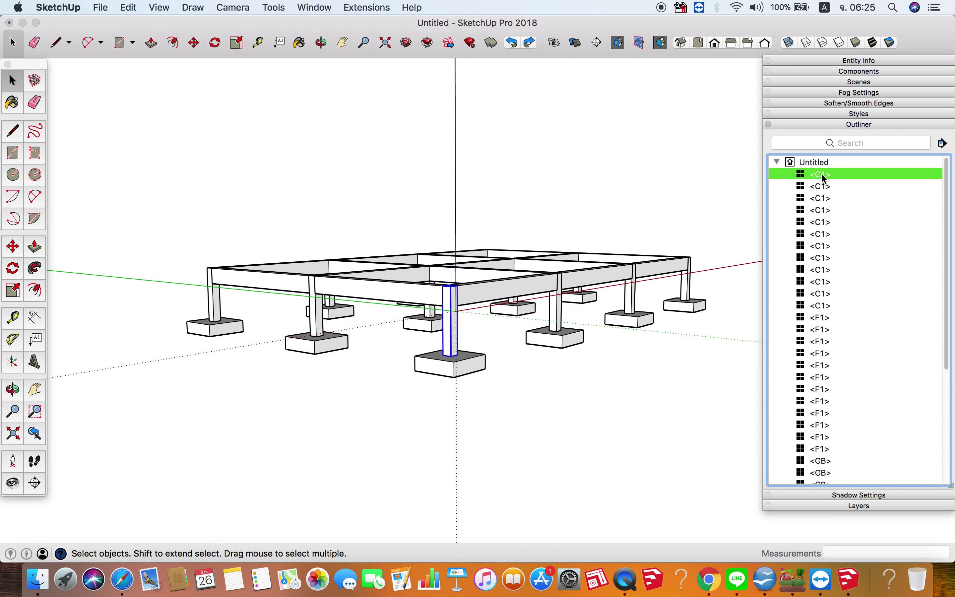
{"action": "left_click", "coordinate": [821, 305], "text": "shift"}
Step: Copy the selected columns 1.40 m up onto the tops of the originals
{"action": "middle_click_drag", "start_coordinate": [394, 315], "coordinate": [394, 419]}
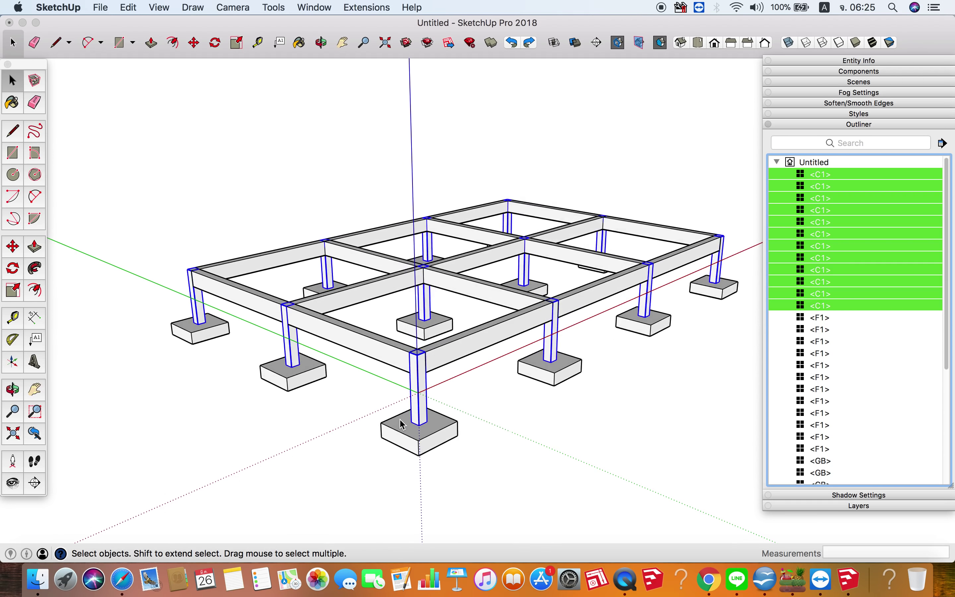
{"action": "scroll", "coordinate": [417, 423], "scroll_direction": "up", "scroll_amount": 3}
{"action": "scroll", "coordinate": [417, 422], "scroll_direction": "up", "scroll_amount": 1}
{"action": "scroll", "coordinate": [417, 423], "scroll_direction": "up", "scroll_amount": 3}
{"action": "key", "text": "m"}
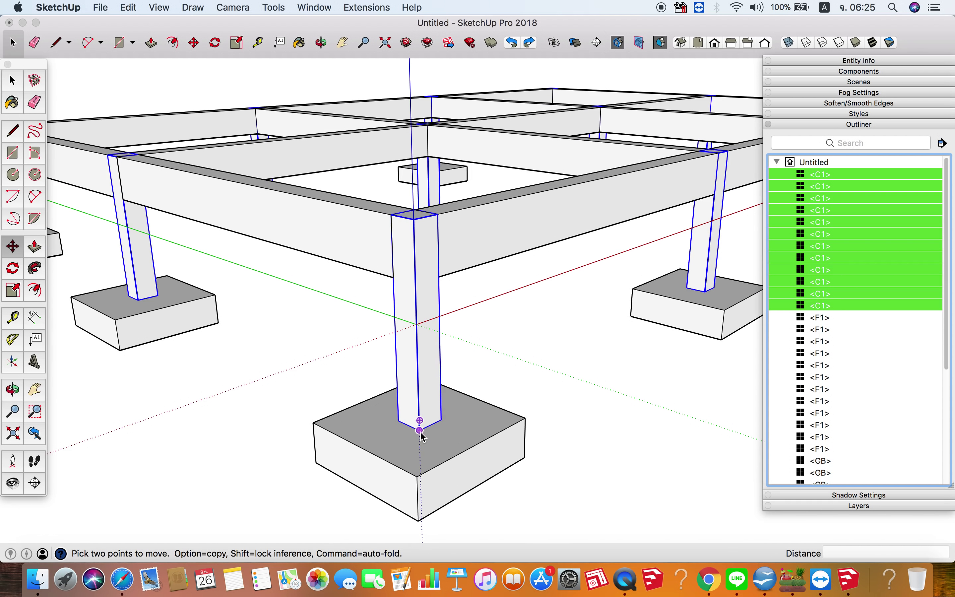
{"action": "scroll", "coordinate": [419, 431], "scroll_direction": "down", "scroll_amount": 2}
{"action": "left_click", "coordinate": [419, 424]}
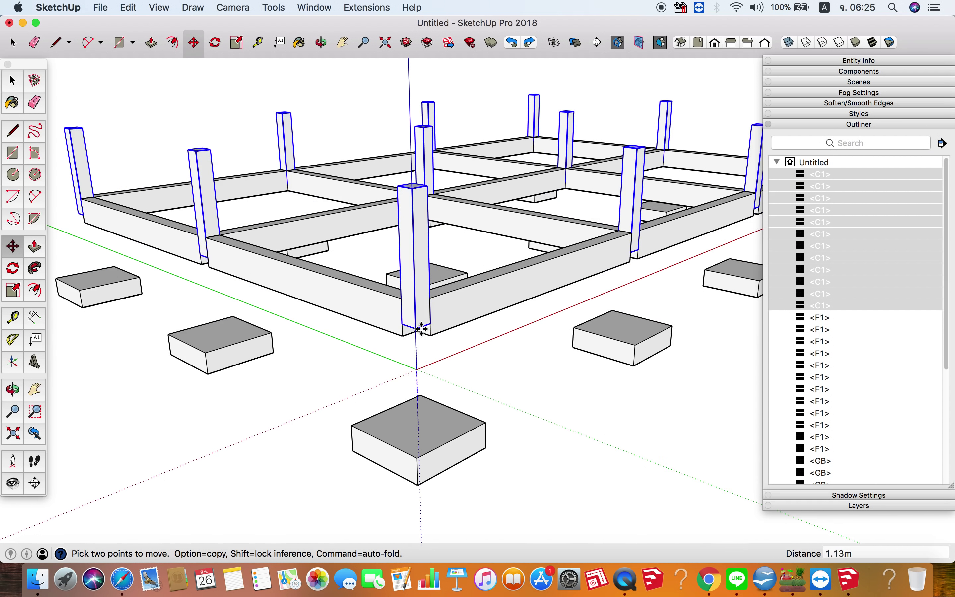
{"action": "key", "text": "alt"}
{"action": "left_click", "coordinate": [417, 311]}
{"action": "scroll", "coordinate": [417, 312], "scroll_direction": "down", "scroll_amount": 2}
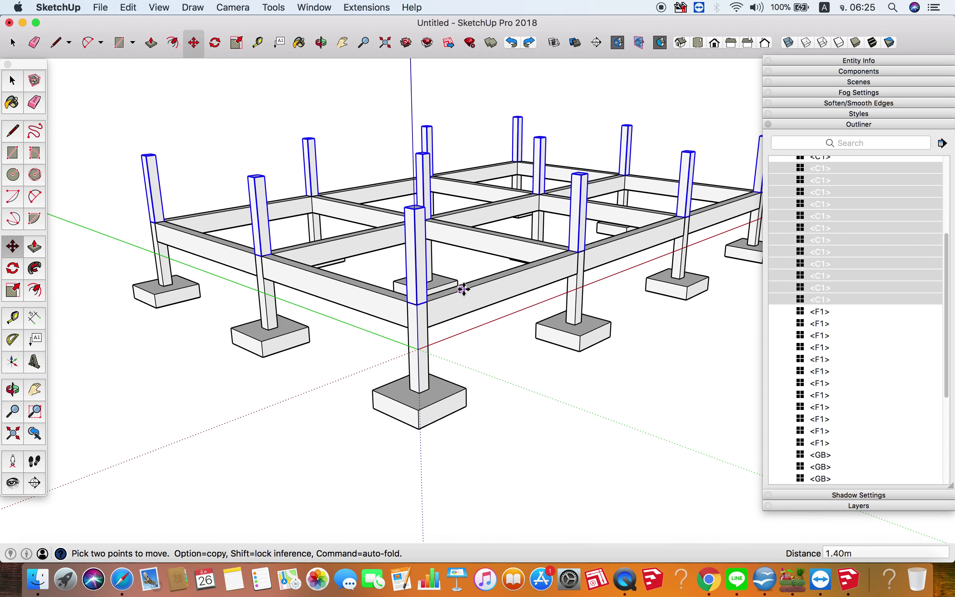
{"action": "mouse_move", "coordinate": [460, 283]}
{"action": "middle_mouse_down"}
{"action": "mouse_move", "coordinate": [431, 259]}
{"action": "mouse_move", "coordinate": [447, 220]}
{"action": "middle_mouse_up"}
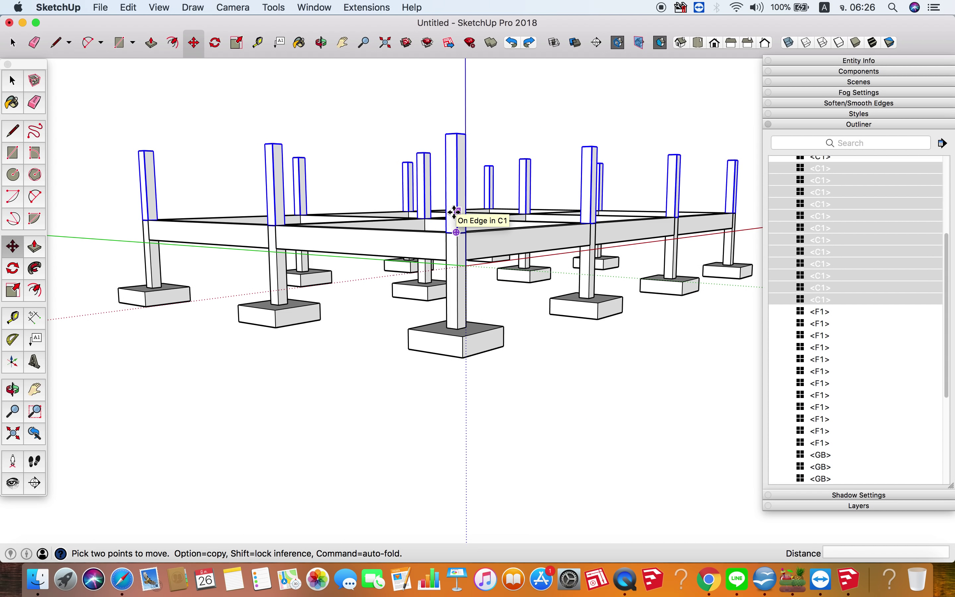
Step: Make the twelve upper column copies unique as C1#1, then orbit to an elevated view
{"action": "right_click", "coordinate": [455, 153]}
{"action": "mouse_move", "coordinate": [477, 246]}
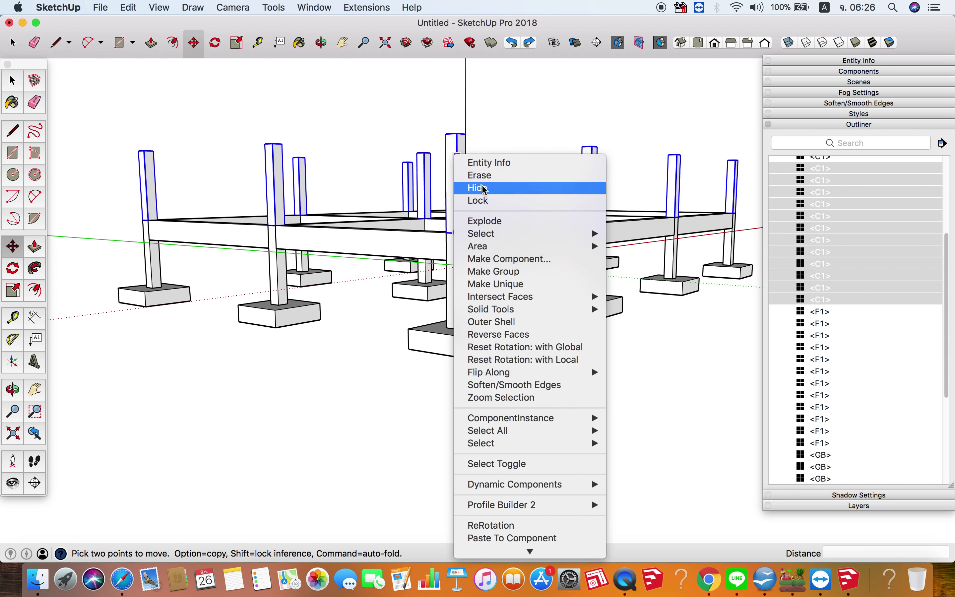
{"action": "left_click", "coordinate": [513, 284]}
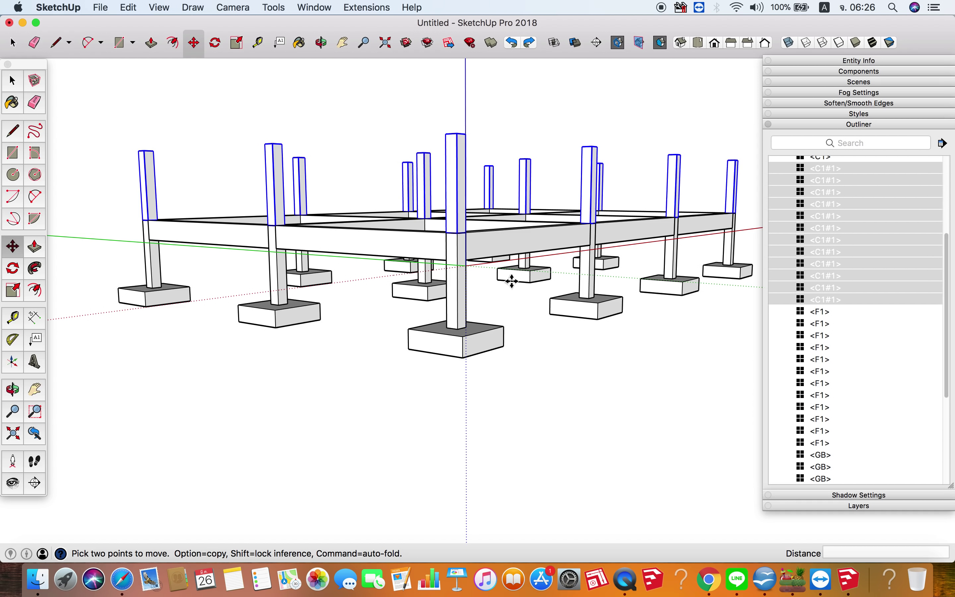
{"action": "middle_click_drag", "start_coordinate": [448, 299], "coordinate": [447, 348]}
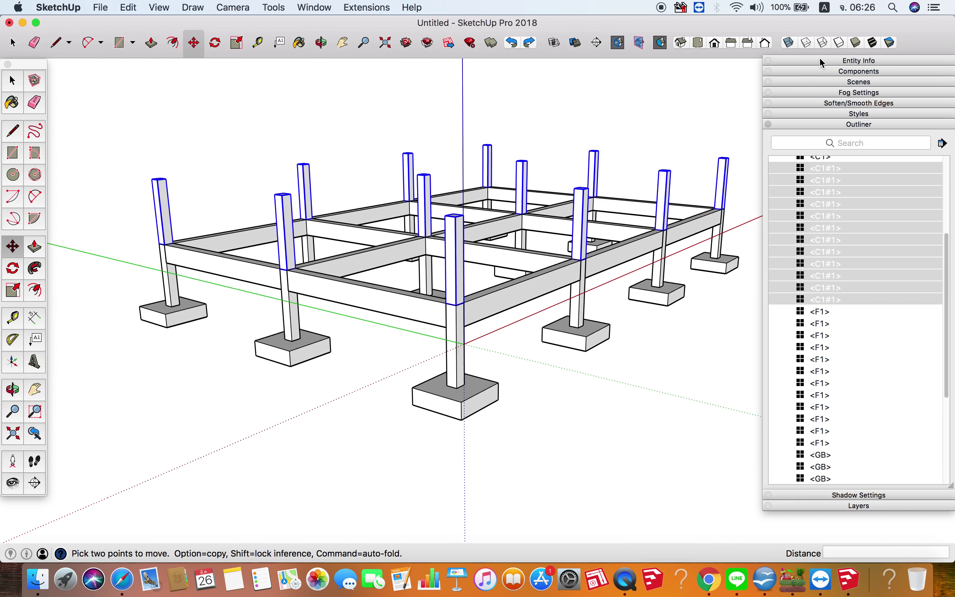
Step: Rename the upper columns' definition to C2 in Entity Info, leaving their height unchanged
{"action": "left_click", "coordinate": [838, 61]}
{"action": "left_click", "coordinate": [888, 140]}
{"action": "type", "text": "C2"}
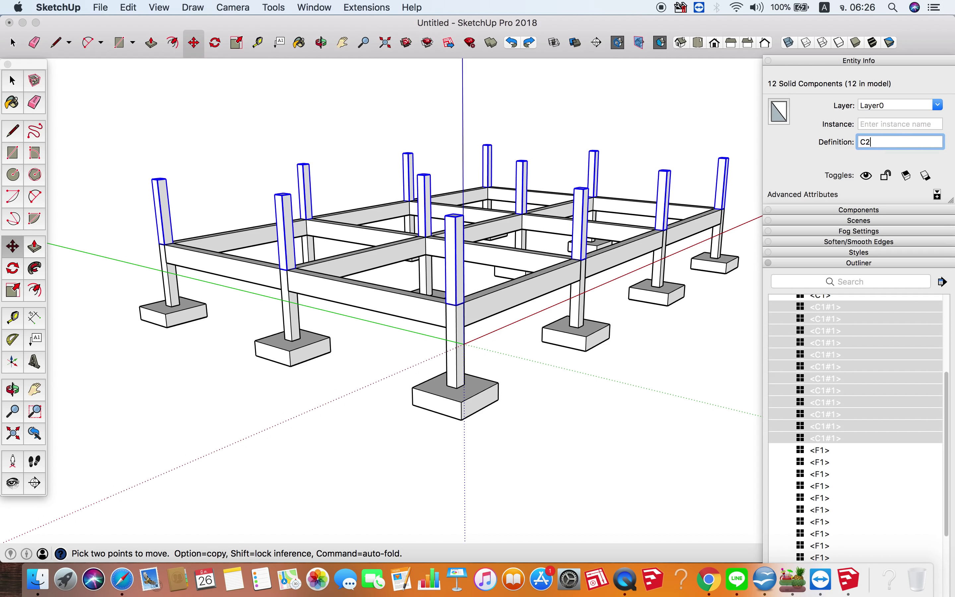
{"action": "left_click", "coordinate": [678, 146]}
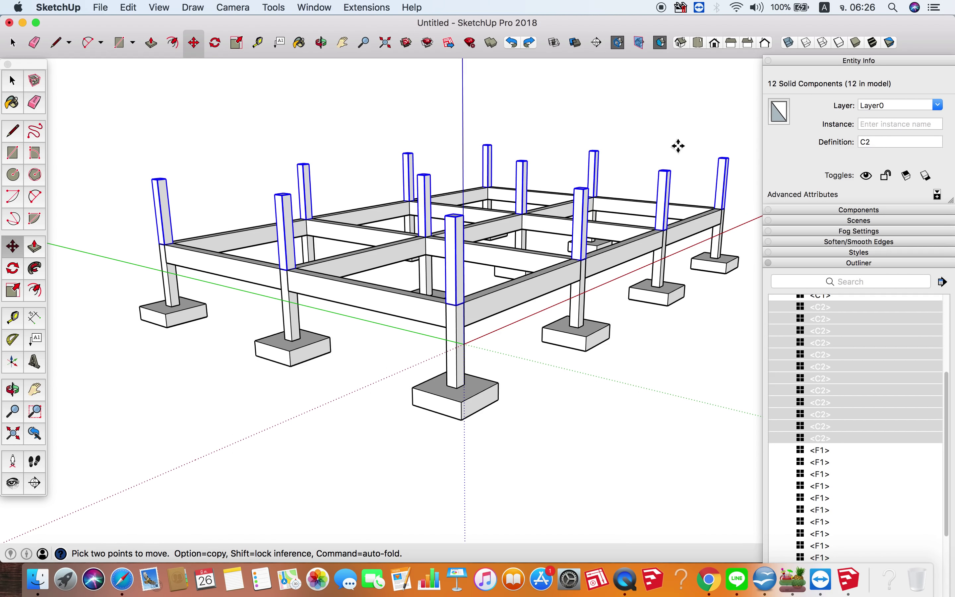
{"action": "key", "text": "s"}
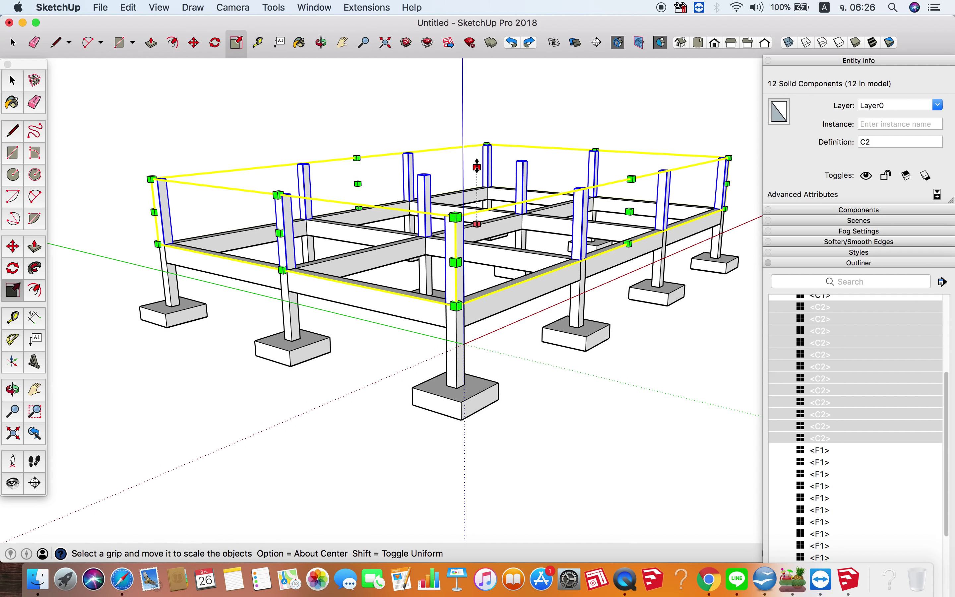
{"action": "left_click", "coordinate": [477, 166]}
{"action": "scroll", "coordinate": [480, 154], "scroll_direction": "down", "scroll_amount": 5}
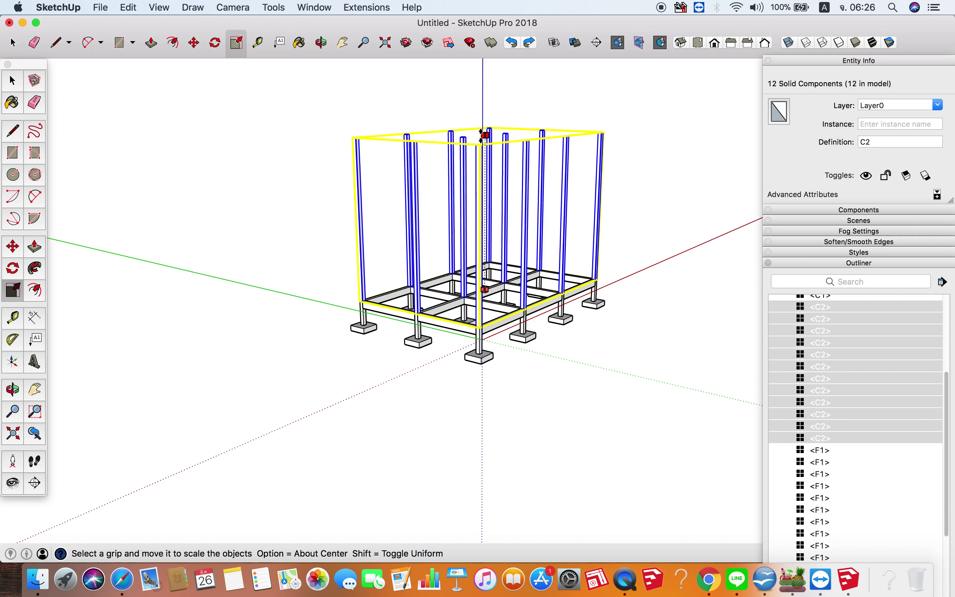
{"action": "key", "text": "Escape"}
{"action": "key", "text": "space"}
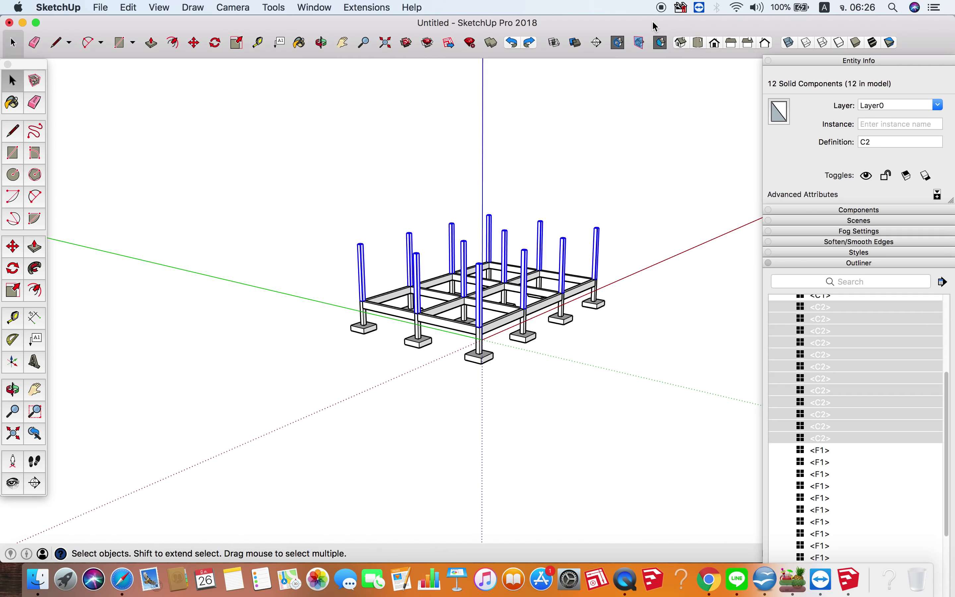
Step: Maximize the program window and collapse the Entity Info and Outliner panels
{"action": "double_click", "coordinate": [607, 25]}
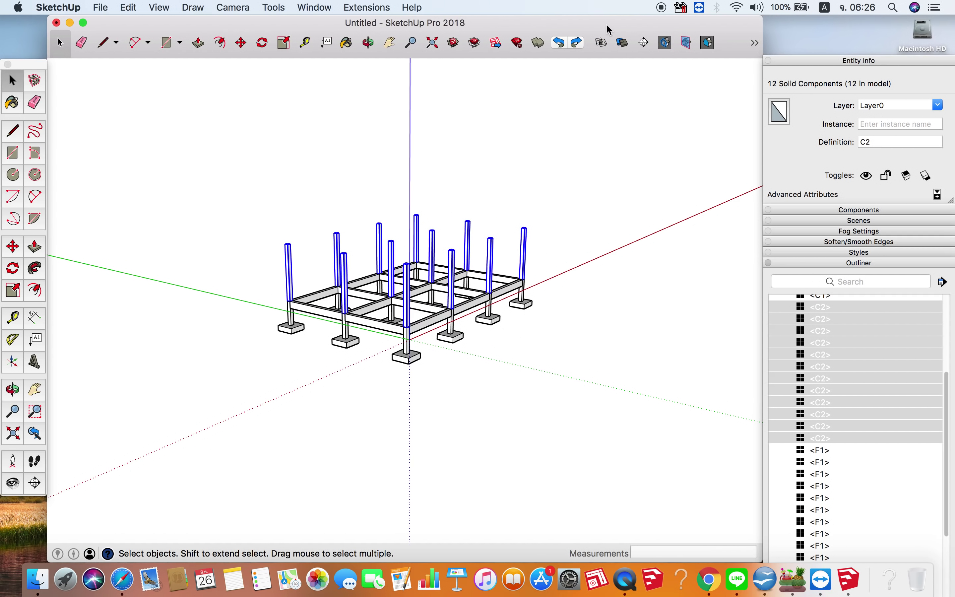
{"action": "mouse_move", "coordinate": [46, 20]}
{"action": "left_mouse_down"}
{"action": "mouse_move", "coordinate": [15, 20]}
{"action": "mouse_move", "coordinate": [54, 15]}
{"action": "left_mouse_up"}
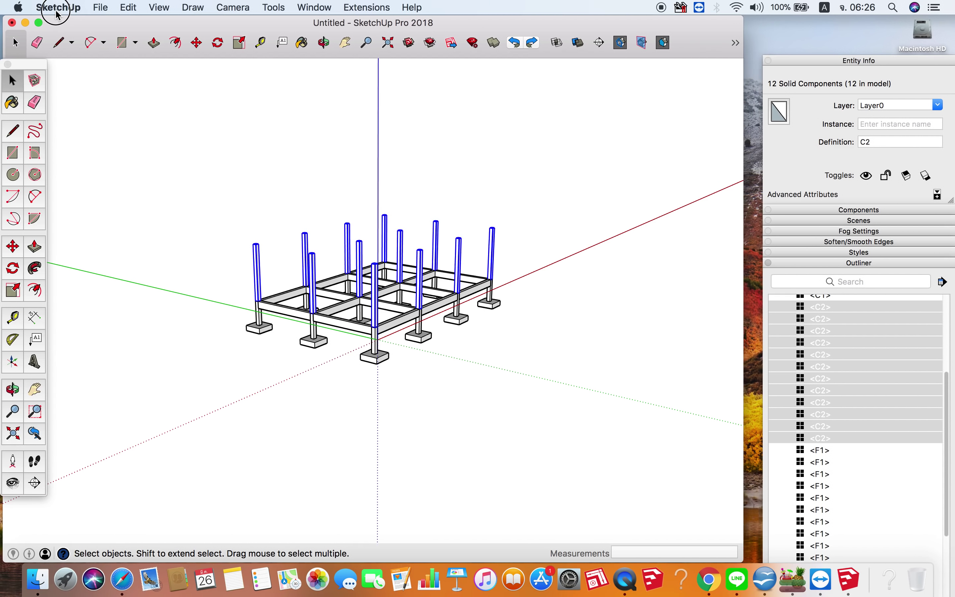
{"action": "double_click", "coordinate": [737, 19]}
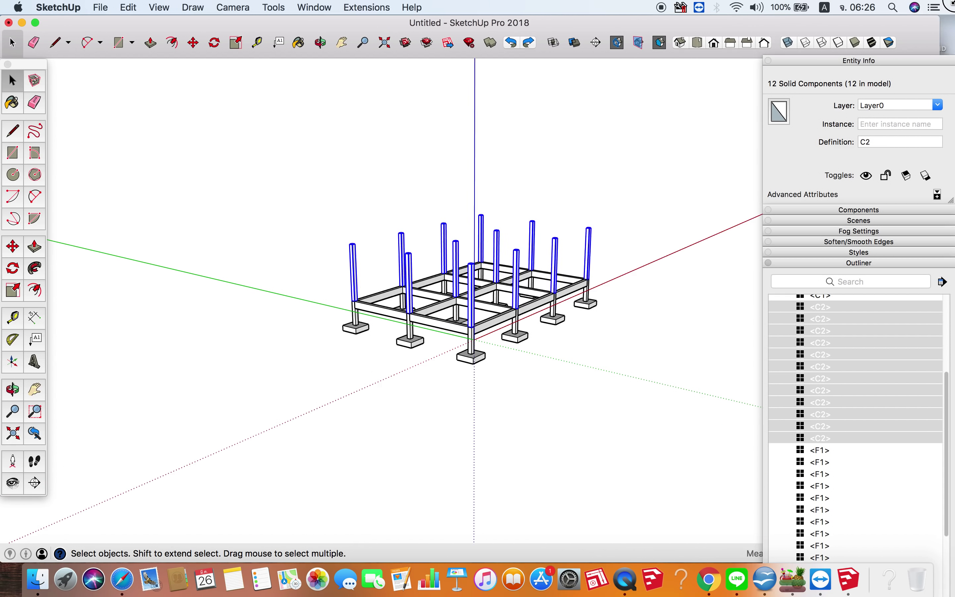
{"action": "left_click", "coordinate": [811, 61]}
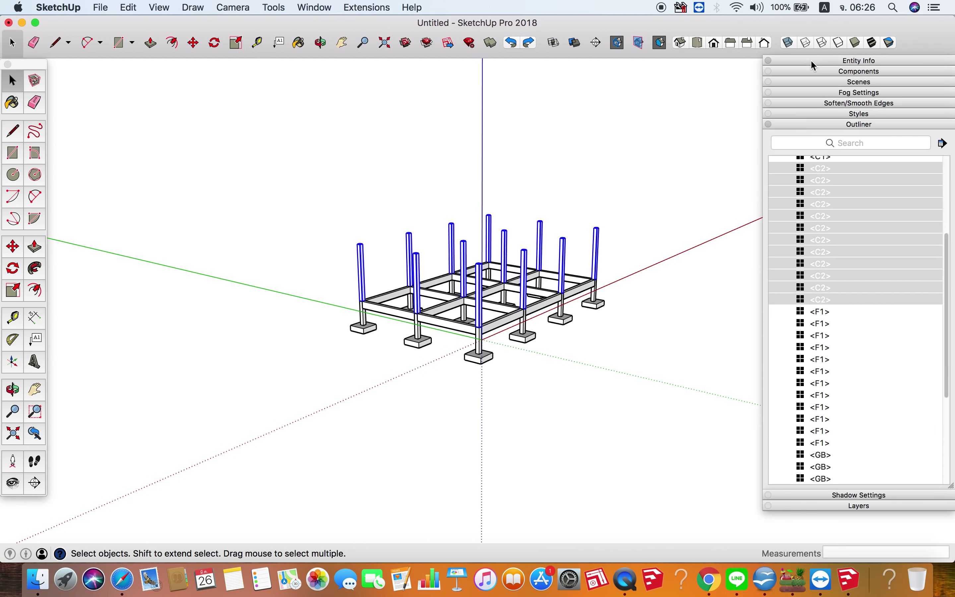
{"action": "left_click", "coordinate": [799, 135]}
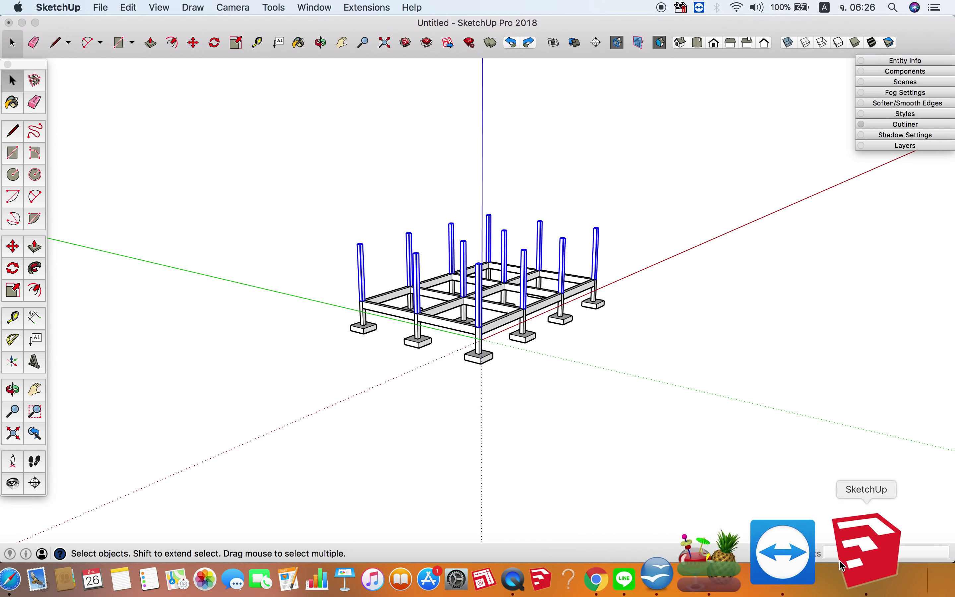
Step: Measure a post's height from its top to its base with the Tape Measure
{"action": "mouse_move", "coordinate": [665, 279]}
{"action": "middle_mouse_down"}
{"action": "mouse_move", "coordinate": [473, 300]}
{"action": "mouse_move", "coordinate": [690, 281]}
{"action": "middle_mouse_up"}
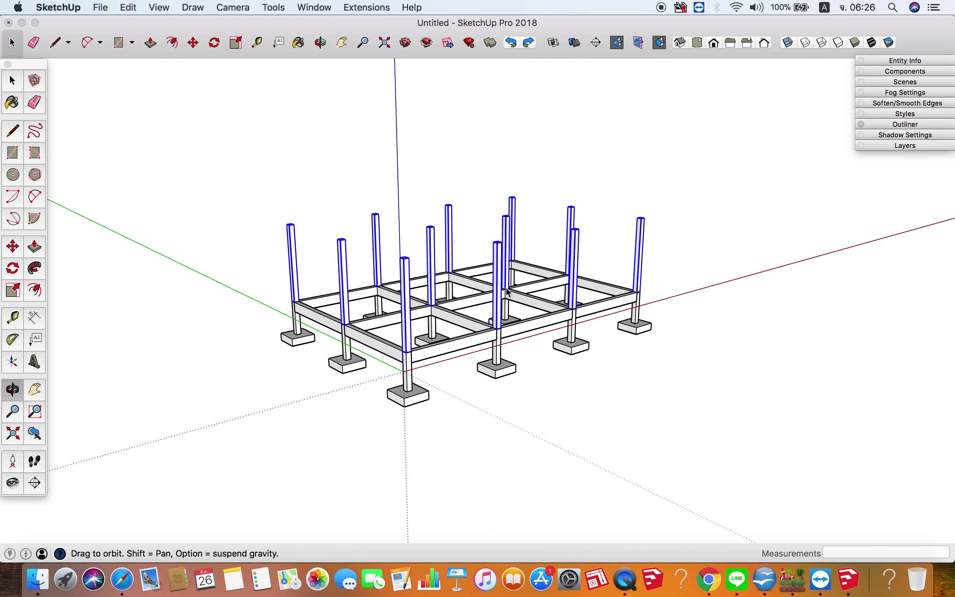
{"action": "scroll", "coordinate": [690, 281], "scroll_direction": "up", "scroll_amount": 5}
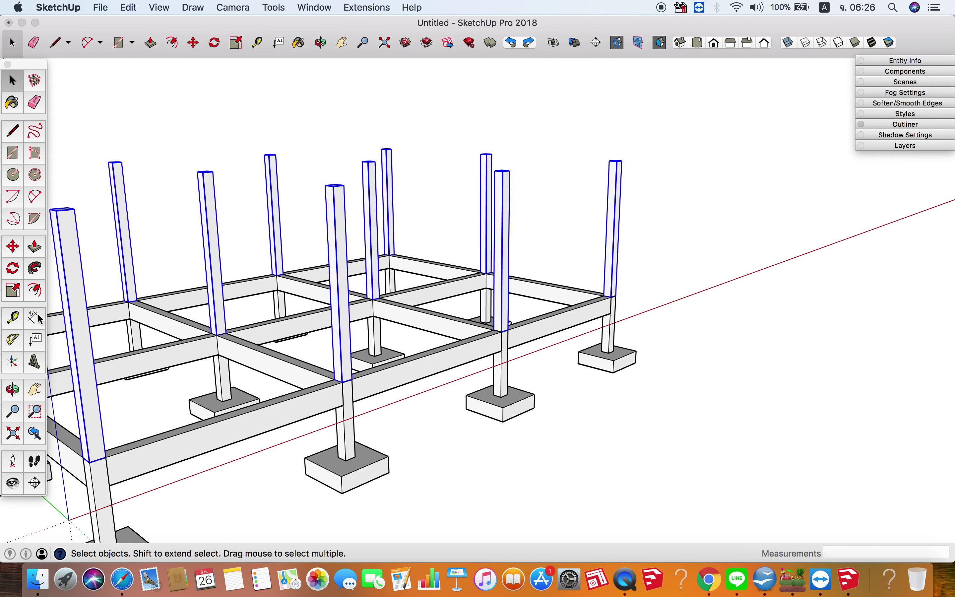
{"action": "left_click", "coordinate": [41, 320]}
{"action": "left_click", "coordinate": [622, 161]}
{"action": "scroll", "coordinate": [616, 205], "scroll_direction": "up", "scroll_amount": 3}
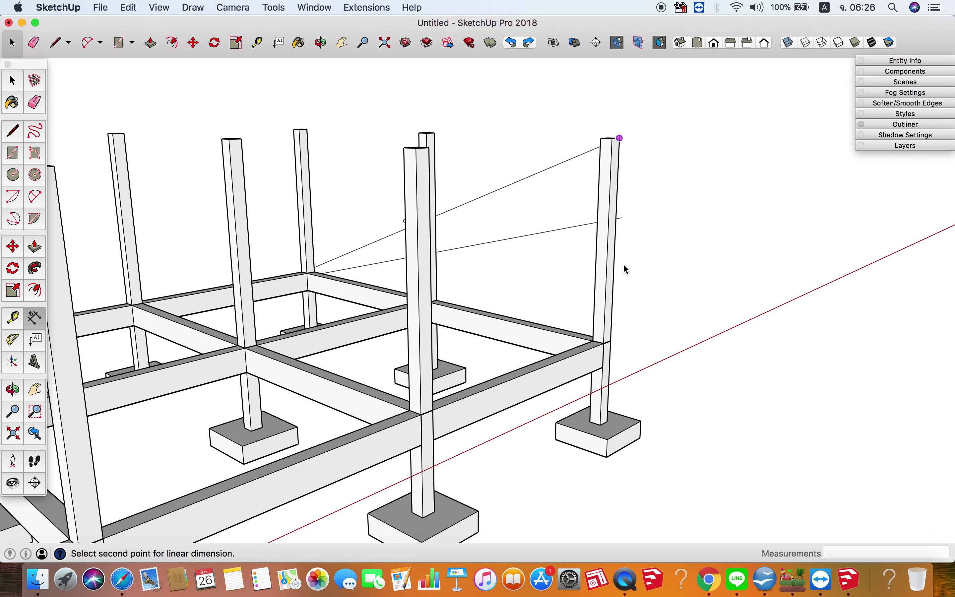
{"action": "left_click", "coordinate": [610, 341]}
{"action": "key", "text": "space"}
{"action": "scroll", "coordinate": [635, 276], "scroll_direction": "down", "scroll_amount": 3}
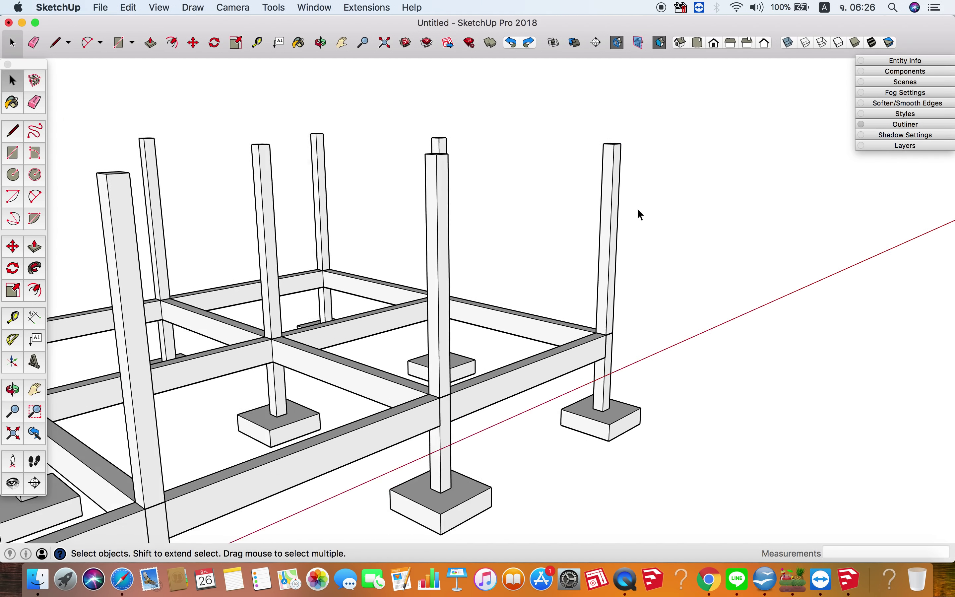
{"action": "middle_click_drag", "start_coordinate": [637, 213], "coordinate": [621, 328]}
Step: Draw a flat rectangle across the front-left bay and reopen the Outliner
{"action": "left_click_drag", "start_coordinate": [621, 328], "coordinate": [553, 316]}
{"action": "key", "text": "r"}
{"action": "left_click", "coordinate": [291, 284]}
{"action": "left_click", "coordinate": [471, 282]}
{"action": "key", "text": "p"}
{"action": "left_click_drag", "start_coordinate": [411, 304], "coordinate": [405, 406]}
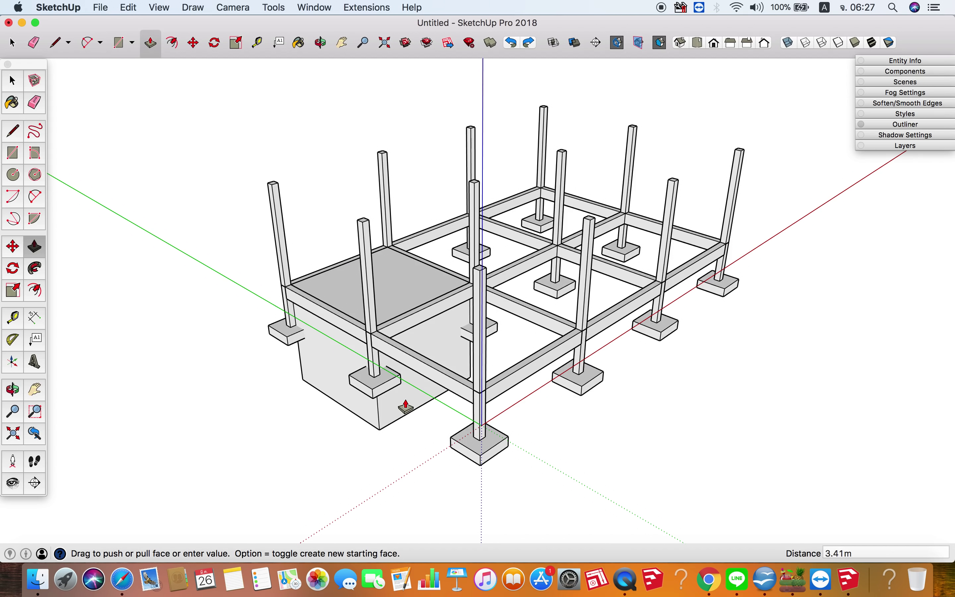
{"action": "key", "text": "Escape"}
{"action": "key", "text": "space"}
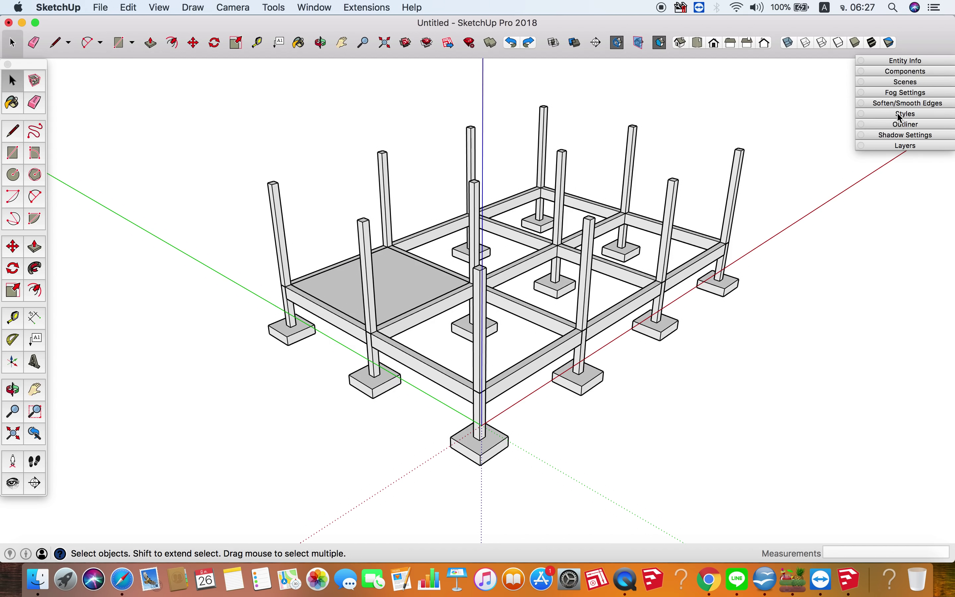
{"action": "left_click", "coordinate": [903, 125]}
{"action": "scroll", "coordinate": [442, 286], "scroll_direction": "up", "scroll_amount": 5}
Step: Turn the slab face into a GS component with its axes at the slab corner
{"action": "left_click", "coordinate": [369, 282]}
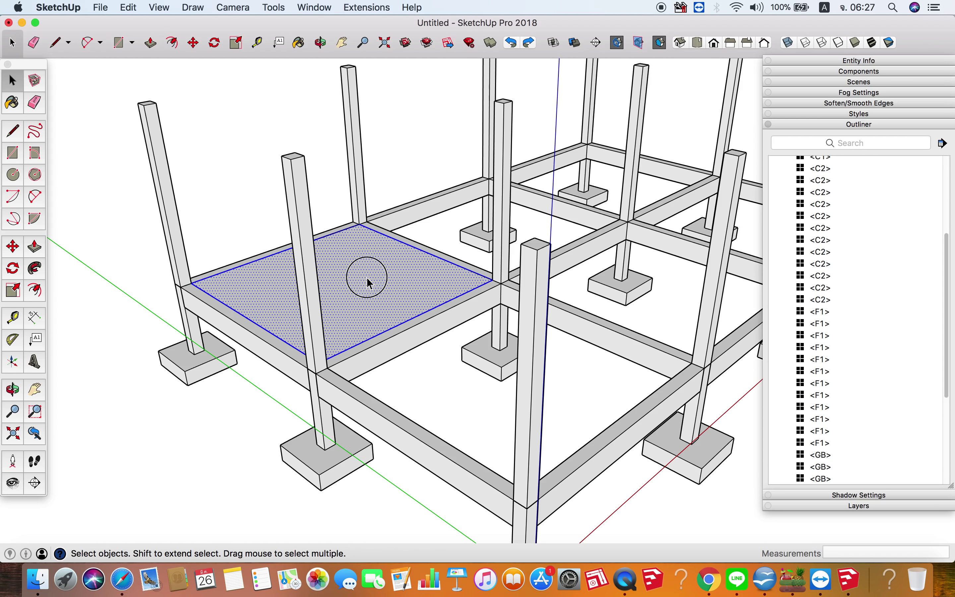
{"action": "right_click", "coordinate": [369, 283]}
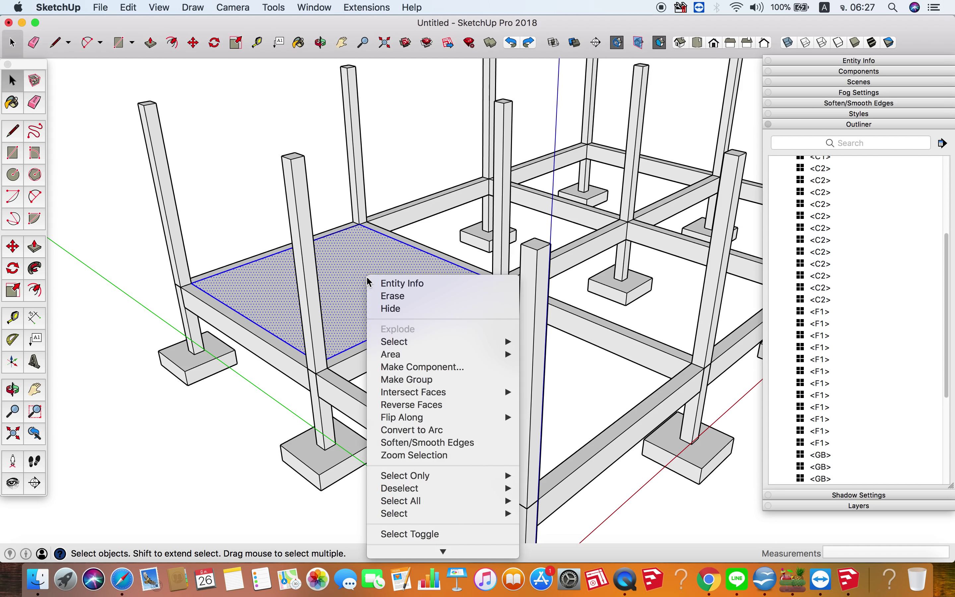
{"action": "left_click", "coordinate": [454, 369]}
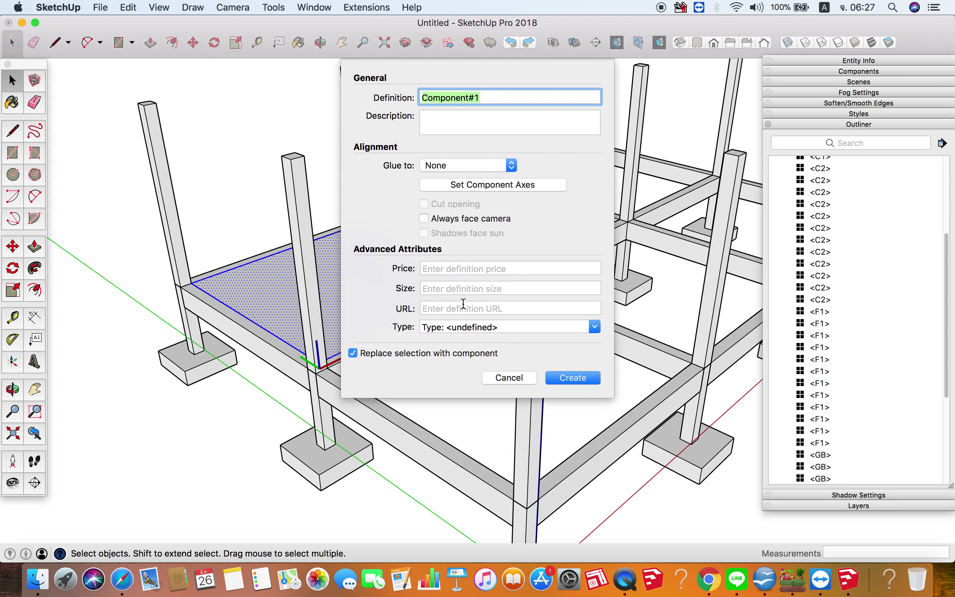
{"action": "type", "text": "GS"}
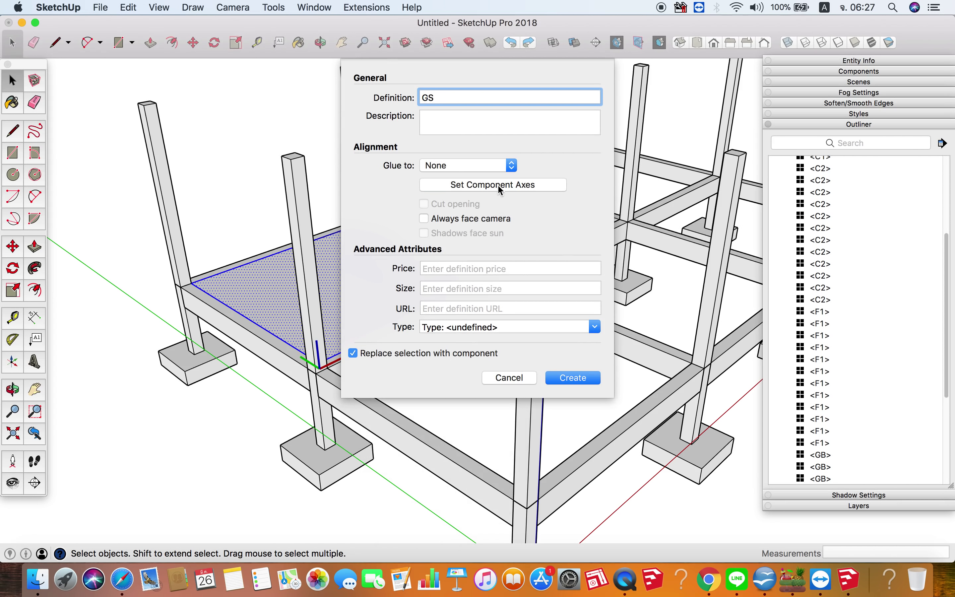
{"action": "left_click", "coordinate": [498, 185]}
{"action": "middle_click_drag", "start_coordinate": [309, 224], "coordinate": [306, 272]}
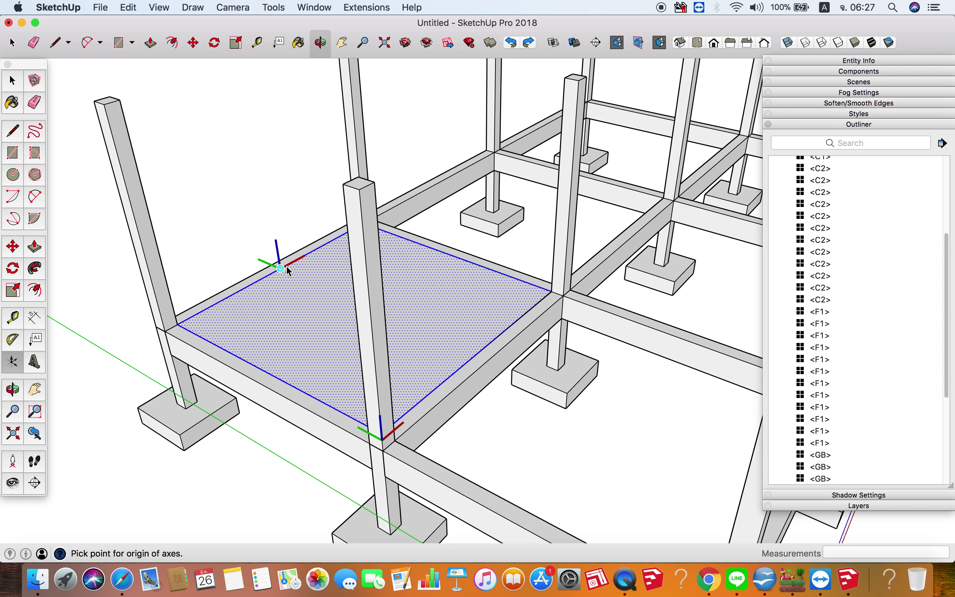
{"action": "left_click", "coordinate": [281, 269]}
{"action": "double_click", "coordinate": [286, 267]}
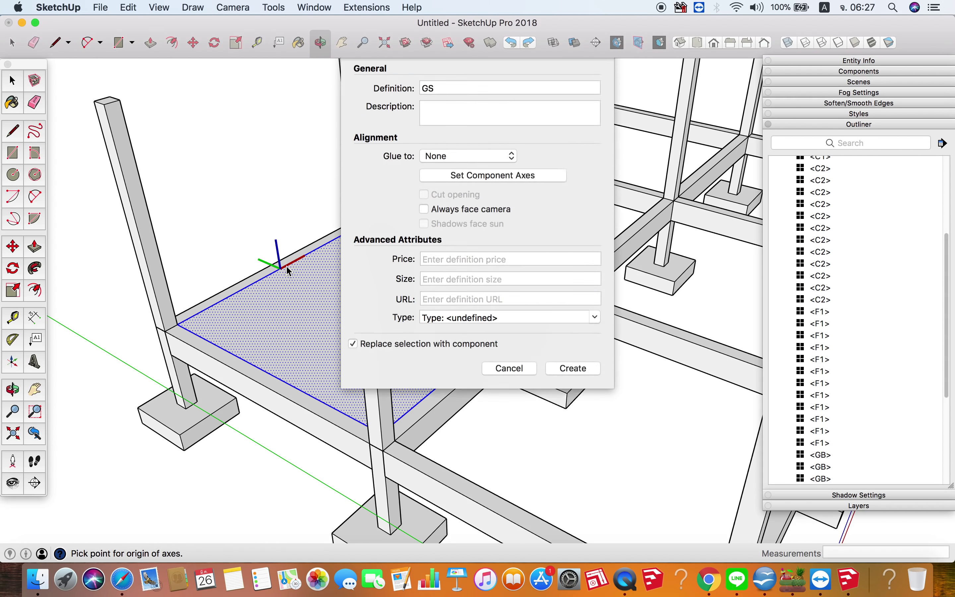
{"action": "left_click", "coordinate": [573, 378]}
Step: Copy the GS slab 4 m into the next bay and select both slabs
{"action": "scroll", "coordinate": [328, 321], "scroll_direction": "down", "scroll_amount": 5}
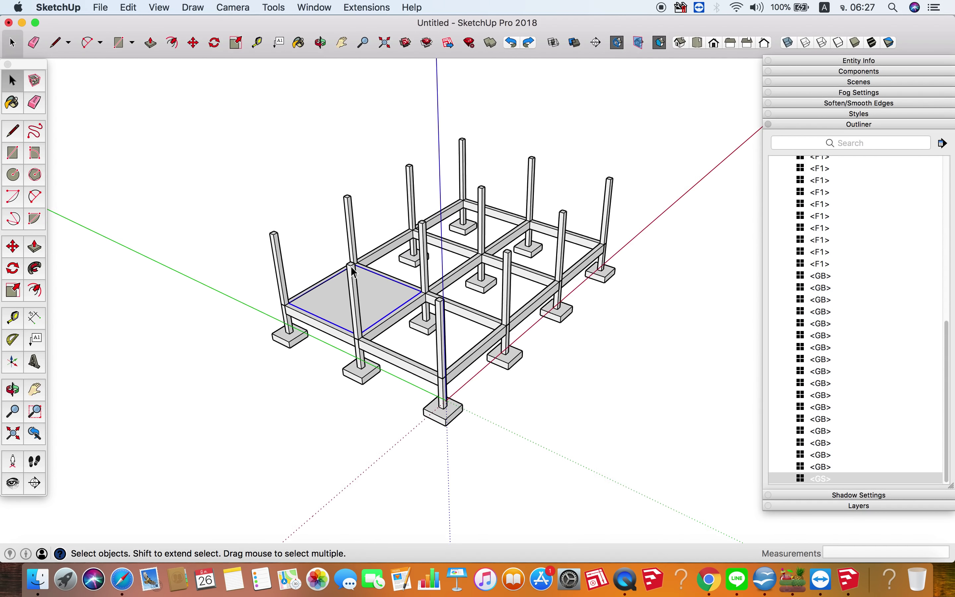
{"action": "middle_click_drag", "start_coordinate": [328, 322], "coordinate": [283, 330]}
{"action": "middle_click_drag", "start_coordinate": [418, 378], "coordinate": [318, 417]}
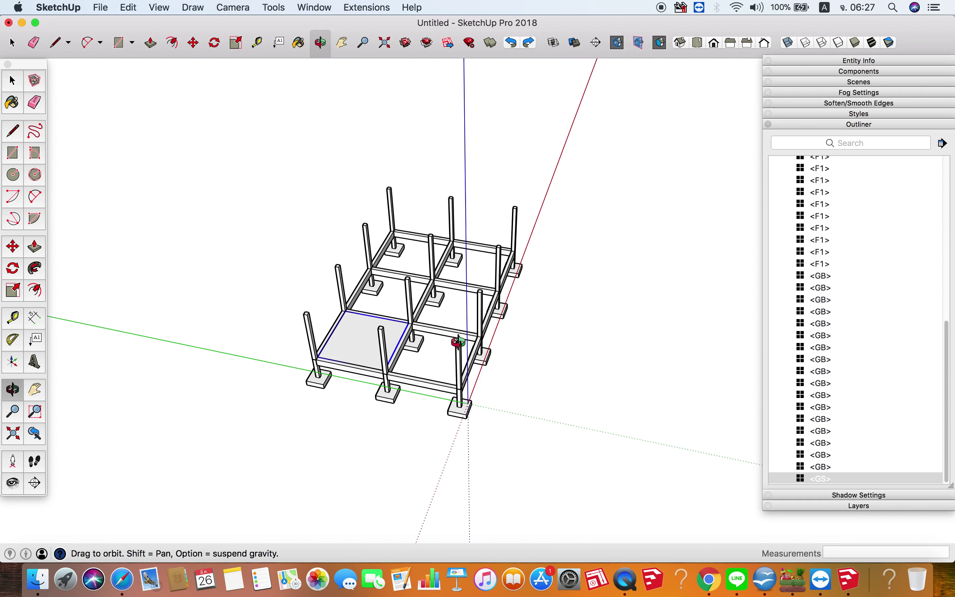
{"action": "key", "text": "m"}
{"action": "left_click", "coordinate": [317, 417]}
{"action": "key", "text": "alt"}
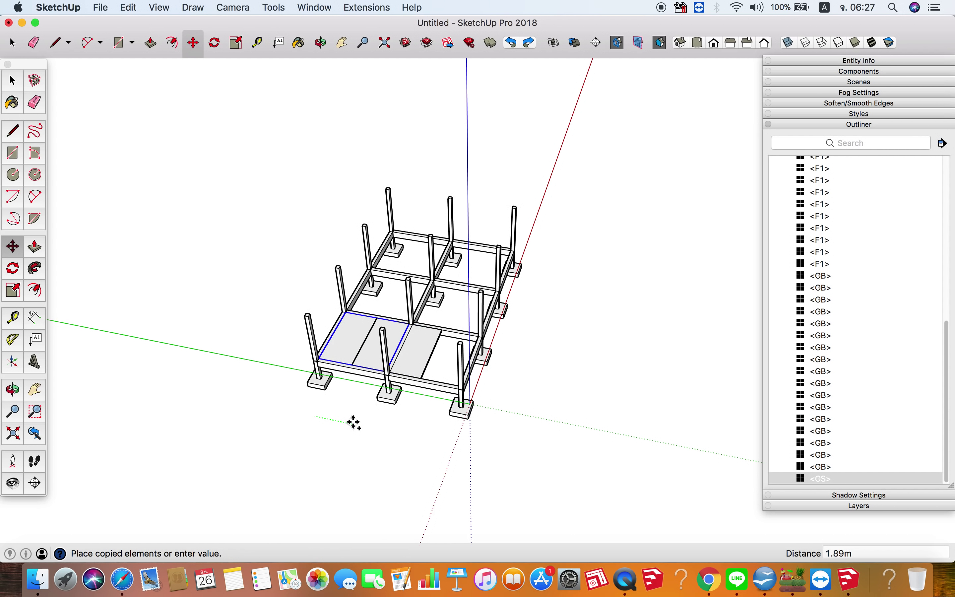
{"action": "type", "text": "4"}
{"action": "key", "text": "space"}
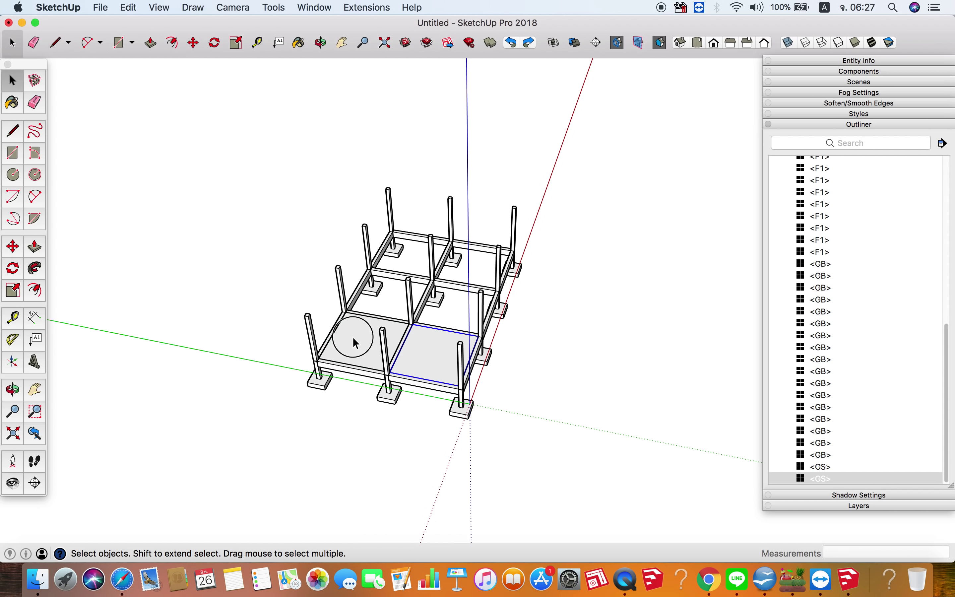
{"action": "left_click", "coordinate": [351, 337], "text": "shift"}
{"action": "middle_click_drag", "start_coordinate": [351, 337], "coordinate": [401, 401]}
Step: Copy both GS slabs 4 m along the red axis, arrayed x2
{"action": "key", "text": "m"}
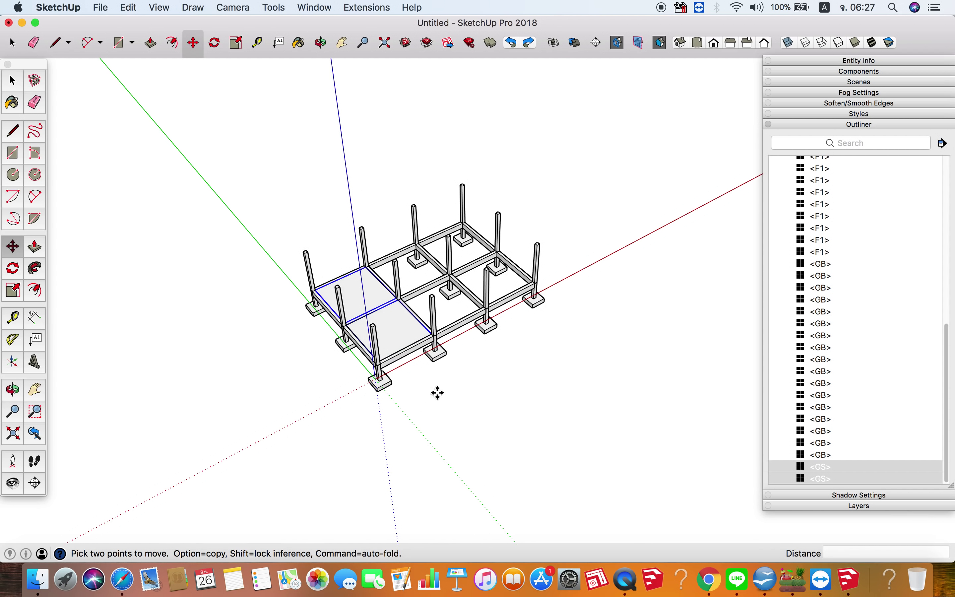
{"action": "left_click", "coordinate": [436, 392]}
{"action": "key", "text": "alt"}
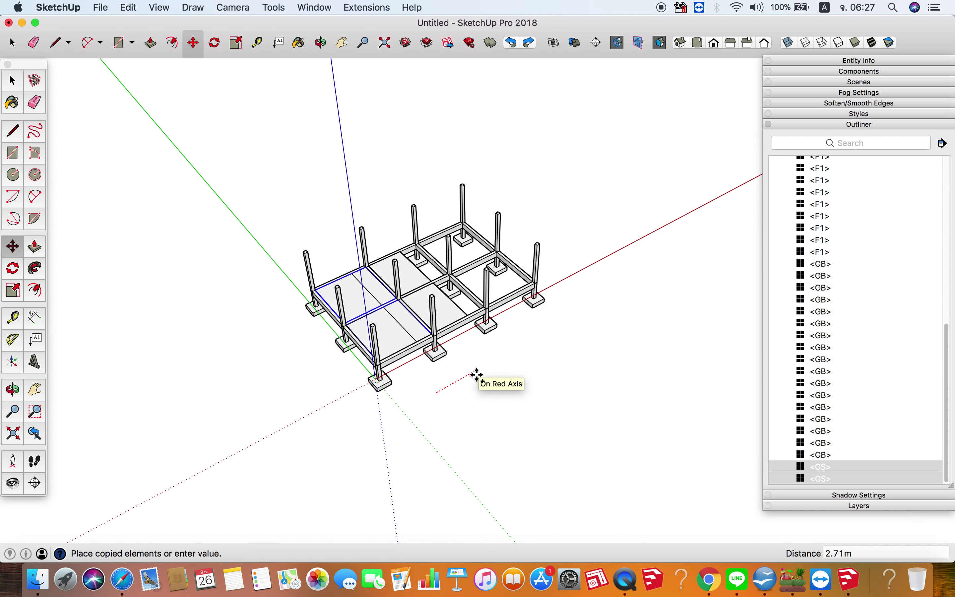
{"action": "type", "text": "4"}
{"action": "key", "text": "Return"}
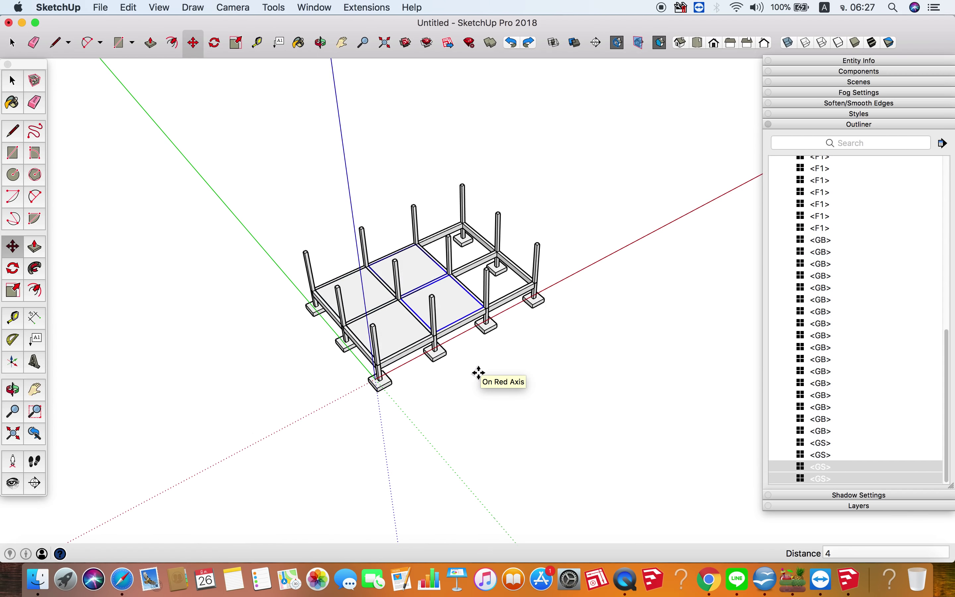
{"action": "type", "text": "2"}
{"action": "key", "text": "Return"}
{"action": "key", "text": "space"}
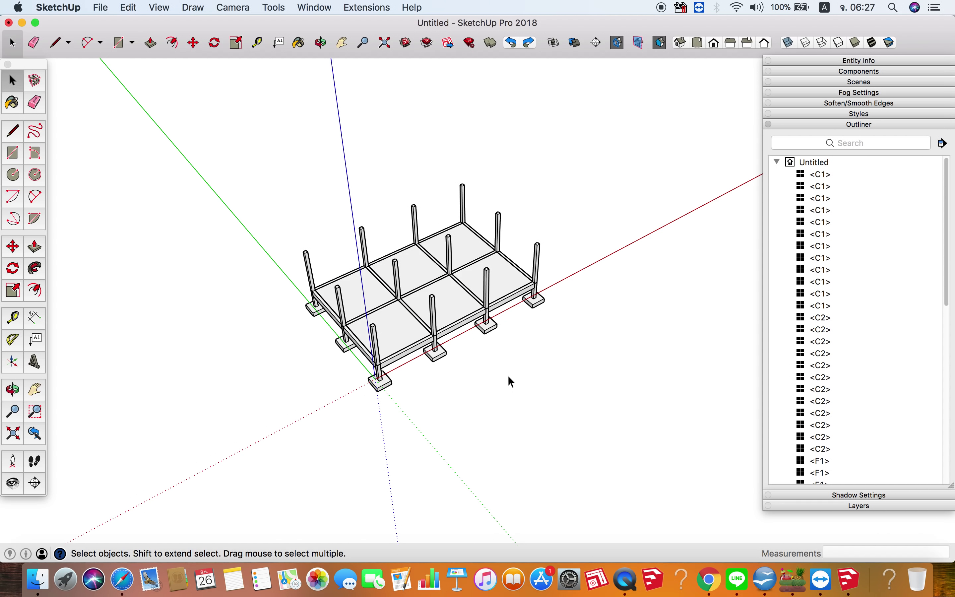
{"action": "middle_click_drag", "start_coordinate": [507, 376], "coordinate": [386, 334]}
Step: Paint the entire frame with a concrete material from the Asphalt and Concrete collection
{"action": "scroll", "coordinate": [465, 277], "scroll_direction": "up", "scroll_amount": 2}
{"action": "scroll", "coordinate": [469, 281], "scroll_direction": "up", "scroll_amount": 3}
{"action": "scroll", "coordinate": [477, 290], "scroll_direction": "up", "scroll_amount": 5}
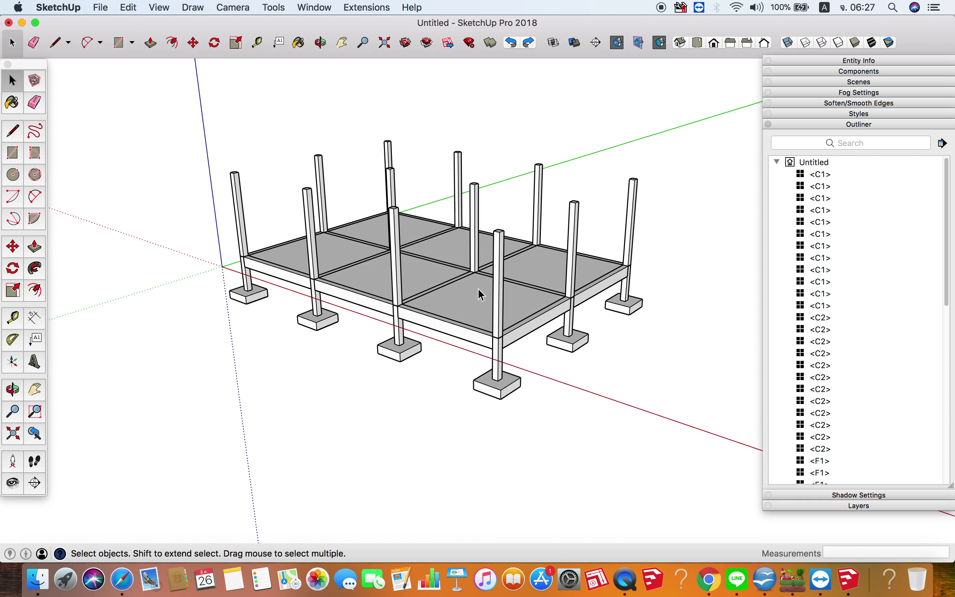
{"action": "left_click", "coordinate": [793, 122]}
{"action": "middle_click_drag", "start_coordinate": [576, 245], "coordinate": [567, 233]}
{"action": "left_click_drag", "start_coordinate": [170, 128], "coordinate": [737, 421]}
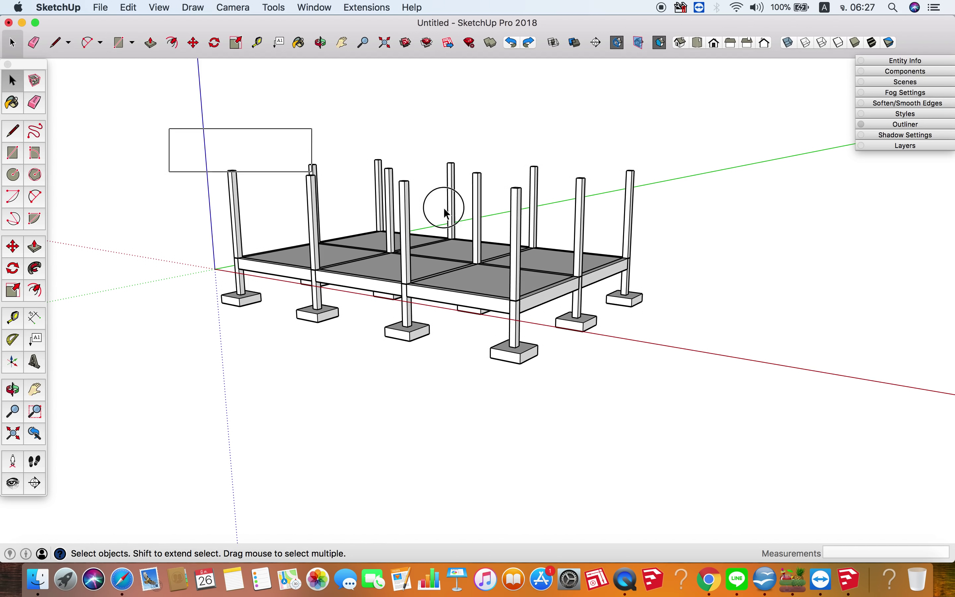
{"action": "key", "text": "b"}
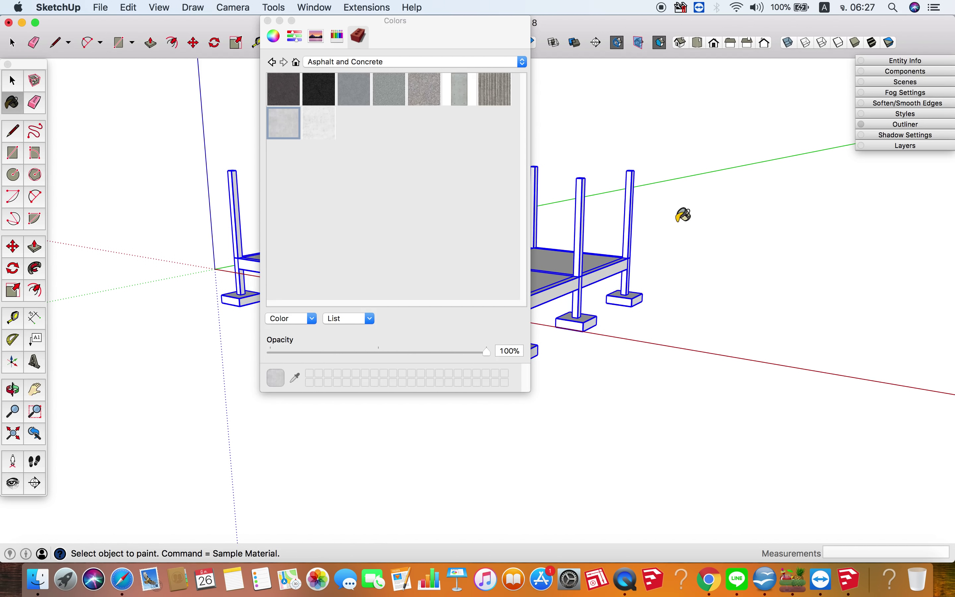
{"action": "left_click", "coordinate": [598, 276]}
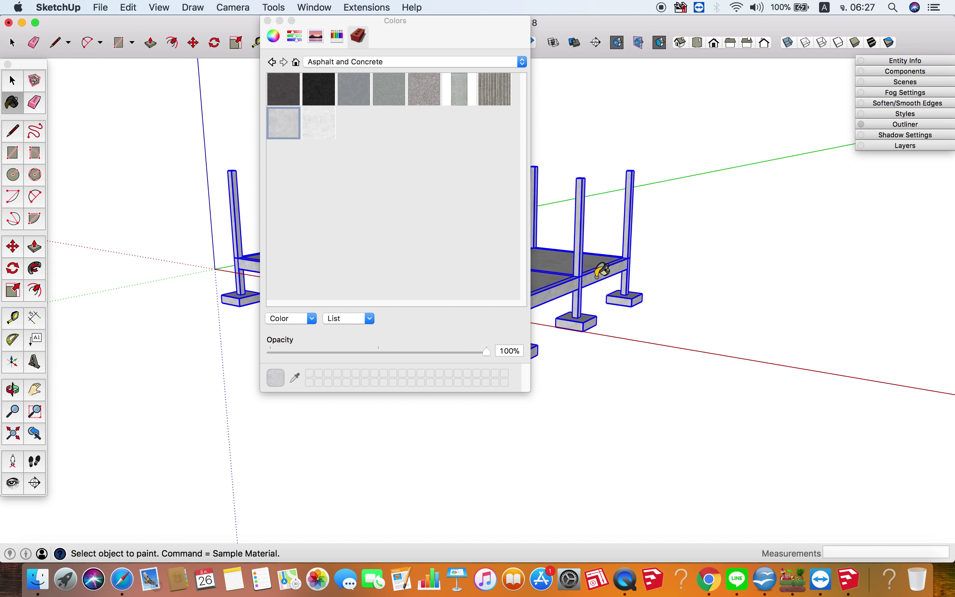
{"action": "left_click", "coordinate": [268, 21]}
{"action": "key", "text": "space"}
{"action": "left_click", "coordinate": [657, 134]}
{"action": "mouse_move", "coordinate": [658, 133]}
{"action": "middle_mouse_down"}
{"action": "mouse_move", "coordinate": [437, 304]}
{"action": "mouse_move", "coordinate": [650, 220]}
{"action": "mouse_move", "coordinate": [367, 267]}
{"action": "mouse_move", "coordinate": [374, 268]}
{"action": "middle_mouse_up"}
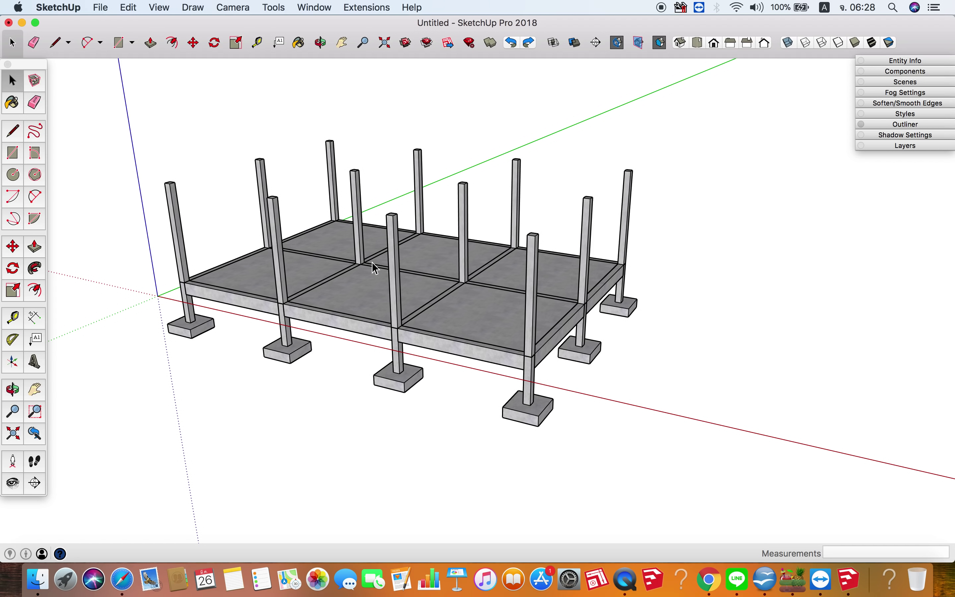
Step: Add new layers named C1, C2 and F1 in the Layers tray
{"action": "left_click", "coordinate": [906, 145]}
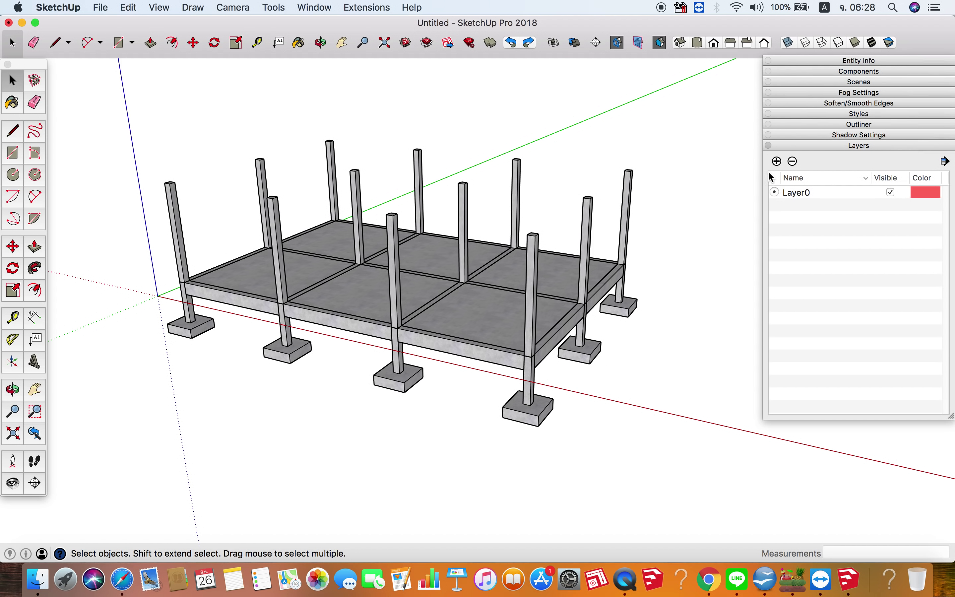
{"action": "left_click", "coordinate": [777, 162]}
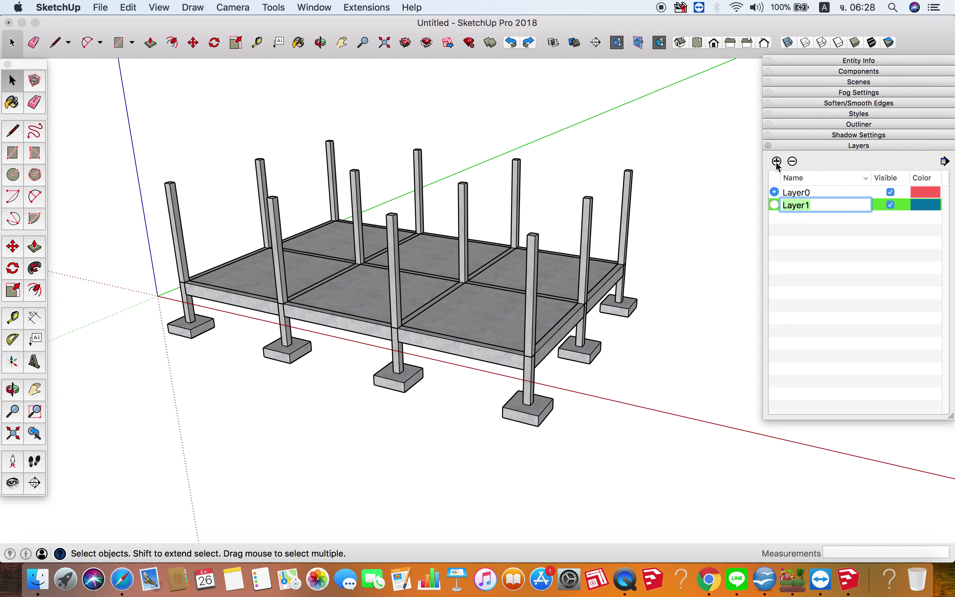
{"action": "type", "text": "C1"}
{"action": "key", "text": "Return"}
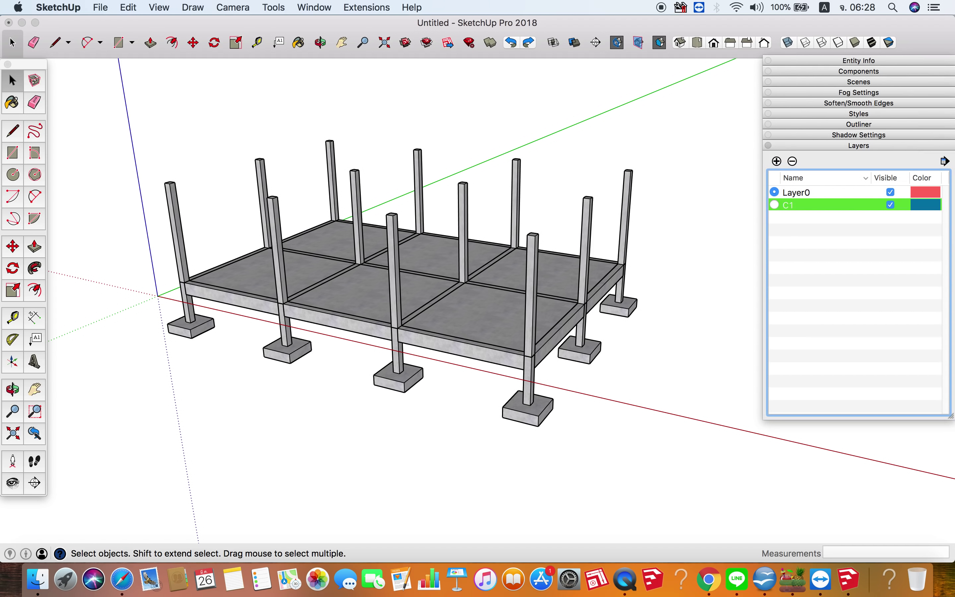
{"action": "left_click", "coordinate": [777, 162]}
{"action": "type", "text": "C2"}
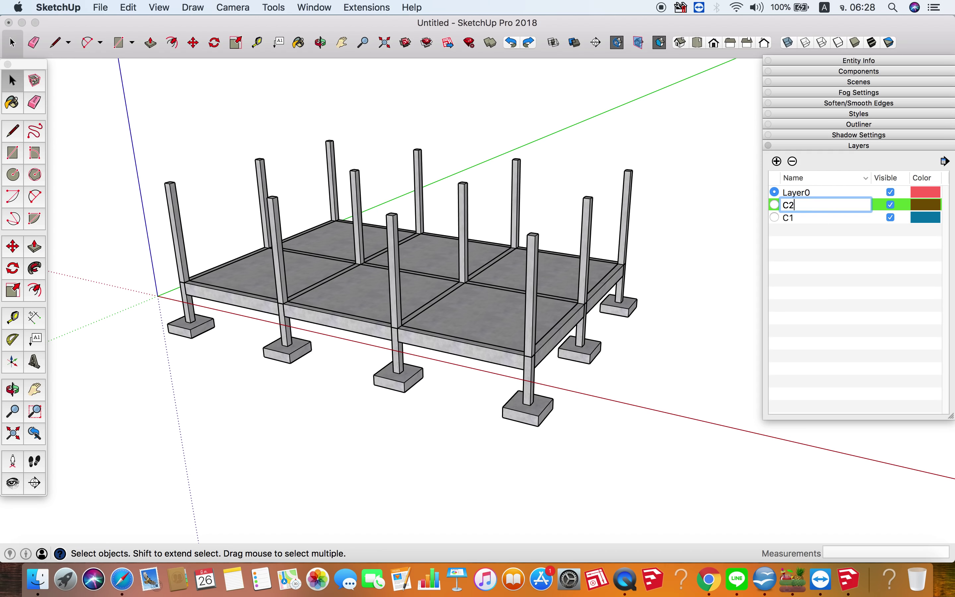
{"action": "key", "text": "Return"}
{"action": "left_click", "coordinate": [777, 162]}
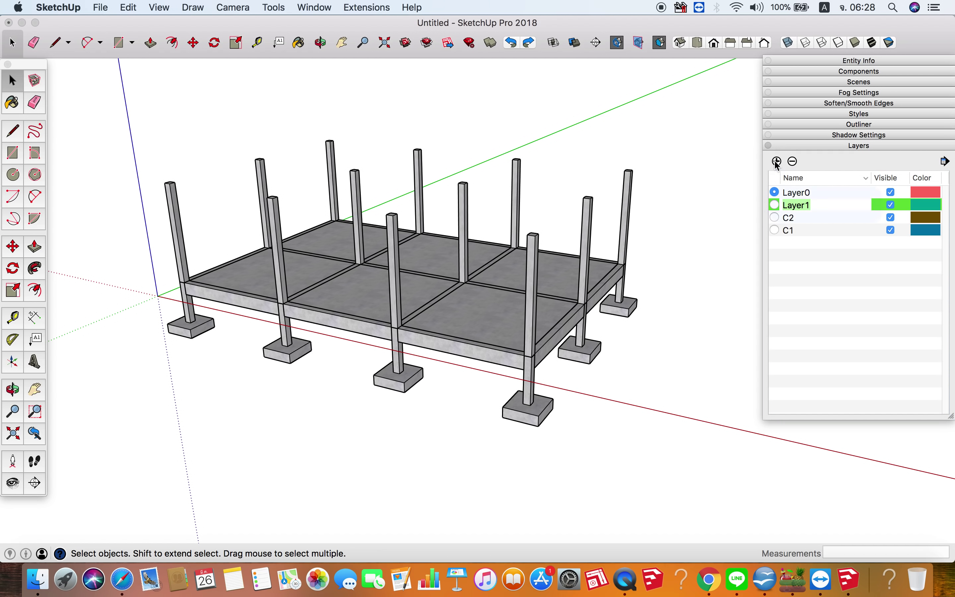
{"action": "type", "text": "F1"}
{"action": "key", "text": "Return"}
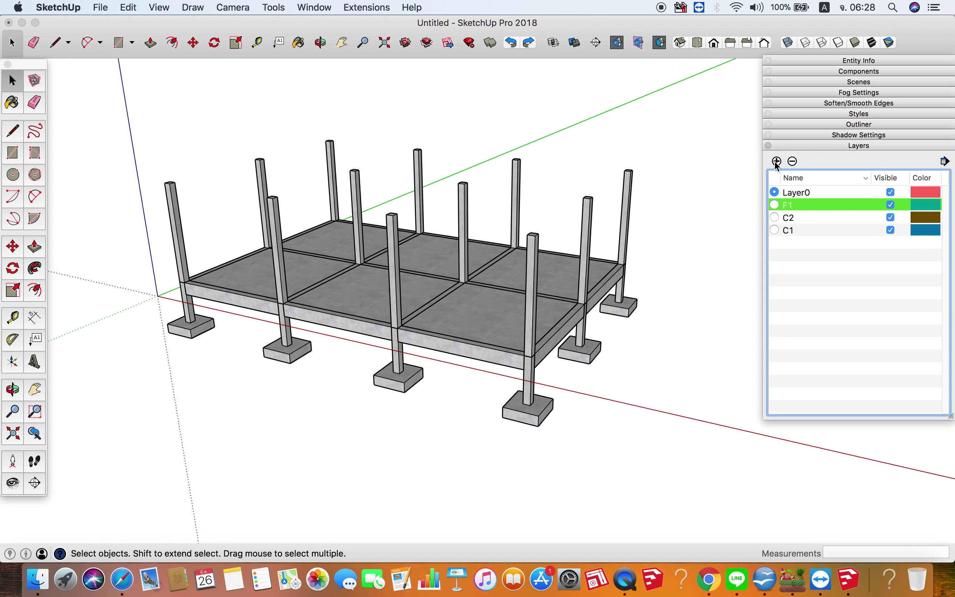
Step: Add layers GB and GS, and rename Layer1 to GRID LINE
{"action": "left_click", "coordinate": [777, 161]}
{"action": "type", "text": "GB"}
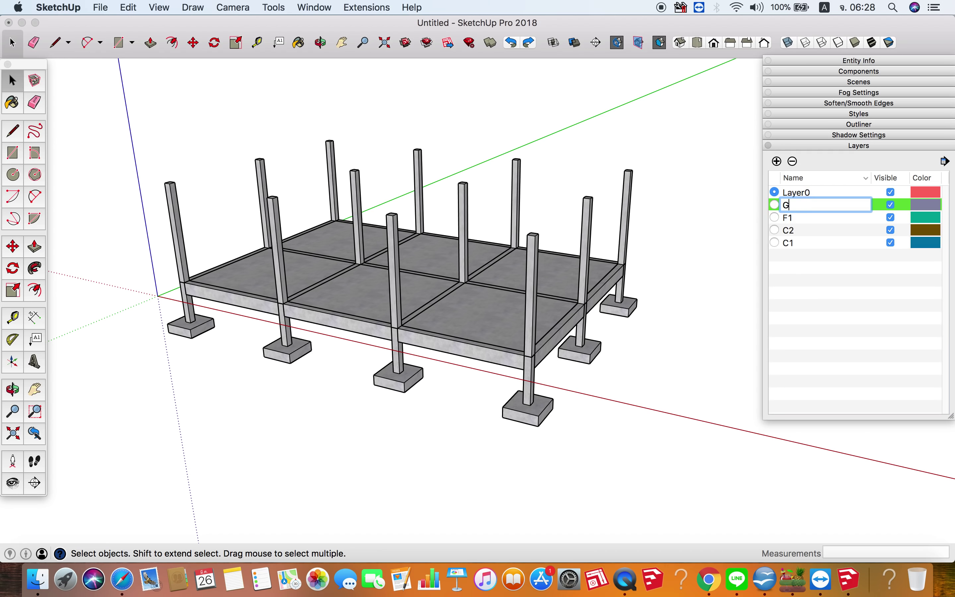
{"action": "key", "text": "Return"}
{"action": "left_click", "coordinate": [776, 161]}
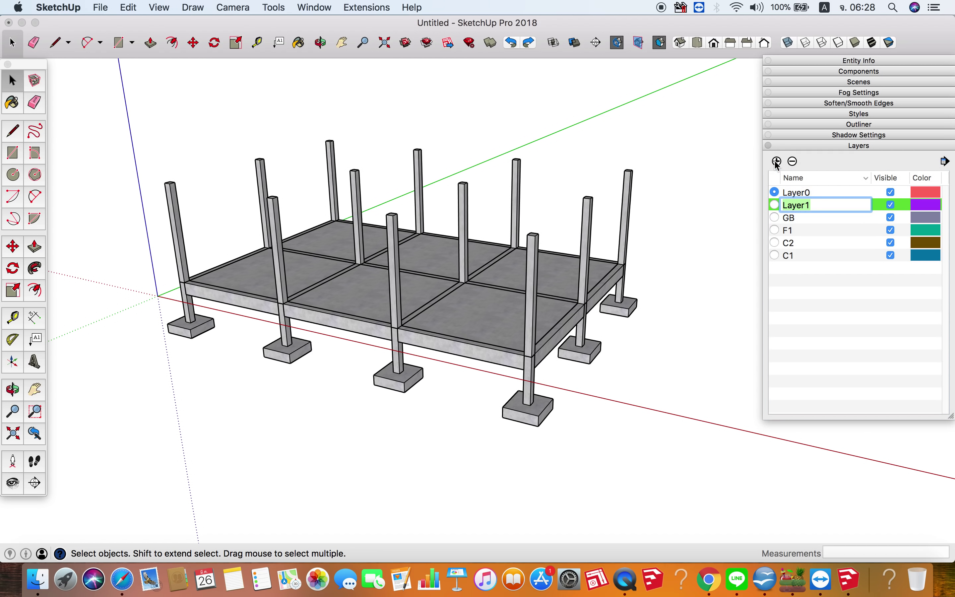
{"action": "type", "text": "GS"}
{"action": "key", "text": "Return"}
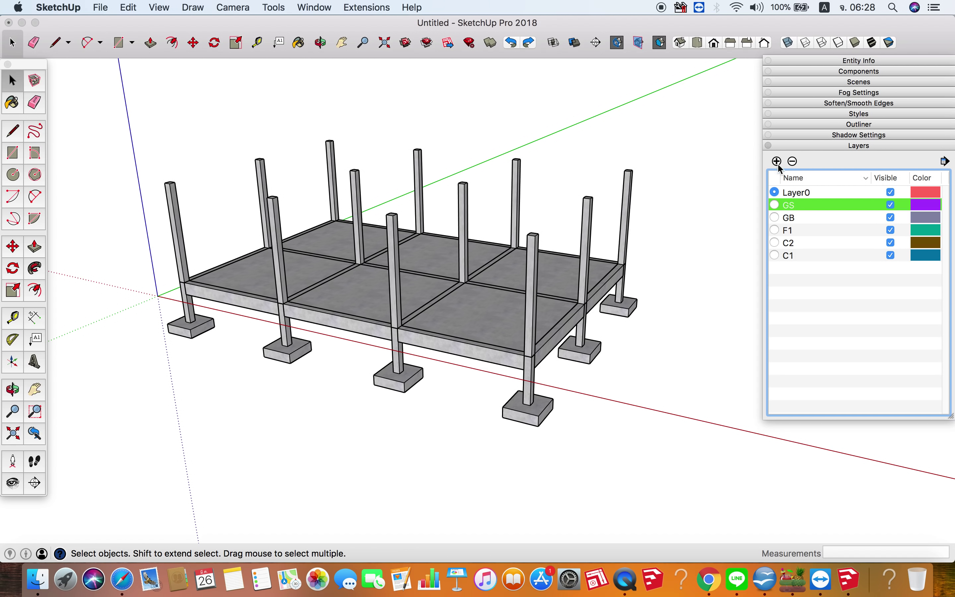
{"action": "left_click", "coordinate": [778, 163]}
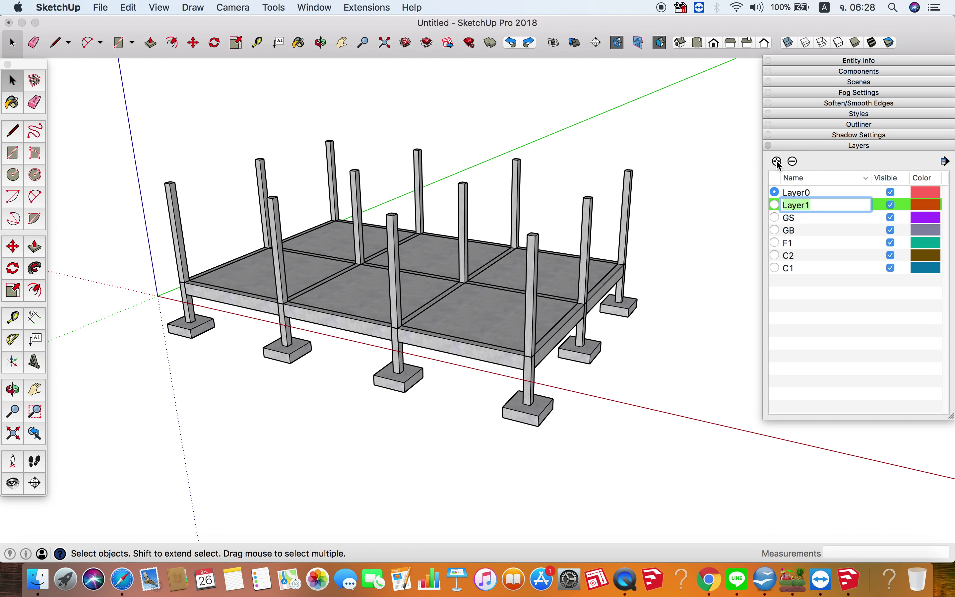
{"action": "left_click", "coordinate": [864, 346]}
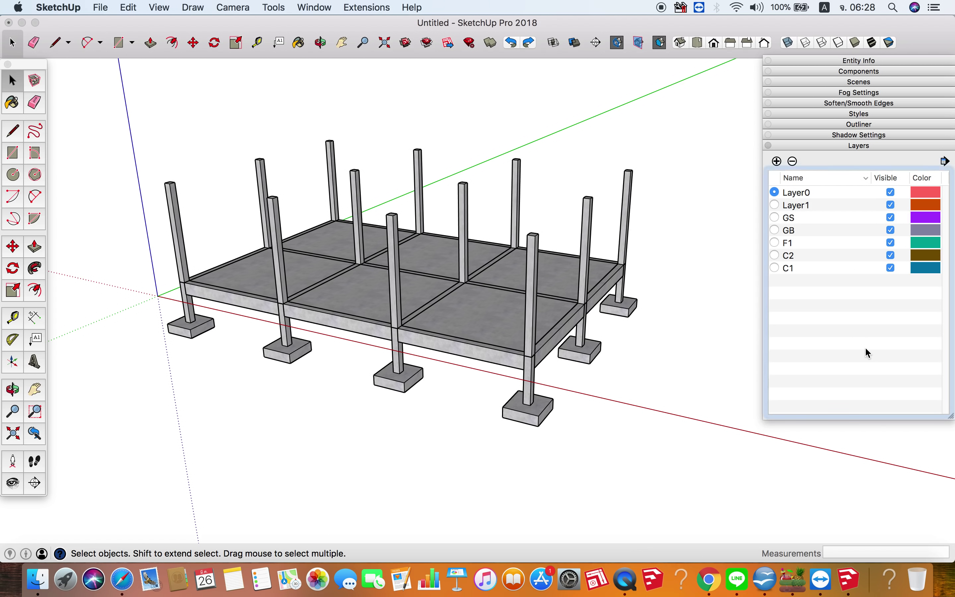
{"action": "left_click", "coordinate": [803, 206]}
{"action": "double_click", "coordinate": [803, 206]}
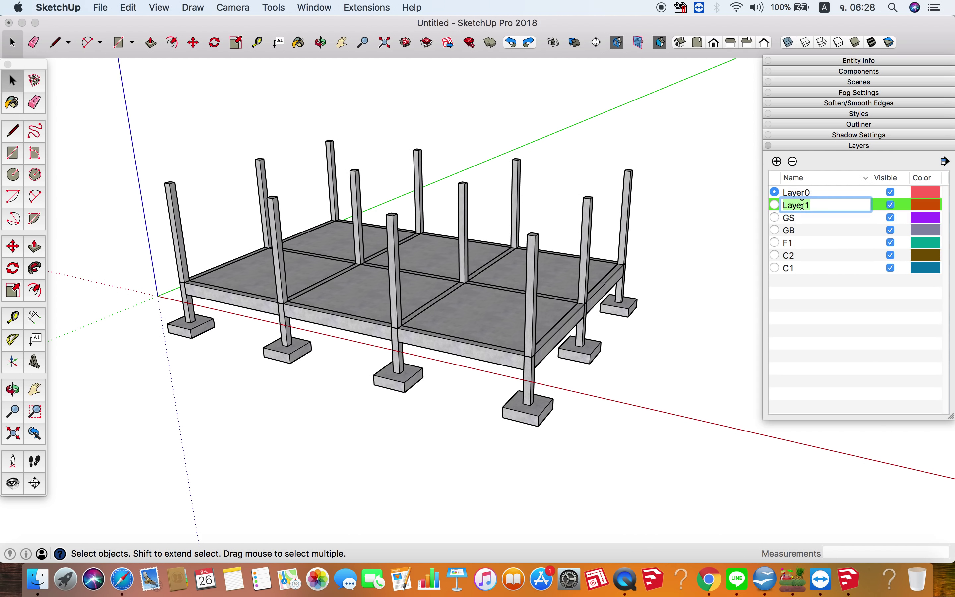
{"action": "type", "text": "GRID "}
{"action": "type", "text": "LINE"}
{"action": "key", "text": "Return"}
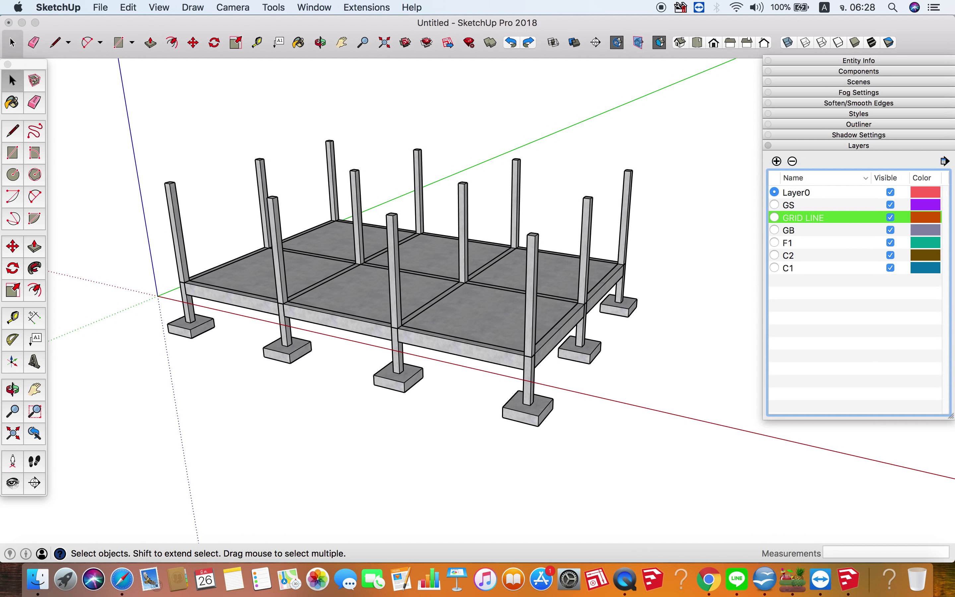
{"action": "left_click", "coordinate": [672, 383]}
{"action": "mouse_move", "coordinate": [672, 383]}
{"action": "middle_mouse_down"}
{"action": "mouse_move", "coordinate": [478, 370]}
{"action": "mouse_move", "coordinate": [513, 276]}
{"action": "middle_mouse_up"}
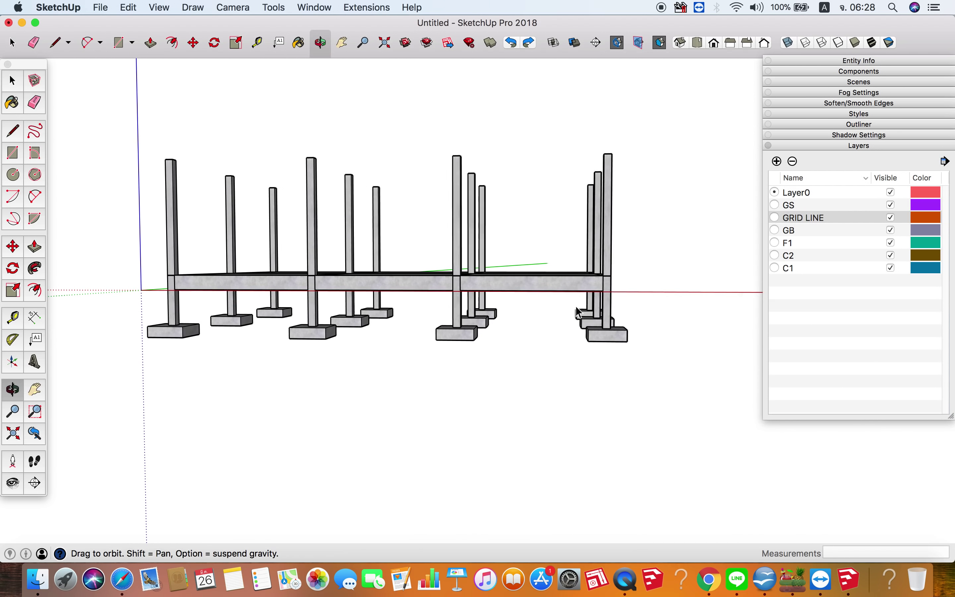
Step: Turn on Color by Layer and put all the footings on layer F1
{"action": "left_click", "coordinate": [946, 162]}
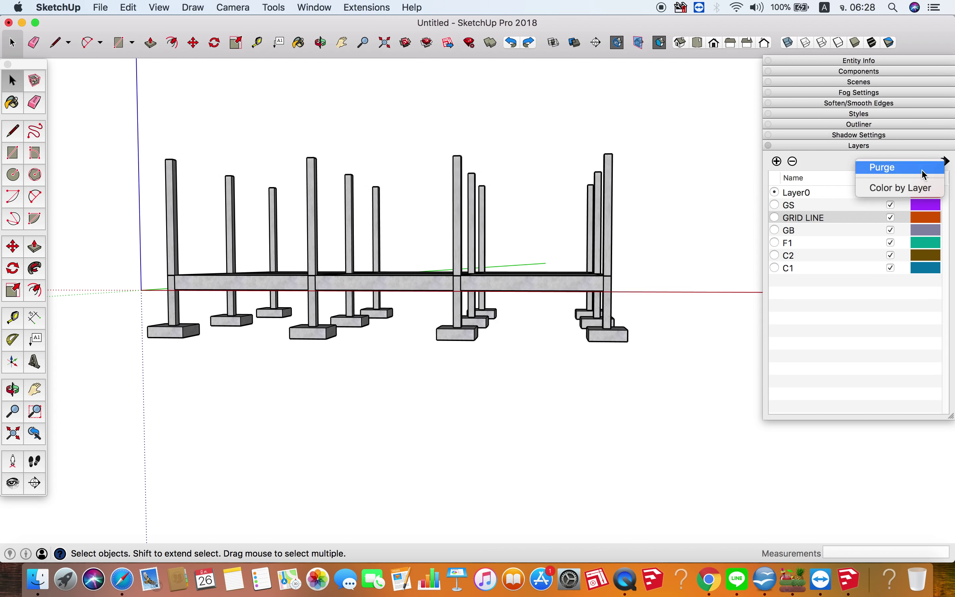
{"action": "left_click", "coordinate": [903, 187]}
{"action": "mouse_move", "coordinate": [617, 267]}
{"action": "middle_mouse_down"}
{"action": "mouse_move", "coordinate": [631, 234]}
{"action": "mouse_move", "coordinate": [349, 302]}
{"action": "middle_mouse_up"}
{"action": "left_click_drag", "start_coordinate": [87, 293], "coordinate": [692, 390]}
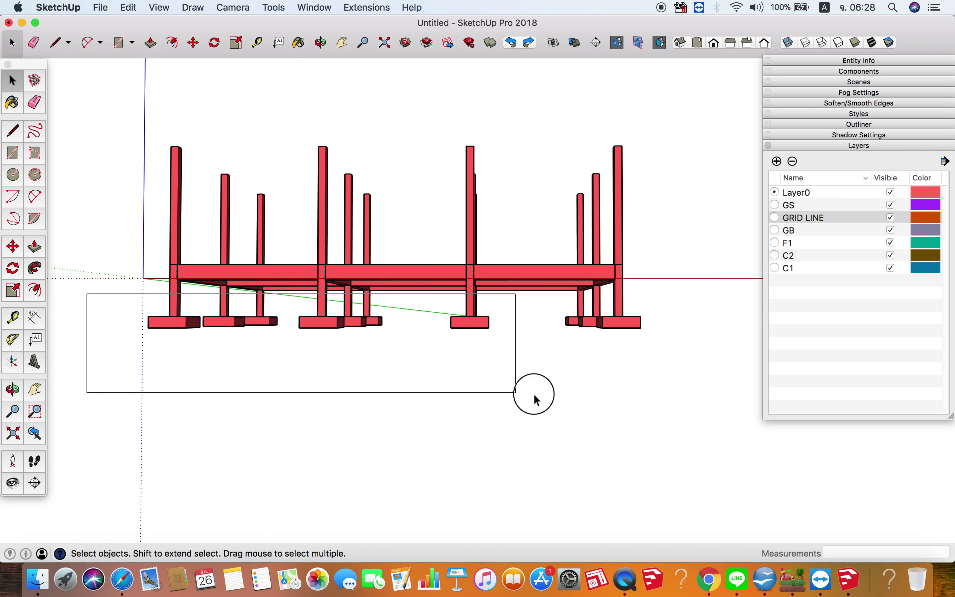
{"action": "left_click", "coordinate": [852, 63]}
{"action": "left_click", "coordinate": [937, 105]}
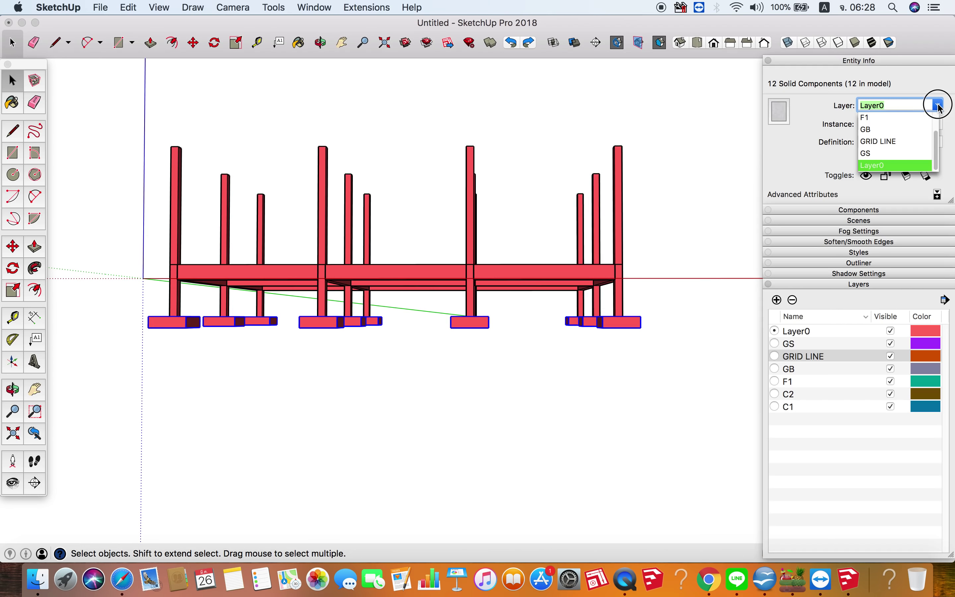
{"action": "left_click", "coordinate": [869, 118]}
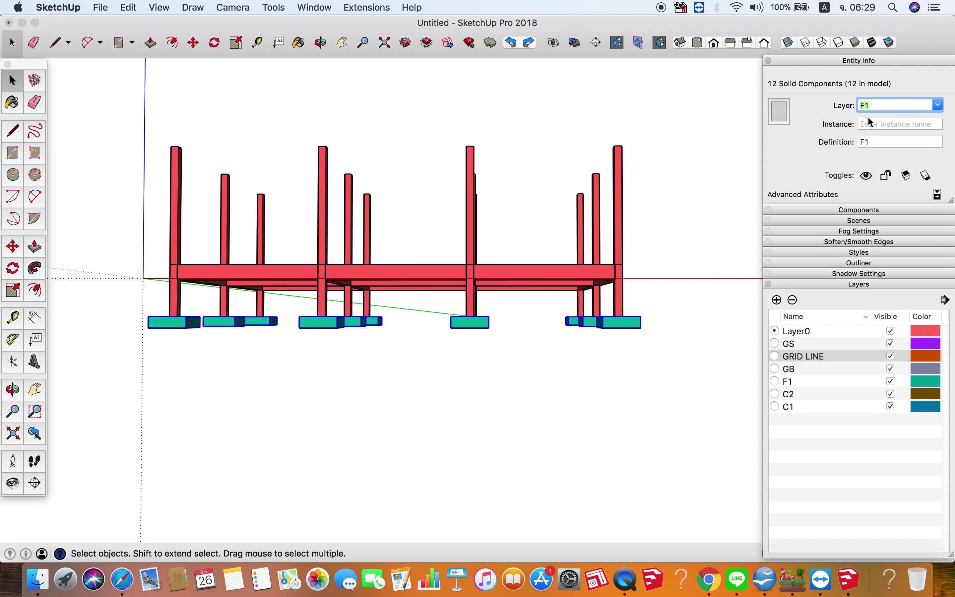
Step: Assign the lower columns to layer C1 and the upper columns to layer C2
{"action": "left_click_drag", "start_coordinate": [634, 302], "coordinate": [137, 300]}
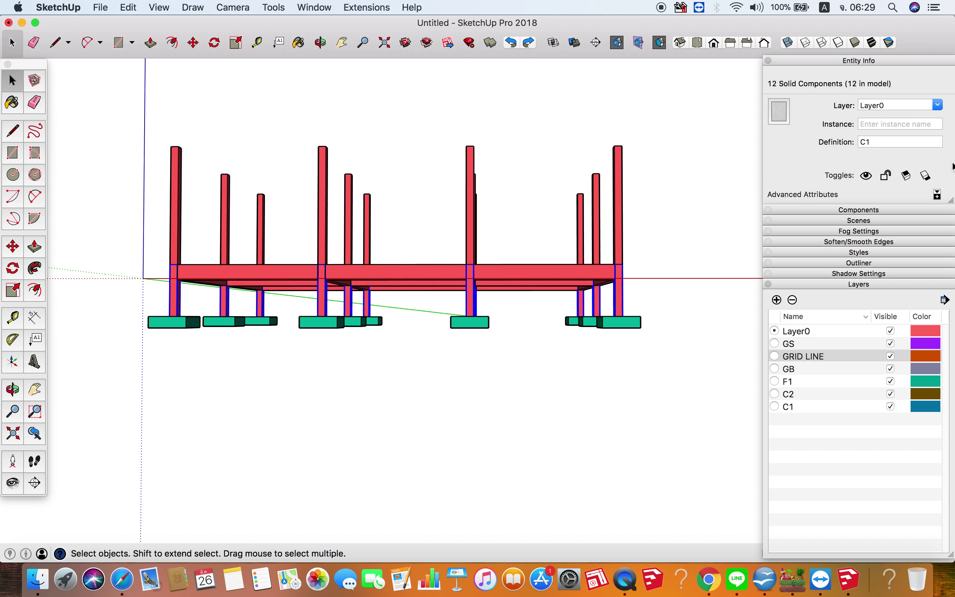
{"action": "left_click", "coordinate": [938, 106]}
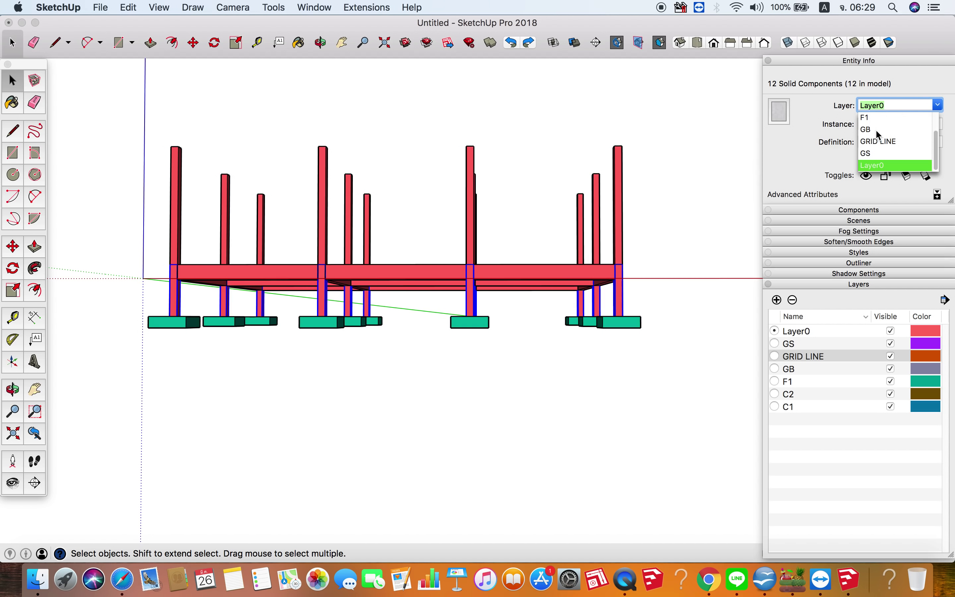
{"action": "scroll", "coordinate": [877, 136], "scroll_direction": "up", "scroll_amount": 1}
{"action": "scroll", "coordinate": [872, 128], "scroll_direction": "up", "scroll_amount": 1}
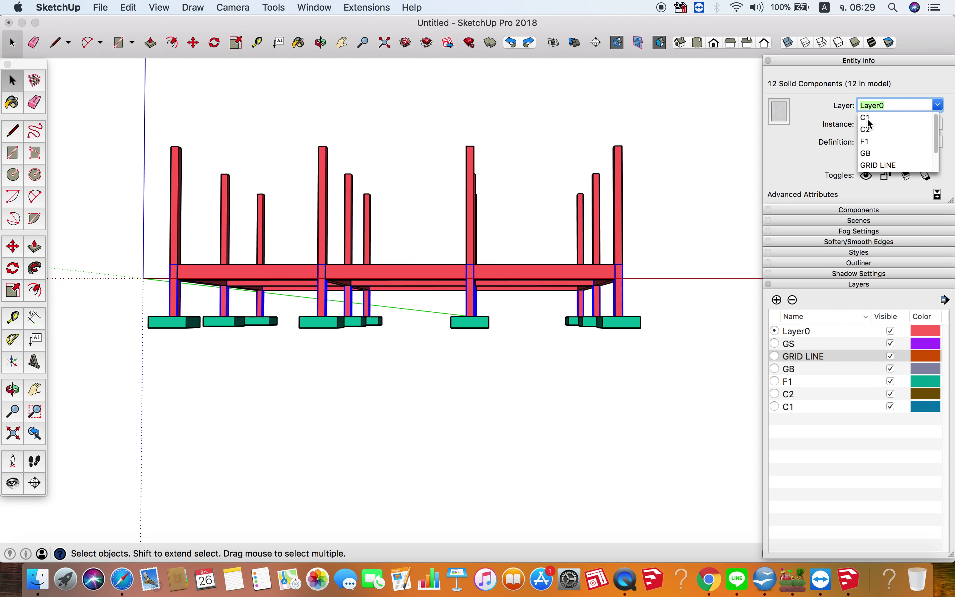
{"action": "left_click", "coordinate": [869, 122]}
{"action": "left_click_drag", "start_coordinate": [614, 214], "coordinate": [151, 117]}
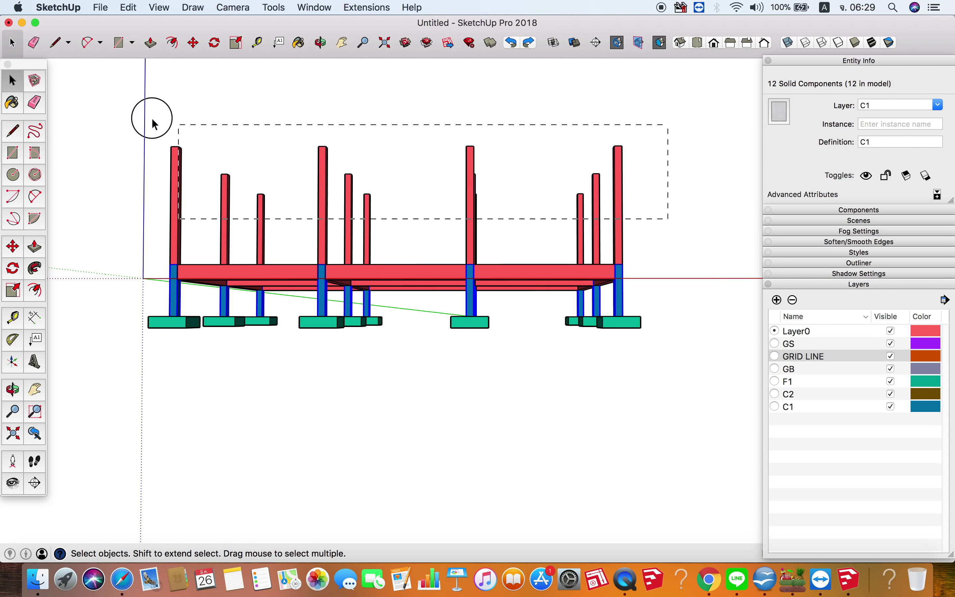
{"action": "left_click", "coordinate": [924, 105]}
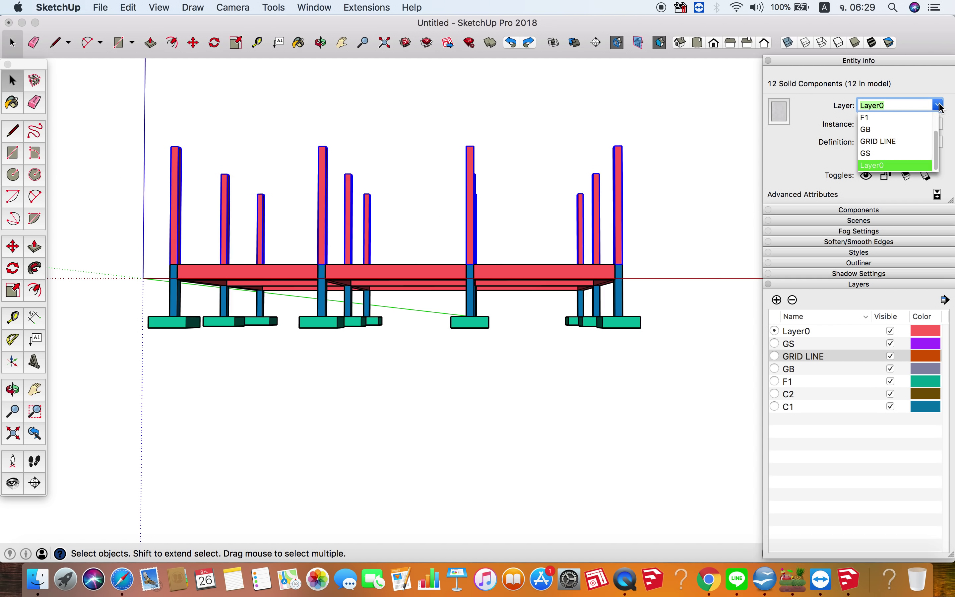
{"action": "scroll", "coordinate": [885, 134], "scroll_direction": "up", "scroll_amount": 1}
{"action": "left_click", "coordinate": [868, 129]}
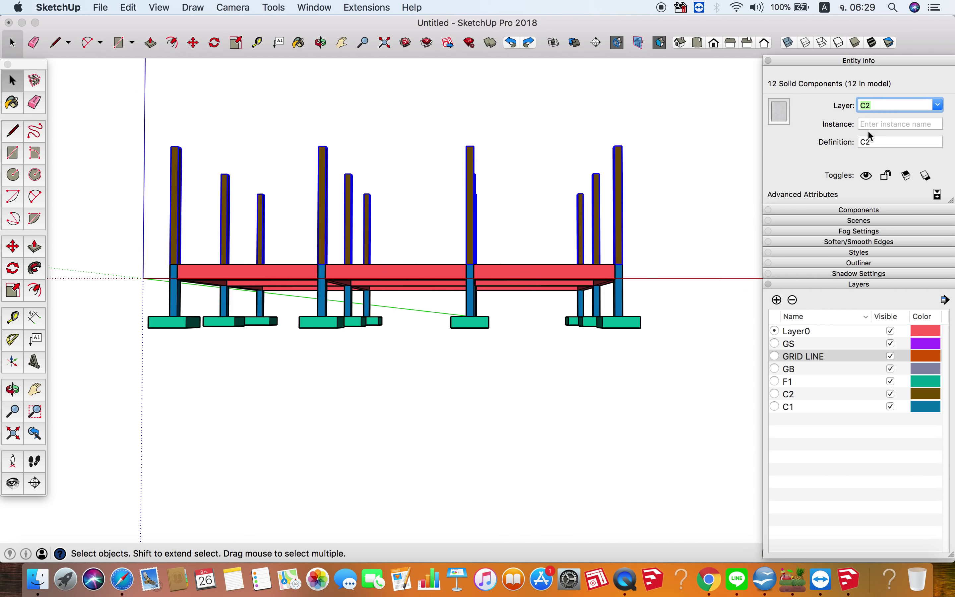
{"action": "middle_click_drag", "start_coordinate": [554, 146], "coordinate": [473, 277]}
Step: Select the six slab panels and put them on layer GS
{"action": "middle_click_drag", "start_coordinate": [274, 287], "coordinate": [269, 312]}
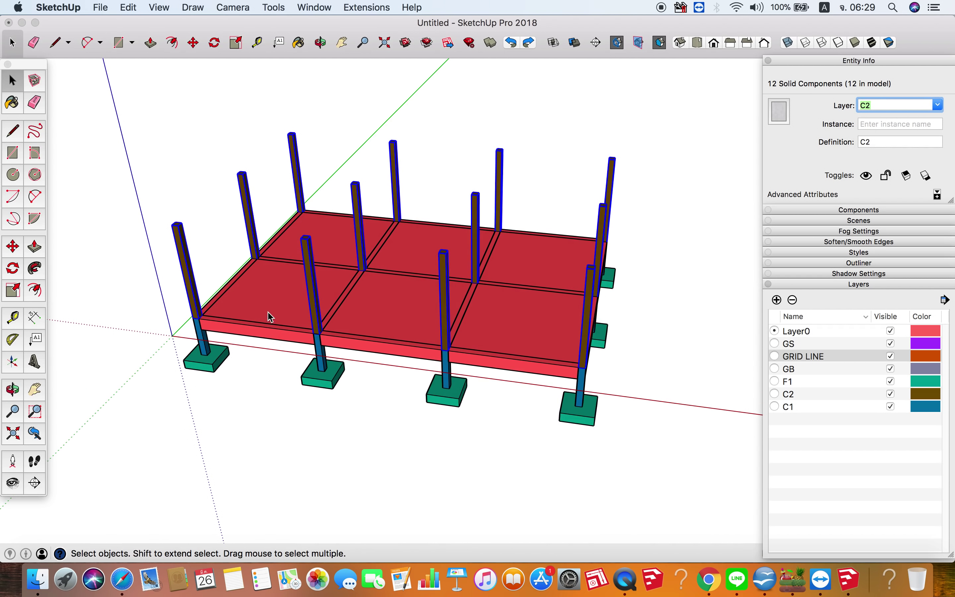
{"action": "left_click", "coordinate": [268, 311]}
{"action": "left_click", "coordinate": [421, 254], "text": "shift"}
{"action": "left_click", "coordinate": [412, 303], "text": "shift"}
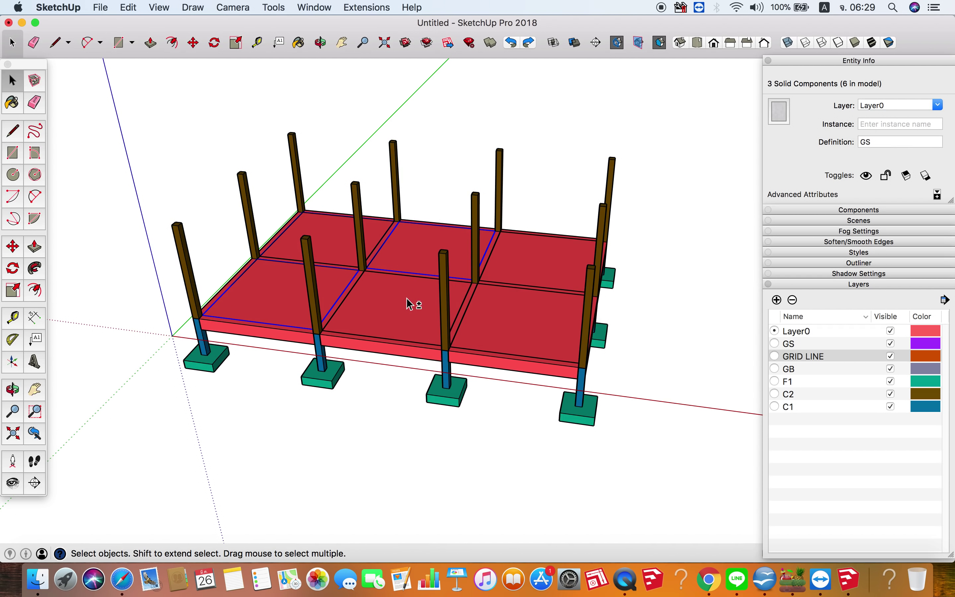
{"action": "left_click", "coordinate": [365, 261], "text": "shift"}
{"action": "left_click", "coordinate": [513, 323], "text": "shift"}
{"action": "left_click", "coordinate": [531, 268], "text": "shift"}
{"action": "left_click", "coordinate": [937, 104]}
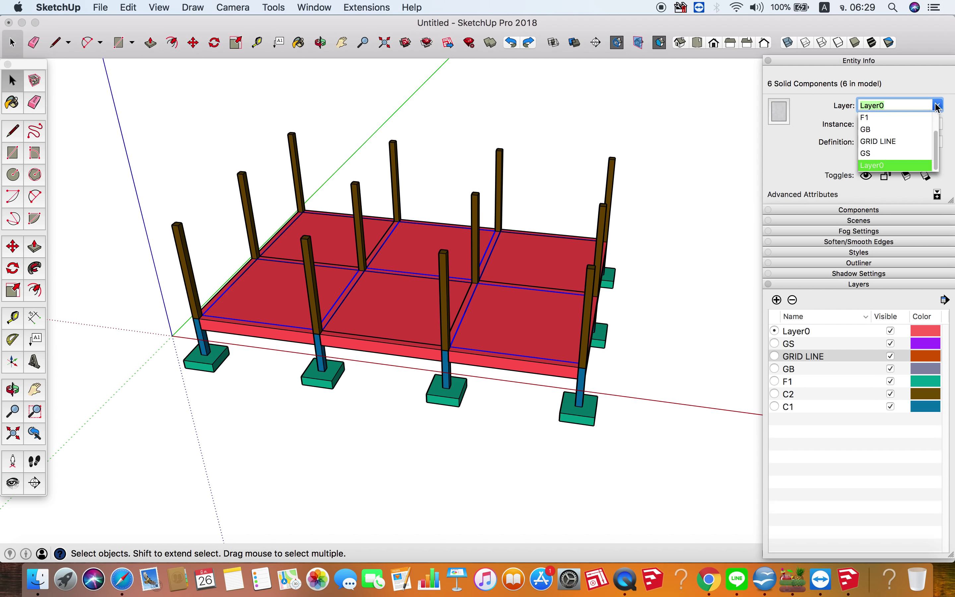
{"action": "left_click", "coordinate": [869, 153]}
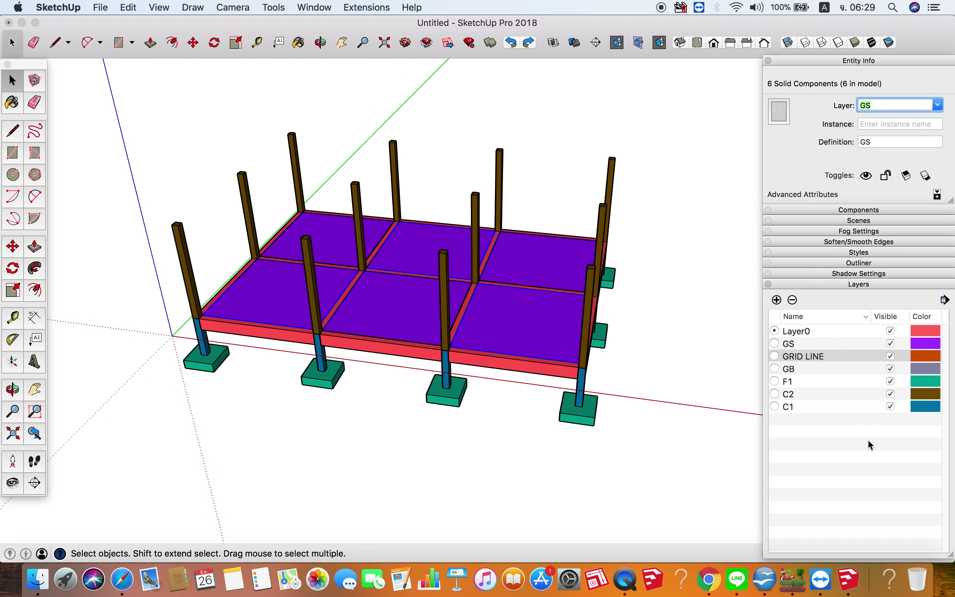
Step: Hide all layers but Layer0, put the remaining beams on GB, then show every layer
{"action": "left_click_drag", "start_coordinate": [860, 406], "coordinate": [886, 346]}
{"action": "left_click", "coordinate": [890, 344]}
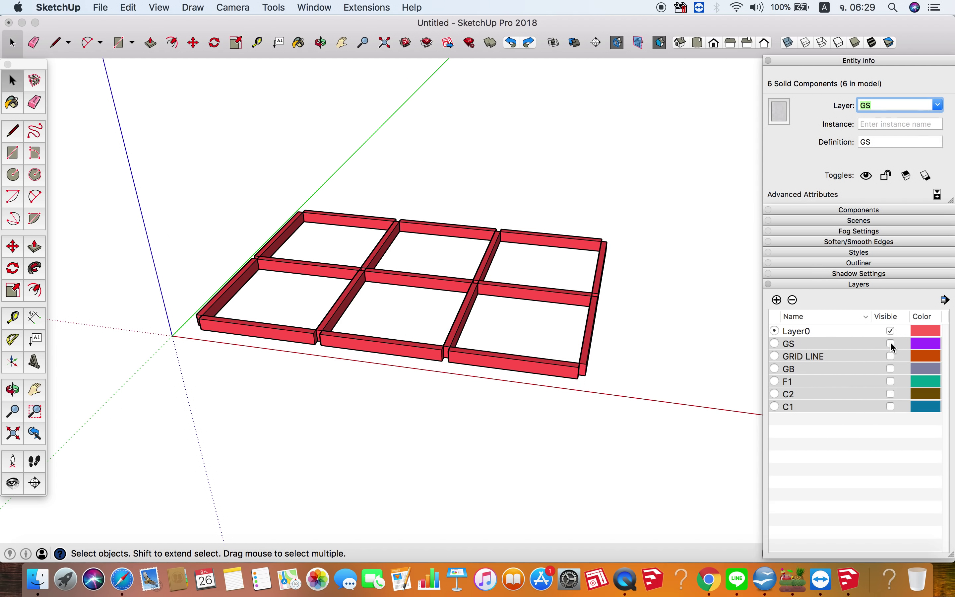
{"action": "mouse_move", "coordinate": [150, 160]}
{"action": "left_mouse_down"}
{"action": "mouse_move", "coordinate": [380, 302]}
{"action": "mouse_move", "coordinate": [679, 438]}
{"action": "left_mouse_up"}
{"action": "left_click", "coordinate": [940, 106]}
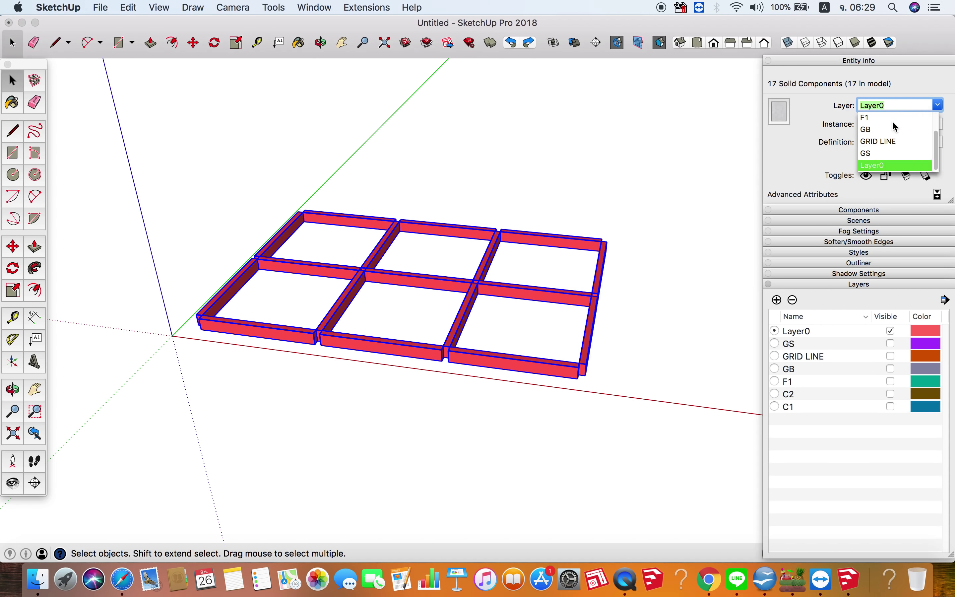
{"action": "left_click", "coordinate": [883, 134]}
{"action": "left_click_drag", "start_coordinate": [867, 394], "coordinate": [846, 332]}
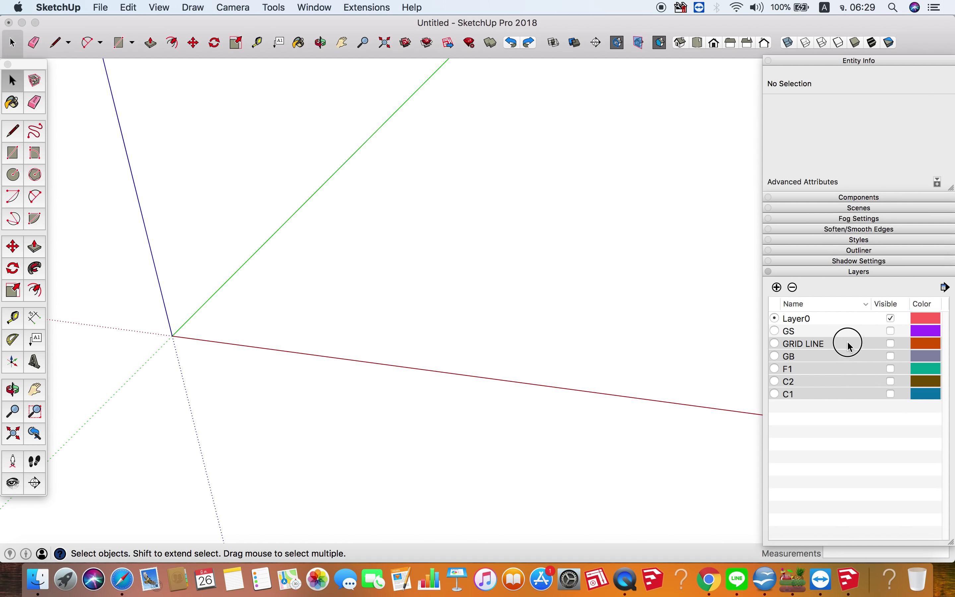
{"action": "left_click", "coordinate": [890, 331]}
{"action": "scroll", "coordinate": [315, 288], "scroll_direction": "down", "scroll_amount": 2}
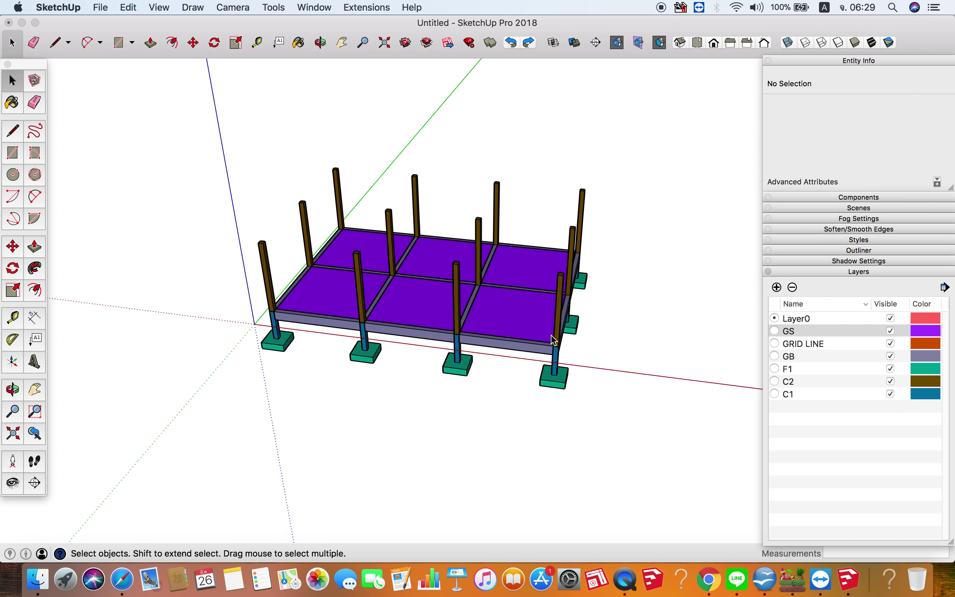
{"action": "mouse_move", "coordinate": [315, 288]}
{"action": "middle_mouse_down"}
{"action": "mouse_move", "coordinate": [546, 203]}
{"action": "mouse_move", "coordinate": [656, 269]}
{"action": "mouse_move", "coordinate": [744, 188]}
{"action": "middle_mouse_up"}
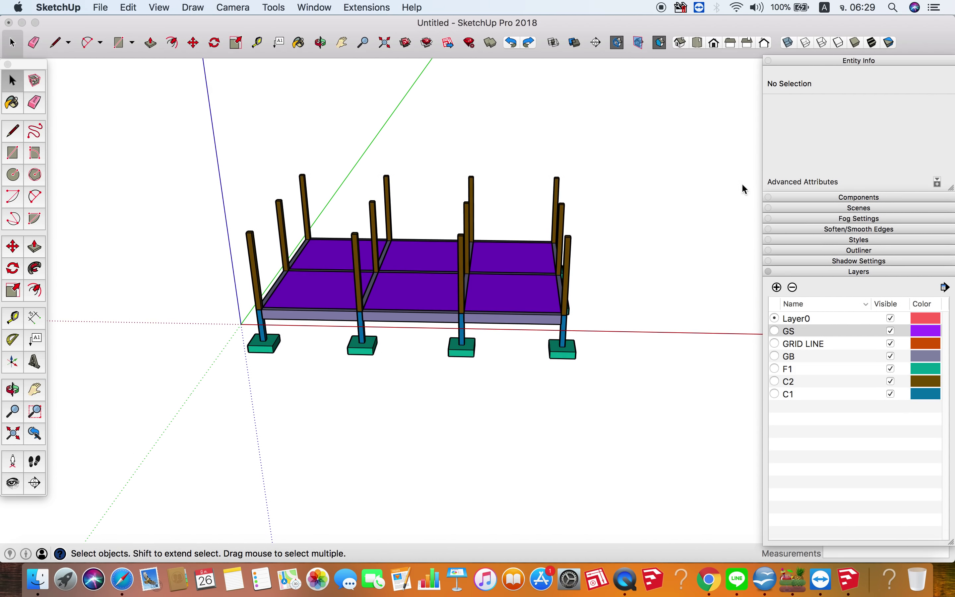
{"action": "left_click", "coordinate": [824, 61]}
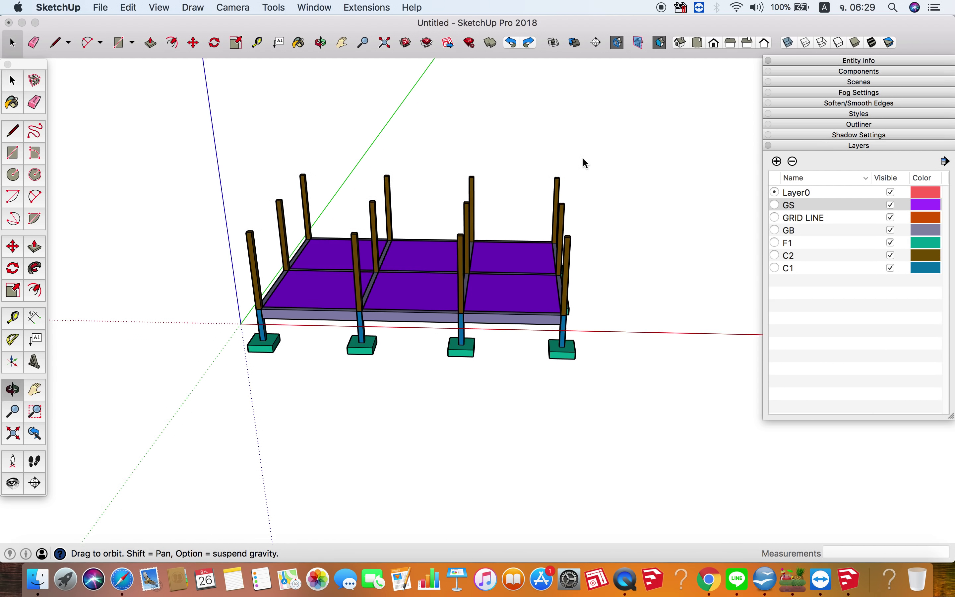
{"action": "mouse_move", "coordinate": [584, 160]}
{"action": "middle_mouse_down"}
{"action": "mouse_move", "coordinate": [486, 183]}
{"action": "mouse_move", "coordinate": [485, 196]}
{"action": "middle_mouse_up"}
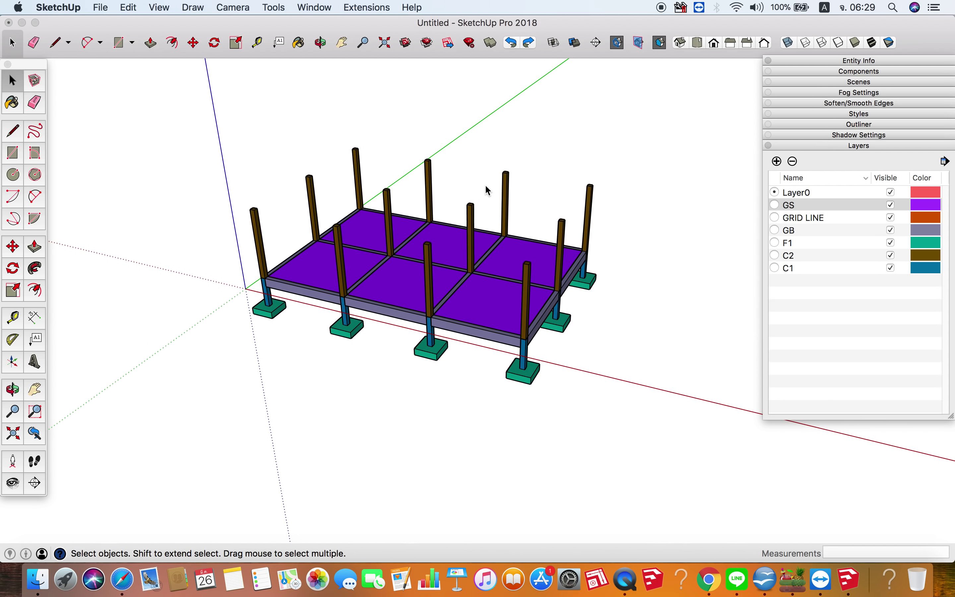
Step: Switch the camera to Parallel Projection and the Top view
{"action": "left_click", "coordinate": [158, 8]}
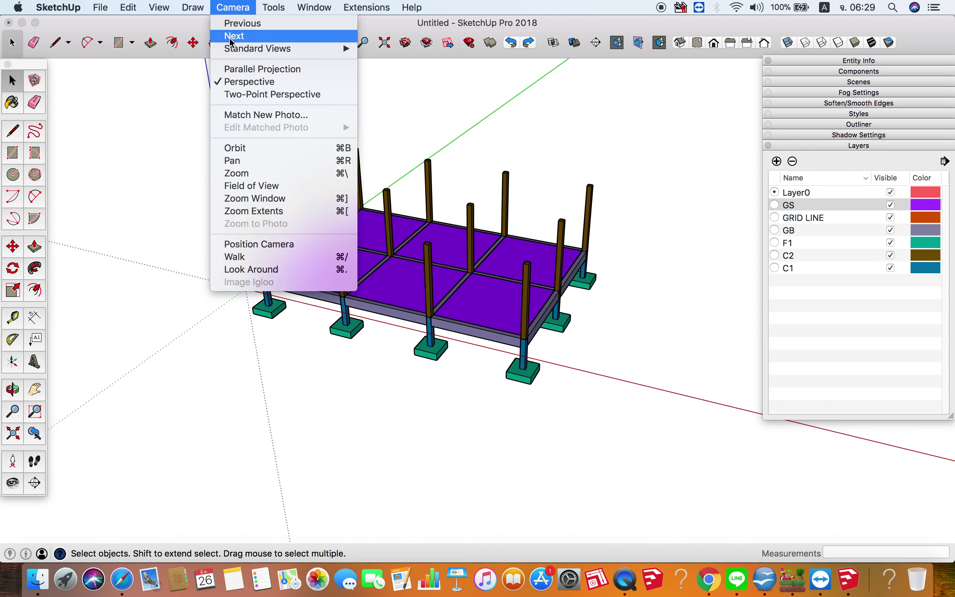
{"action": "mouse_move", "coordinate": [233, 7]}
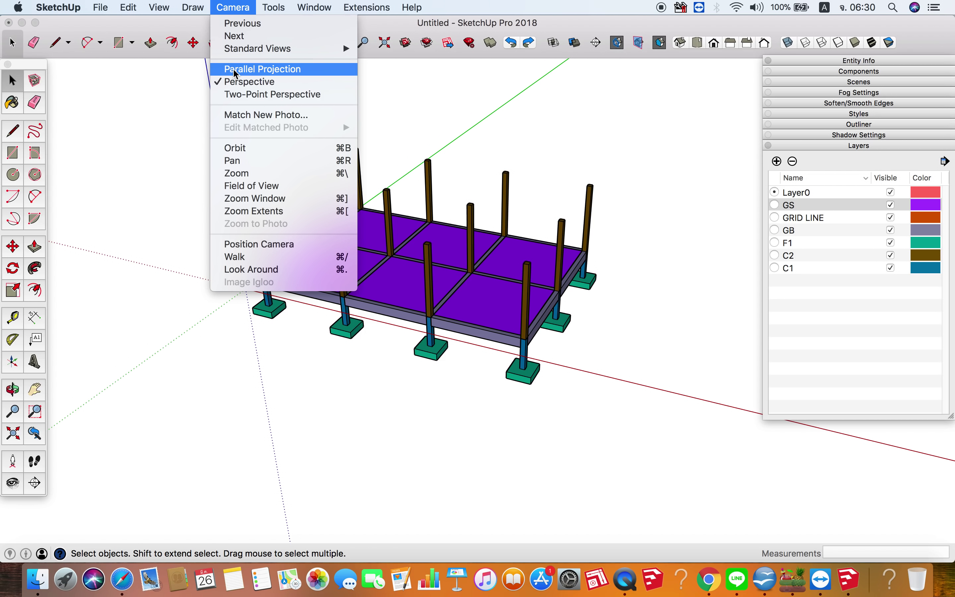
{"action": "left_click", "coordinate": [235, 69]}
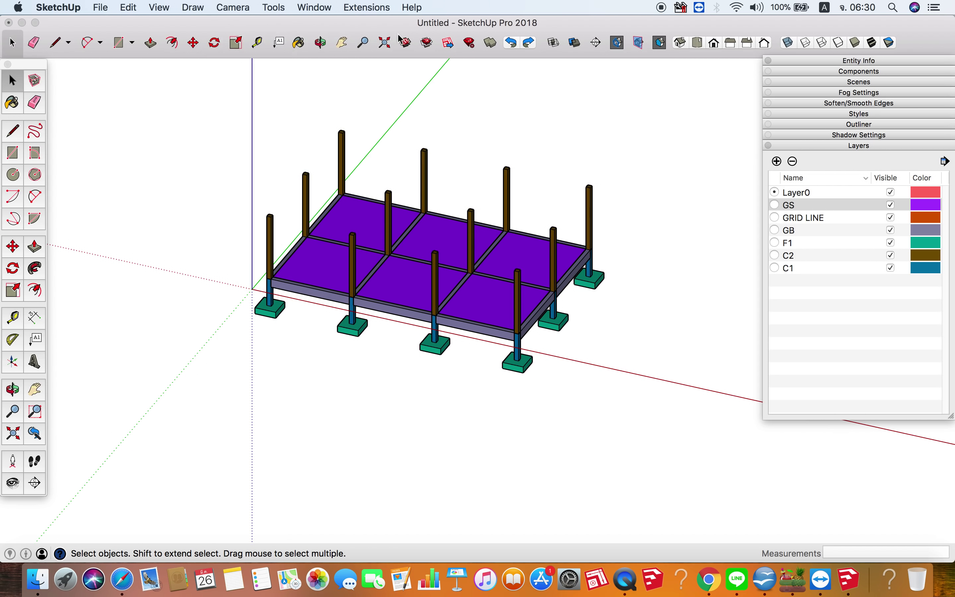
{"action": "left_click", "coordinate": [697, 46]}
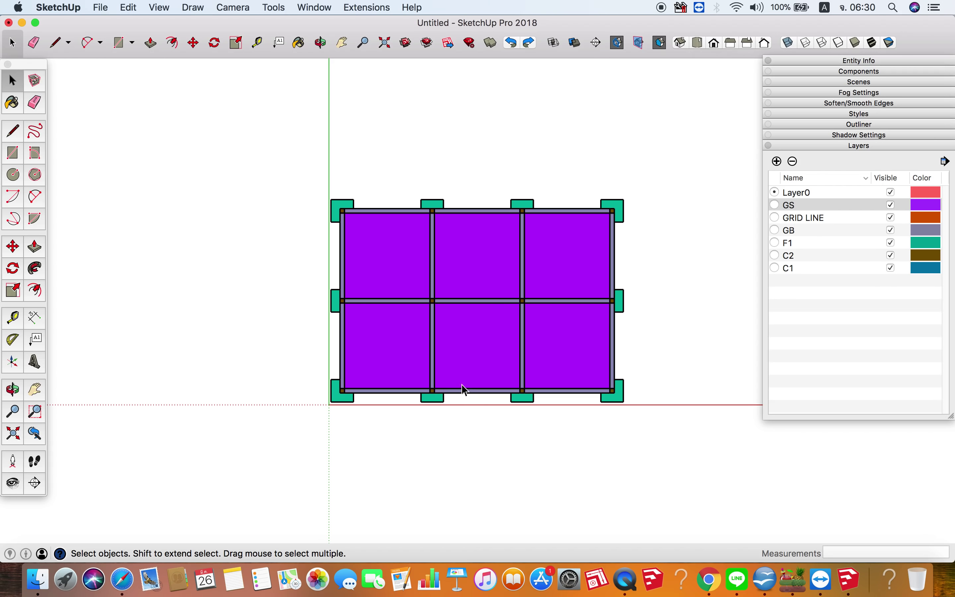
Step: Show only layers C1 and F1, turn off Color by Layer, and use Hidden Line style
{"action": "left_click_drag", "start_coordinate": [820, 294], "coordinate": [812, 205]}
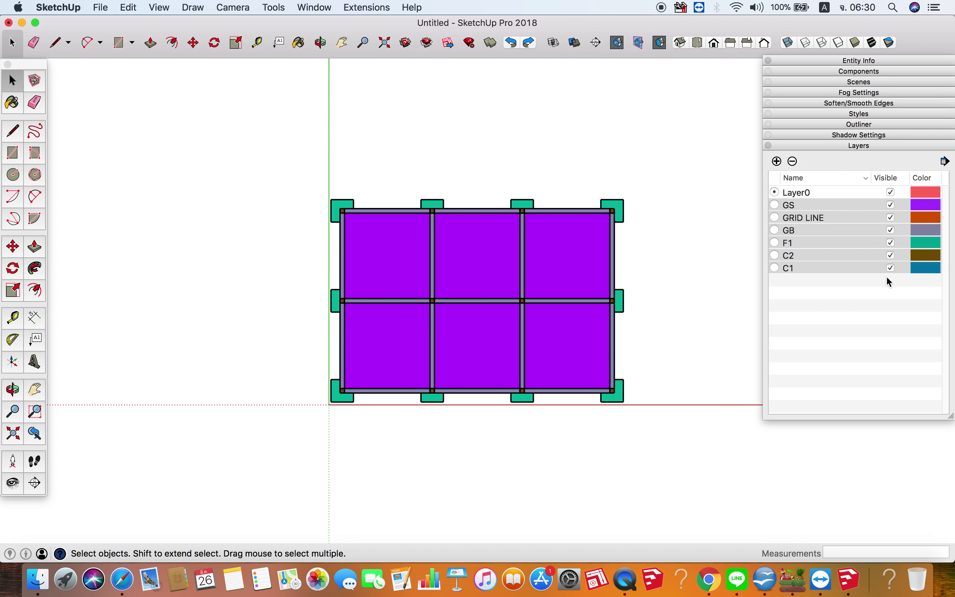
{"action": "left_click", "coordinate": [892, 269]}
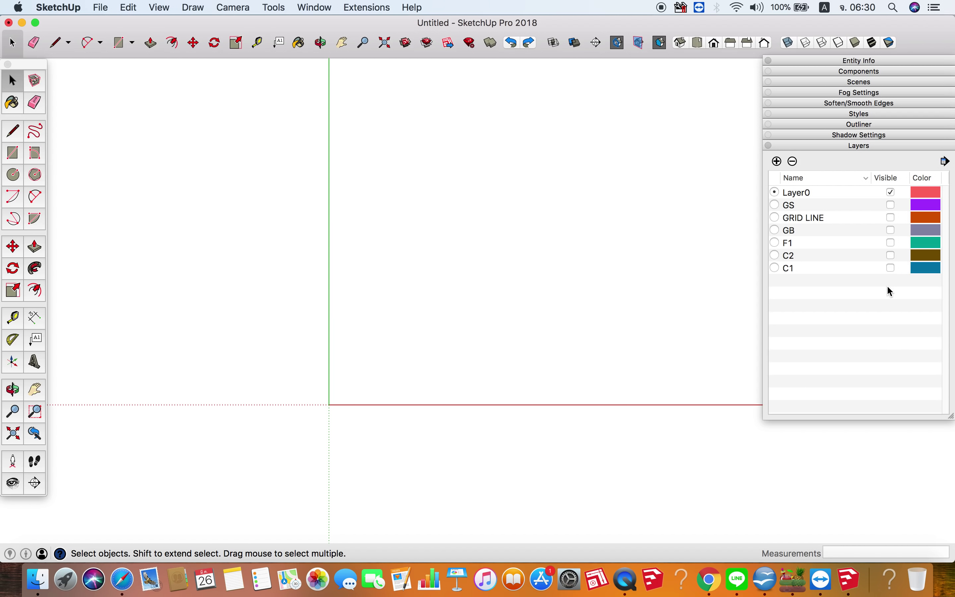
{"action": "left_click", "coordinate": [892, 269]}
{"action": "left_click", "coordinate": [892, 243]}
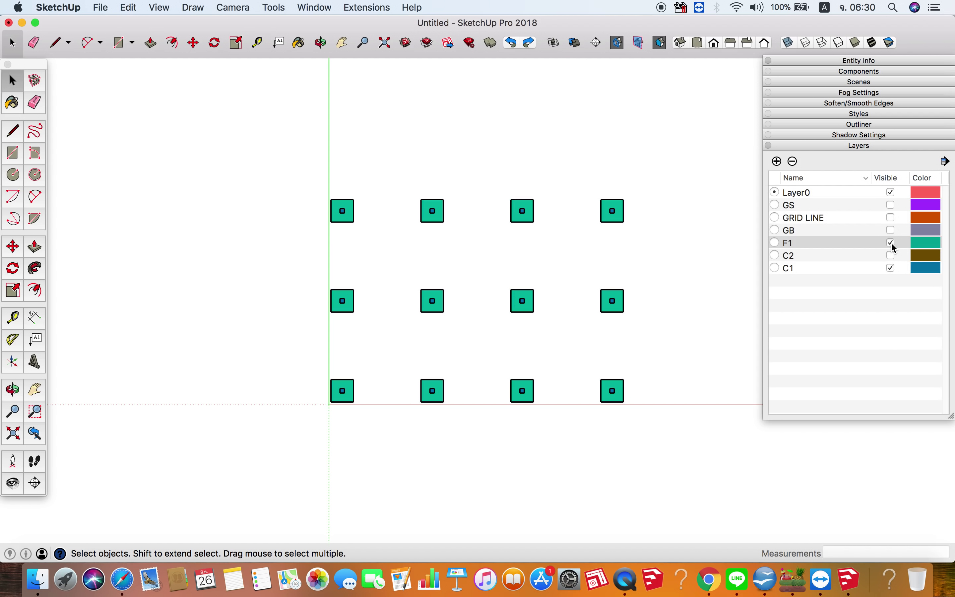
{"action": "left_click", "coordinate": [946, 161]}
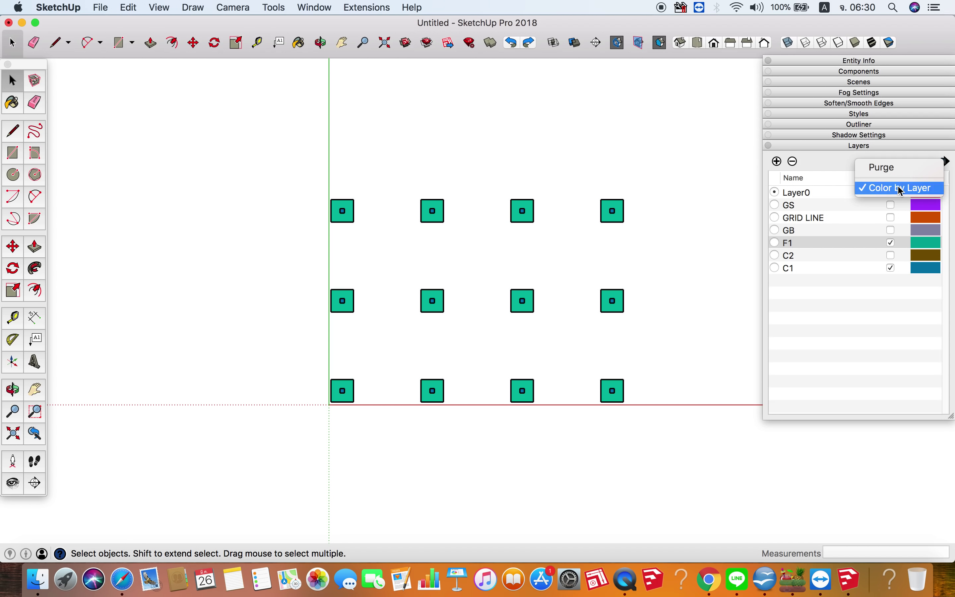
{"action": "left_click", "coordinate": [899, 188]}
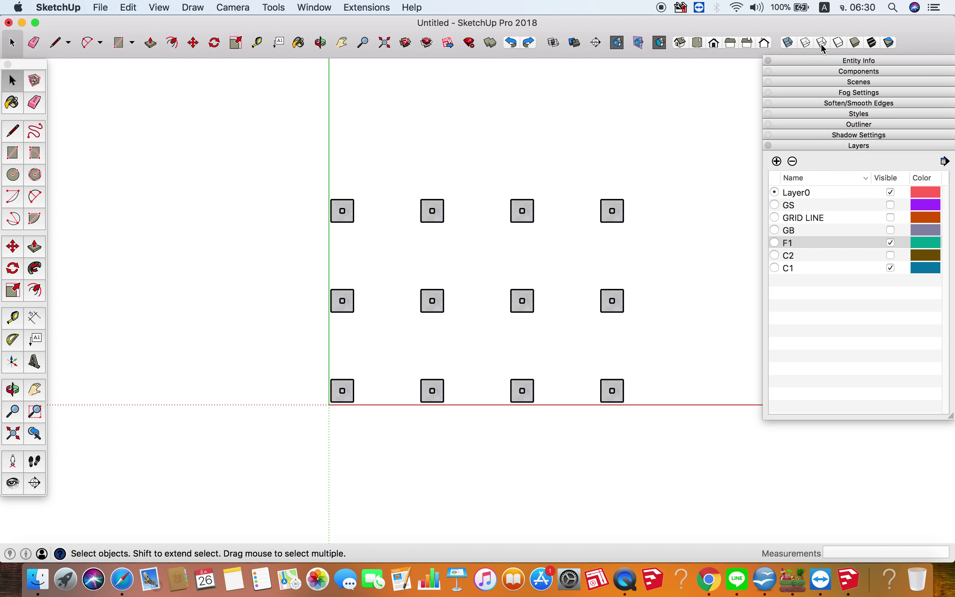
{"action": "left_click", "coordinate": [845, 44]}
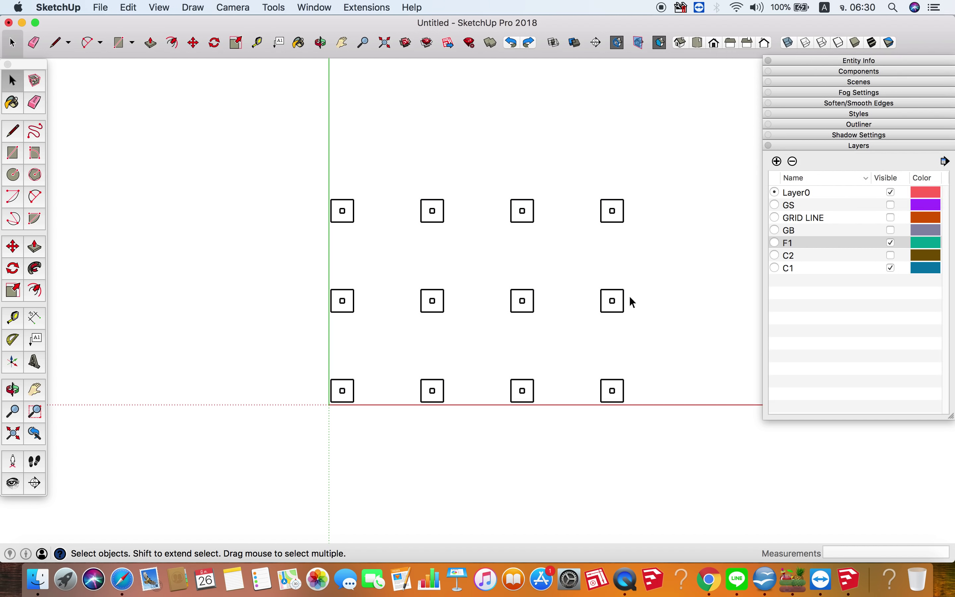
{"action": "scroll", "coordinate": [651, 287], "scroll_direction": "up", "scroll_amount": 2}
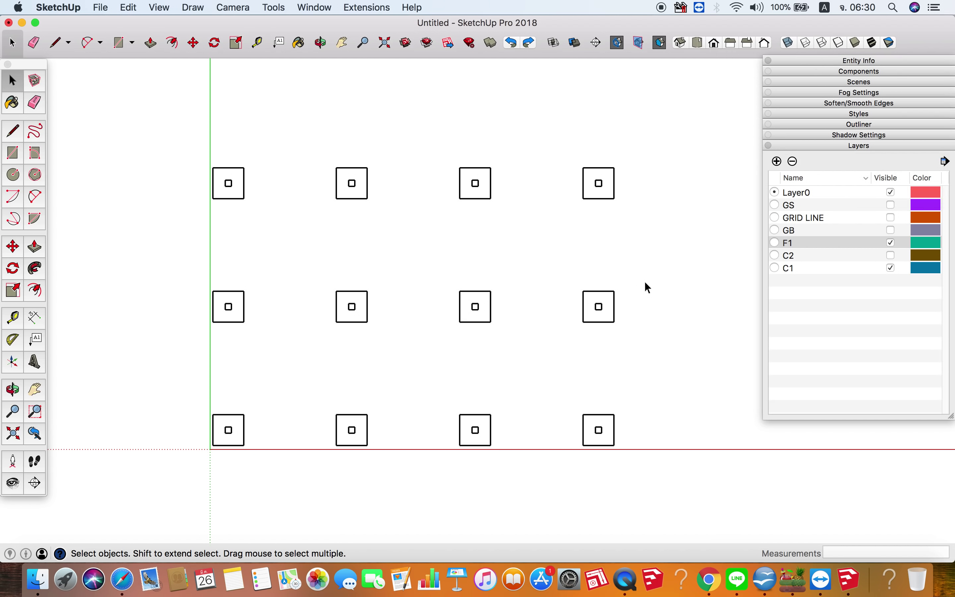
Step: Add a new scene from the current footing plan view
{"action": "left_click", "coordinate": [813, 147]}
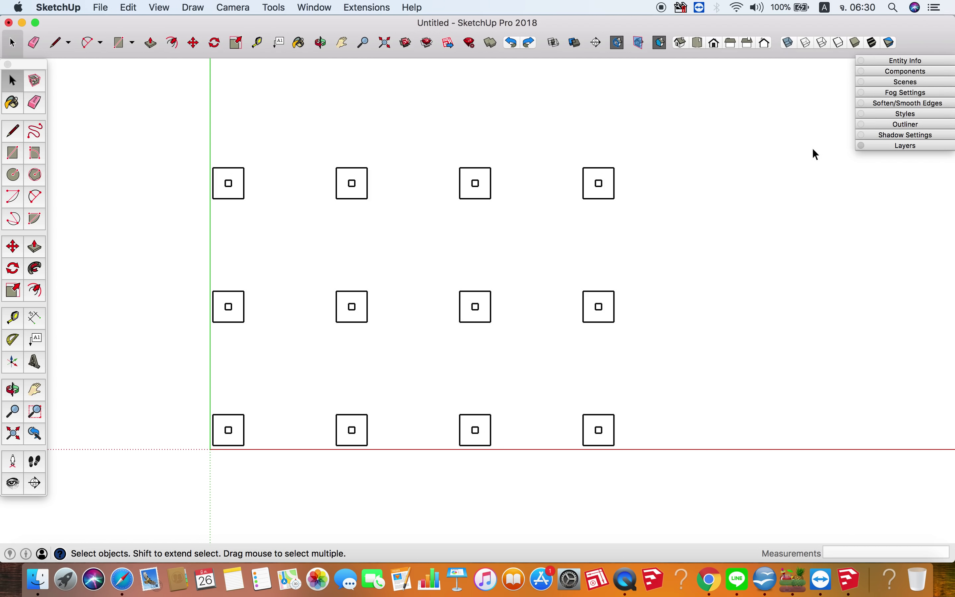
{"action": "left_click", "coordinate": [895, 84]}
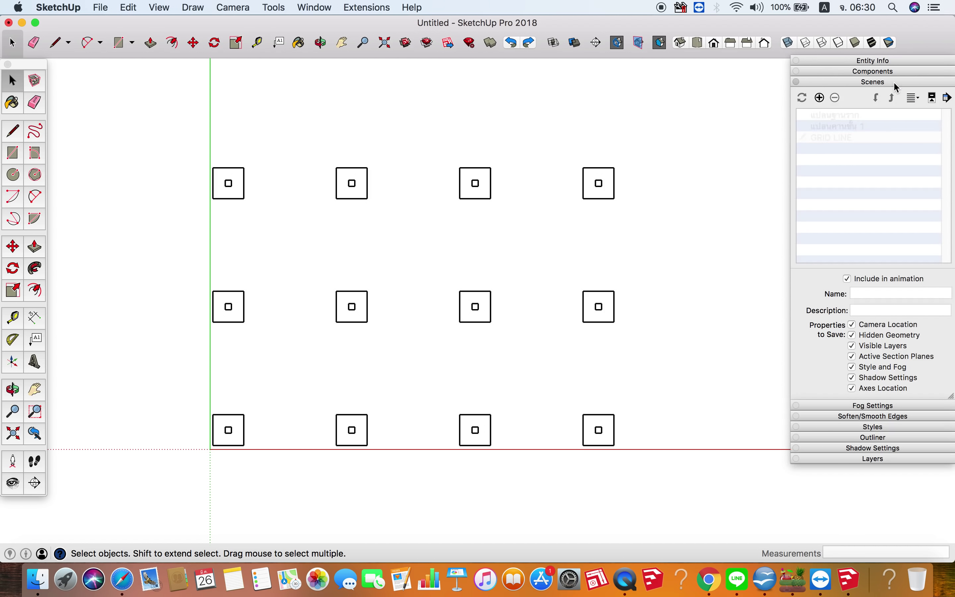
{"action": "left_click", "coordinate": [821, 98]}
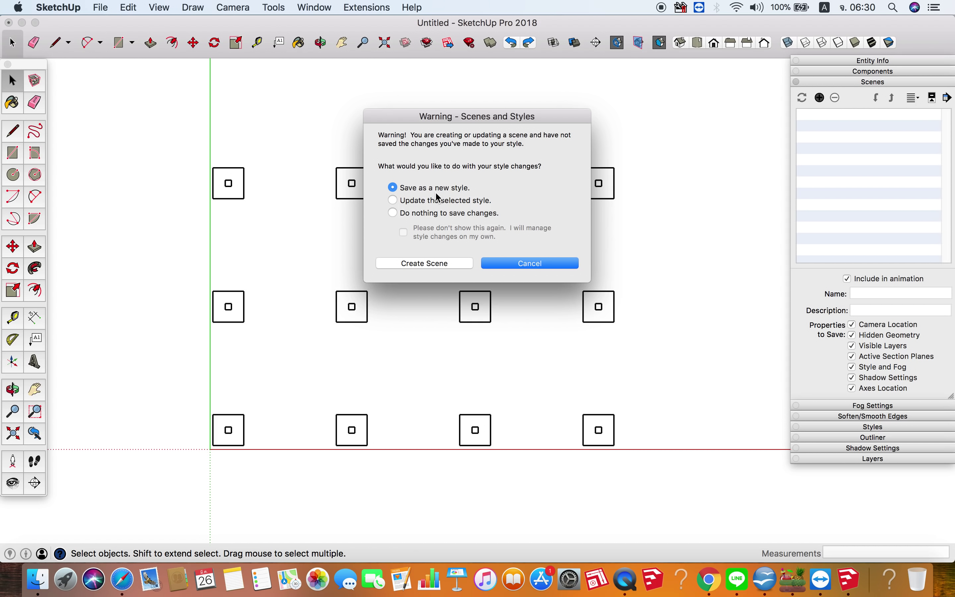
{"action": "left_click", "coordinate": [424, 263]}
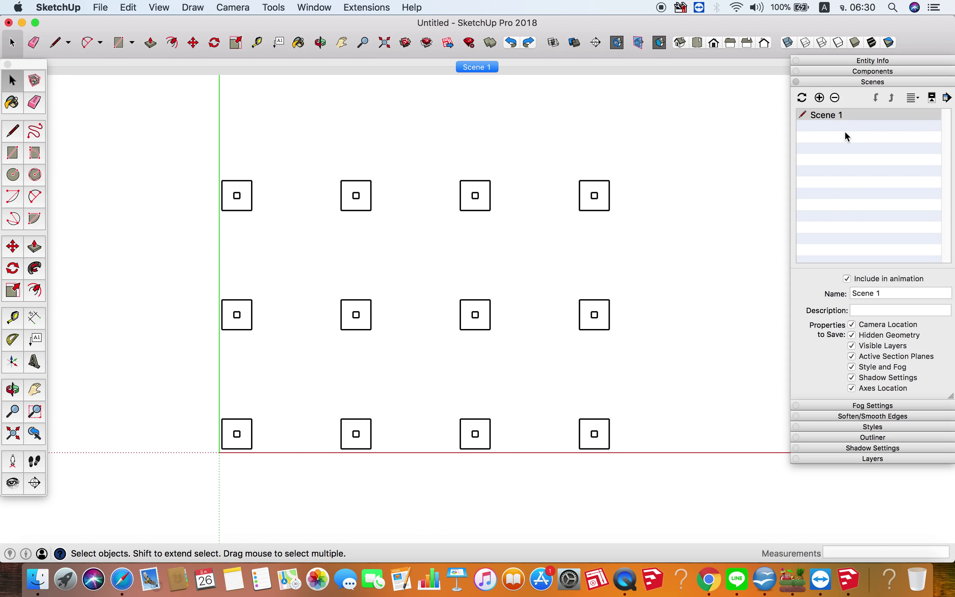
Step: Rename Scene 1 to แปลนฐานราก using Thai input
{"action": "right_click", "coordinate": [824, 116]}
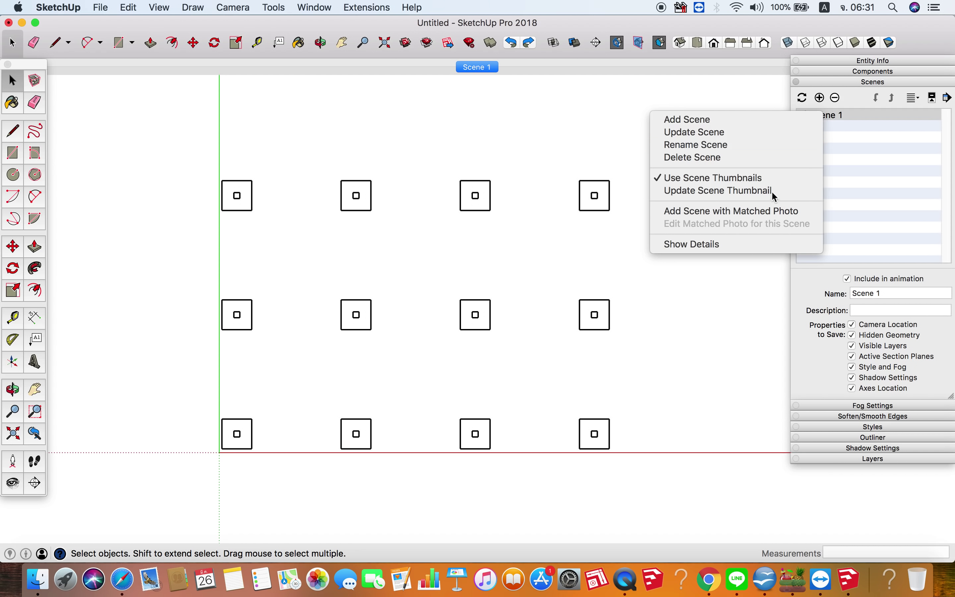
{"action": "left_click", "coordinate": [897, 294]}
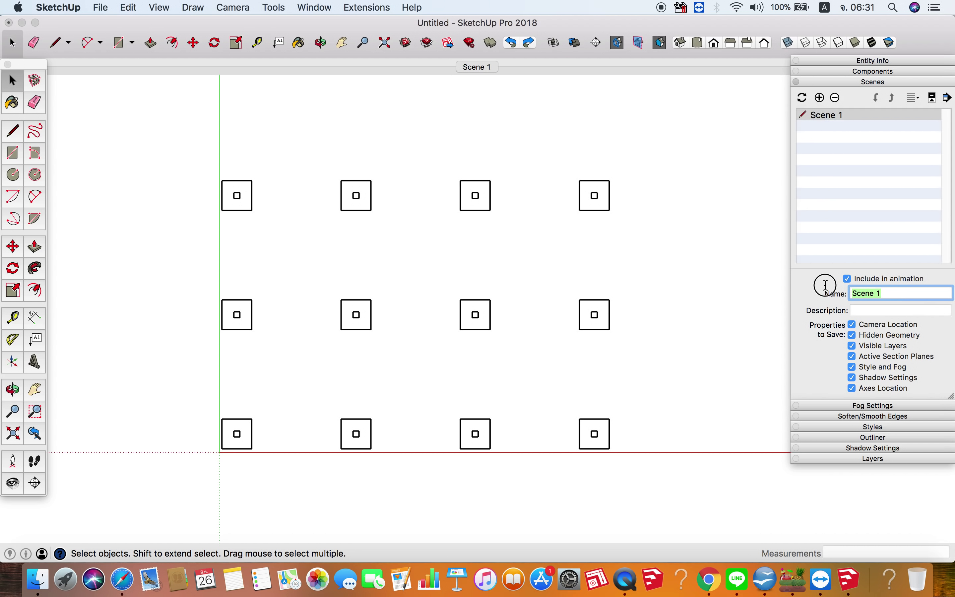
{"action": "key", "text": "BackSpace"}
{"action": "key", "text": "BackSpace"}
{"action": "key", "text": "BackSpace"}
{"action": "key", "text": "BackSpace"}
{"action": "key", "text": "ctrl+space"}
{"action": "type", "text": "แปล"}
{"action": "type", "text": "นรูส"}
{"action": "type", "text": "ย"}
{"action": "key", "text": "BackSpace"}
{"action": "key", "text": "BackSpace"}
{"action": "type", "text": "านรา"}
{"action": "type", "text": "ก"}
{"action": "key", "text": "Return"}
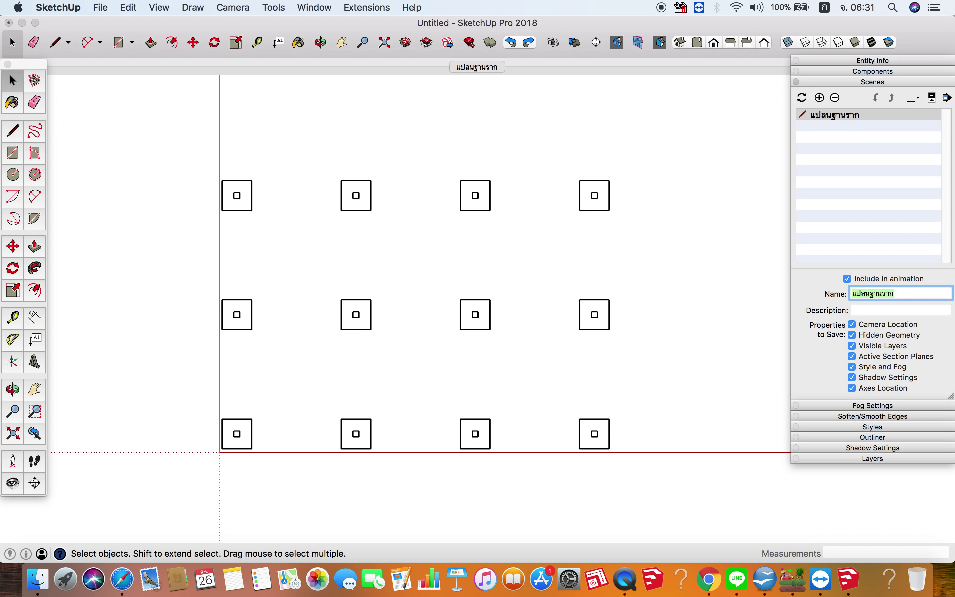
Step: Make layers C2 and GB visible while hiding F1 and C1 in the plan
{"action": "left_click", "coordinate": [843, 83]}
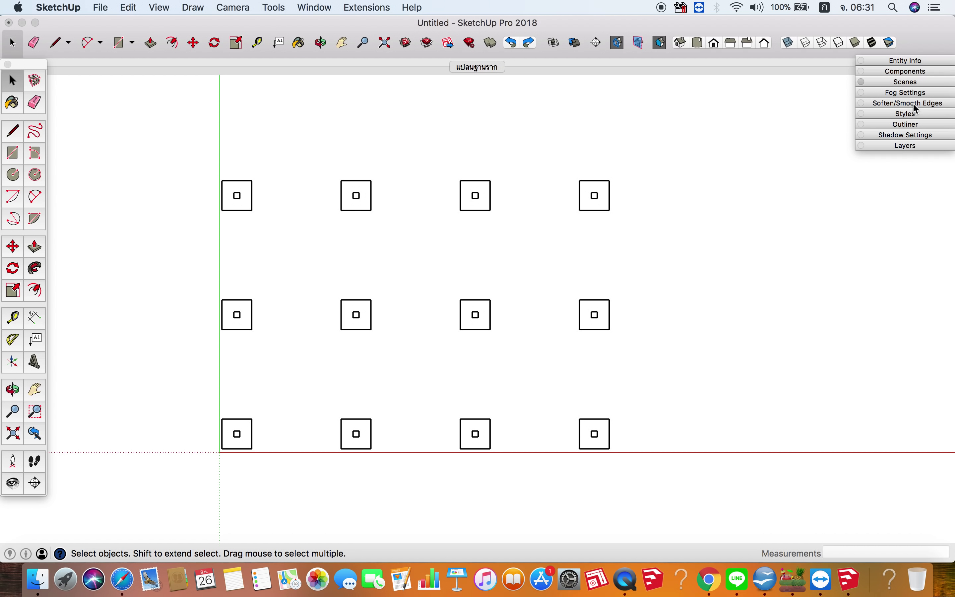
{"action": "left_click", "coordinate": [907, 145]}
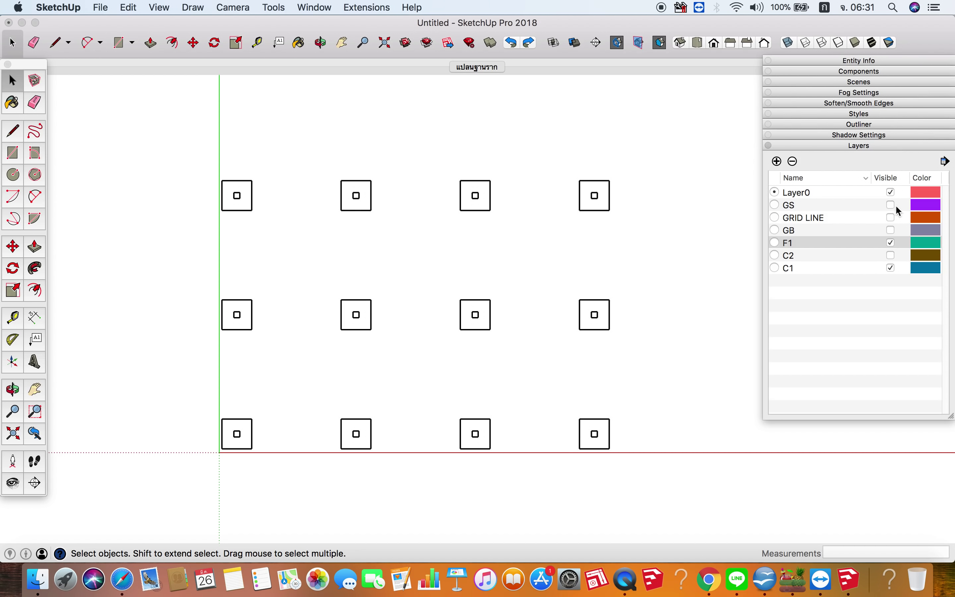
{"action": "left_click", "coordinate": [891, 256]}
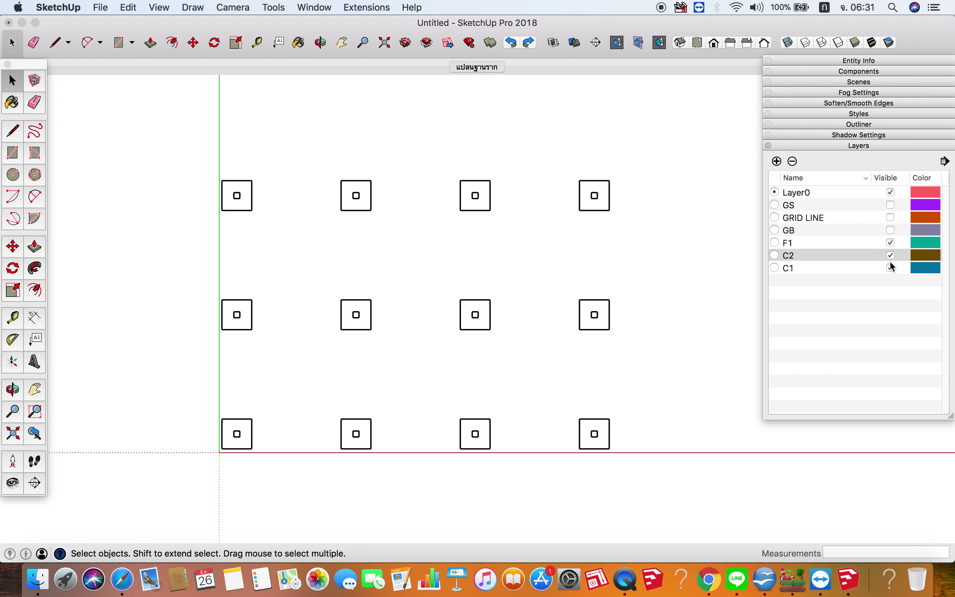
{"action": "left_click", "coordinate": [892, 242]}
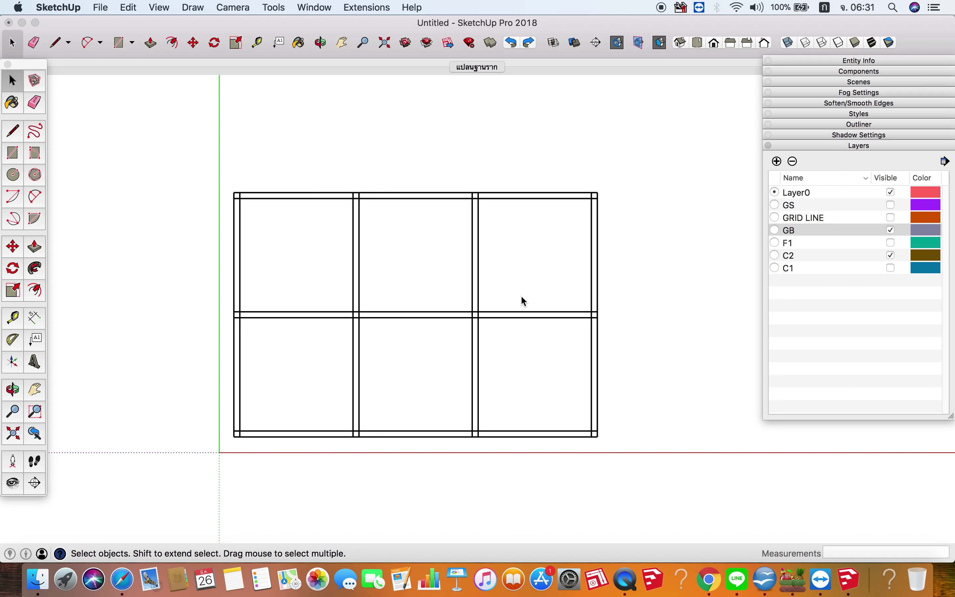
{"action": "left_click", "coordinate": [835, 145]}
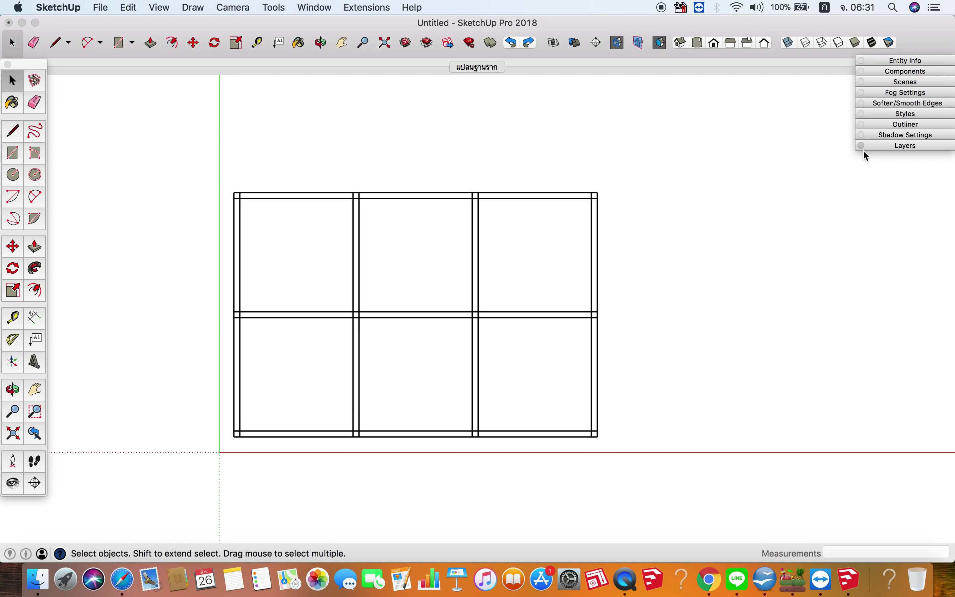
{"action": "left_click", "coordinate": [891, 80]}
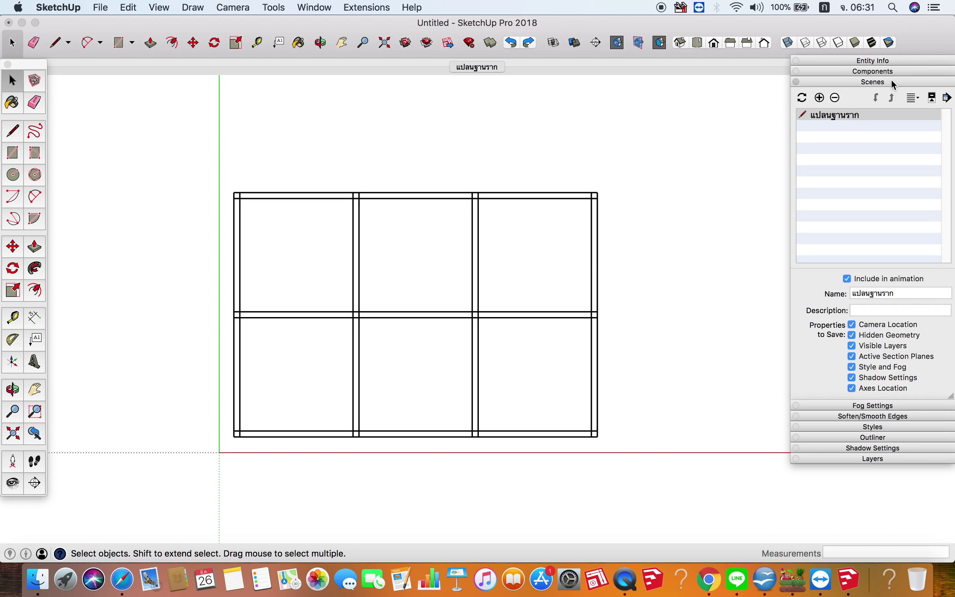
Step: Add a second scene named แปลนคานพื้น
{"action": "left_click", "coordinate": [820, 98]}
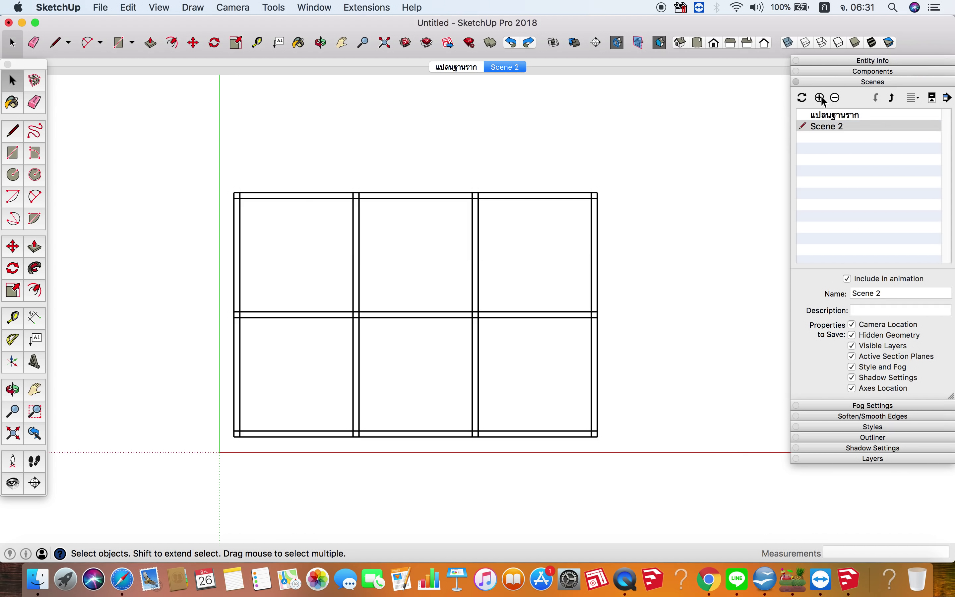
{"action": "left_click", "coordinate": [854, 292]}
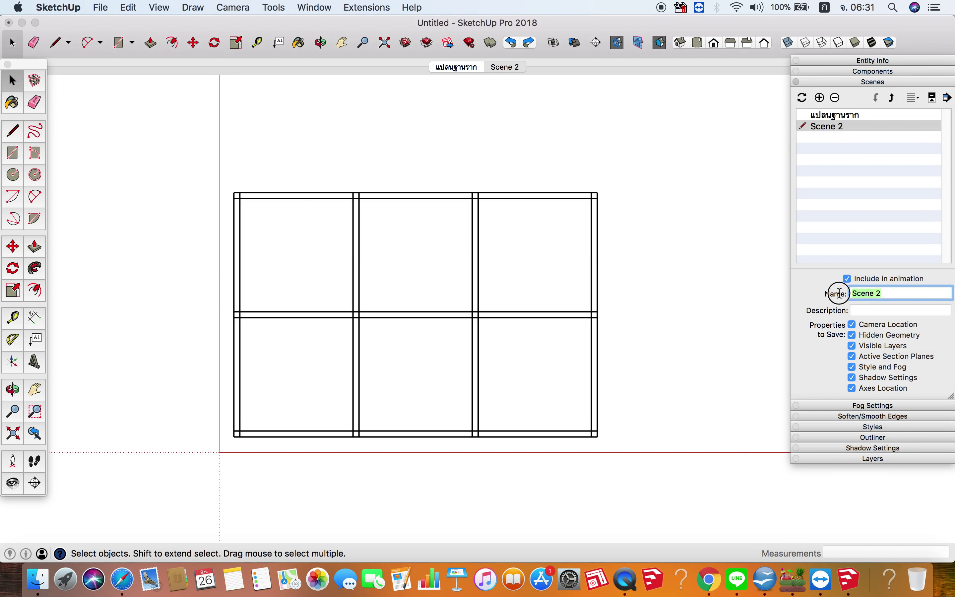
{"action": "type", "text": "แป"}
{"action": "type", "text": "ลนคาน"}
{"action": "type", "text": "พื้น"}
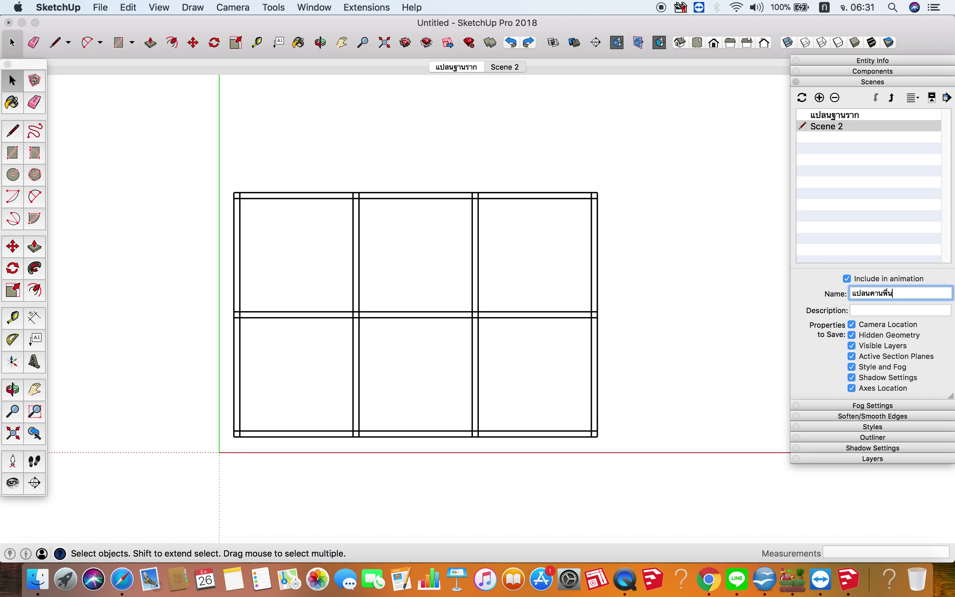
{"action": "key", "text": "Return"}
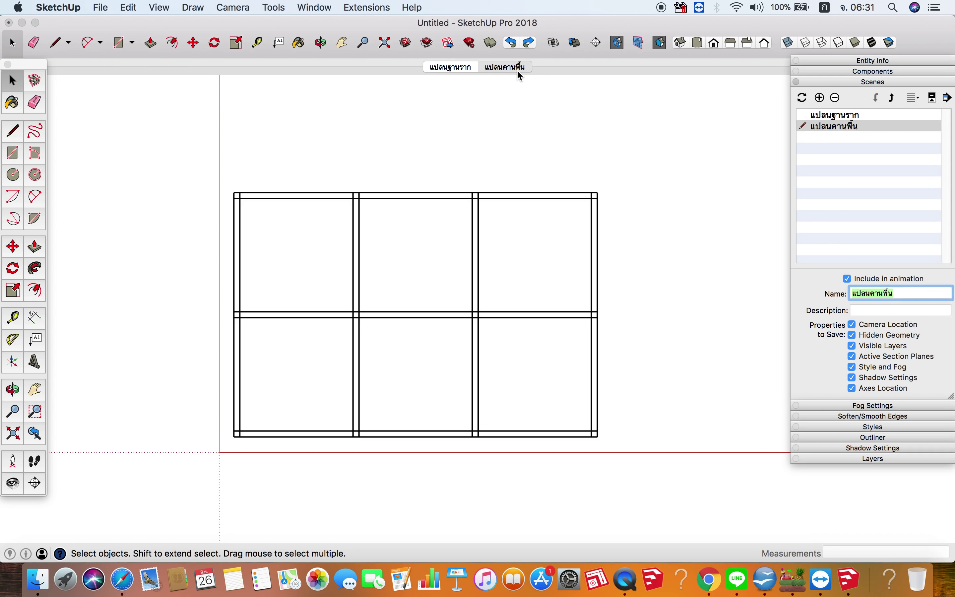
Step: Orbit away and switch between the แปลนฐานราก and แปลนคานพื้น scenes to test their views
{"action": "mouse_move", "coordinate": [604, 259]}
{"action": "middle_mouse_down"}
{"action": "mouse_move", "coordinate": [542, 341]}
{"action": "mouse_move", "coordinate": [371, 158]}
{"action": "mouse_move", "coordinate": [558, 279]}
{"action": "mouse_move", "coordinate": [542, 245]}
{"action": "middle_mouse_up"}
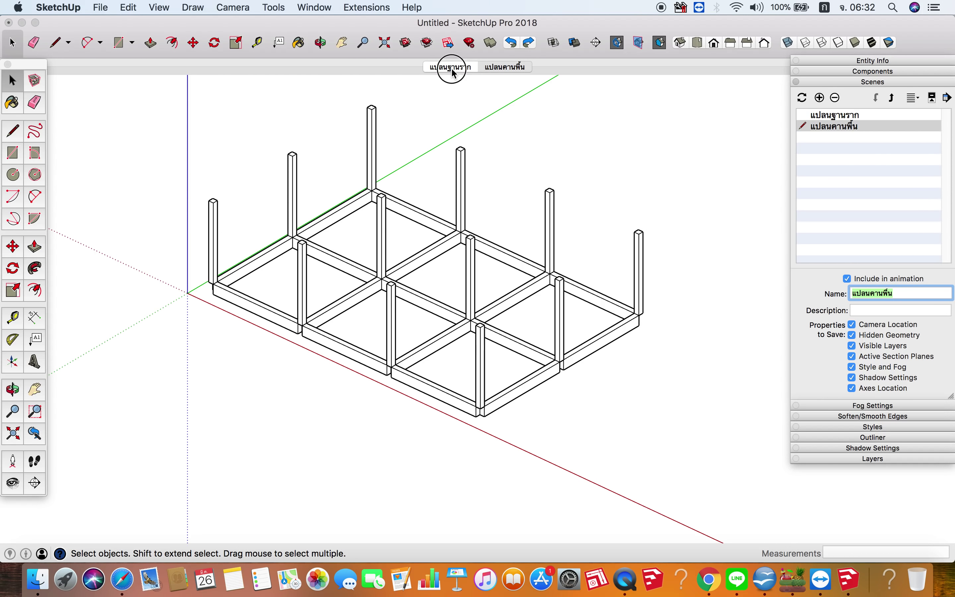
{"action": "left_click", "coordinate": [453, 71]}
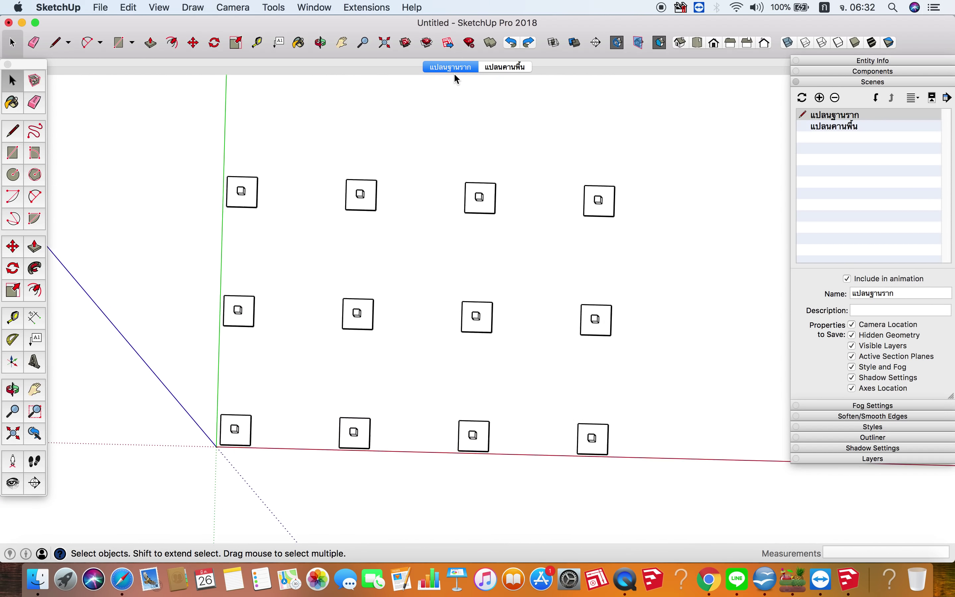
{"action": "left_click", "coordinate": [517, 66]}
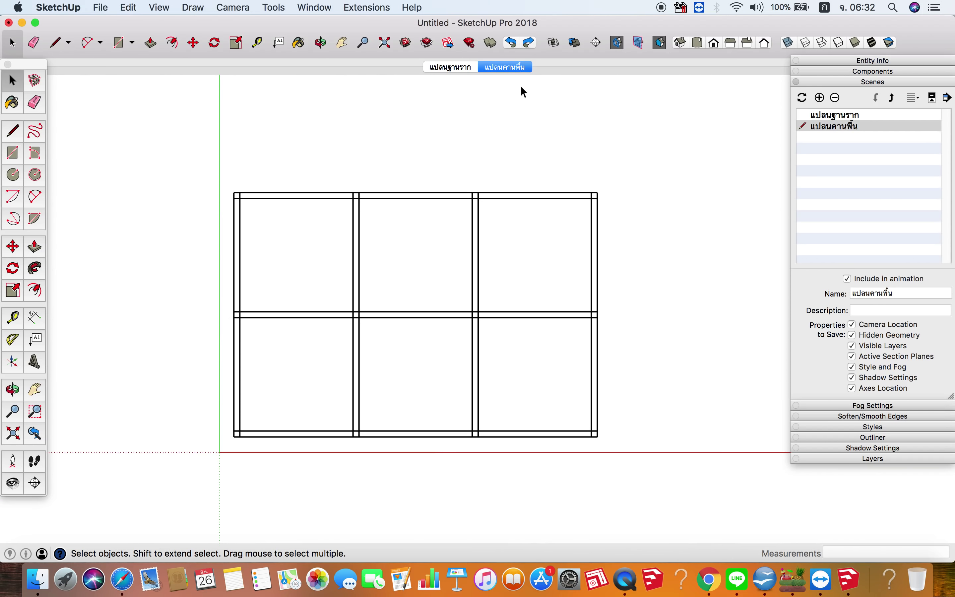
{"action": "middle_click_drag", "start_coordinate": [614, 405], "coordinate": [458, 93]}
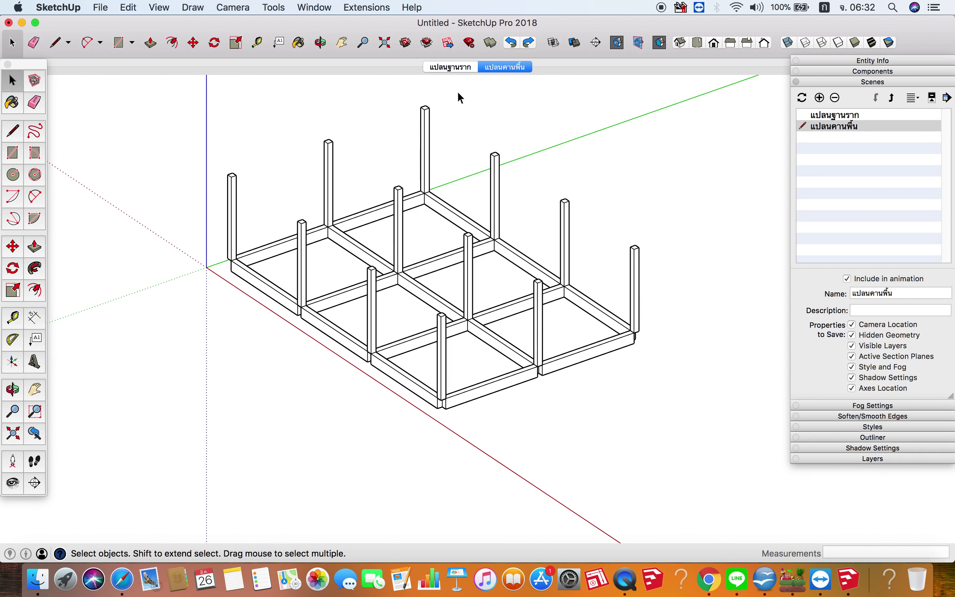
{"action": "left_click", "coordinate": [449, 69]}
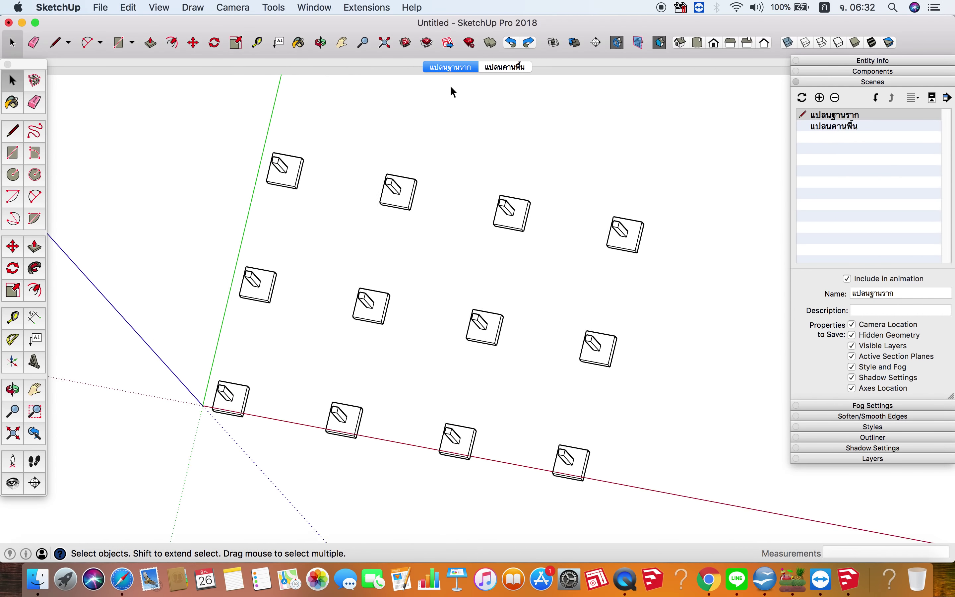
{"action": "mouse_move", "coordinate": [573, 335]}
{"action": "middle_mouse_down"}
{"action": "mouse_move", "coordinate": [424, 288]}
{"action": "mouse_move", "coordinate": [502, 437]}
{"action": "middle_mouse_up"}
{"action": "scroll", "coordinate": [517, 470], "scroll_direction": "up", "scroll_amount": 2}
{"action": "scroll", "coordinate": [518, 473], "scroll_direction": "up", "scroll_amount": 3}
{"action": "scroll", "coordinate": [509, 462], "scroll_direction": "up", "scroll_amount": 3}
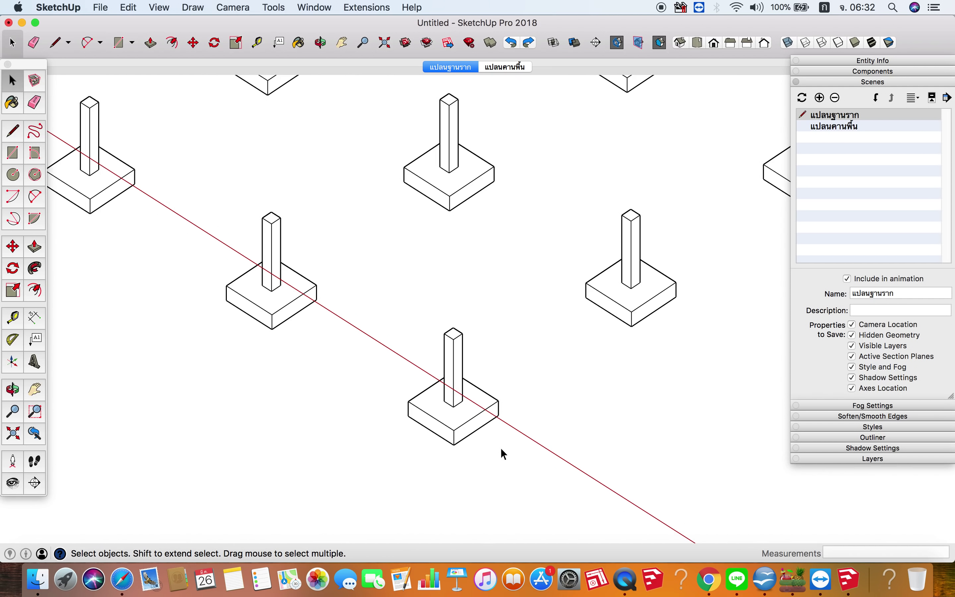
{"action": "scroll", "coordinate": [497, 446], "scroll_direction": "up", "scroll_amount": 3}
Step: Draw a grid line across the footings, extending it by 2 m
{"action": "key", "text": "l"}
{"action": "left_click", "coordinate": [476, 429]}
{"action": "scroll", "coordinate": [488, 406], "scroll_direction": "down", "scroll_amount": 3}
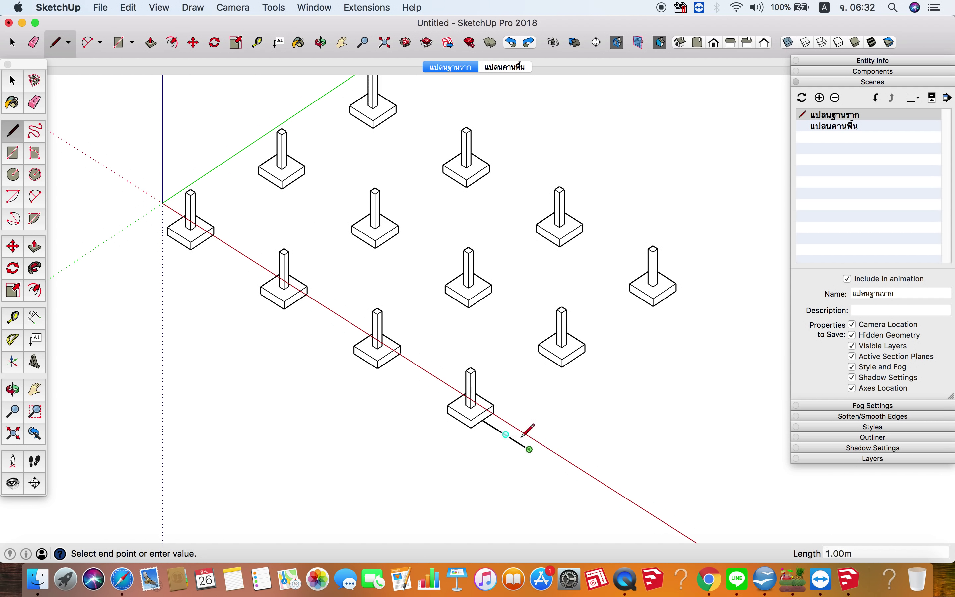
{"action": "scroll", "coordinate": [567, 450], "scroll_direction": "down", "scroll_amount": 2}
{"action": "scroll", "coordinate": [560, 449], "scroll_direction": "down", "scroll_amount": 2}
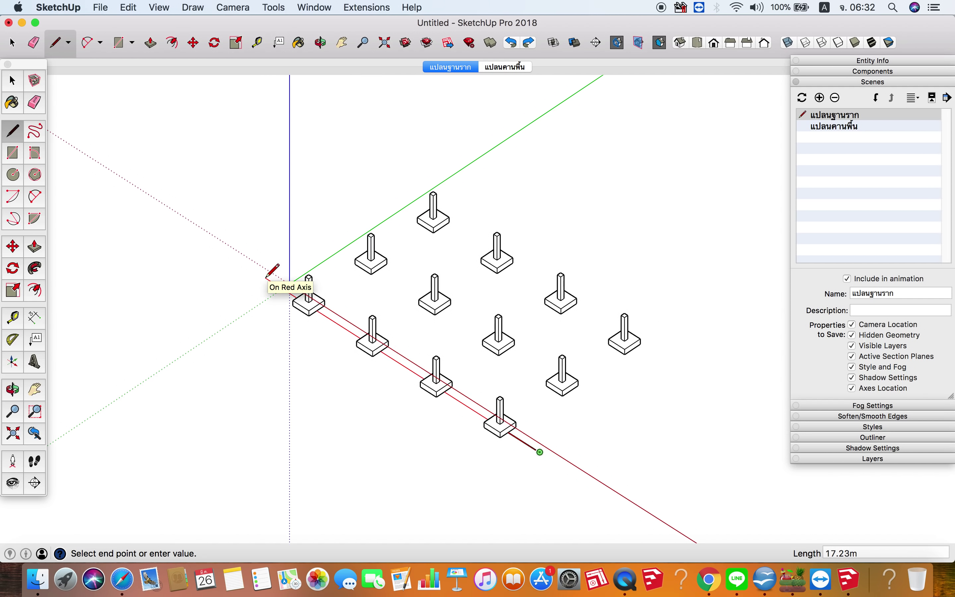
{"action": "scroll", "coordinate": [265, 278], "scroll_direction": "up", "scroll_amount": 3}
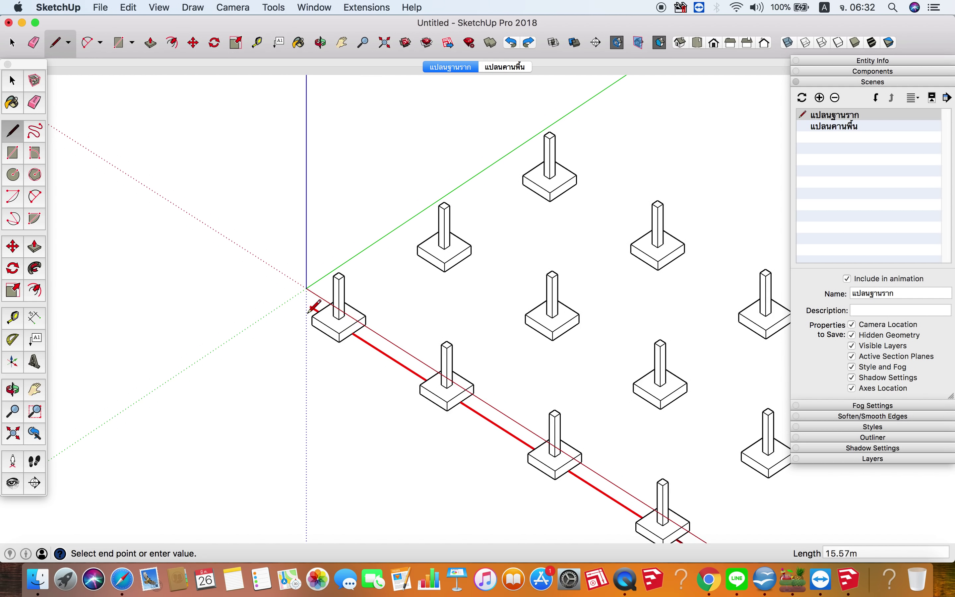
{"action": "left_click", "coordinate": [324, 316]}
{"action": "type", "text": "2"}
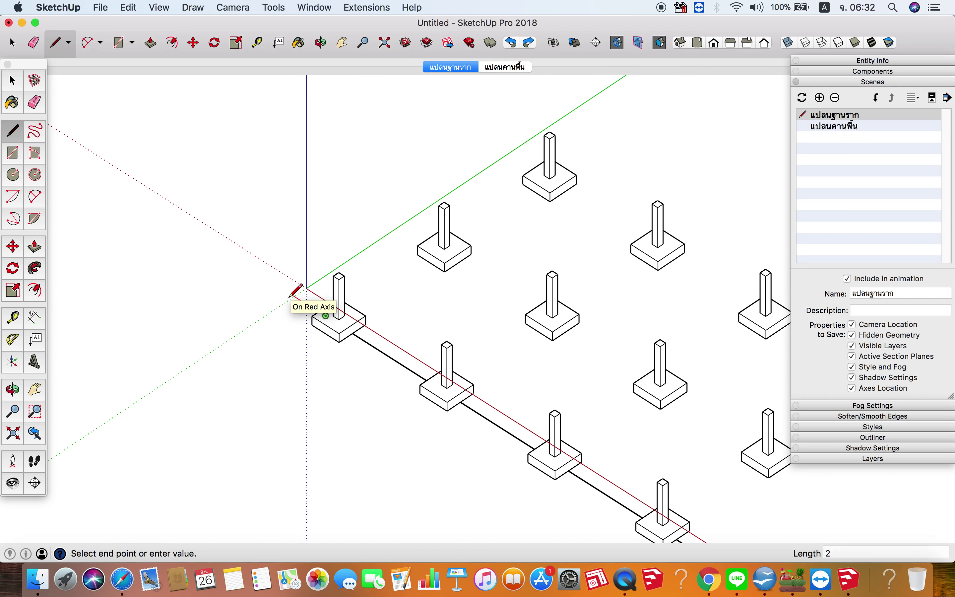
{"action": "key", "text": "Return"}
{"action": "key", "text": "space"}
Step: Copy the grid line 4 m along the red axis and repeat for a third row
{"action": "left_click", "coordinate": [292, 297]}
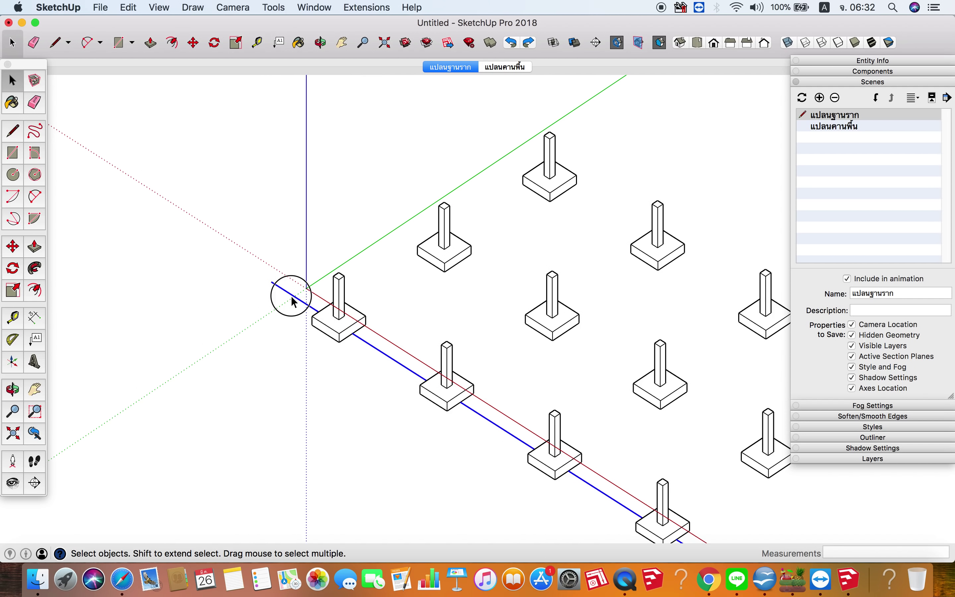
{"action": "scroll", "coordinate": [291, 296], "scroll_direction": "down", "scroll_amount": 3}
{"action": "middle_click_drag", "start_coordinate": [498, 392], "coordinate": [491, 473]}
{"action": "key", "text": "m"}
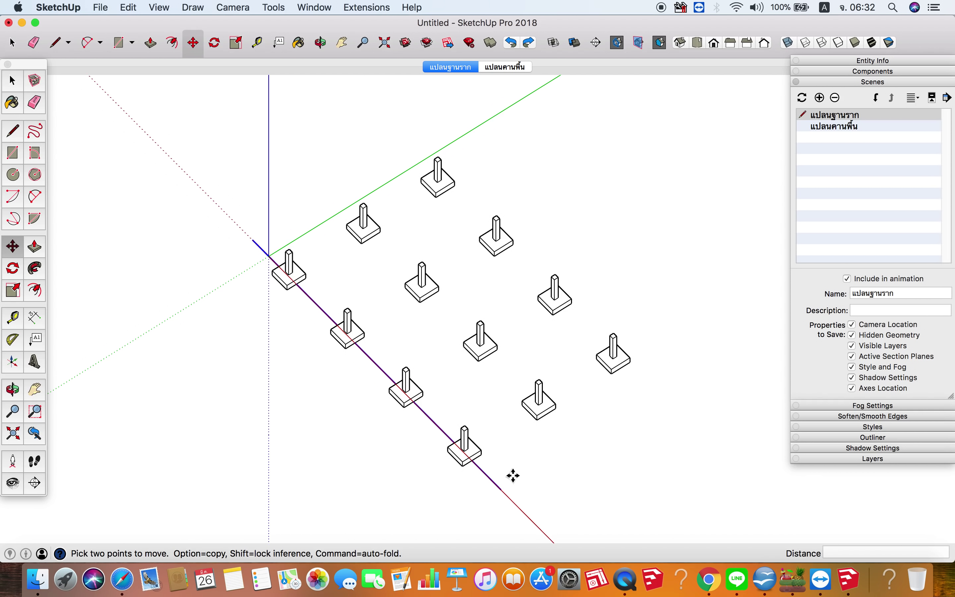
{"action": "left_click", "coordinate": [512, 476]}
{"action": "key", "text": "alt"}
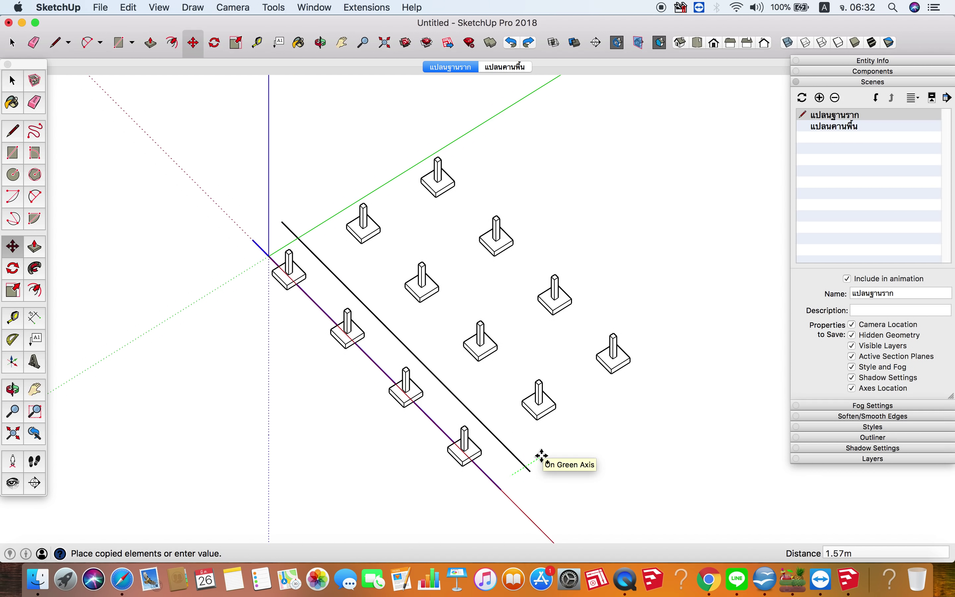
{"action": "type", "text": "4"}
{"action": "key", "text": "Return"}
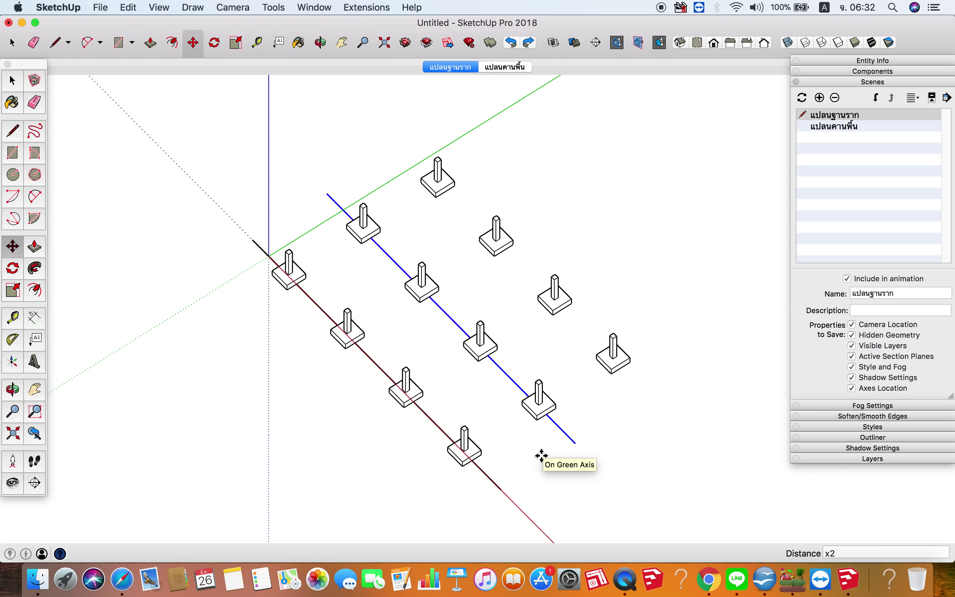
{"action": "key", "text": "Return"}
{"action": "key", "text": "space"}
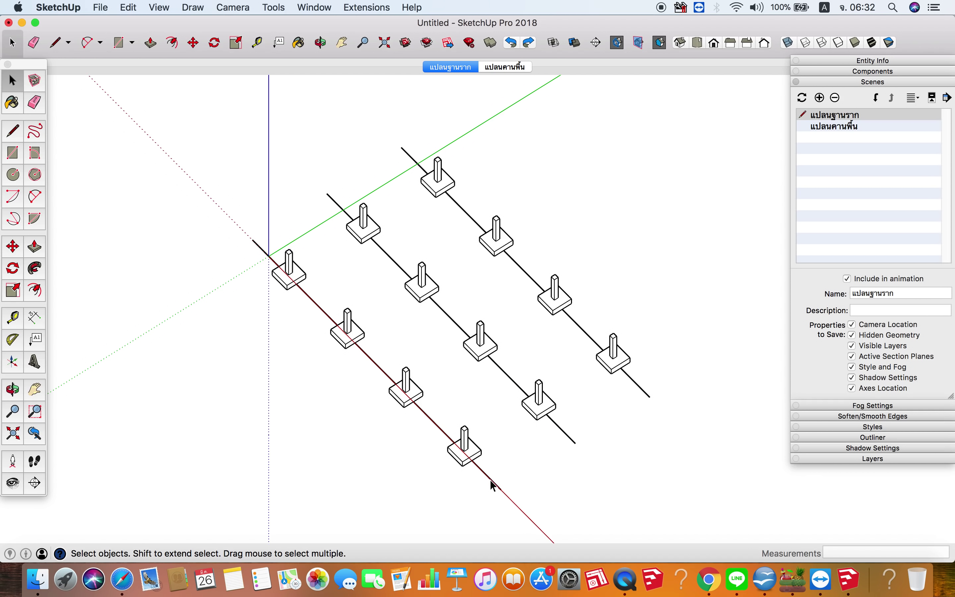
Step: Group the three parallel grid lines together
{"action": "left_click", "coordinate": [491, 481]}
{"action": "left_click", "coordinate": [562, 429], "text": "shift"}
{"action": "left_click", "coordinate": [632, 381], "text": "shift"}
{"action": "right_click", "coordinate": [633, 383]}
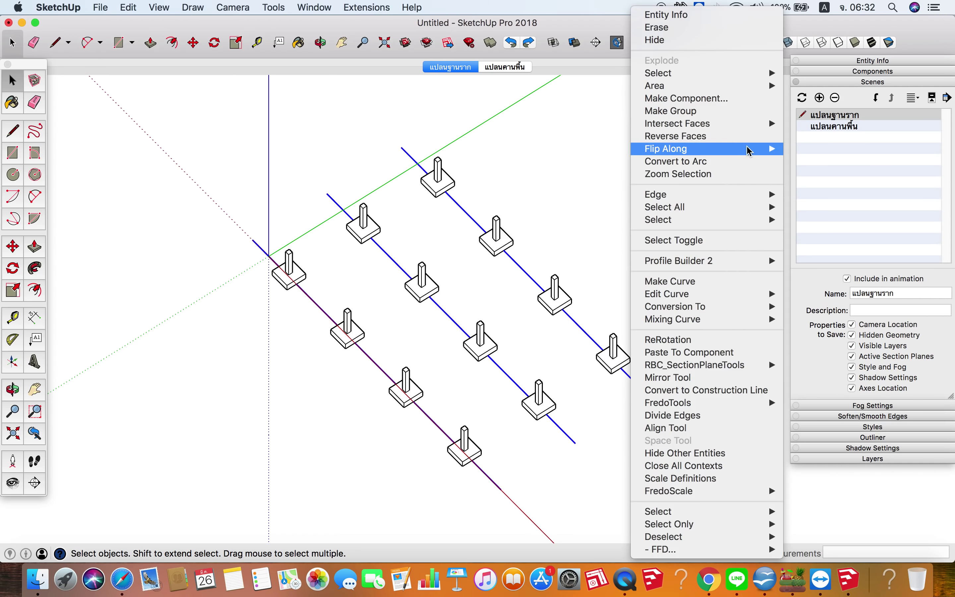
{"action": "left_click", "coordinate": [686, 111]}
{"action": "mouse_move", "coordinate": [572, 197]}
{"action": "middle_mouse_down"}
{"action": "mouse_move", "coordinate": [531, 284]}
{"action": "mouse_move", "coordinate": [540, 369]}
{"action": "mouse_move", "coordinate": [484, 400]}
{"action": "middle_mouse_up"}
{"action": "left_click", "coordinate": [540, 369]}
{"action": "scroll", "coordinate": [502, 405], "scroll_direction": "up", "scroll_amount": 3}
{"action": "scroll", "coordinate": [502, 405], "scroll_direction": "up", "scroll_amount": 3}
Step: Draw a grid line along the green axis from the footing corner, extended 1.5 m
{"action": "key", "text": "l"}
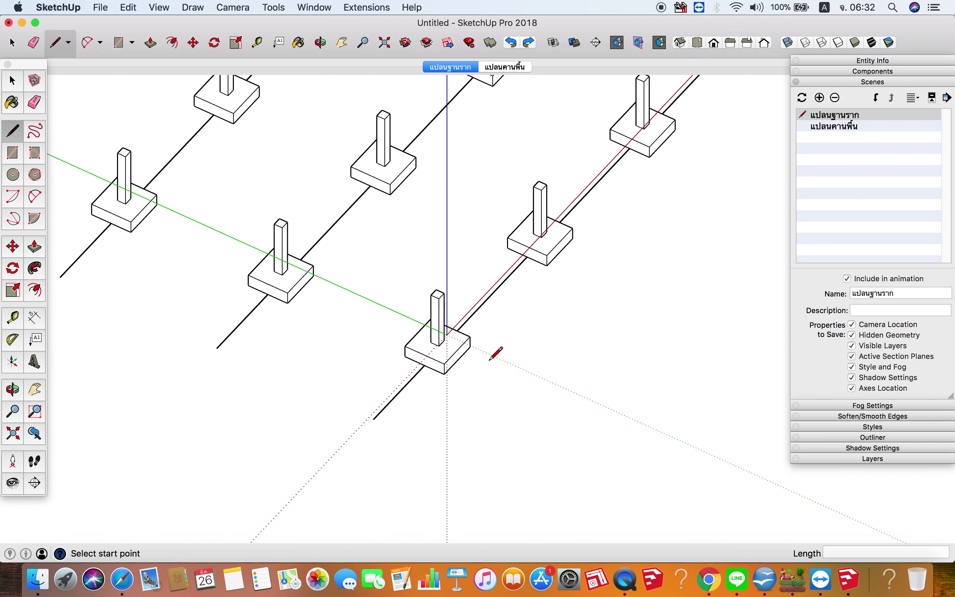
{"action": "left_click", "coordinate": [454, 358]}
{"action": "scroll", "coordinate": [454, 358], "scroll_direction": "down", "scroll_amount": 2}
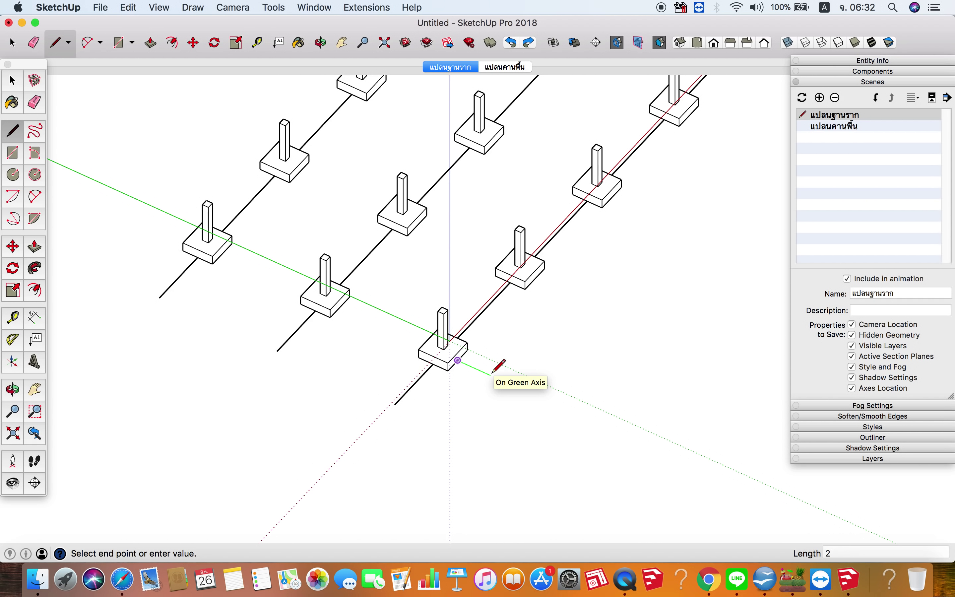
{"action": "left_click", "coordinate": [516, 387]}
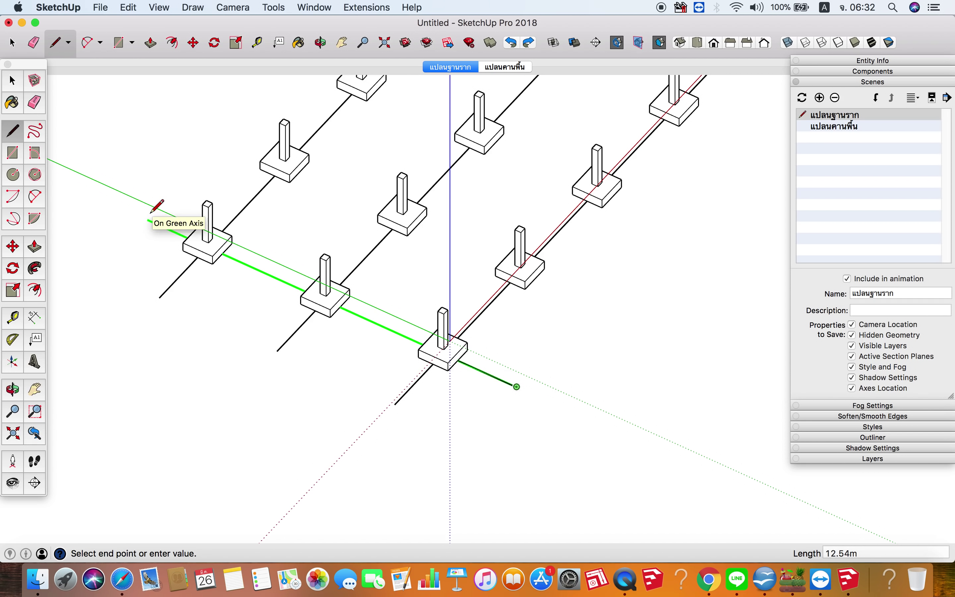
{"action": "left_click", "coordinate": [183, 242]}
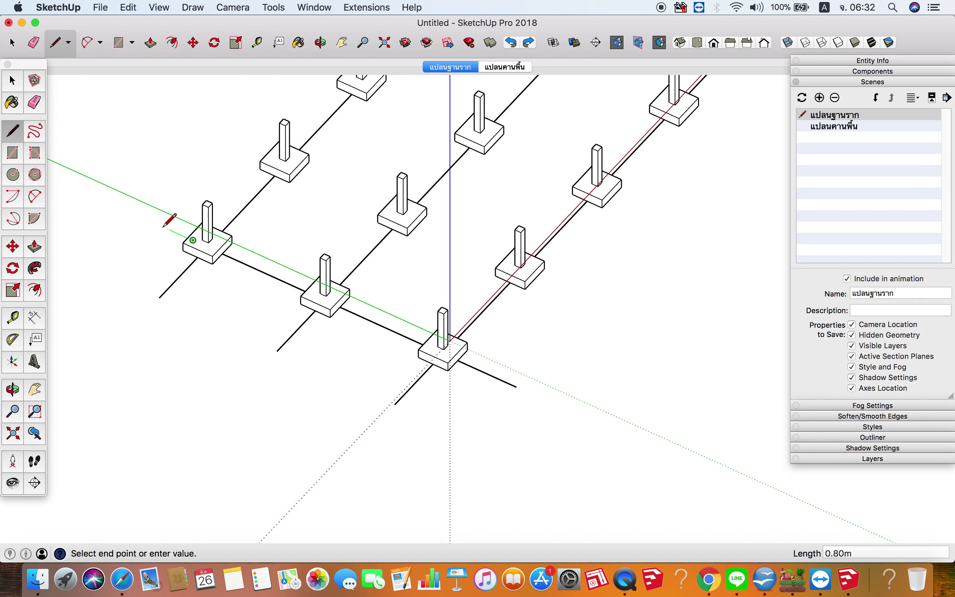
{"action": "type", "text": "1.5"}
{"action": "key", "text": "Return"}
{"action": "key", "text": "space"}
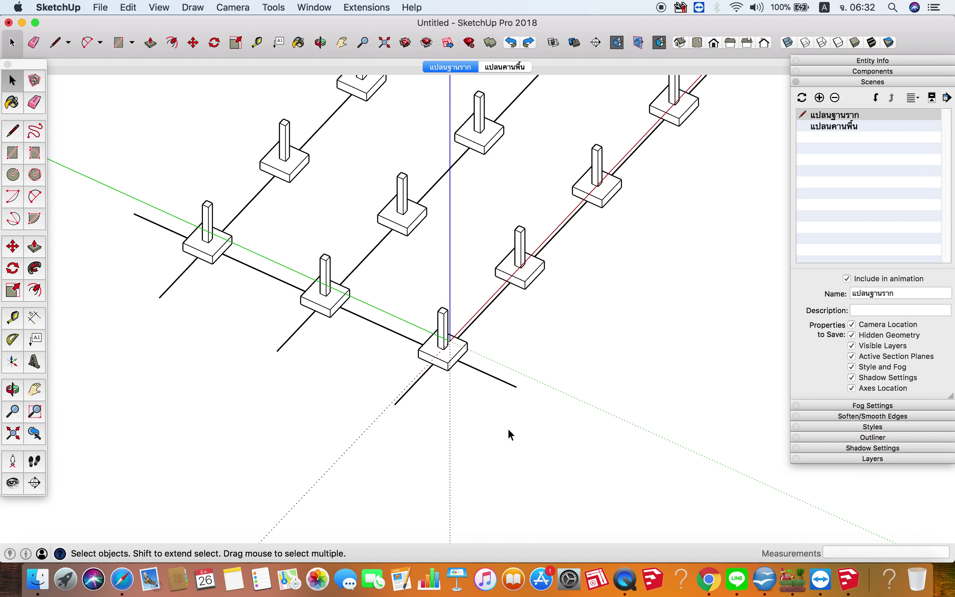
Step: Copy the green-axis grid line at 4 m spacing along red, repeating it
{"action": "left_click", "coordinate": [497, 378]}
{"action": "mouse_move", "coordinate": [498, 379]}
{"action": "middle_mouse_down"}
{"action": "mouse_move", "coordinate": [396, 445]}
{"action": "mouse_move", "coordinate": [443, 417]}
{"action": "middle_mouse_up"}
{"action": "key", "text": "m"}
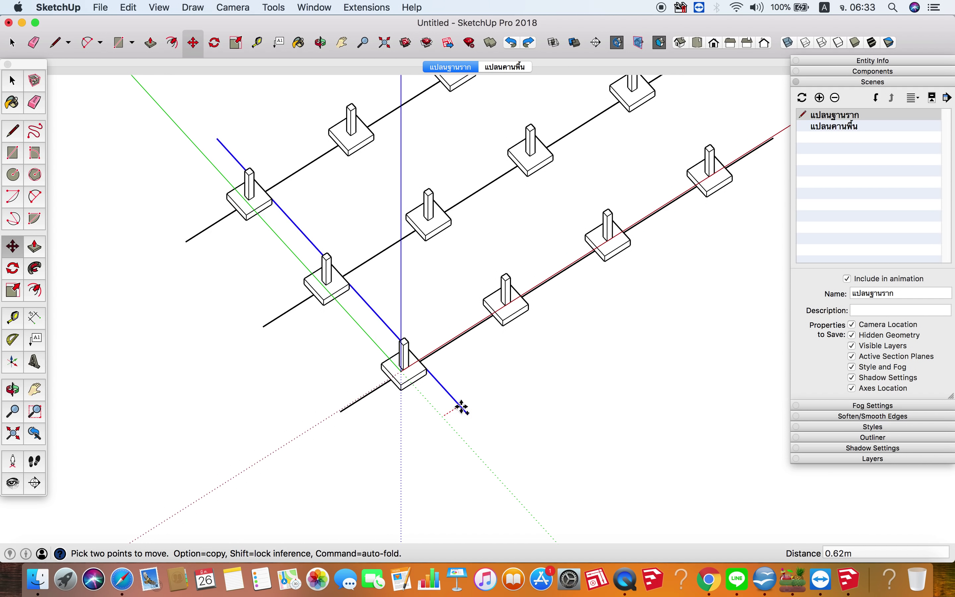
{"action": "left_click", "coordinate": [447, 414]}
{"action": "key", "text": "alt"}
{"action": "type", "text": "4"}
{"action": "key", "text": "Return"}
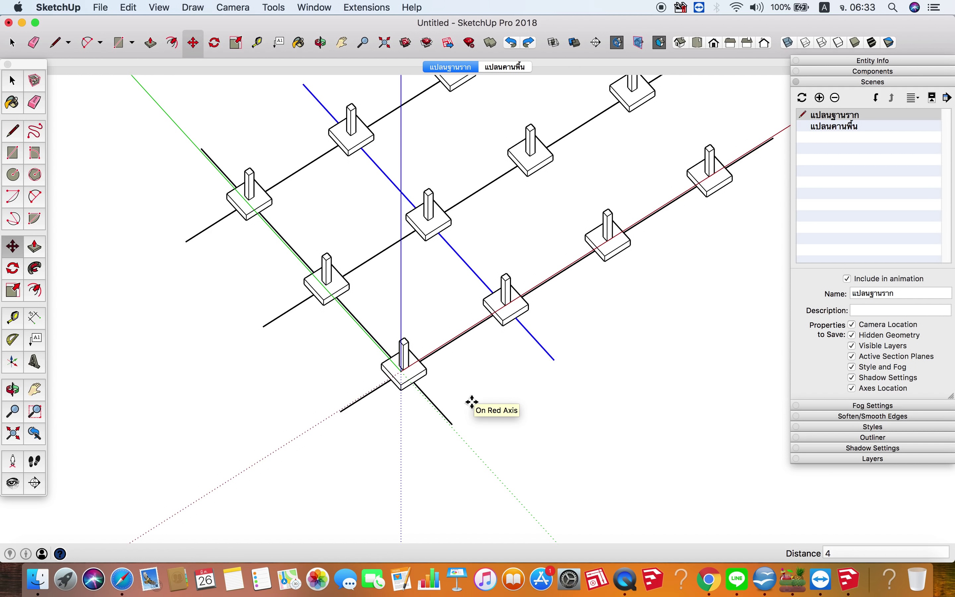
{"action": "key", "text": "Return"}
{"action": "key", "text": "space"}
{"action": "scroll", "coordinate": [468, 408], "scroll_direction": "down", "scroll_amount": 2}
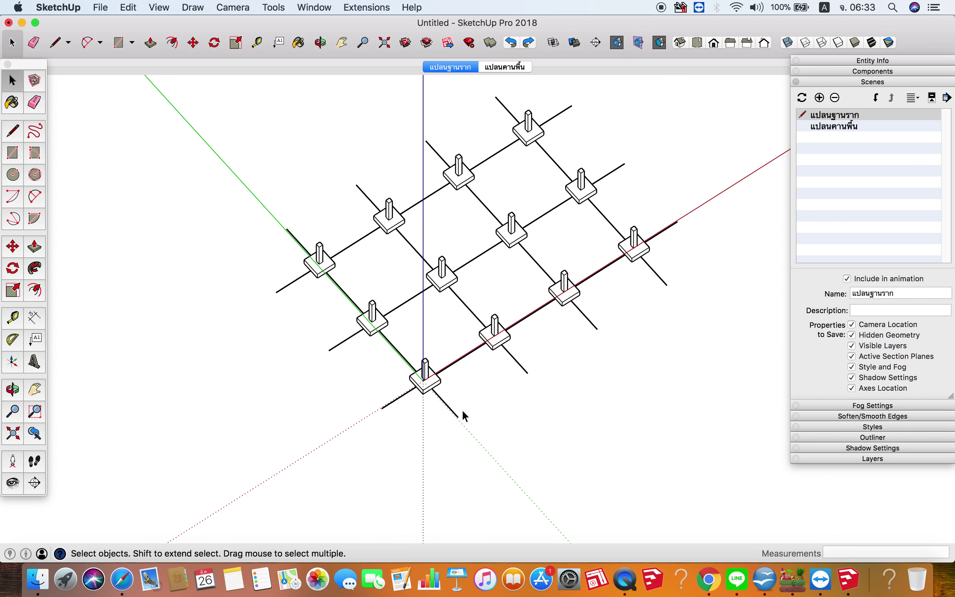
Step: Select the four grid lines and group them
{"action": "left_click", "coordinate": [452, 412]}
{"action": "left_click", "coordinate": [517, 362], "text": "shift"}
{"action": "left_click", "coordinate": [589, 319], "text": "shift"}
{"action": "left_click", "coordinate": [658, 275], "text": "shift"}
{"action": "right_click", "coordinate": [660, 282]}
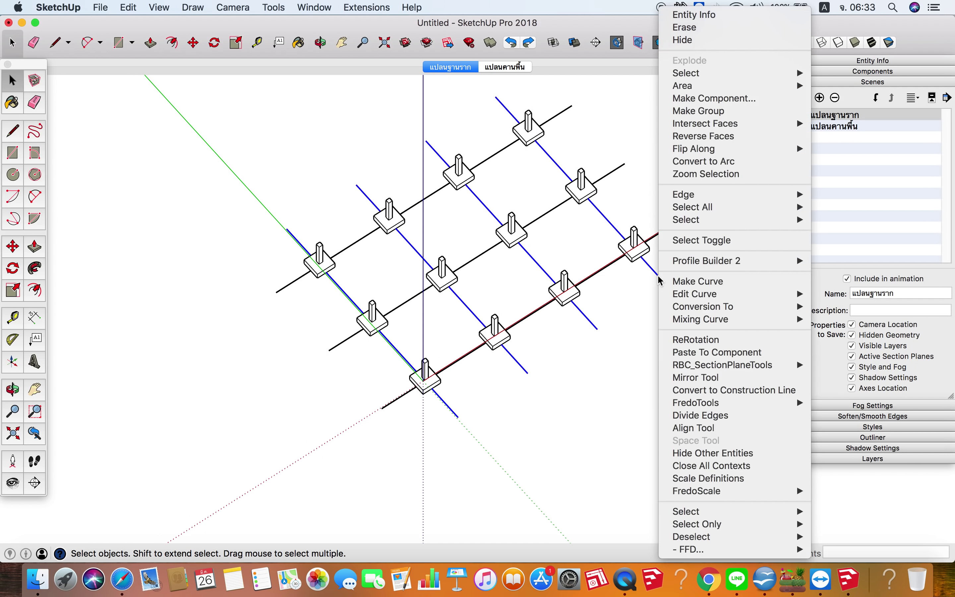
{"action": "left_click", "coordinate": [750, 111]}
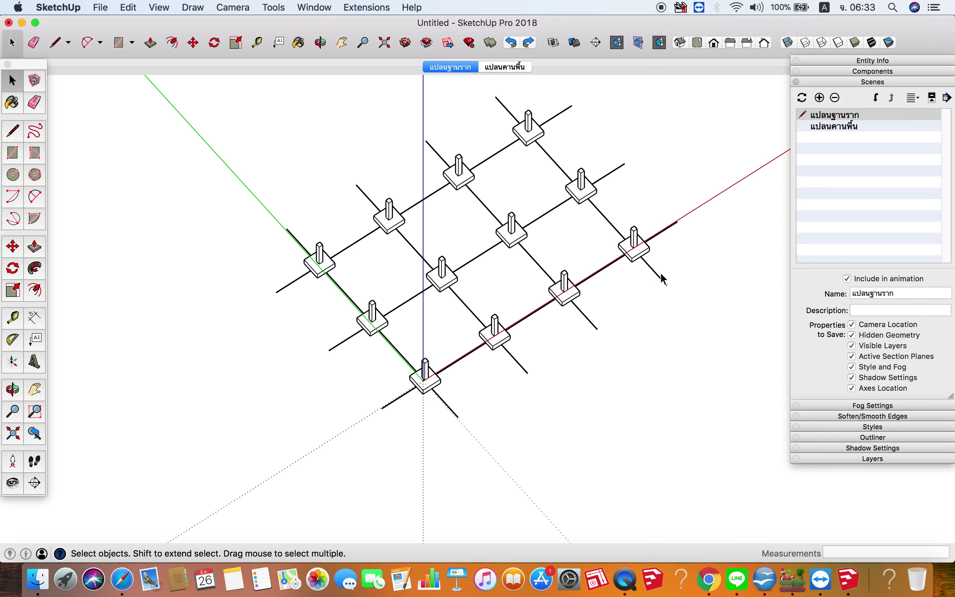
Step: Turn the grid group into a component named GRID LINE
{"action": "left_click", "coordinate": [662, 276]}
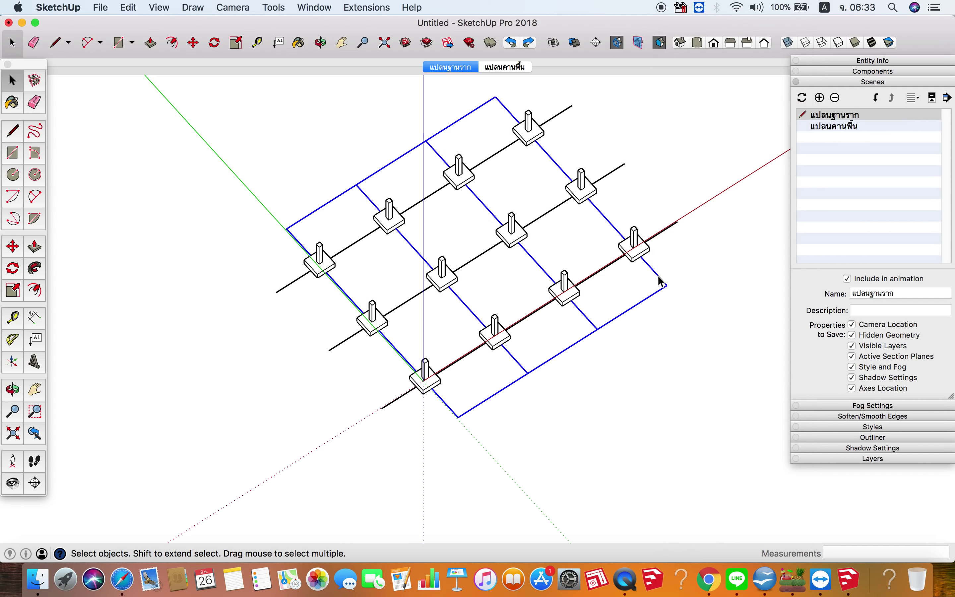
{"action": "right_click", "coordinate": [672, 233]}
{"action": "left_click", "coordinate": [761, 158]}
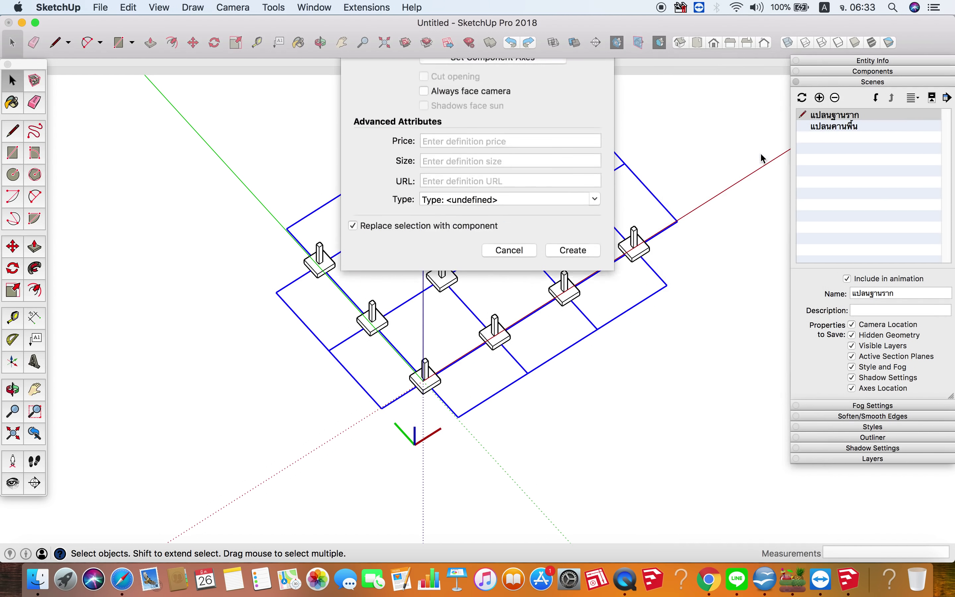
{"action": "type", "text": "g"}
{"action": "key", "text": "BackSpace"}
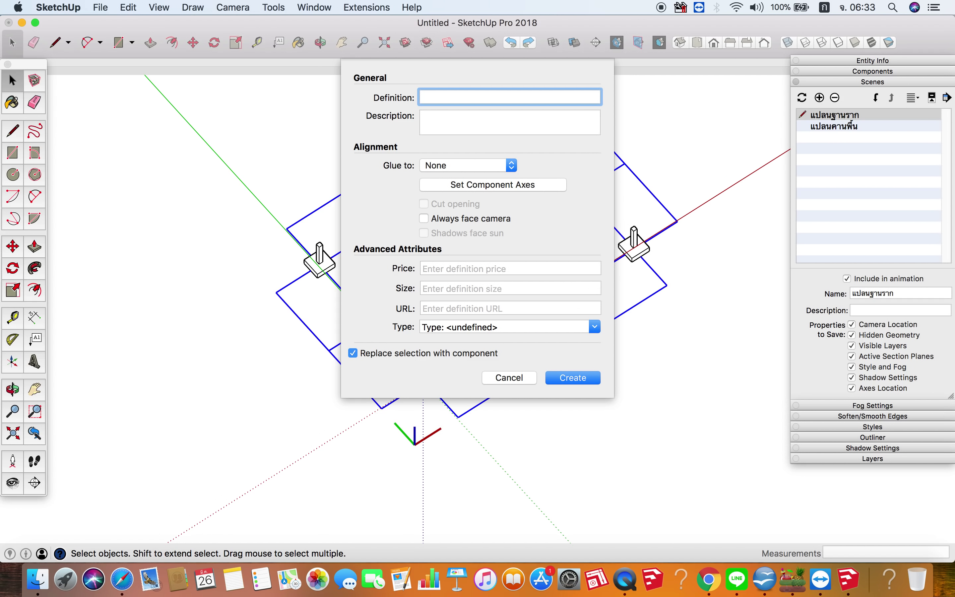
{"action": "type", "text": "เสา"}
{"action": "key", "text": "BackSpace"}
{"action": "key", "text": "BackSpace"}
{"action": "key", "text": "BackSpace"}
{"action": "key", "text": "ctrl+space"}
{"action": "type", "text": "GRI"}
{"action": "type", "text": "D LI"}
{"action": "type", "text": "NE"}
{"action": "key", "text": "Return"}
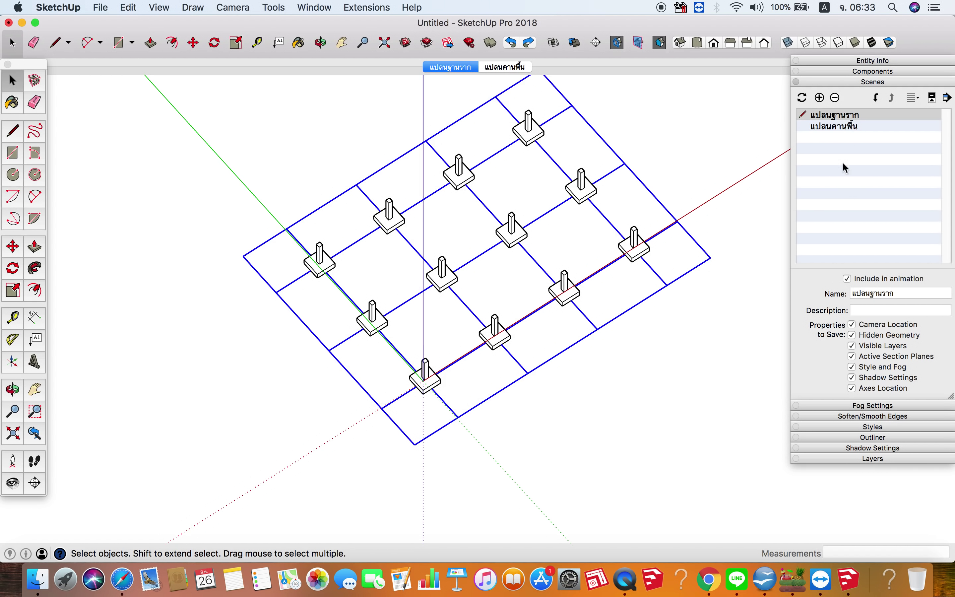
Step: Assign the GRID LINE component to the GRID LINE layer, then restore the footing plan scene
{"action": "left_click", "coordinate": [847, 83]}
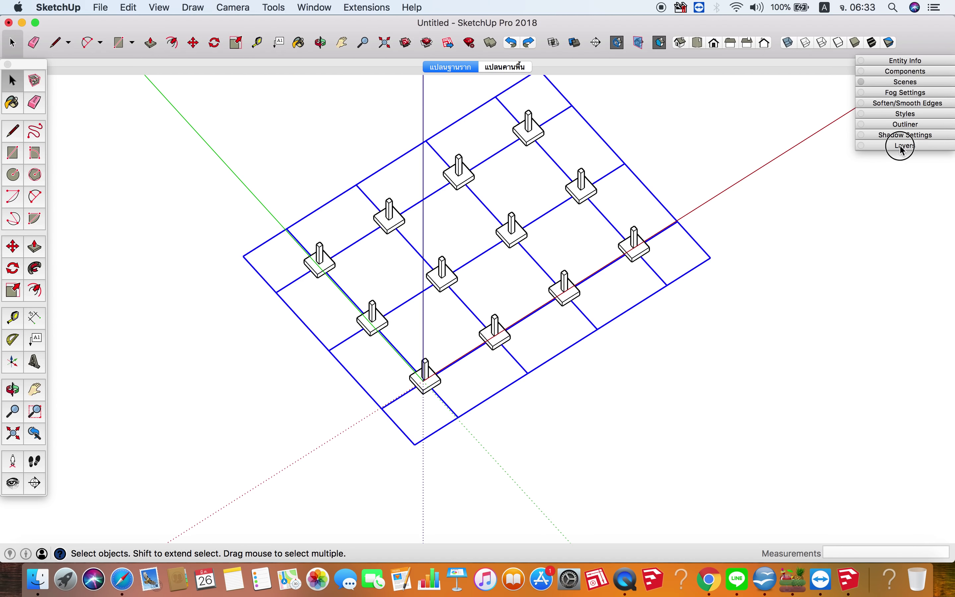
{"action": "left_click", "coordinate": [900, 146]}
{"action": "left_click", "coordinate": [648, 321]}
{"action": "left_click", "coordinate": [665, 282]}
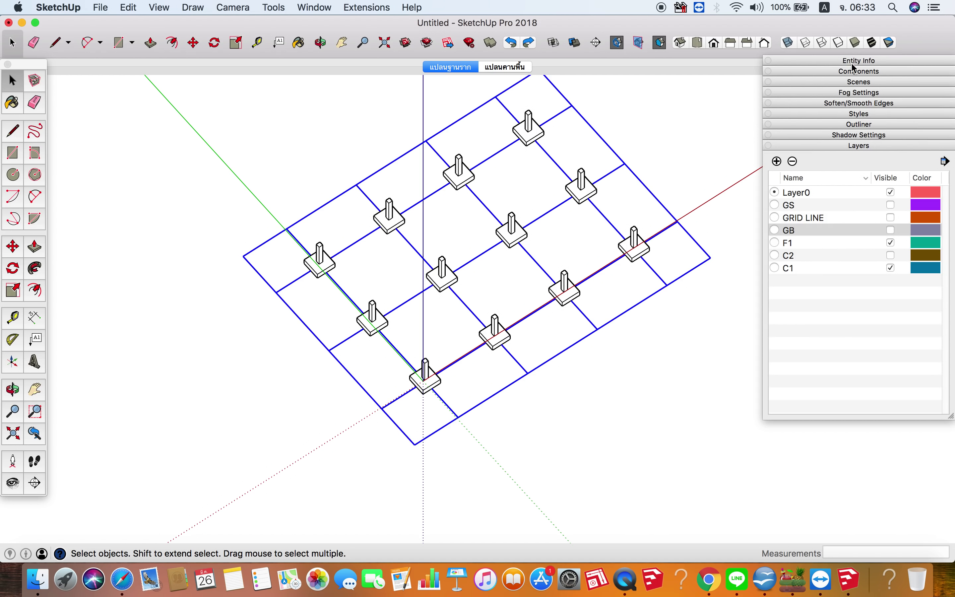
{"action": "left_click", "coordinate": [852, 62]}
{"action": "left_click", "coordinate": [936, 110]}
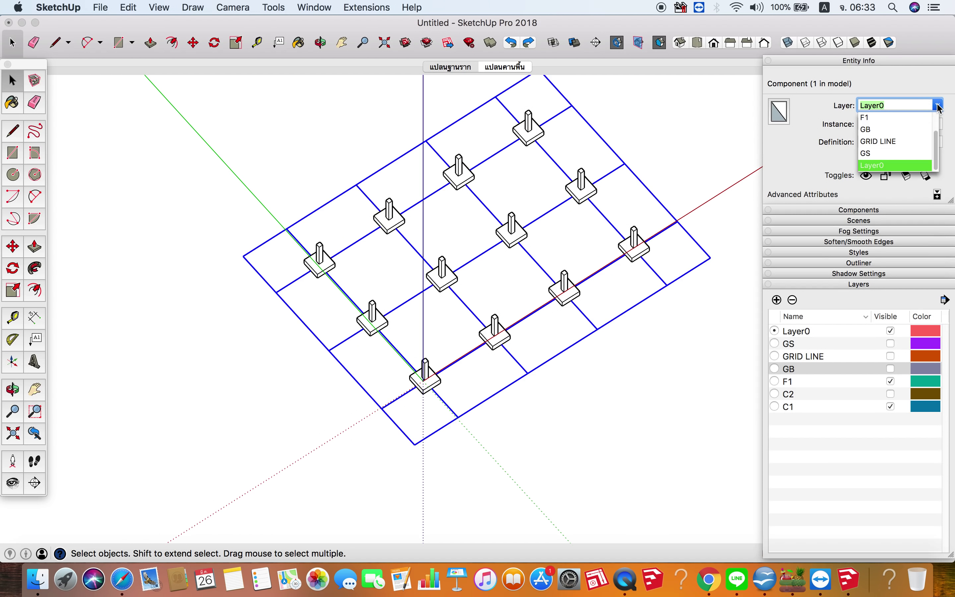
{"action": "left_click", "coordinate": [884, 146]}
{"action": "left_click", "coordinate": [626, 336]}
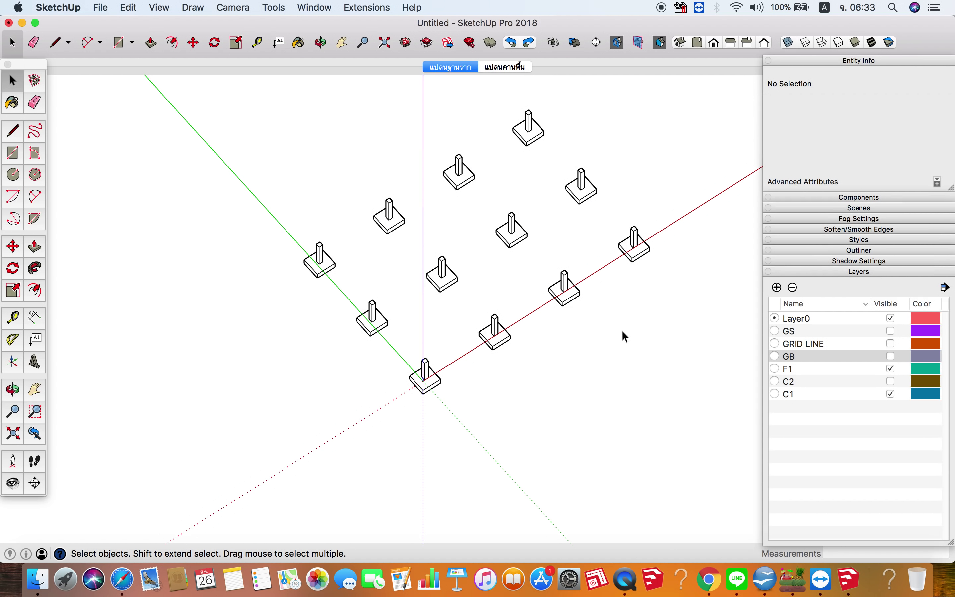
{"action": "left_click", "coordinate": [450, 68]}
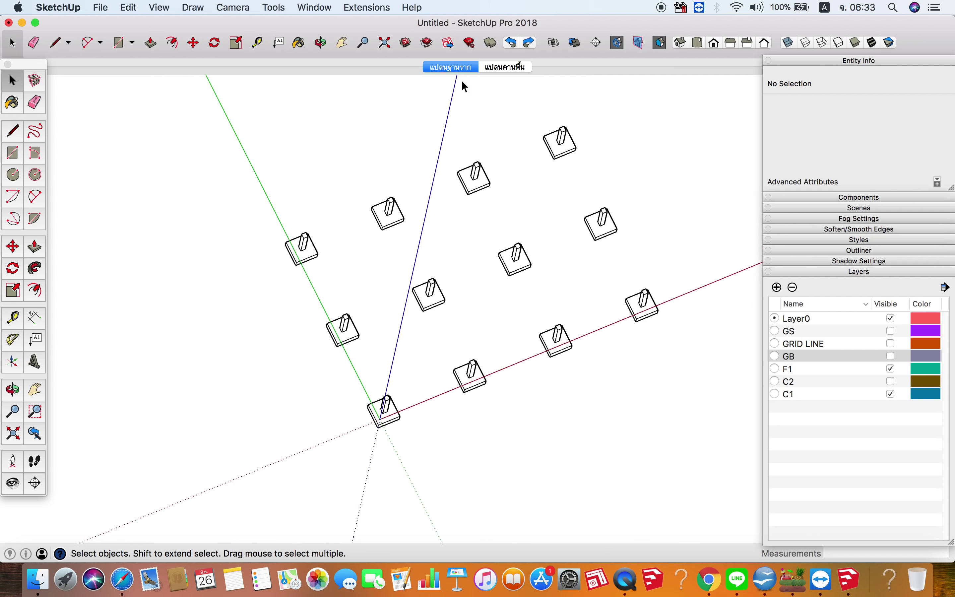
Step: In the แปลนงานพื้น scene, hide layers C2 and GB and show GRID LINE
{"action": "left_click", "coordinate": [506, 70]}
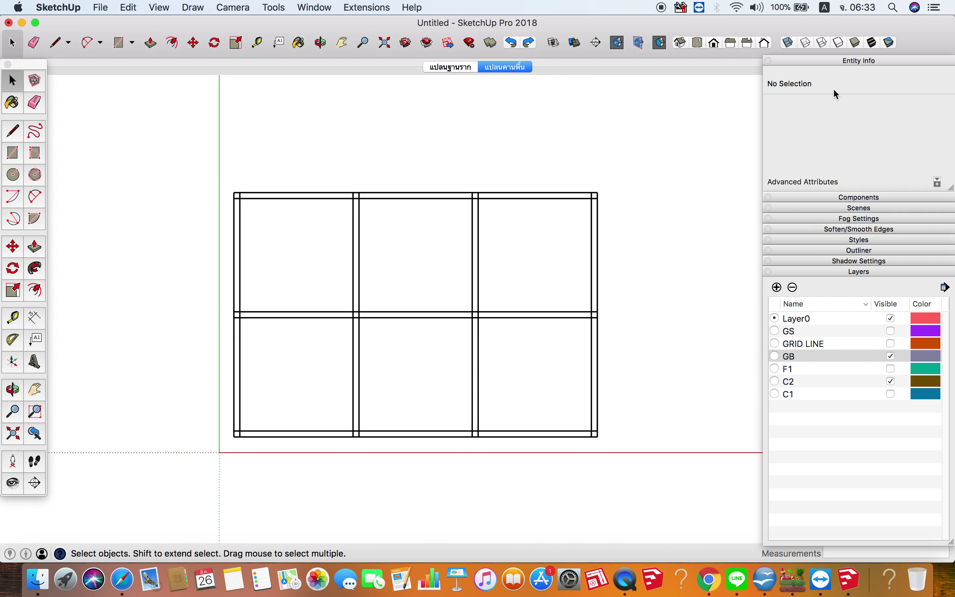
{"action": "left_click", "coordinate": [831, 65]}
{"action": "left_click", "coordinate": [826, 145]}
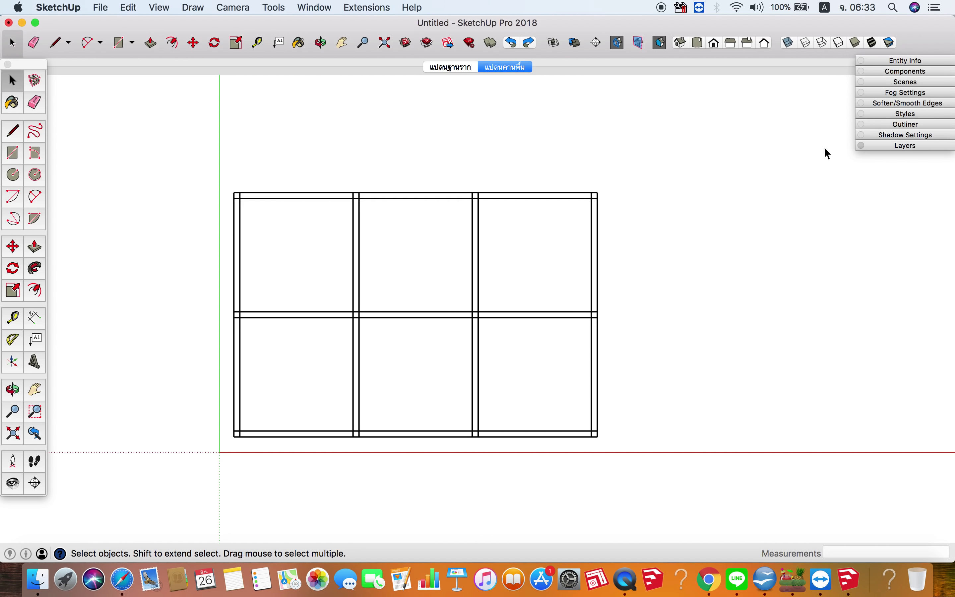
{"action": "left_click", "coordinate": [895, 146]}
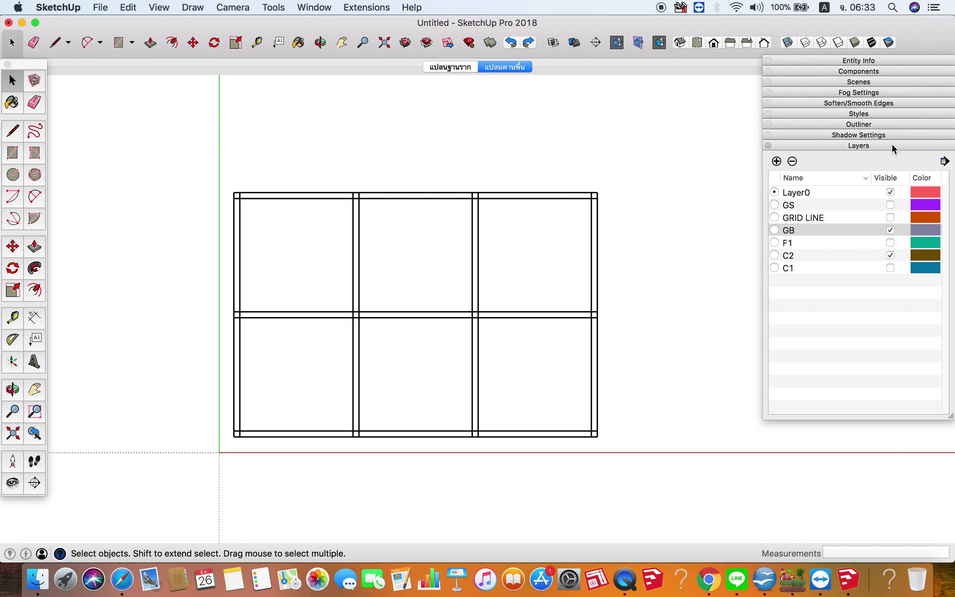
{"action": "left_click", "coordinate": [892, 256]}
{"action": "left_click", "coordinate": [892, 231]}
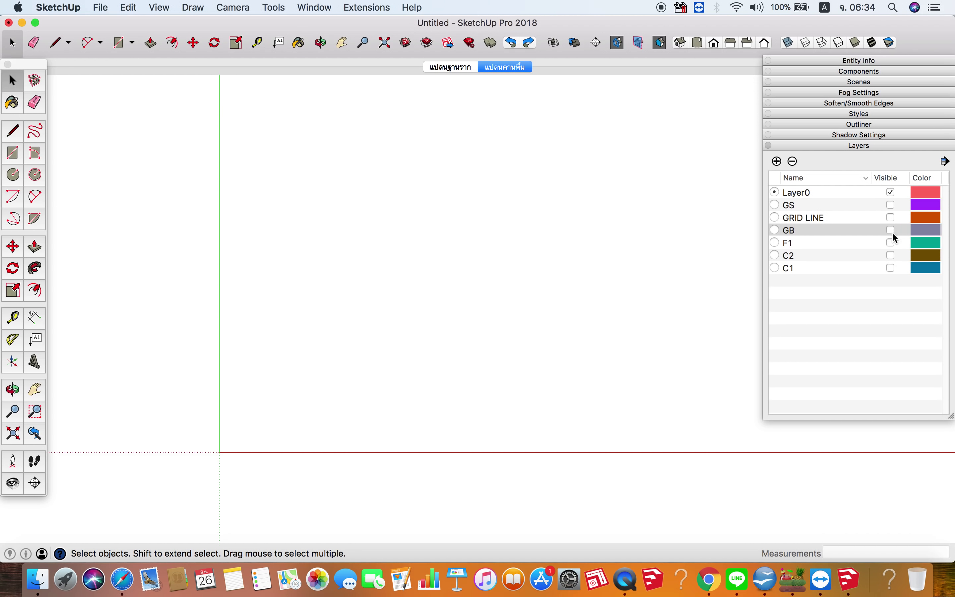
{"action": "left_click", "coordinate": [891, 218]}
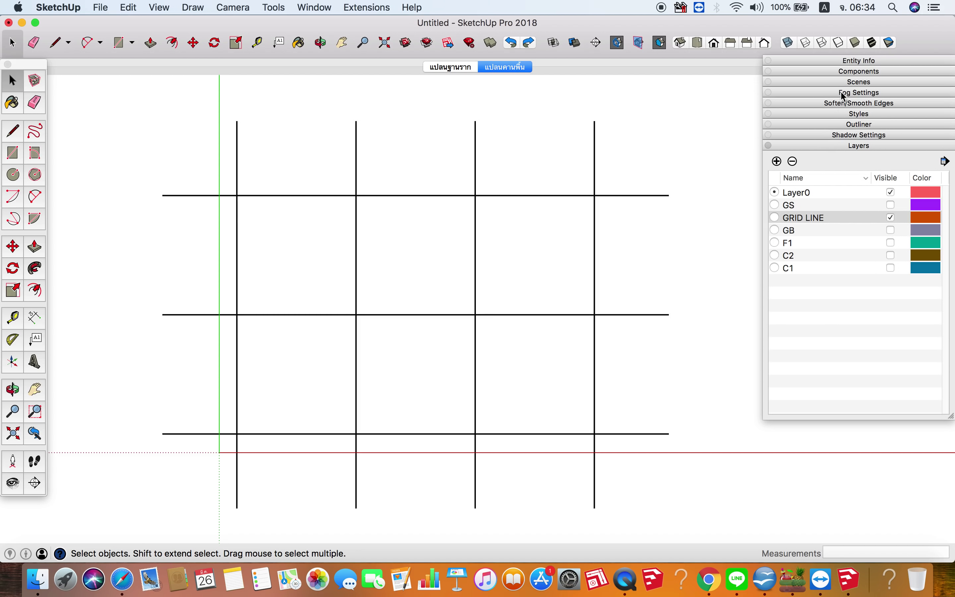
Step: Add a new scene from this view and begin renaming it
{"action": "left_click", "coordinate": [844, 81]}
{"action": "left_click", "coordinate": [791, 98]}
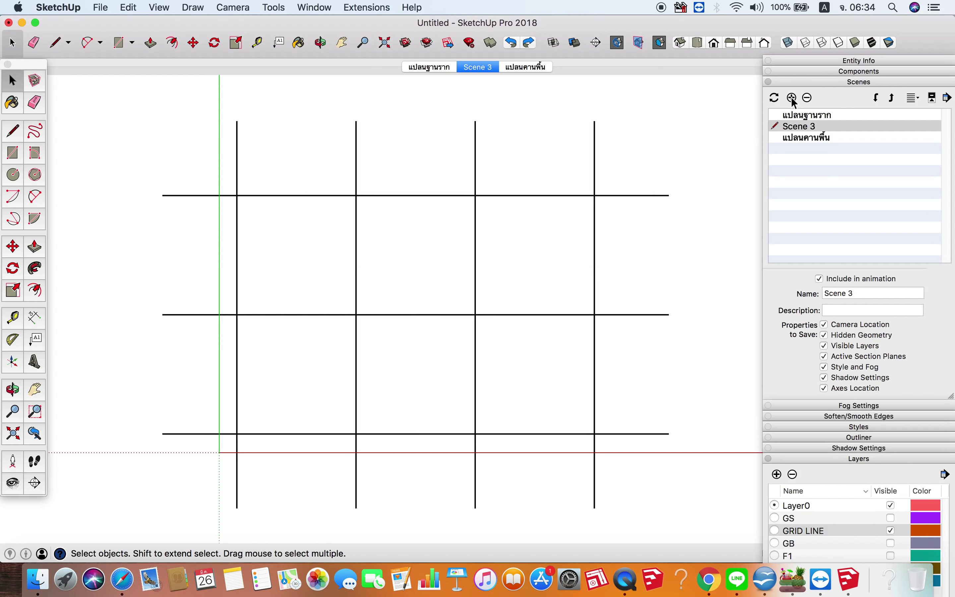
{"action": "left_click", "coordinate": [865, 293]}
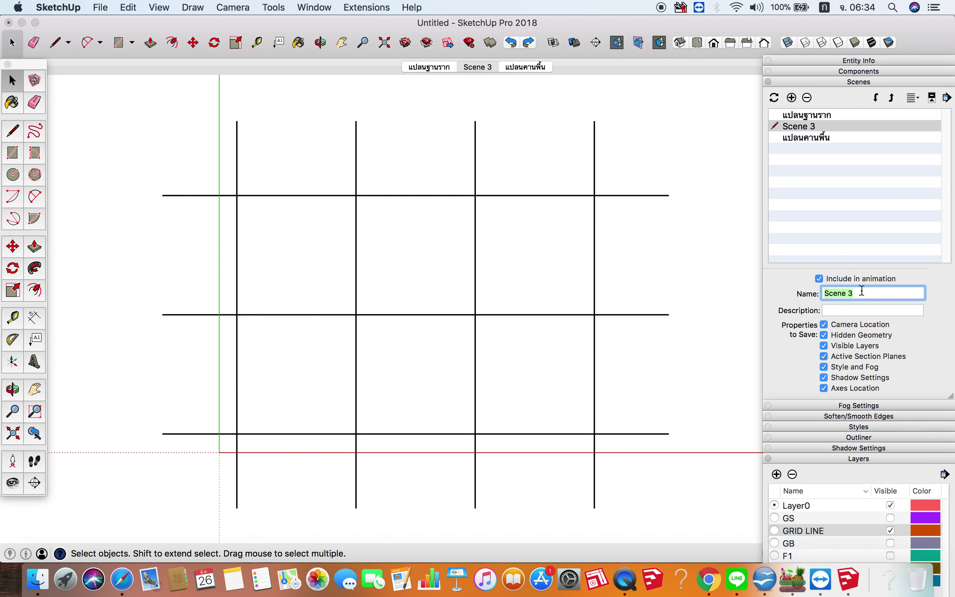
{"action": "type", "text": "เ"}
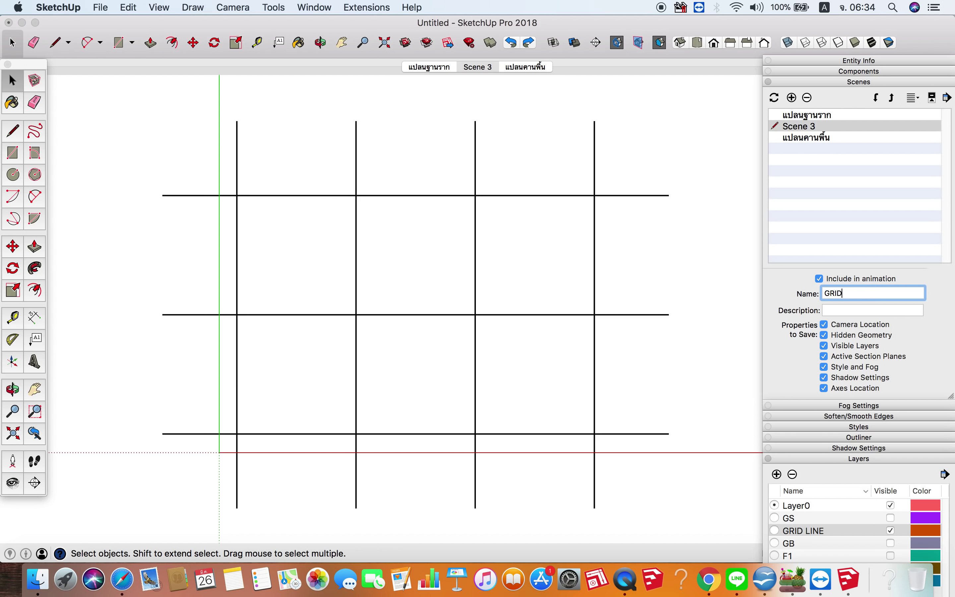
{"action": "type", "text": "LINE"}
Step: Name Scene 3 GRID LINE, move it after แปลนคานพื้น, and preview each scene
{"action": "key", "text": "Return"}
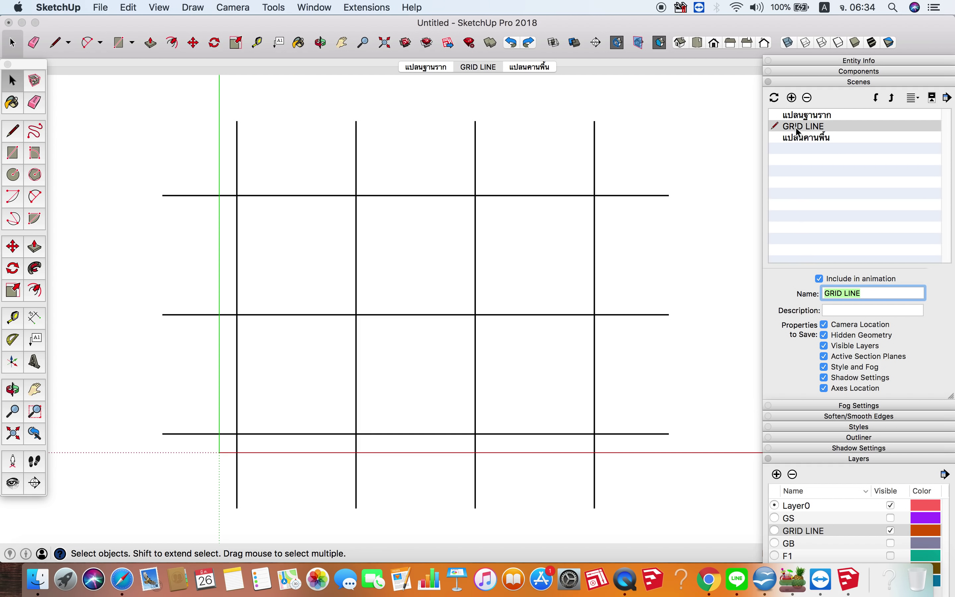
{"action": "left_click", "coordinate": [875, 98]}
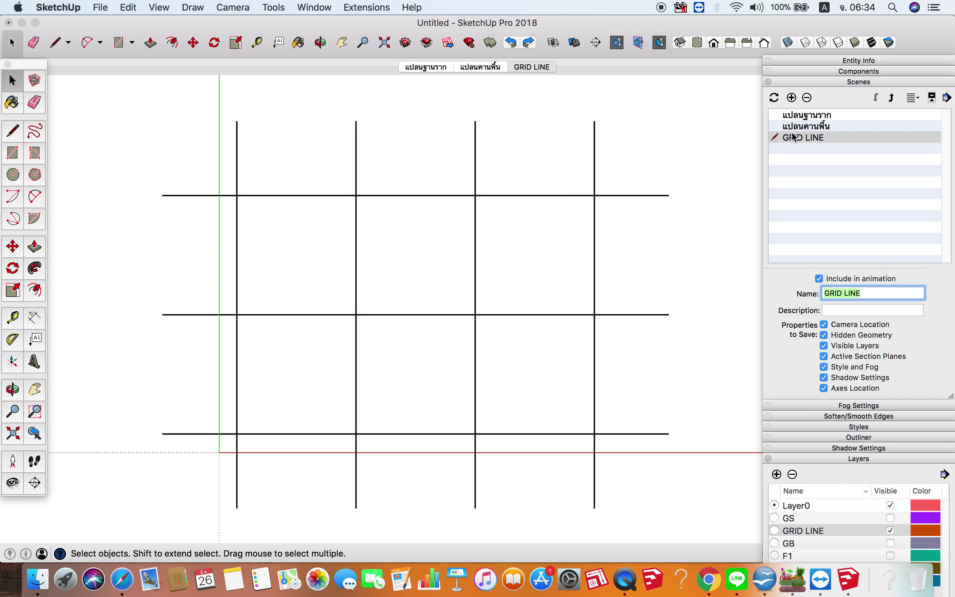
{"action": "left_click", "coordinate": [415, 70]}
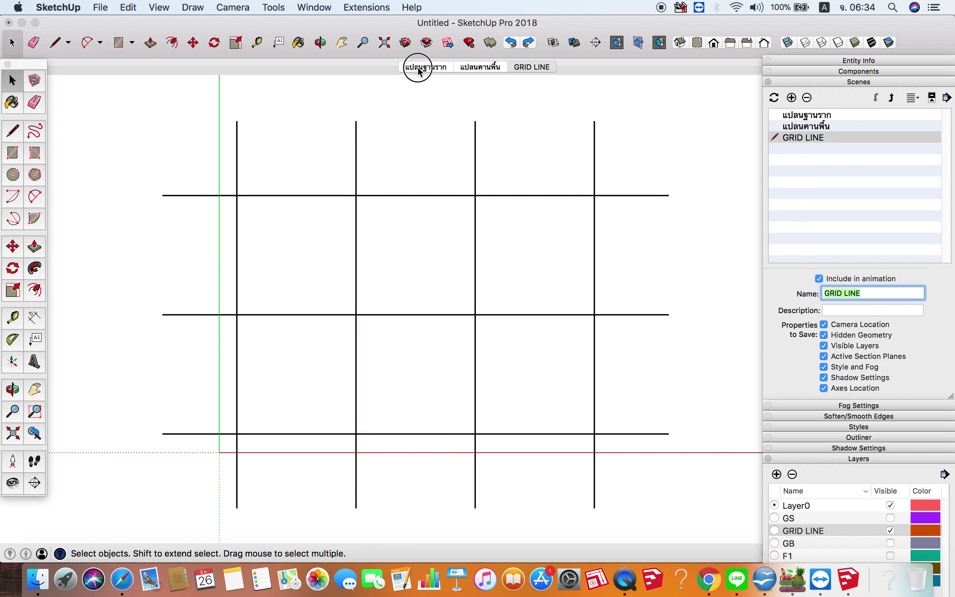
{"action": "left_click", "coordinate": [472, 70]}
{"action": "left_click", "coordinate": [525, 68]}
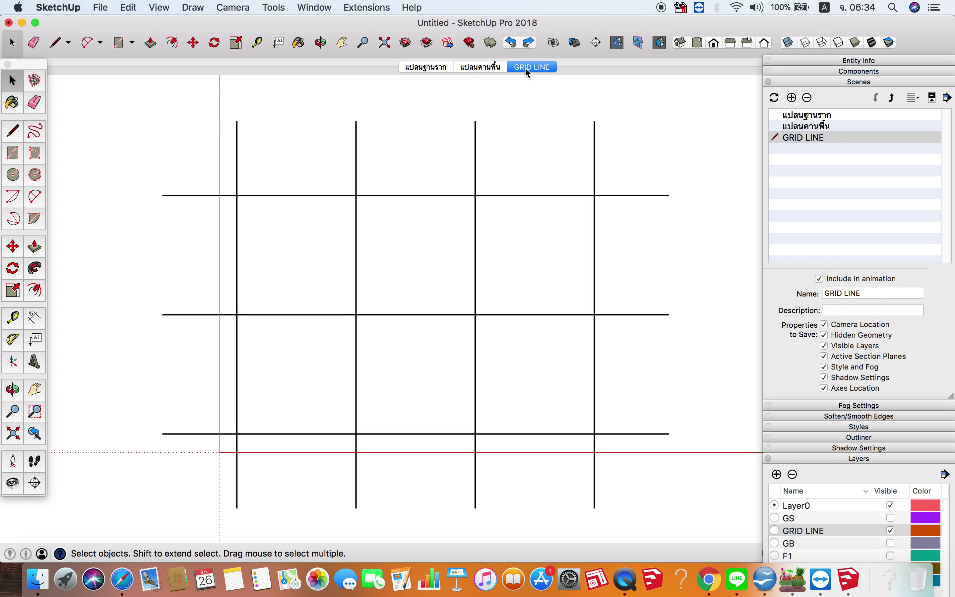
{"action": "left_click", "coordinate": [831, 82]}
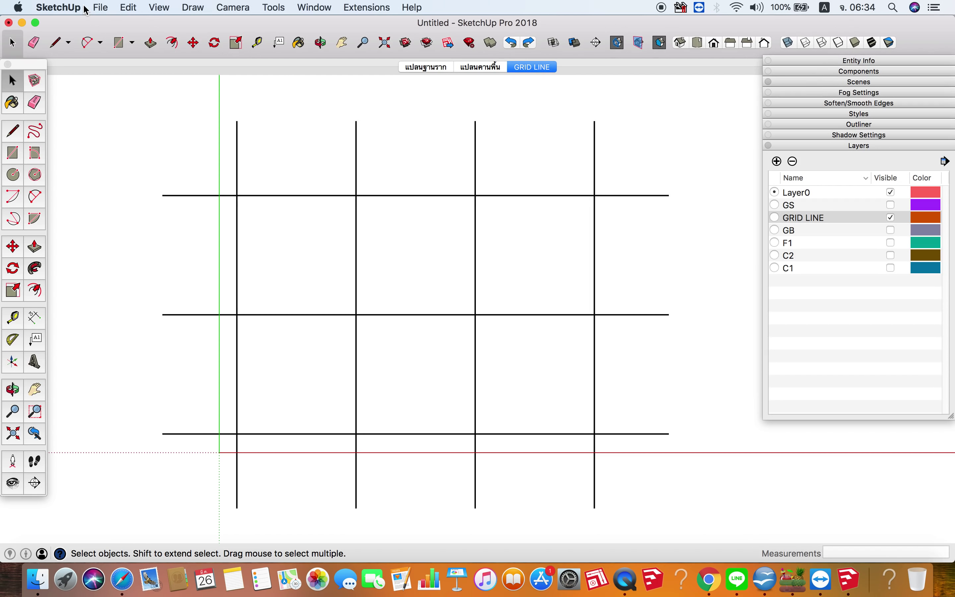
Step: Save the model under the name HHH, then send it to LayOut
{"action": "left_click", "coordinate": [100, 8]}
{"action": "left_click", "coordinate": [114, 81]}
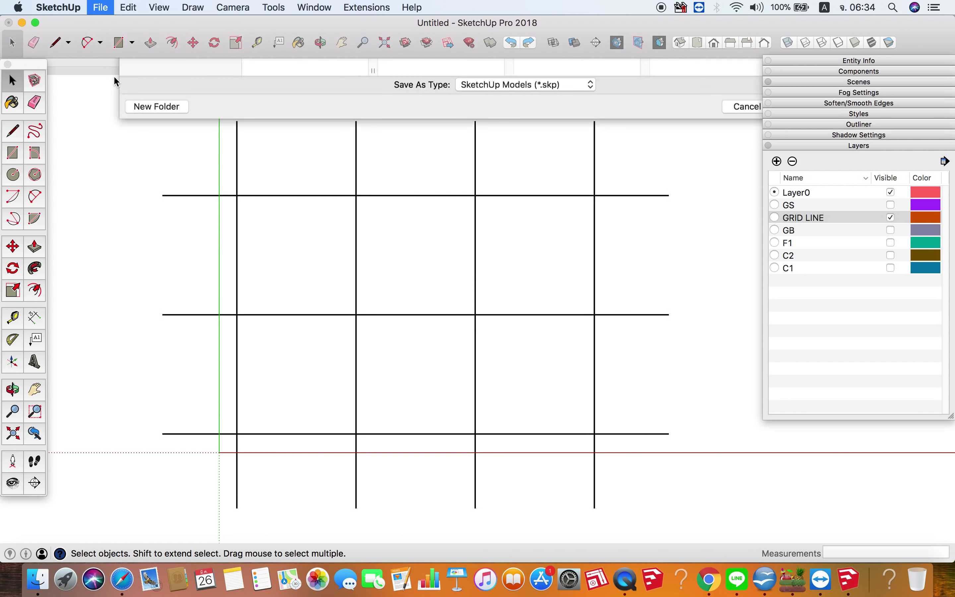
{"action": "type", "text": "HHH.skp"}
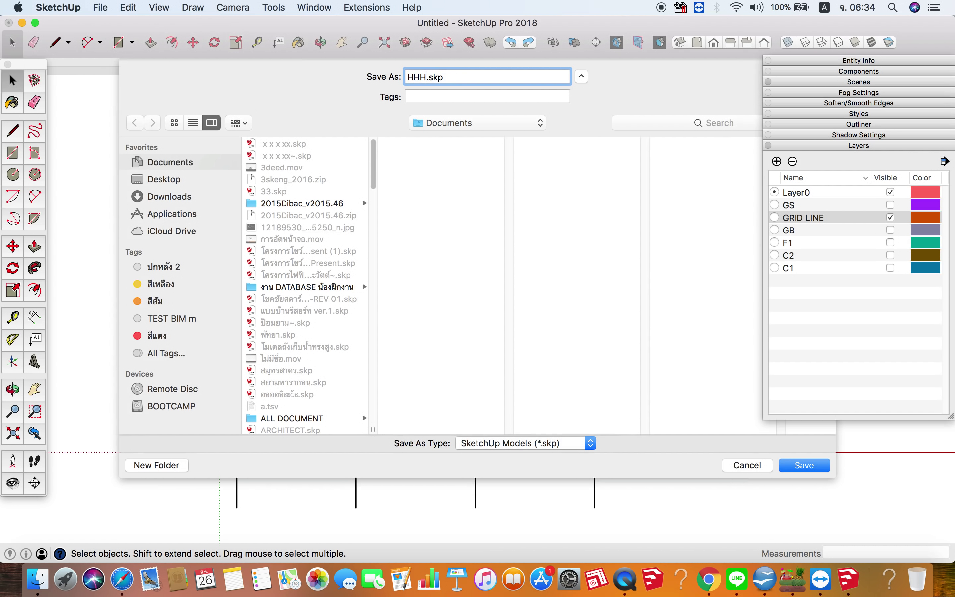
{"action": "key", "text": "Return"}
{"action": "left_click", "coordinate": [100, 7]}
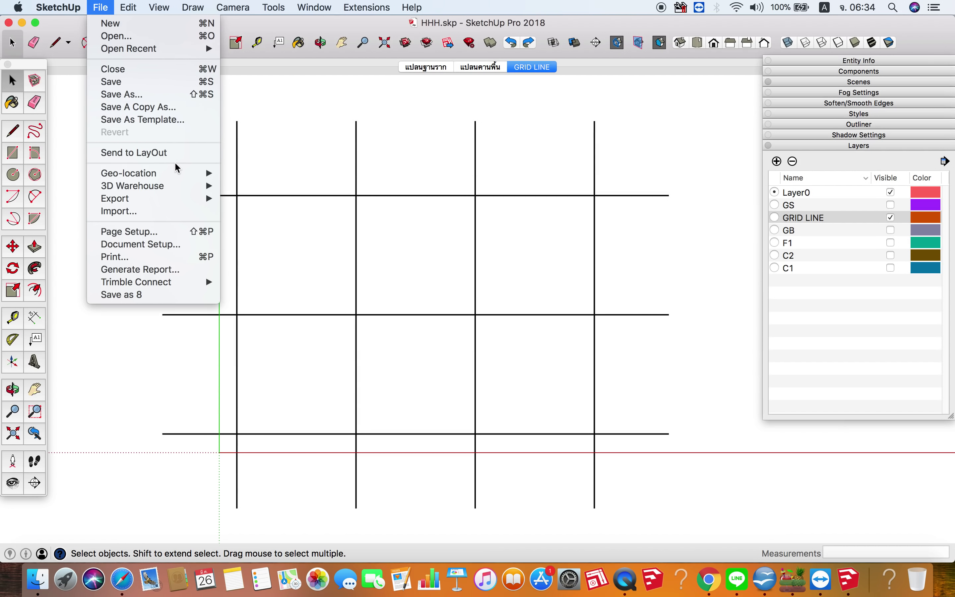
{"action": "left_click", "coordinate": [177, 154]}
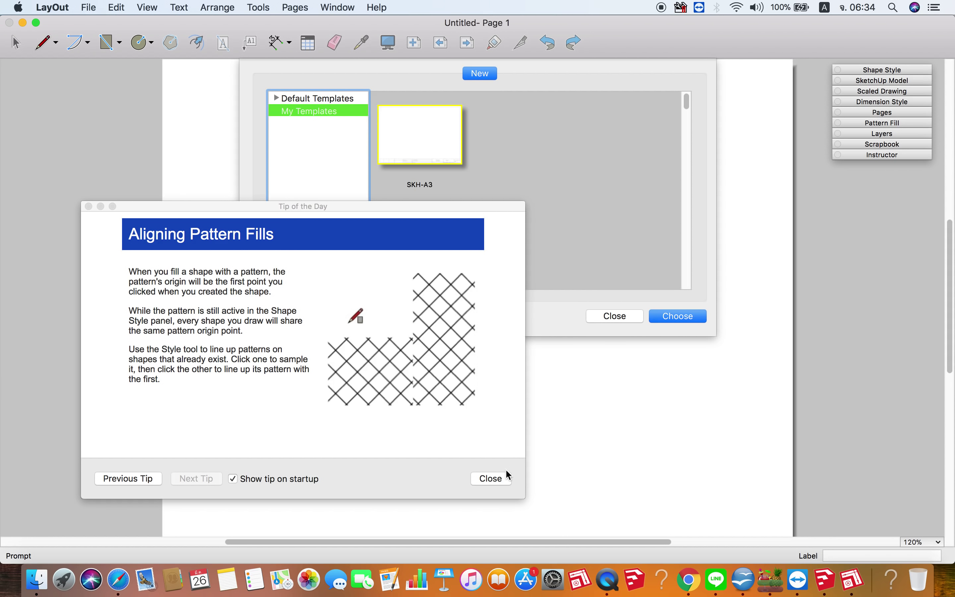
Step: Dismiss Tip of the Day and create a new document from the SKH-A3 template
{"action": "left_click", "coordinate": [492, 478]}
{"action": "left_click", "coordinate": [415, 135]}
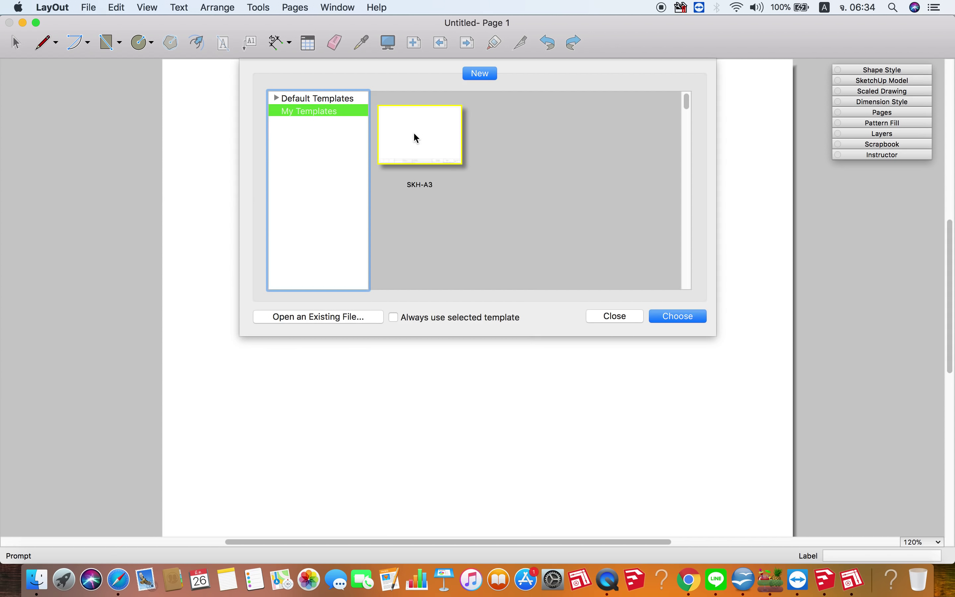
{"action": "double_click", "coordinate": [415, 134]}
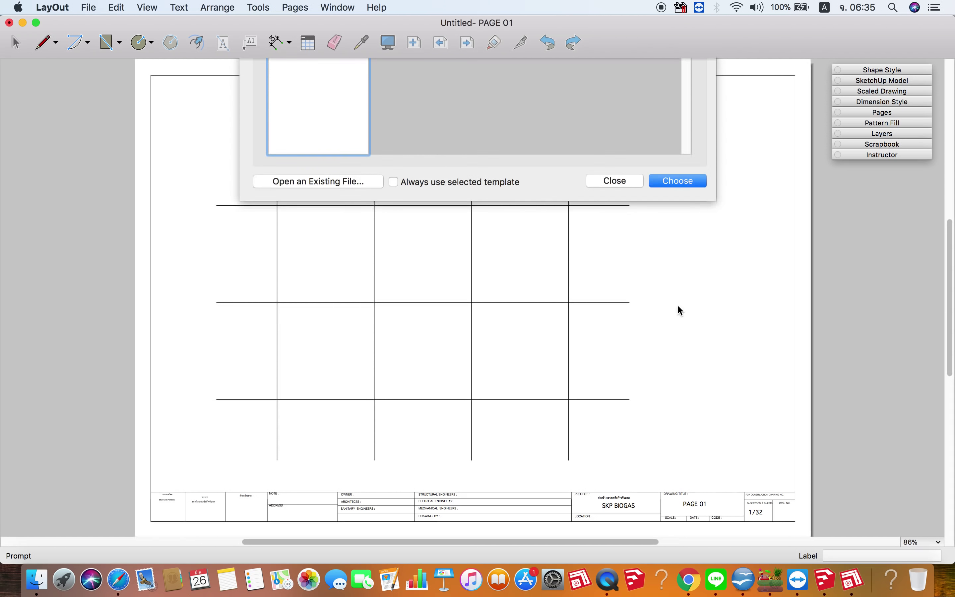
Step: Move the grid viewport up and right on the sheet and widen it slightly
{"action": "left_click_drag", "start_coordinate": [572, 315], "coordinate": [602, 279]}
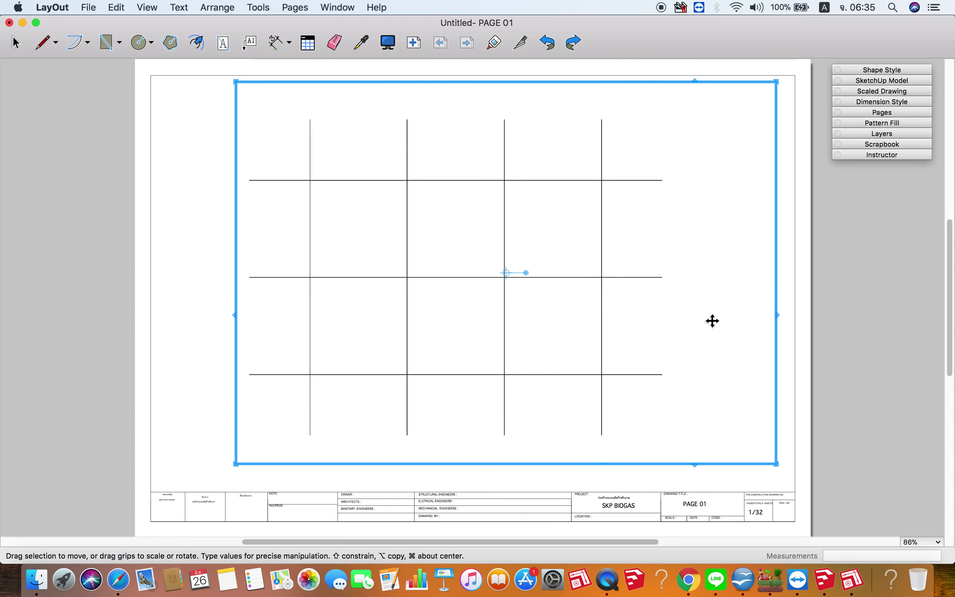
{"action": "mouse_move", "coordinate": [776, 315]}
{"action": "left_mouse_down"}
{"action": "mouse_move", "coordinate": [761, 321]}
{"action": "mouse_move", "coordinate": [786, 318]}
{"action": "left_mouse_up"}
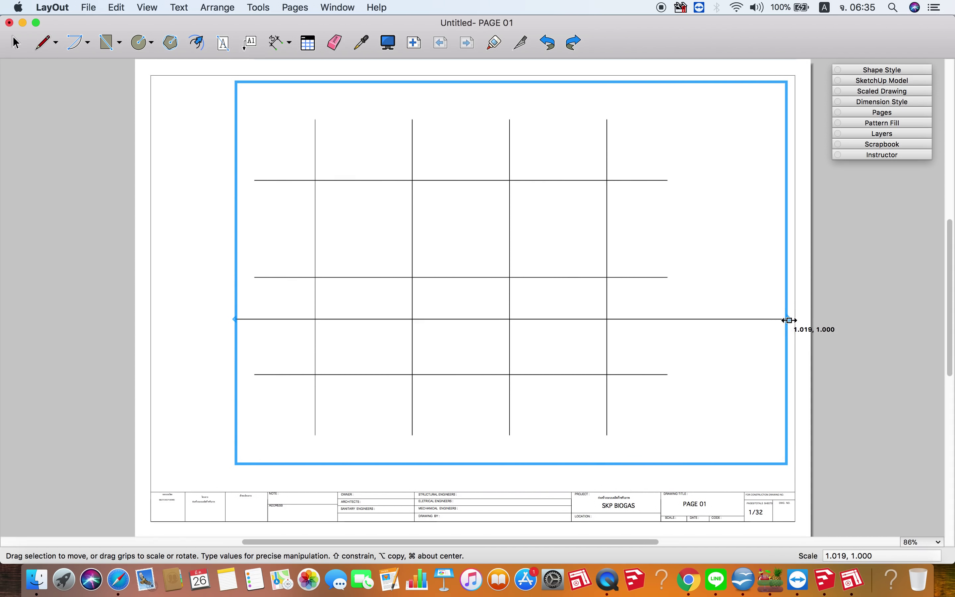
{"action": "left_click", "coordinate": [891, 315]}
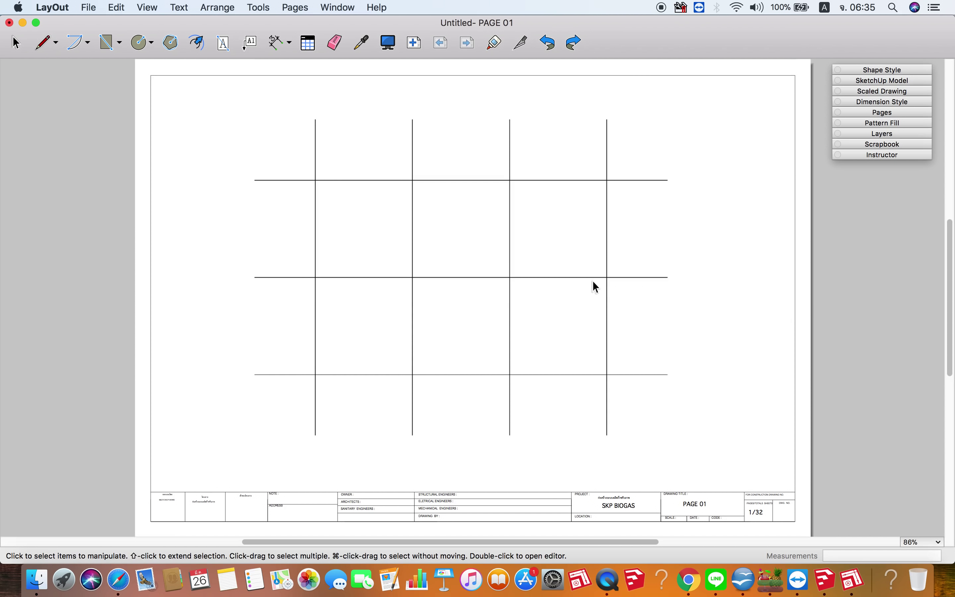
{"action": "left_click", "coordinate": [595, 278]}
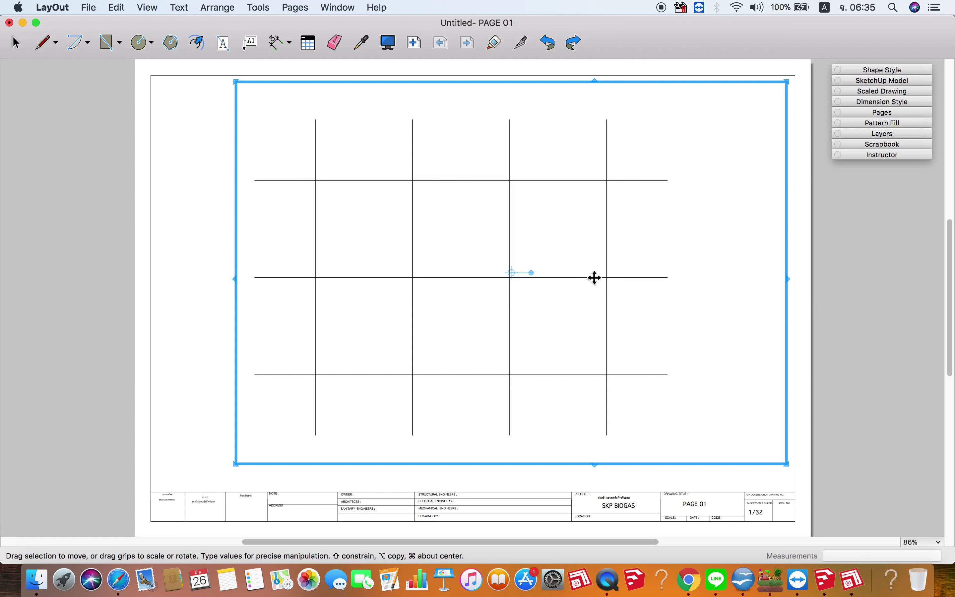
Step: Add a custom 1.0 mm = 75 mm drawing scale in Preferences > Scales
{"action": "left_click", "coordinate": [885, 81]}
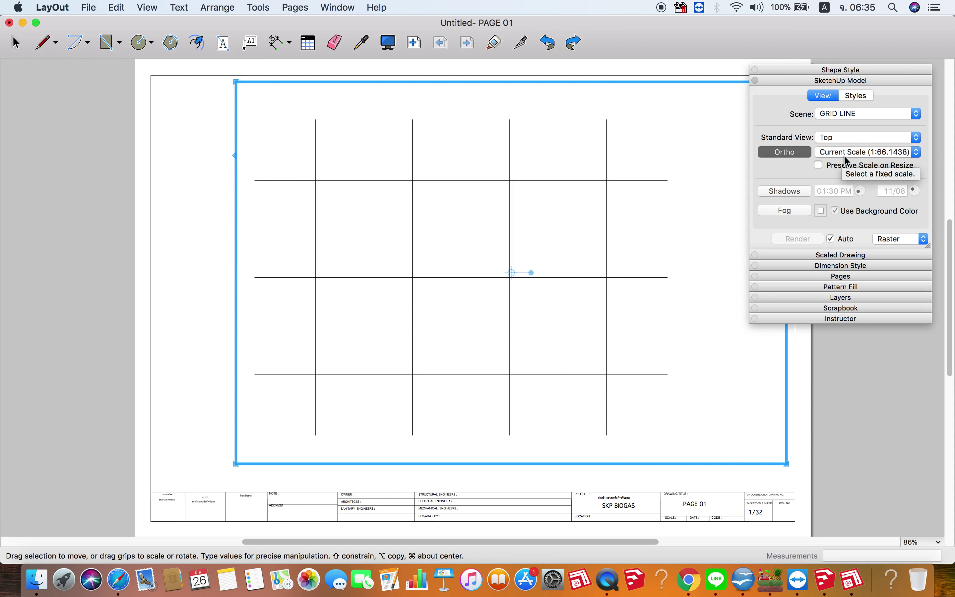
{"action": "left_click", "coordinate": [870, 157]}
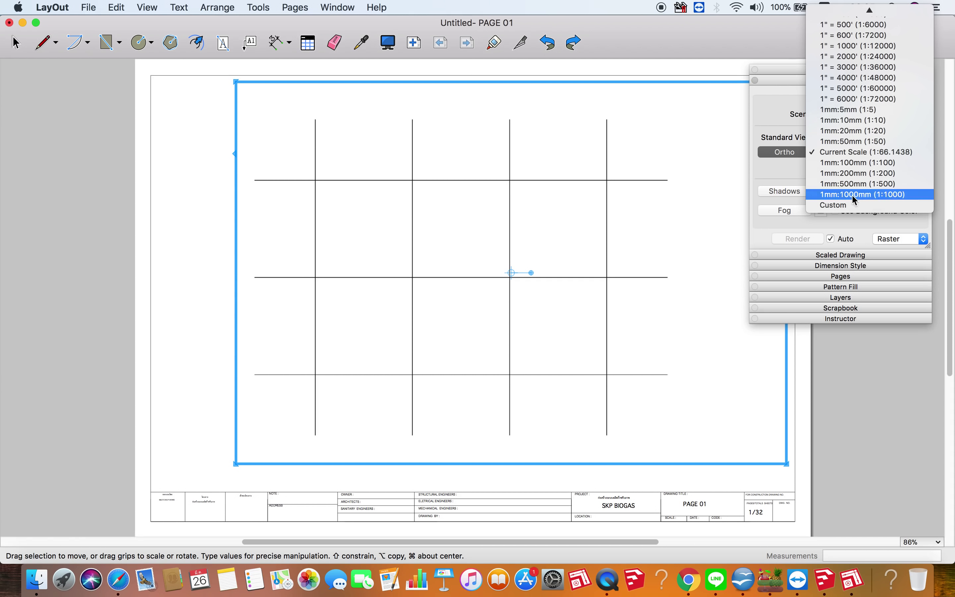
{"action": "left_click", "coordinate": [846, 206]}
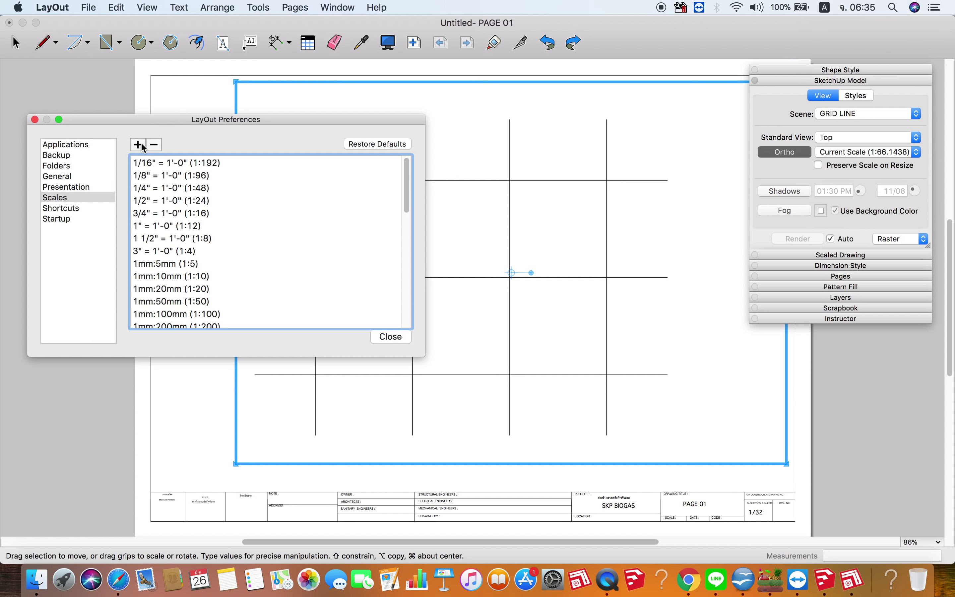
{"action": "left_click", "coordinate": [138, 145]}
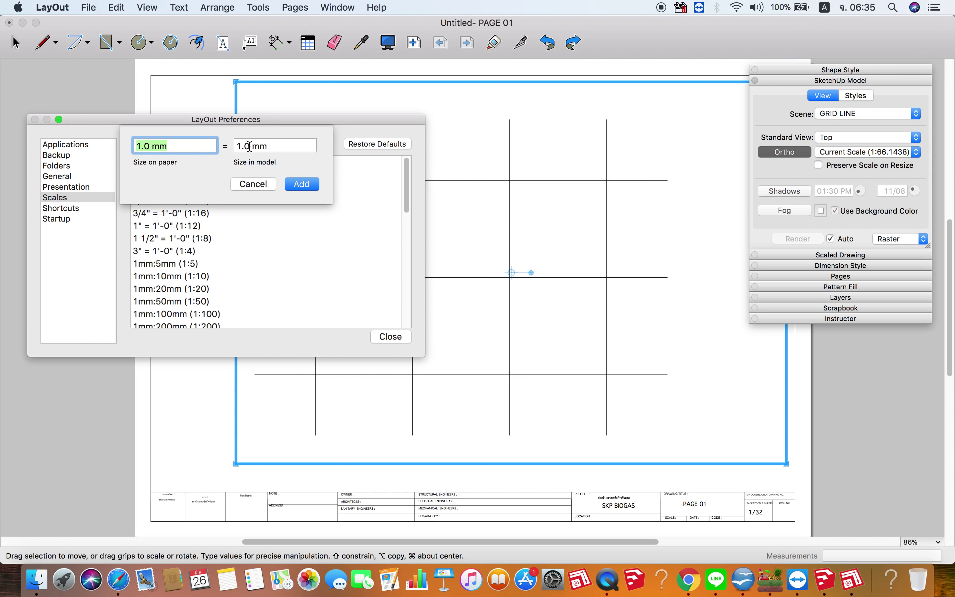
{"action": "double_click", "coordinate": [250, 146]}
{"action": "type", "text": "7"}
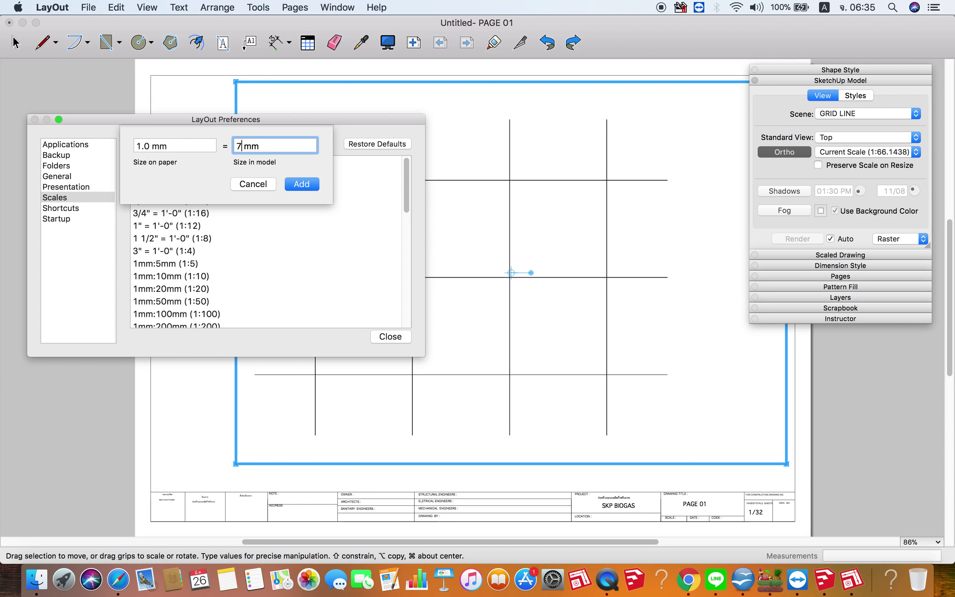
{"action": "type", "text": "5"}
{"action": "left_click", "coordinate": [301, 184]}
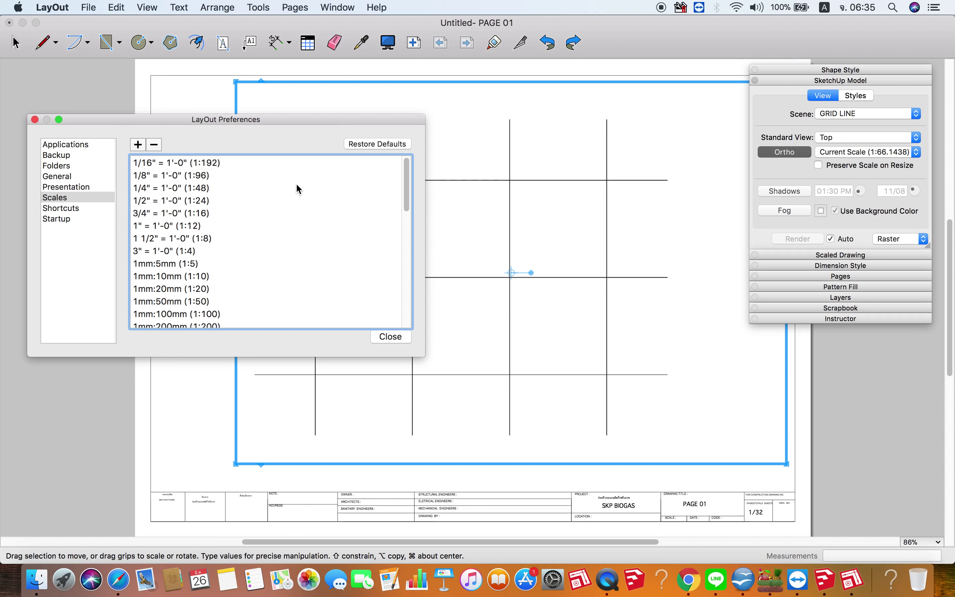
{"action": "left_click", "coordinate": [390, 337]}
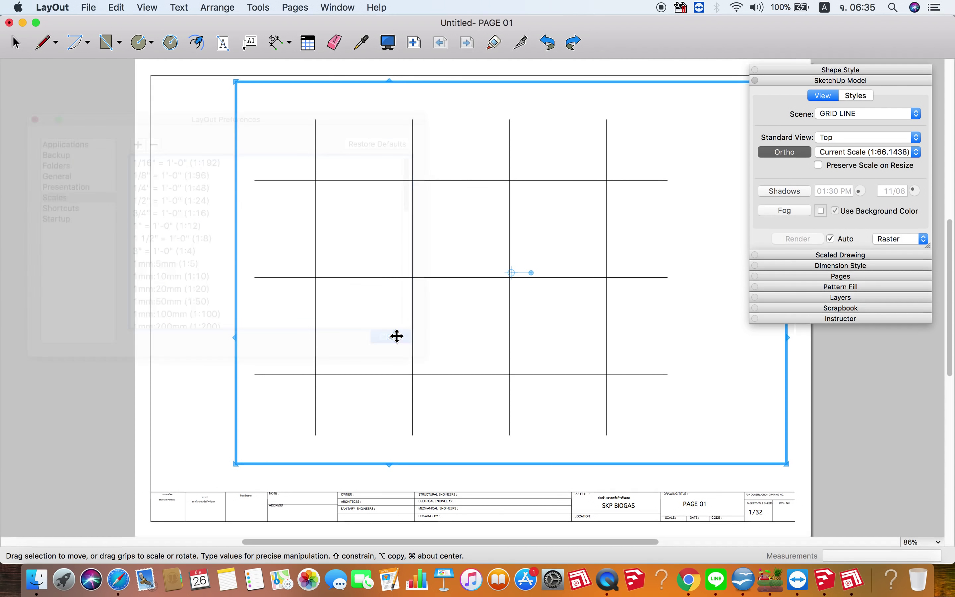
Step: Set the grid viewport to 1:75 and narrow its frame around the grid
{"action": "left_click", "coordinate": [888, 152]}
{"action": "scroll", "coordinate": [880, 169], "scroll_direction": "up", "scroll_amount": 5}
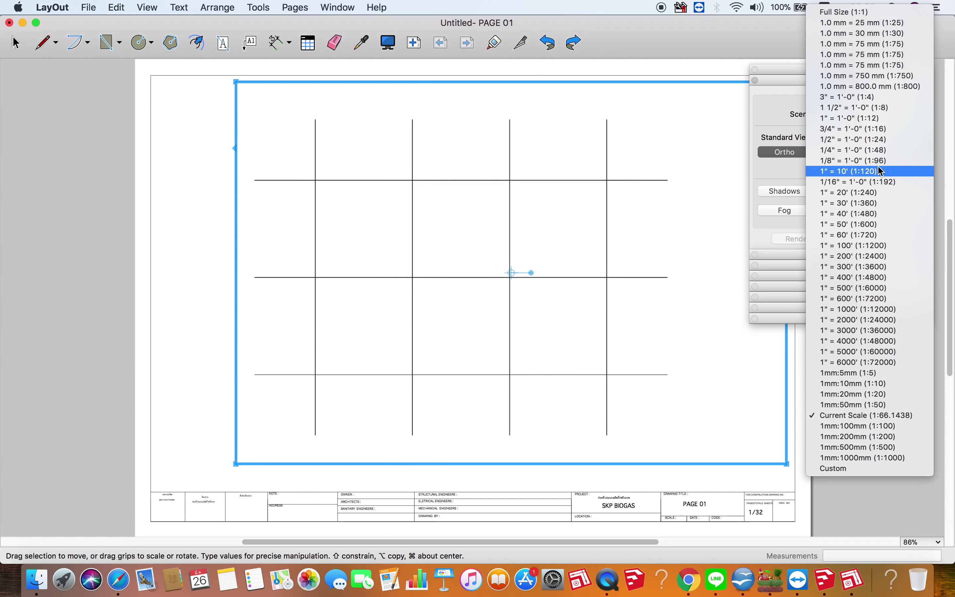
{"action": "left_click", "coordinate": [871, 50]}
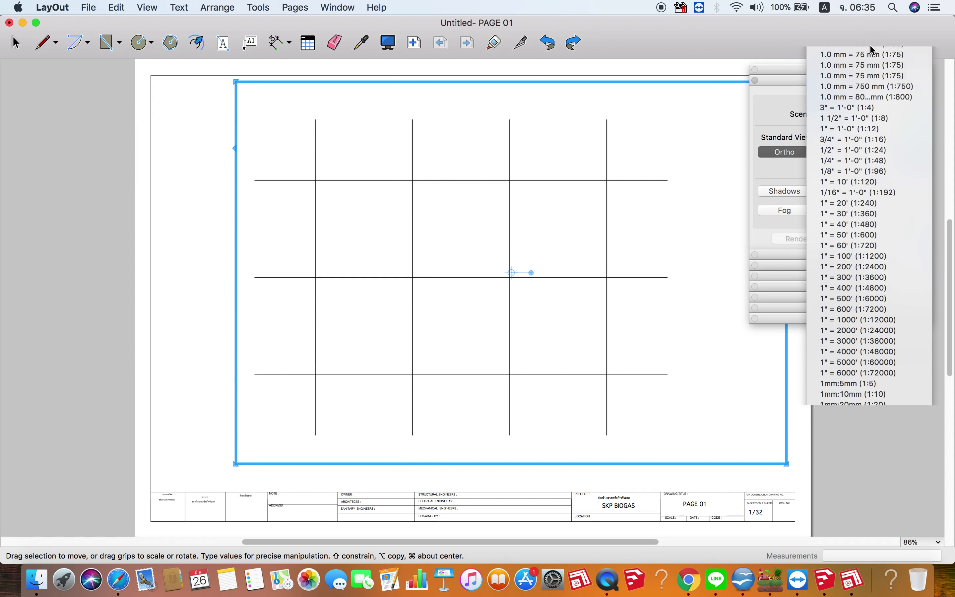
{"action": "scroll", "coordinate": [391, 272], "scroll_direction": "down", "scroll_amount": 3}
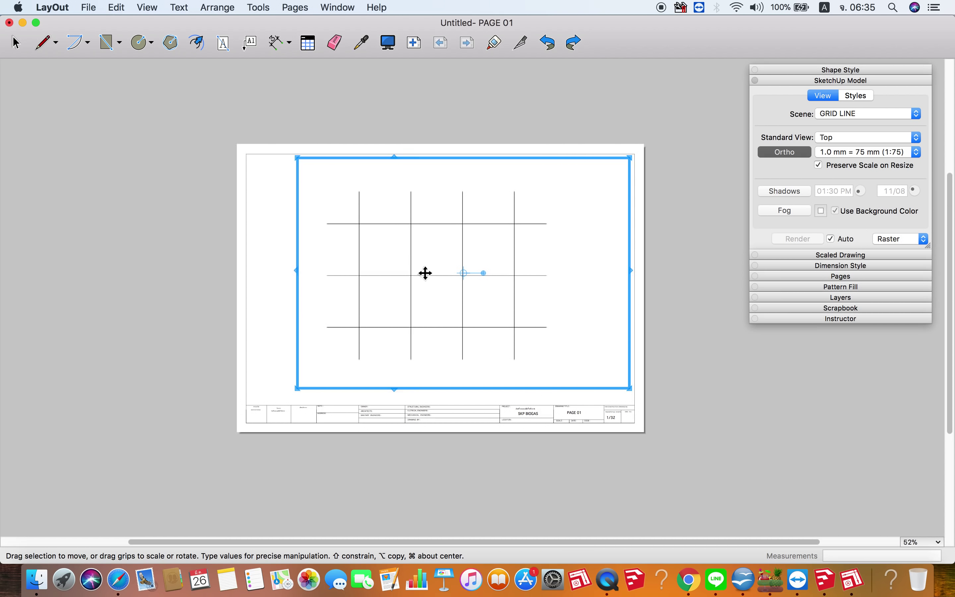
{"action": "left_click_drag", "start_coordinate": [629, 314], "coordinate": [518, 327]}
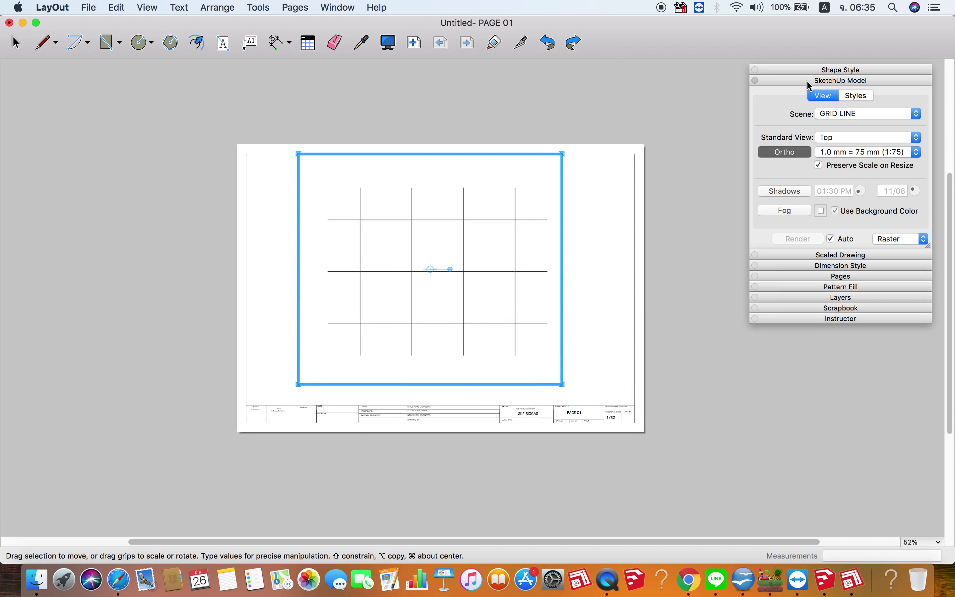
Step: Create a new layer named GRID LINE in the Layers panel
{"action": "left_click", "coordinate": [807, 80]}
{"action": "left_click", "coordinate": [873, 134]}
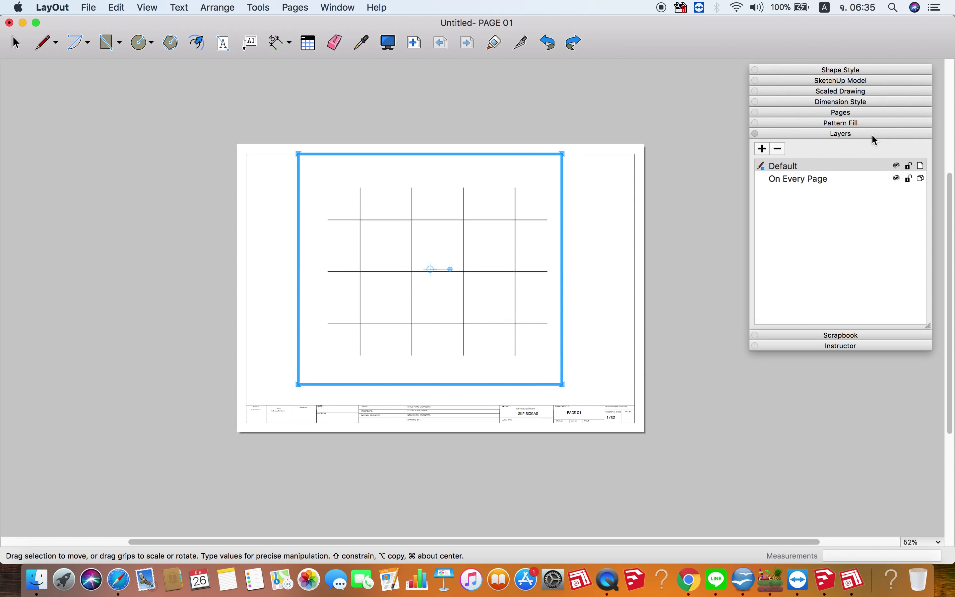
{"action": "left_click", "coordinate": [762, 150]}
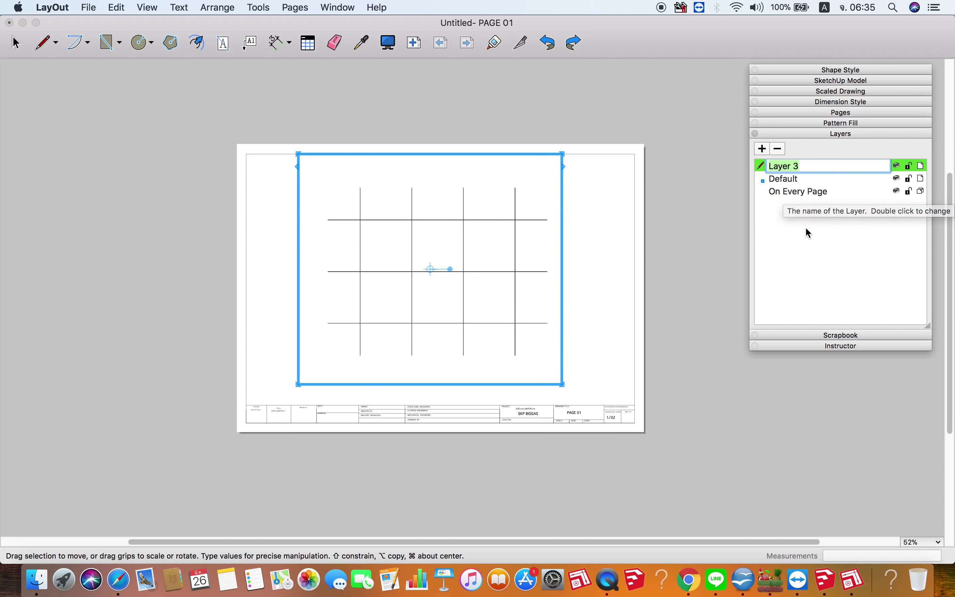
{"action": "type", "text": "GRID LINE"}
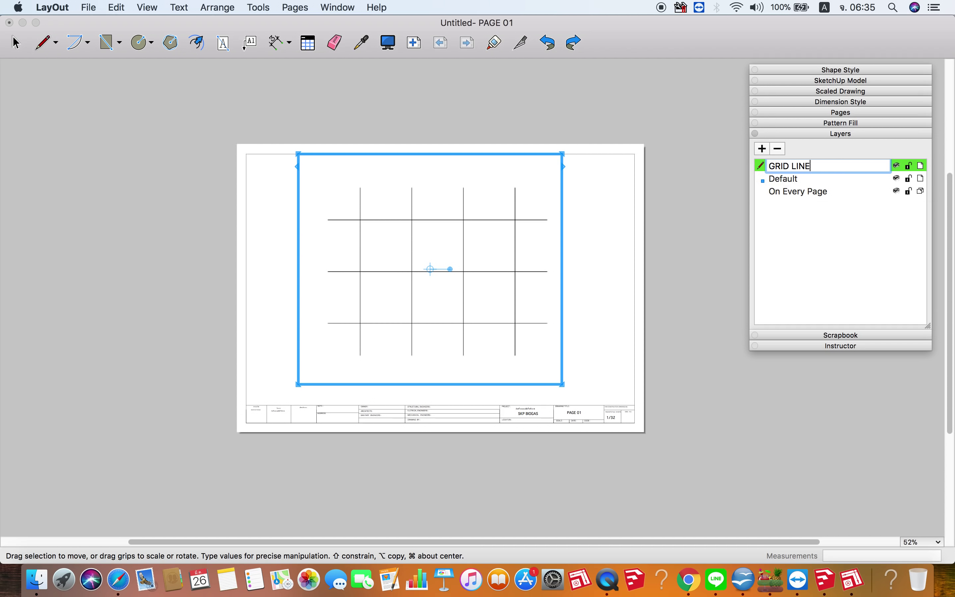
{"action": "key", "text": "Return"}
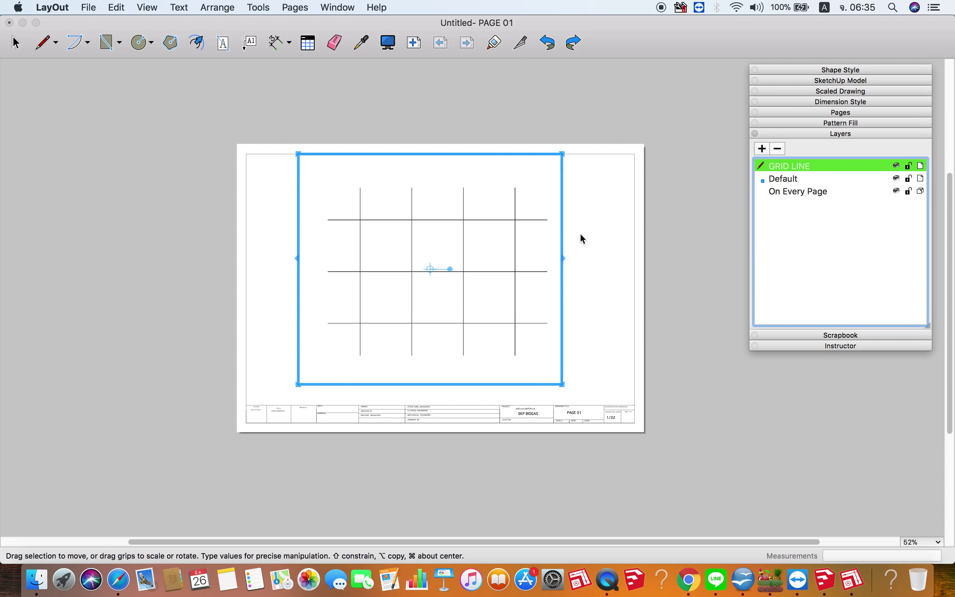
Step: Move the grid viewport onto the GRID LINE layer and make Default active
{"action": "right_click", "coordinate": [504, 221]}
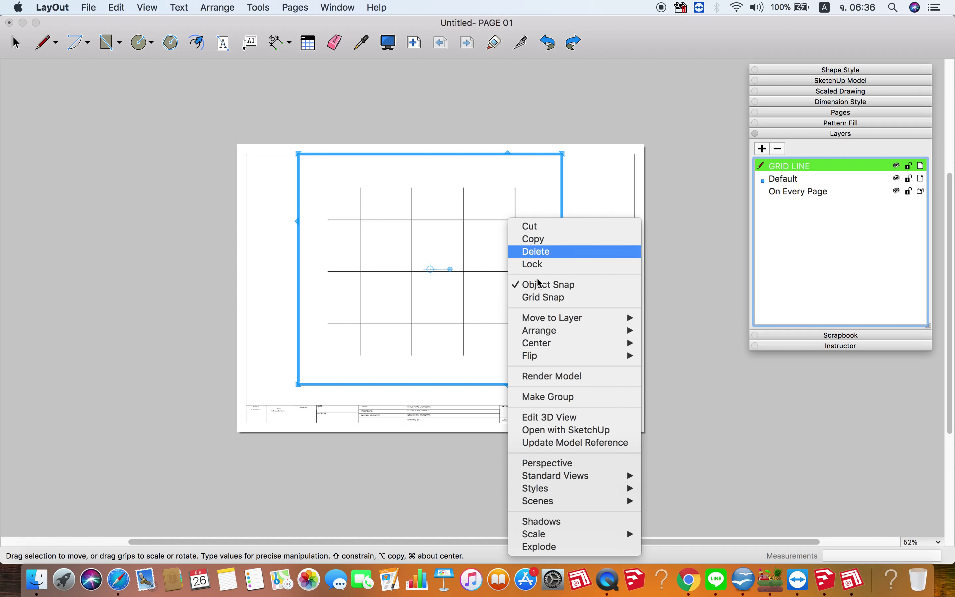
{"action": "mouse_move", "coordinate": [552, 318]}
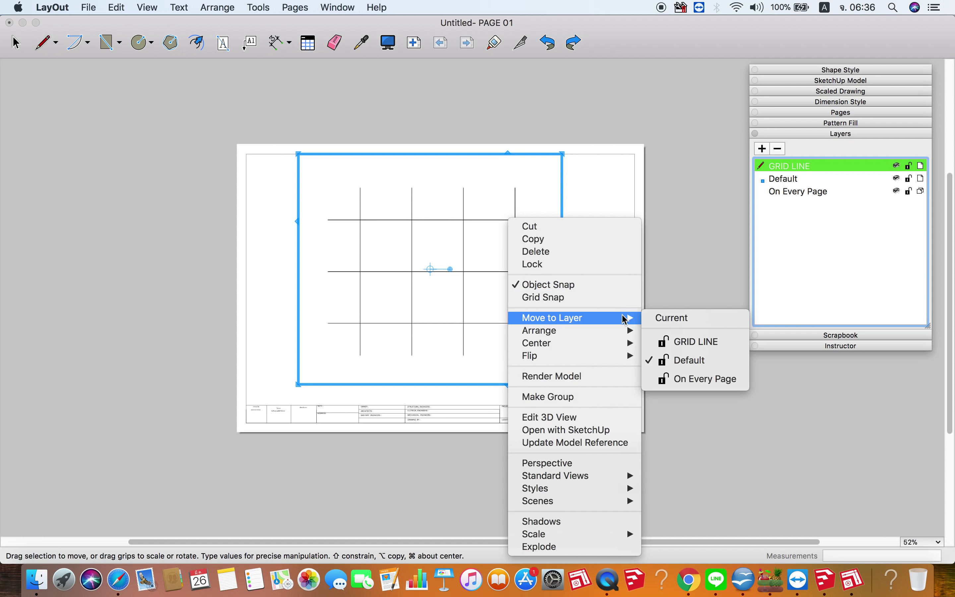
{"action": "left_click", "coordinate": [687, 341]}
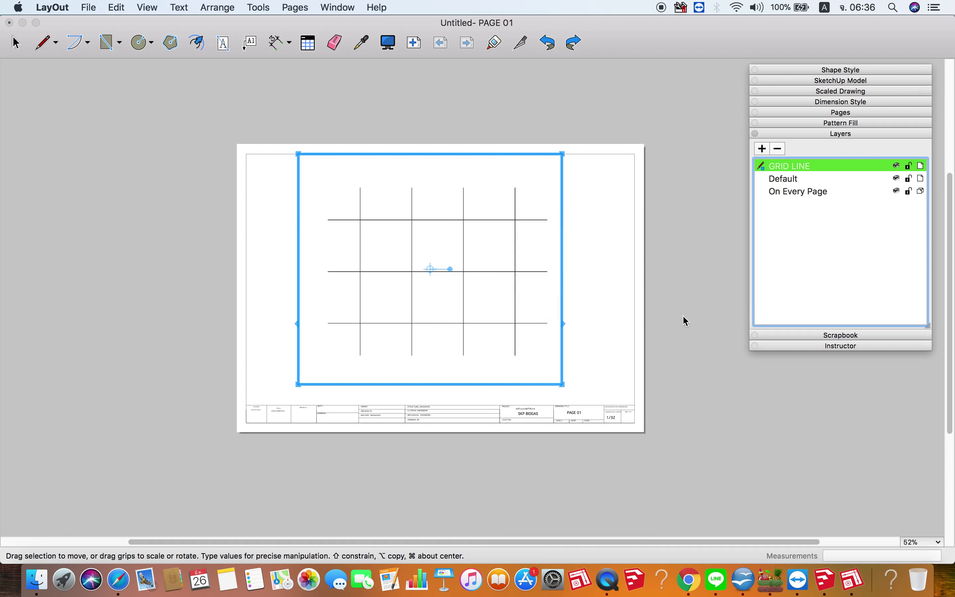
{"action": "left_click", "coordinate": [689, 349]}
{"action": "left_click", "coordinate": [513, 271]}
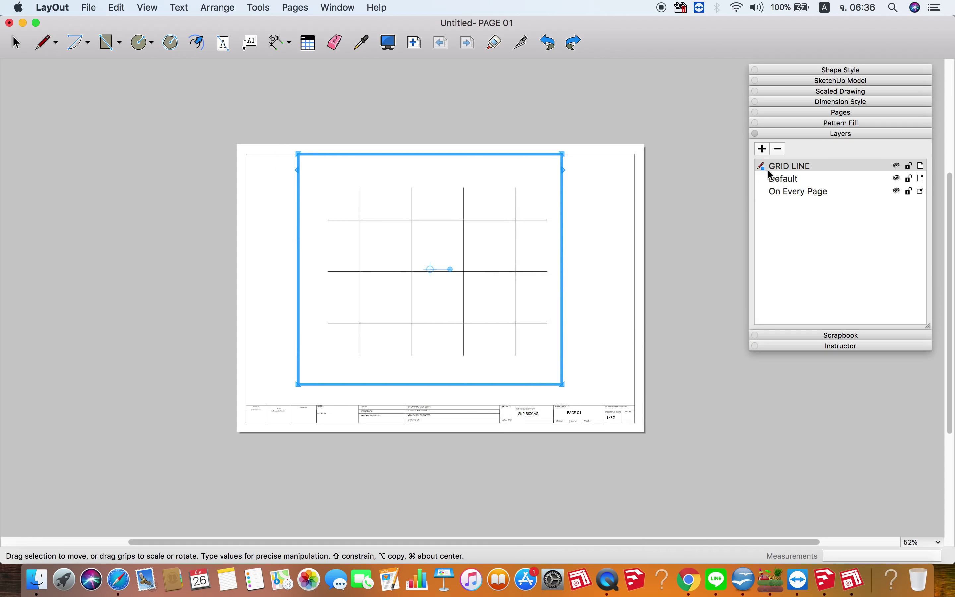
{"action": "left_click", "coordinate": [779, 179]}
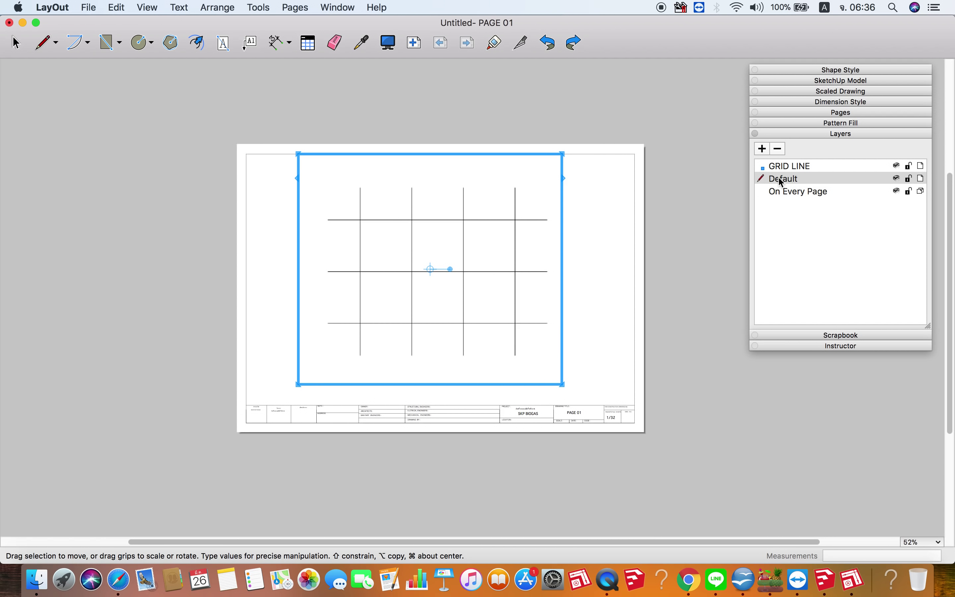
{"action": "left_click", "coordinate": [667, 248]}
Step: Select the grid viewport and copy it
{"action": "scroll", "coordinate": [475, 284], "scroll_direction": "up", "scroll_amount": 2}
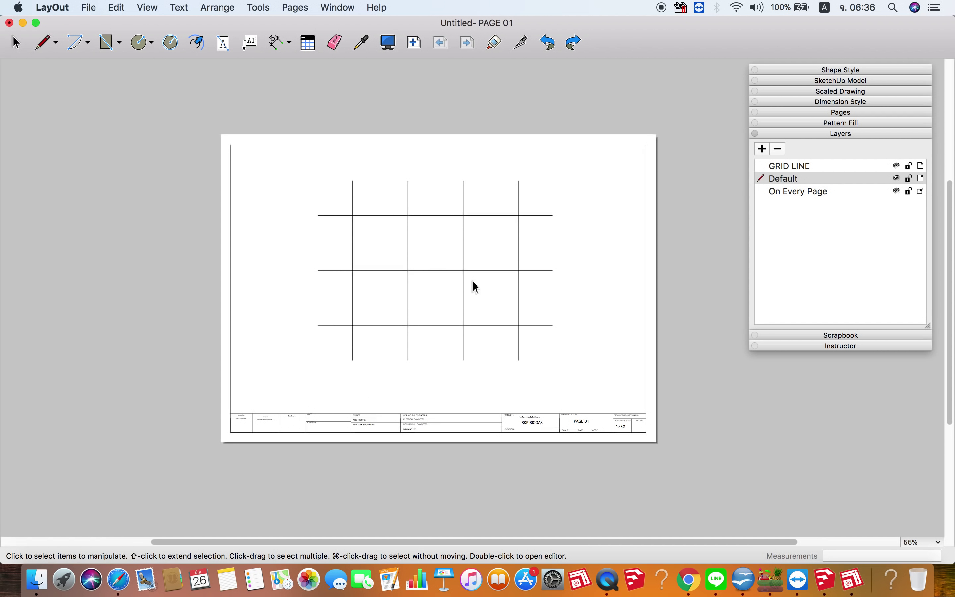
{"action": "scroll", "coordinate": [475, 283], "scroll_direction": "up", "scroll_amount": 4}
{"action": "scroll", "coordinate": [475, 277], "scroll_direction": "up", "scroll_amount": 3}
{"action": "left_click", "coordinate": [475, 264]}
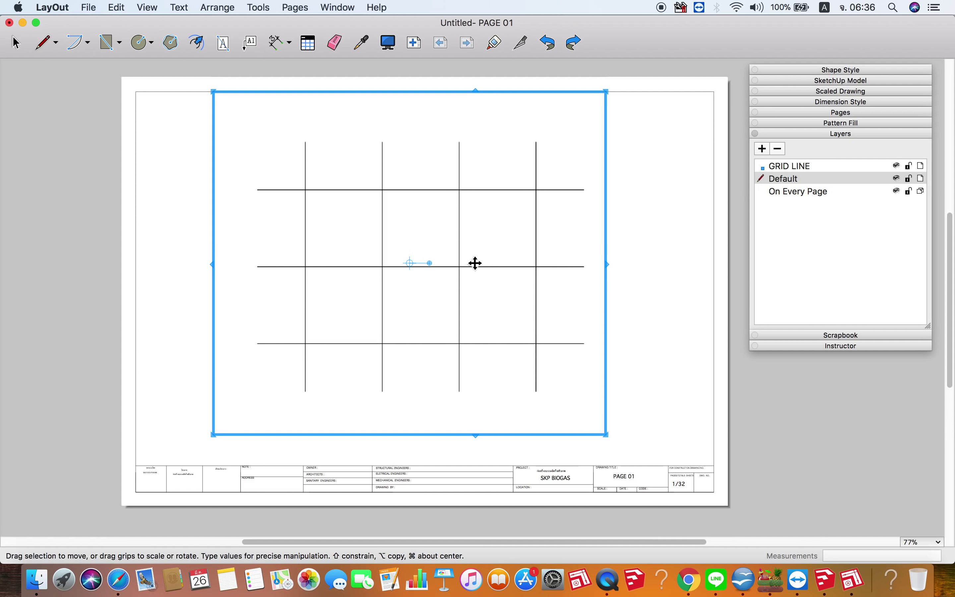
{"action": "scroll", "coordinate": [475, 263], "scroll_direction": "down", "scroll_amount": 1}
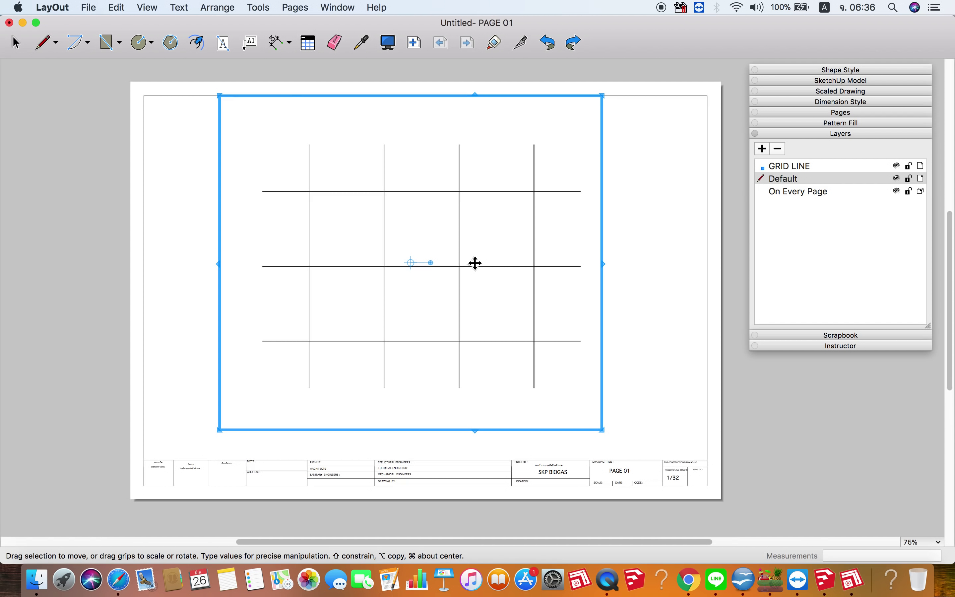
{"action": "left_click", "coordinate": [124, 8]}
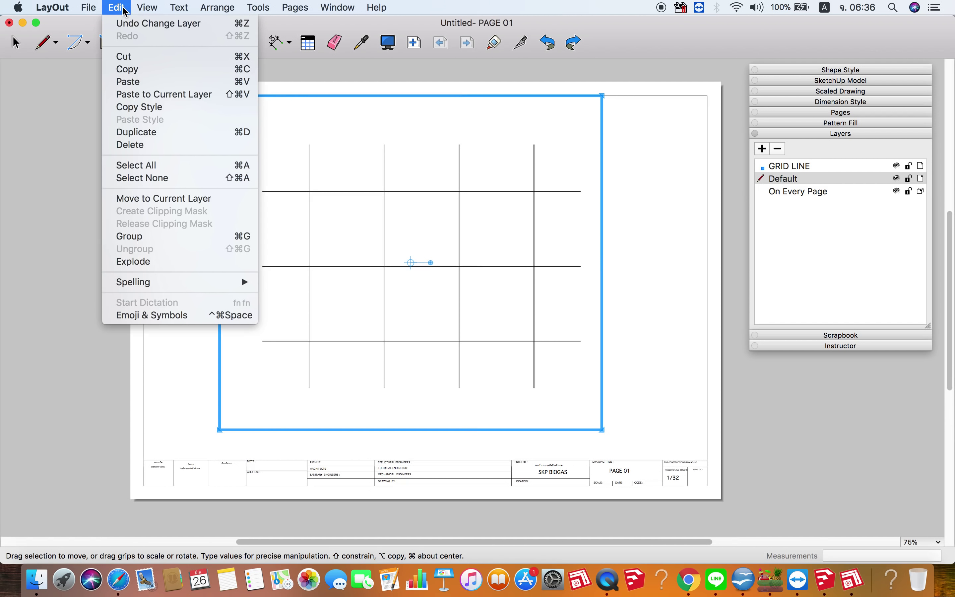
{"action": "left_click", "coordinate": [133, 70]}
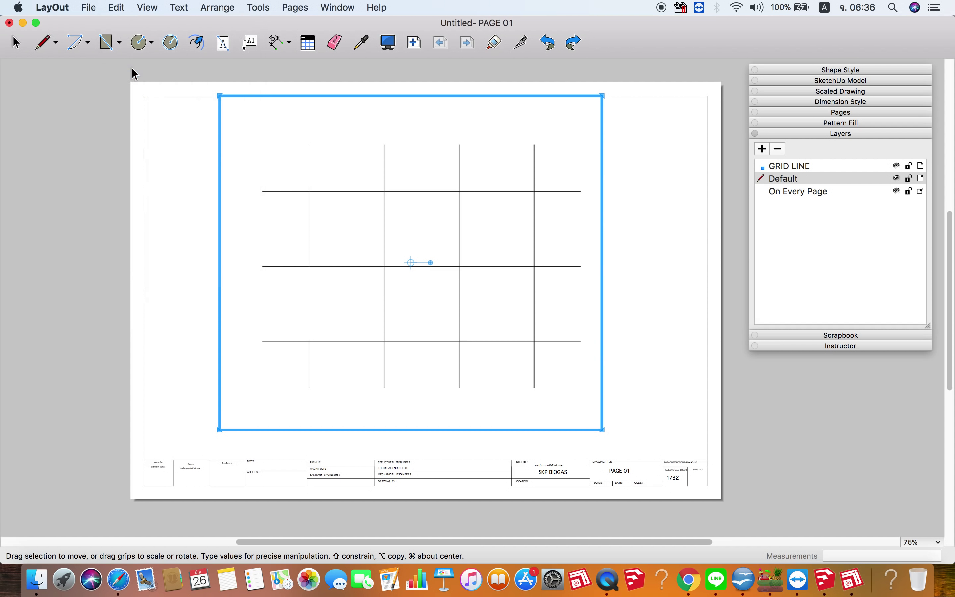
Step: Paste a trial copy of the grid, undo it, and expand the SketchUp Model settings
{"action": "left_click", "coordinate": [121, 8]}
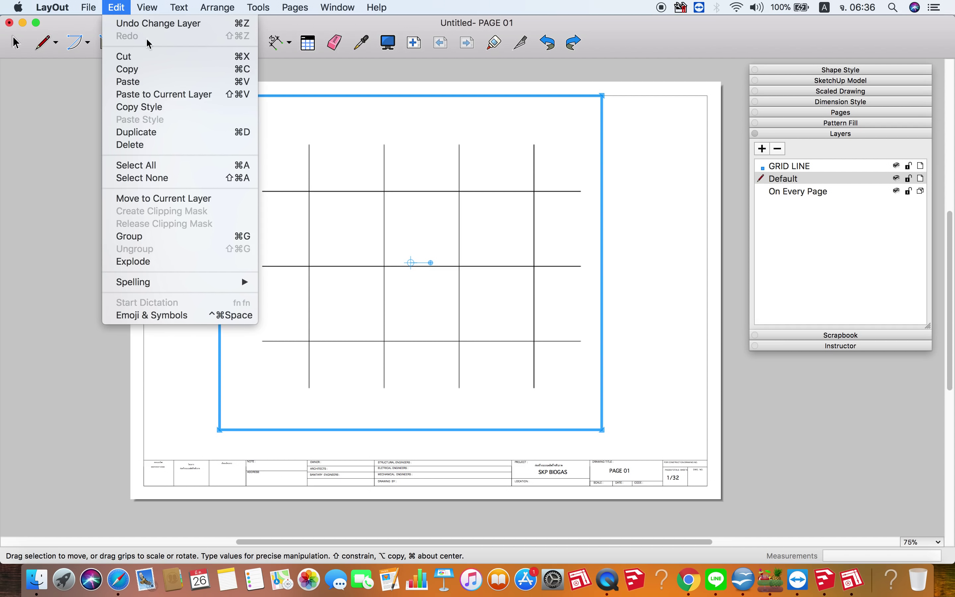
{"action": "left_click", "coordinate": [138, 82]}
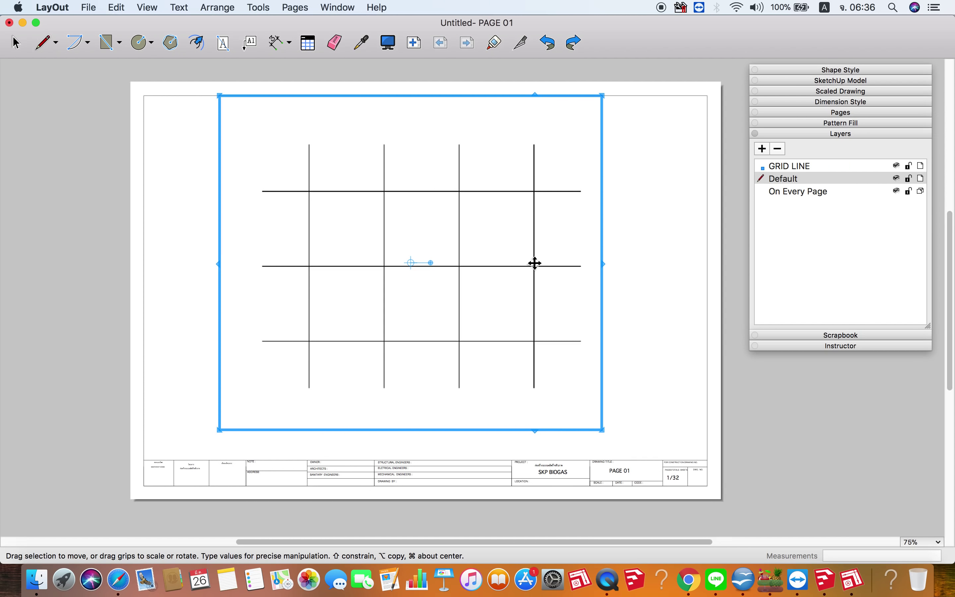
{"action": "left_click_drag", "start_coordinate": [534, 263], "coordinate": [637, 281]}
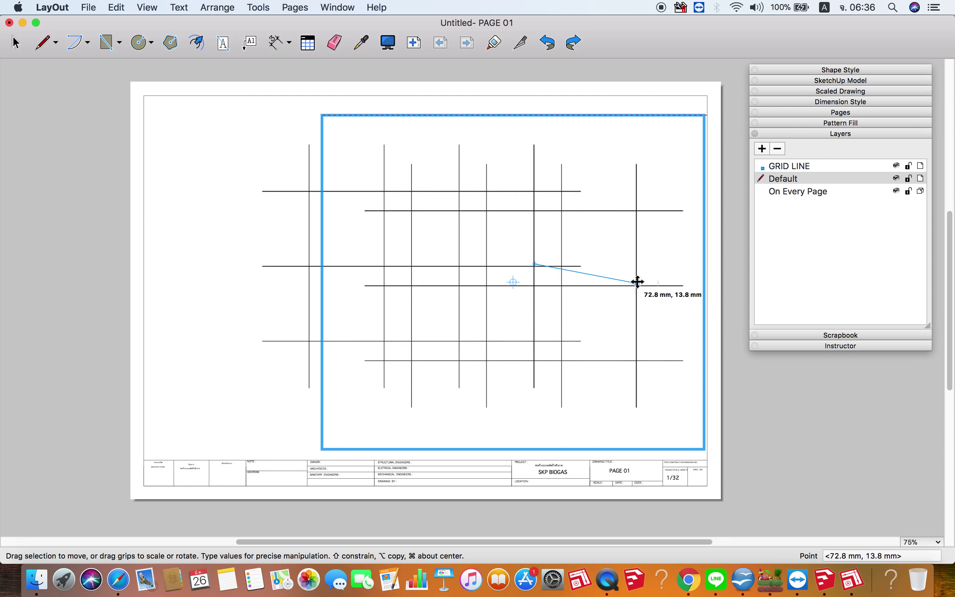
{"action": "key", "text": "Escape"}
{"action": "key", "text": "super+z"}
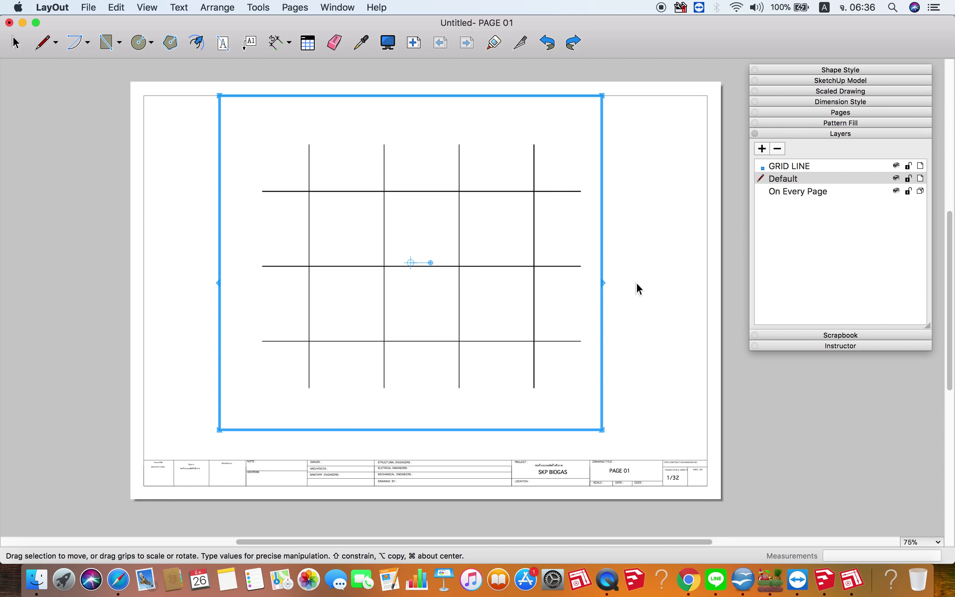
{"action": "left_click", "coordinate": [831, 81]}
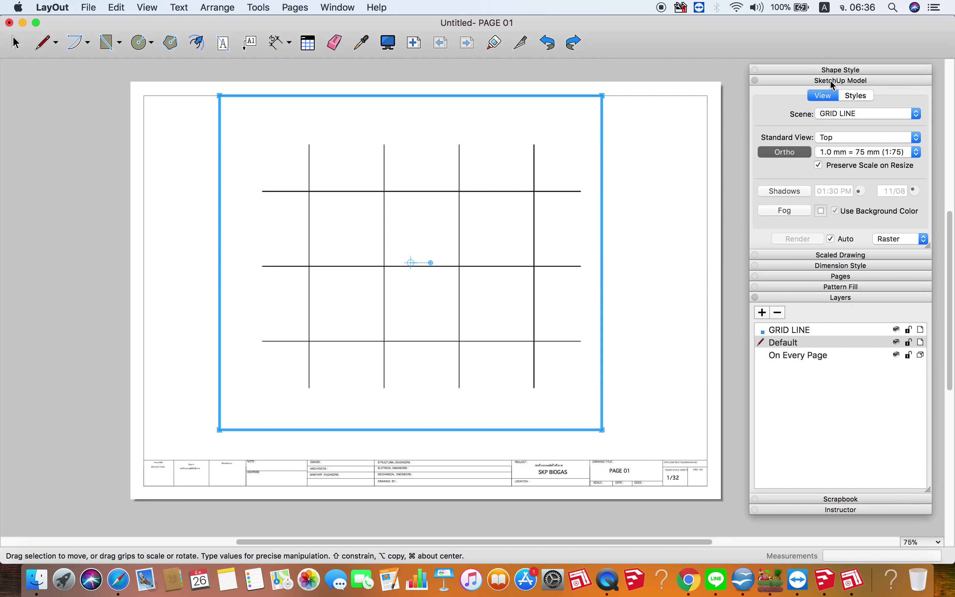
Step: Switch the viewport's scene to แปลนฐานราก and zoom to check the footing squares
{"action": "left_click", "coordinate": [915, 119]}
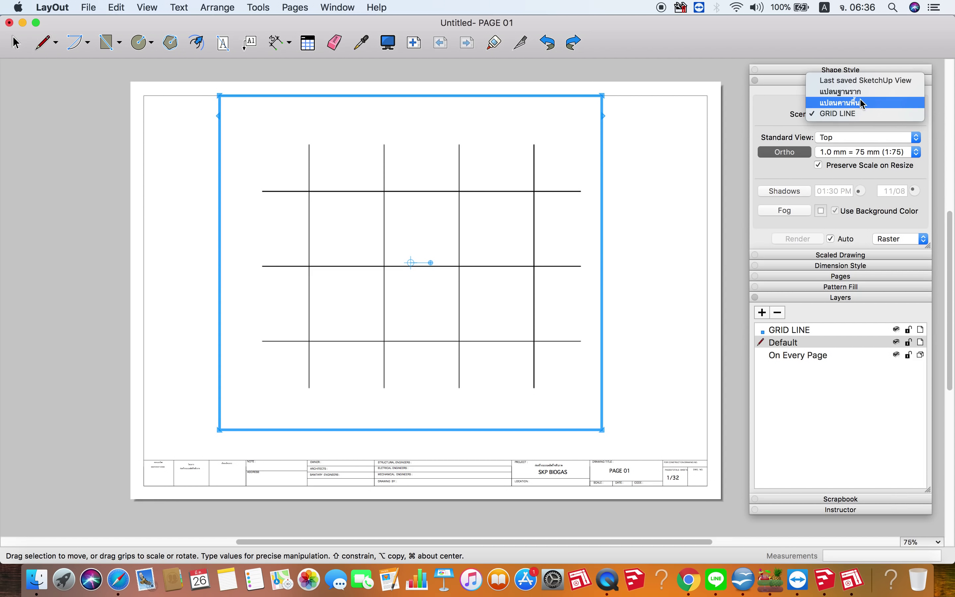
{"action": "left_click", "coordinate": [856, 94]}
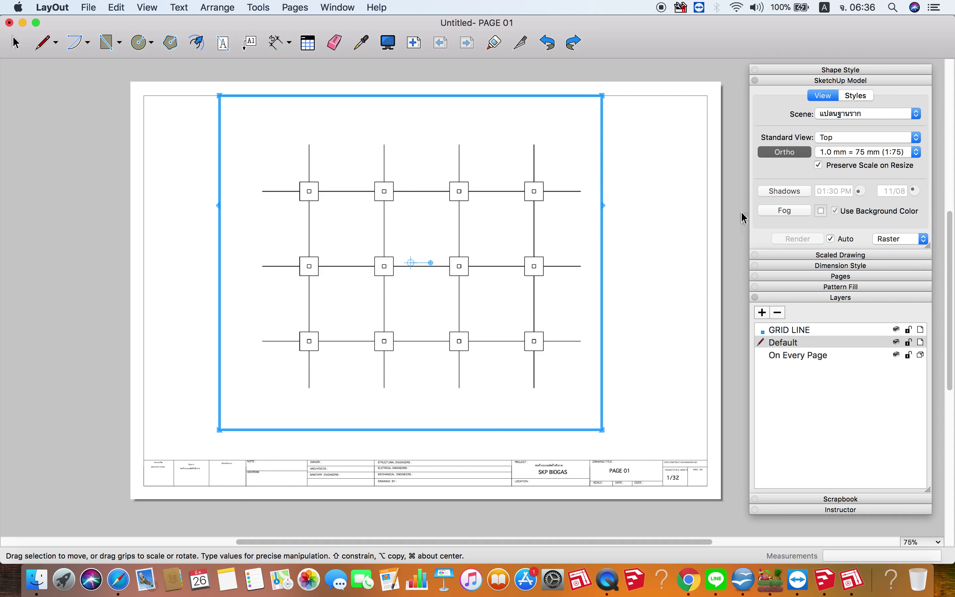
{"action": "left_click", "coordinate": [691, 215]}
{"action": "left_click", "coordinate": [564, 193]}
{"action": "scroll", "coordinate": [418, 280], "scroll_direction": "up", "scroll_amount": 3}
{"action": "scroll", "coordinate": [427, 274], "scroll_direction": "up", "scroll_amount": 2}
{"action": "scroll", "coordinate": [428, 273], "scroll_direction": "down", "scroll_amount": 1}
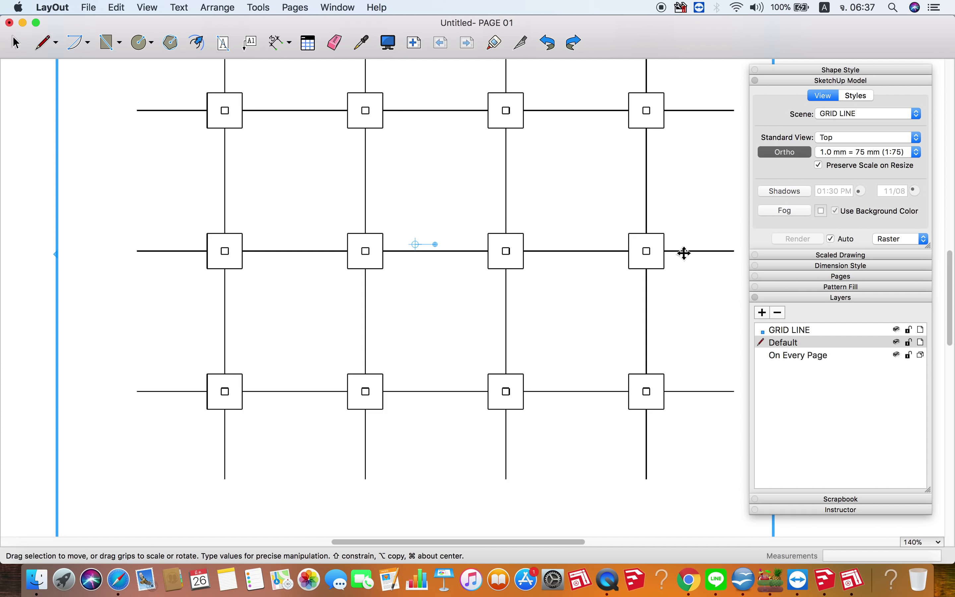
{"action": "scroll", "coordinate": [391, 243], "scroll_direction": "down", "scroll_amount": 5}
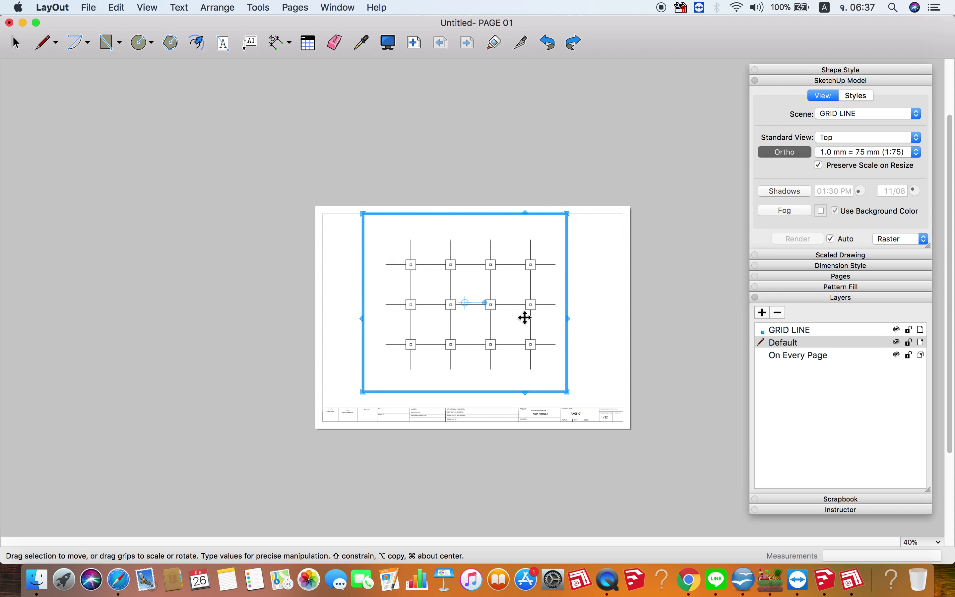
Step: Try moving and deleting the viewports, undoing each change to keep them aligned
{"action": "left_click_drag", "start_coordinate": [531, 314], "coordinate": [575, 320]}
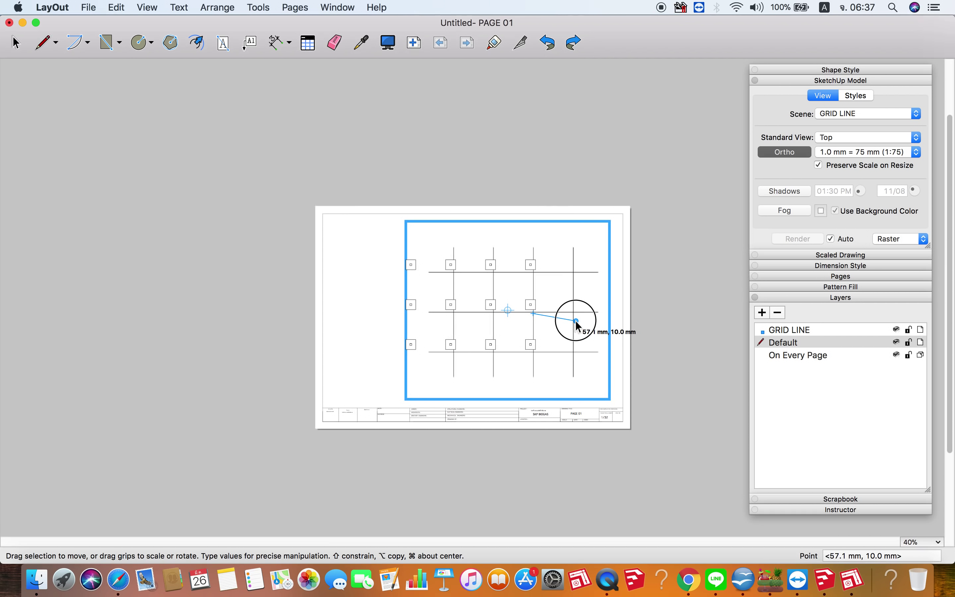
{"action": "left_click", "coordinate": [654, 294]}
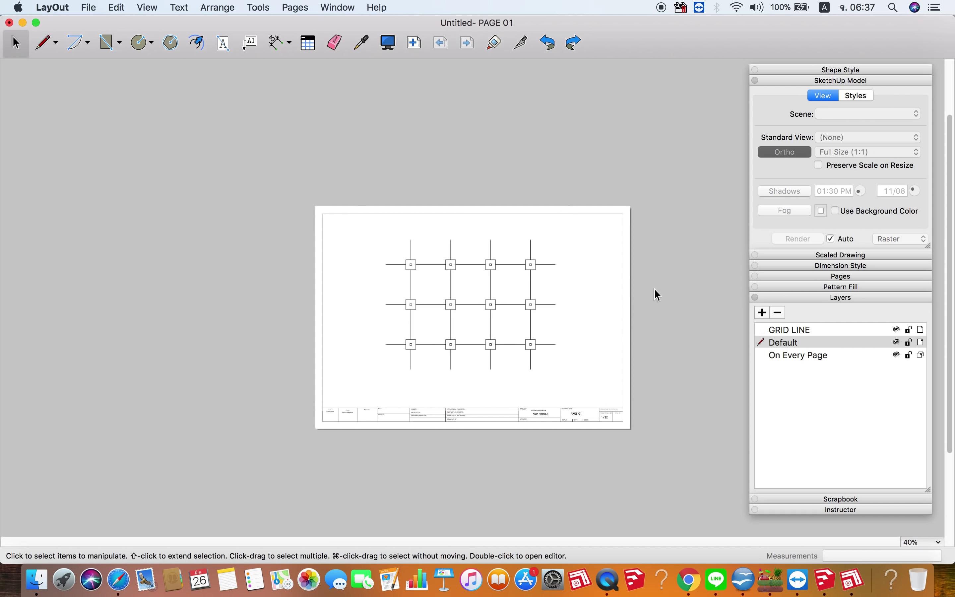
{"action": "scroll", "coordinate": [501, 277], "scroll_direction": "up", "scroll_amount": 2}
{"action": "left_click", "coordinate": [543, 225]}
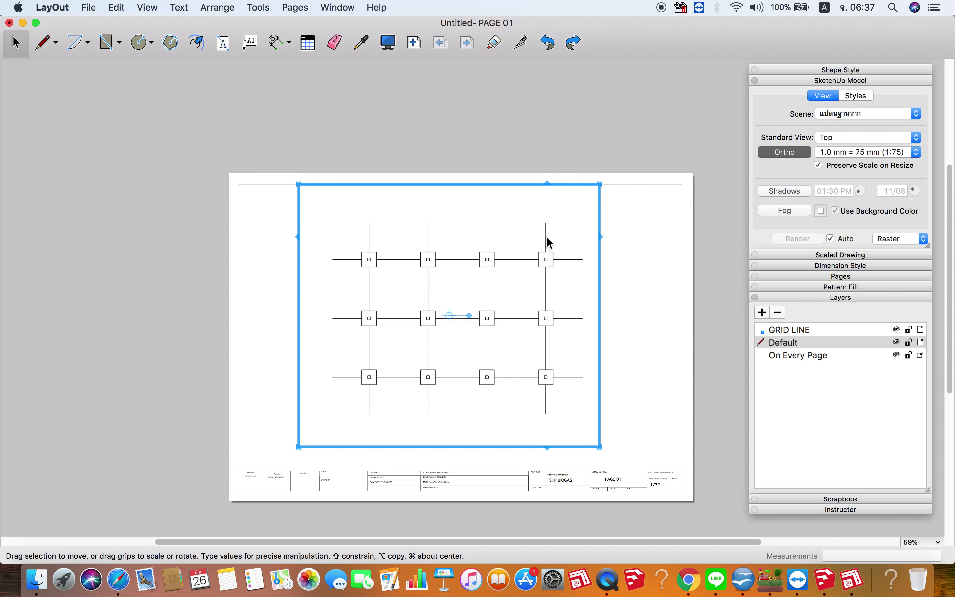
{"action": "key", "text": "Delete"}
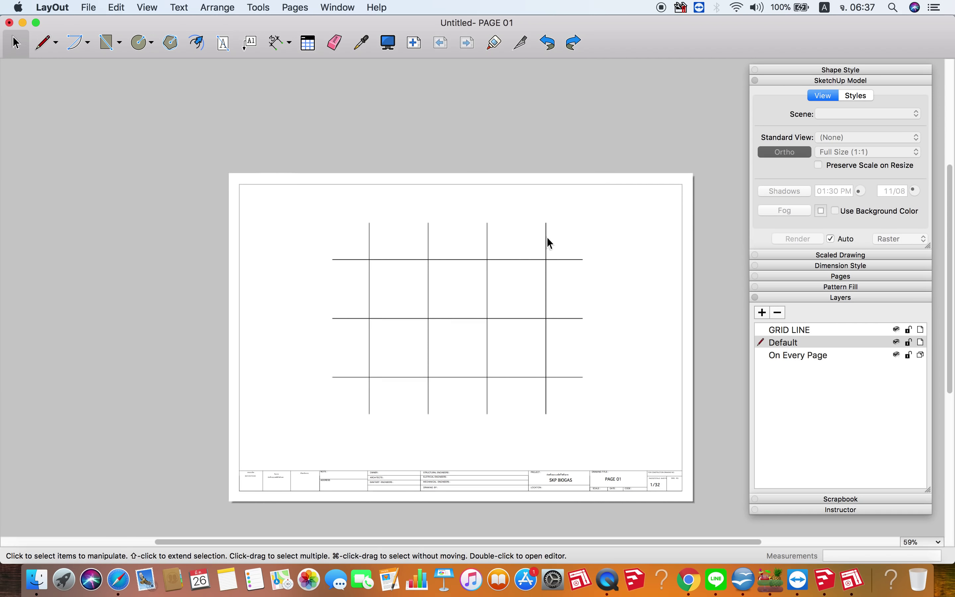
{"action": "key", "text": "super+z"}
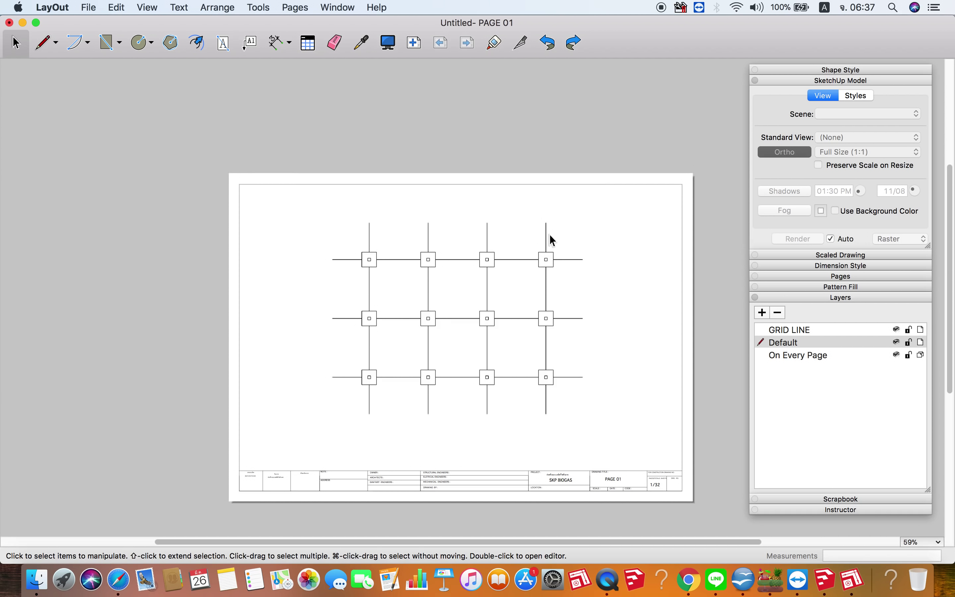
{"action": "left_click", "coordinate": [546, 236]}
{"action": "left_click_drag", "start_coordinate": [547, 237], "coordinate": [624, 227]}
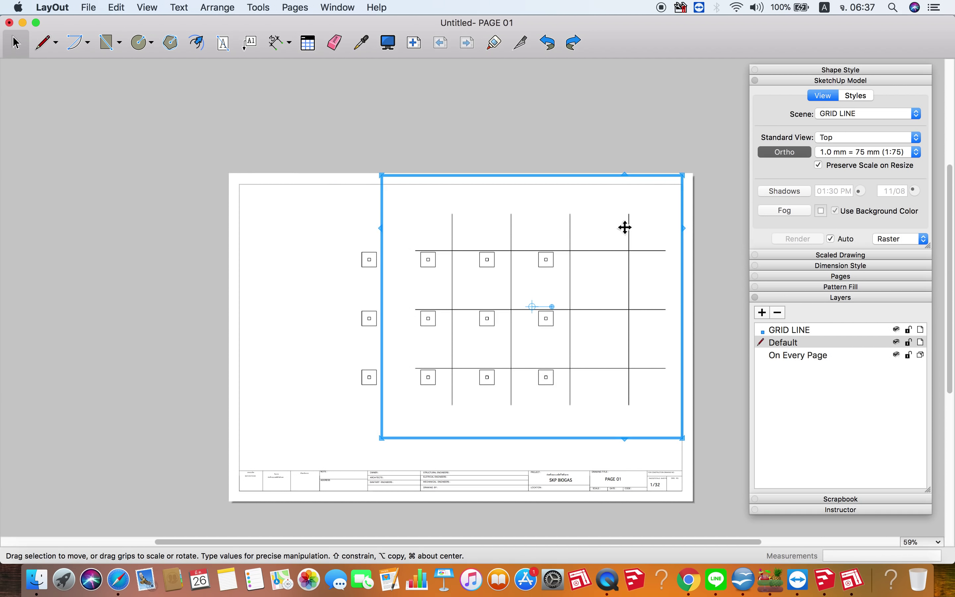
{"action": "key", "text": "super+z"}
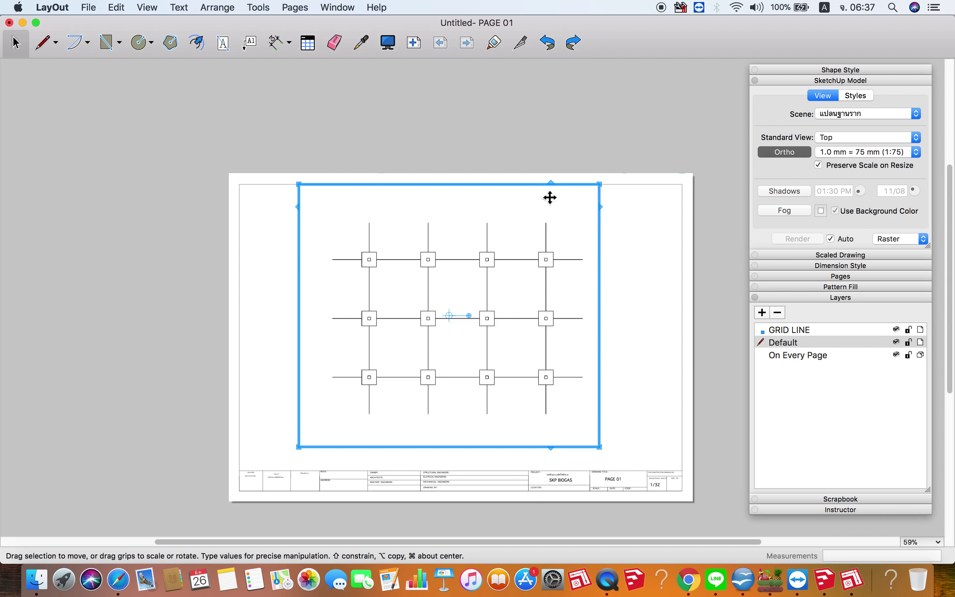
Step: Crop the footing viewport's top, bottom, right and left edges tightly around the footings
{"action": "left_click_drag", "start_coordinate": [549, 182], "coordinate": [555, 234]}
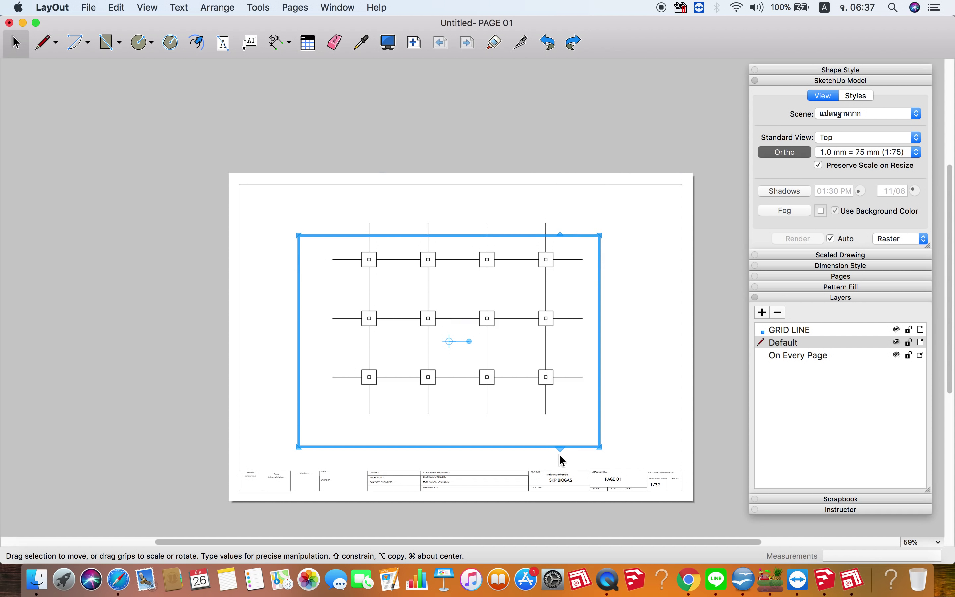
{"action": "left_click_drag", "start_coordinate": [562, 449], "coordinate": [562, 399]}
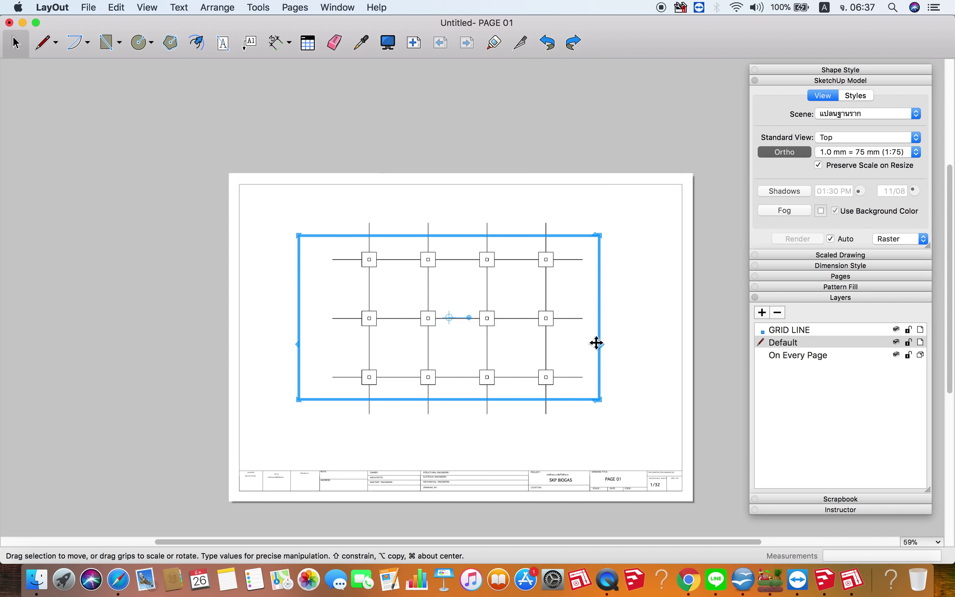
{"action": "left_click_drag", "start_coordinate": [600, 346], "coordinate": [560, 347]}
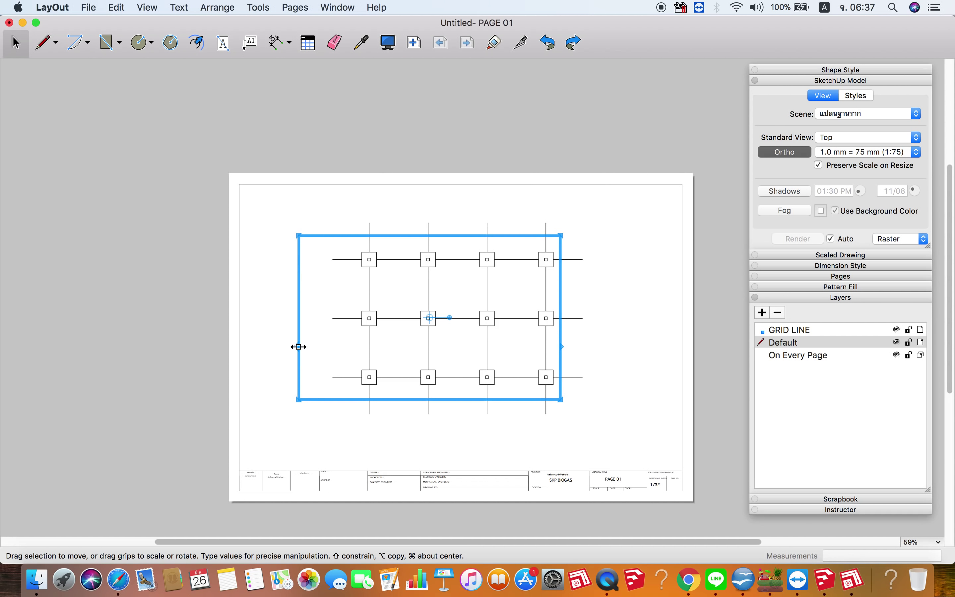
{"action": "left_click_drag", "start_coordinate": [298, 346], "coordinate": [347, 352]}
{"action": "key", "text": "Escape"}
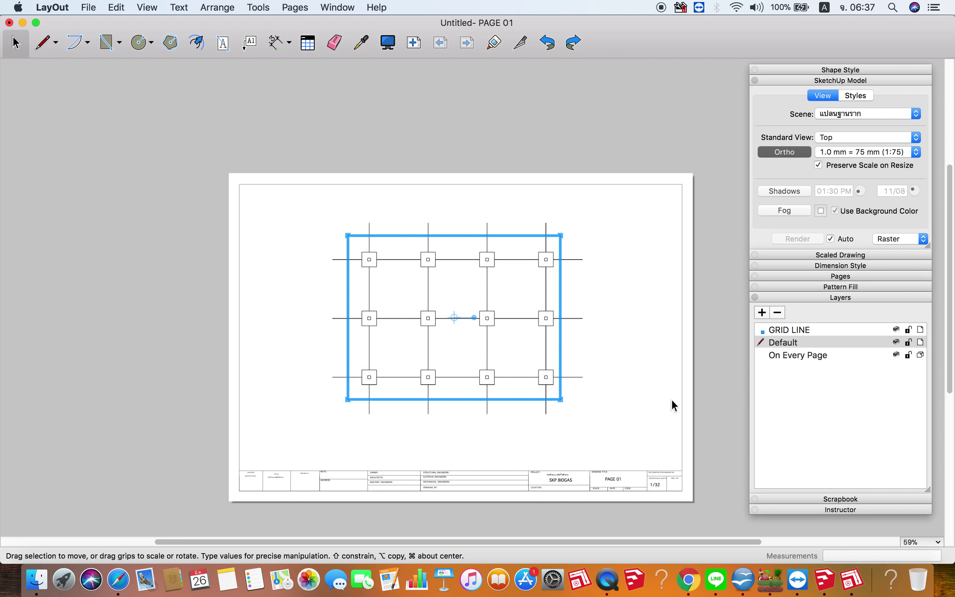
{"action": "left_click", "coordinate": [696, 409]}
Step: Draw a circle centred on the top end of the leftmost vertical grid line
{"action": "scroll", "coordinate": [507, 330], "scroll_direction": "up", "scroll_amount": 3}
{"action": "scroll", "coordinate": [507, 329], "scroll_direction": "up", "scroll_amount": 3}
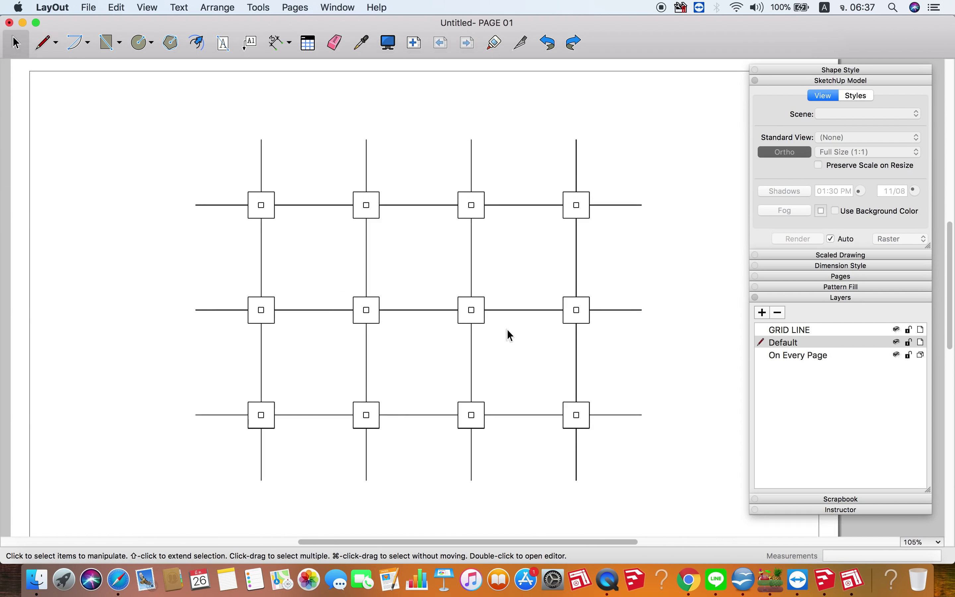
{"action": "scroll", "coordinate": [507, 330], "scroll_direction": "up", "scroll_amount": 3}
{"action": "scroll", "coordinate": [503, 236], "scroll_direction": "down", "scroll_amount": 3}
{"action": "scroll", "coordinate": [496, 211], "scroll_direction": "down", "scroll_amount": 1}
{"action": "scroll", "coordinate": [496, 207], "scroll_direction": "up", "scroll_amount": 1}
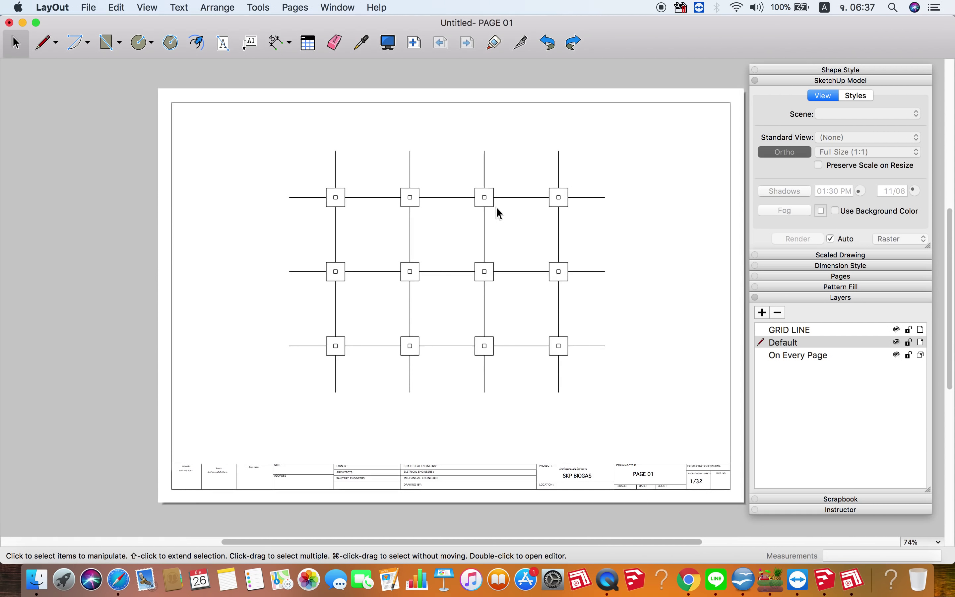
{"action": "scroll", "coordinate": [496, 206], "scroll_direction": "up", "scroll_amount": 2}
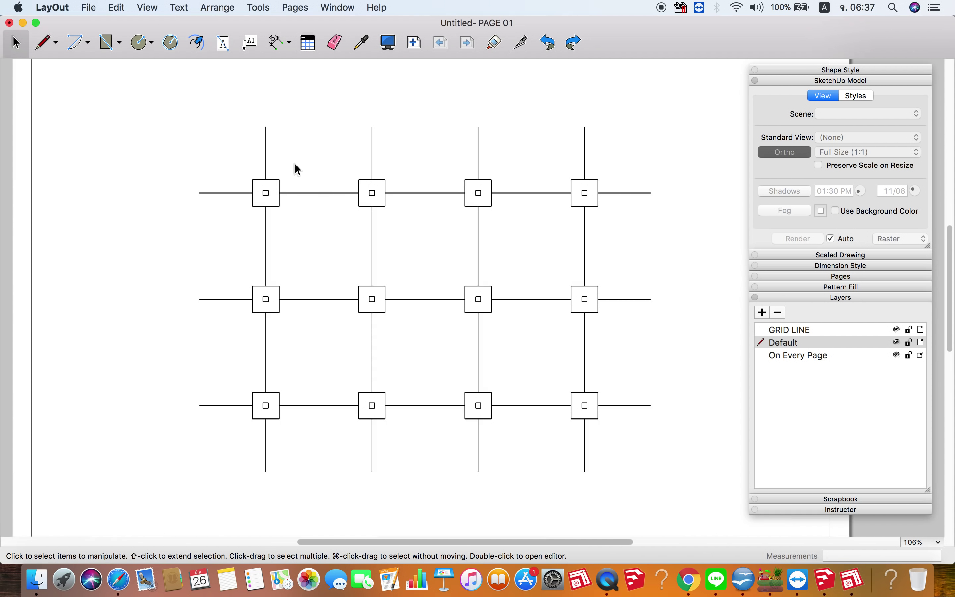
{"action": "scroll", "coordinate": [378, 183], "scroll_direction": "down", "scroll_amount": 2}
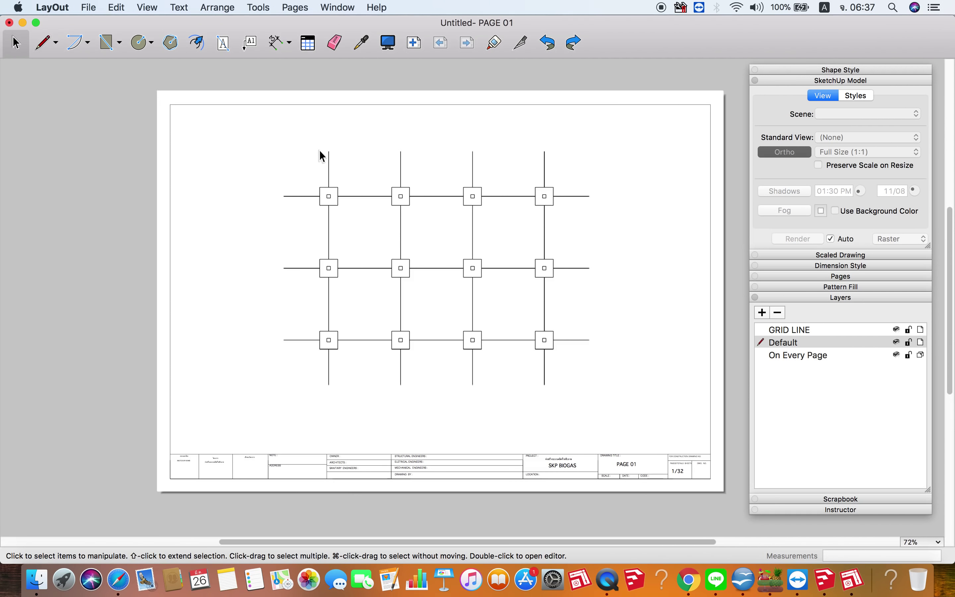
{"action": "scroll", "coordinate": [322, 153], "scroll_direction": "up", "scroll_amount": 1}
{"action": "scroll", "coordinate": [324, 160], "scroll_direction": "up", "scroll_amount": 1}
{"action": "scroll", "coordinate": [326, 159], "scroll_direction": "up", "scroll_amount": 2}
{"action": "scroll", "coordinate": [330, 153], "scroll_direction": "up", "scroll_amount": 2}
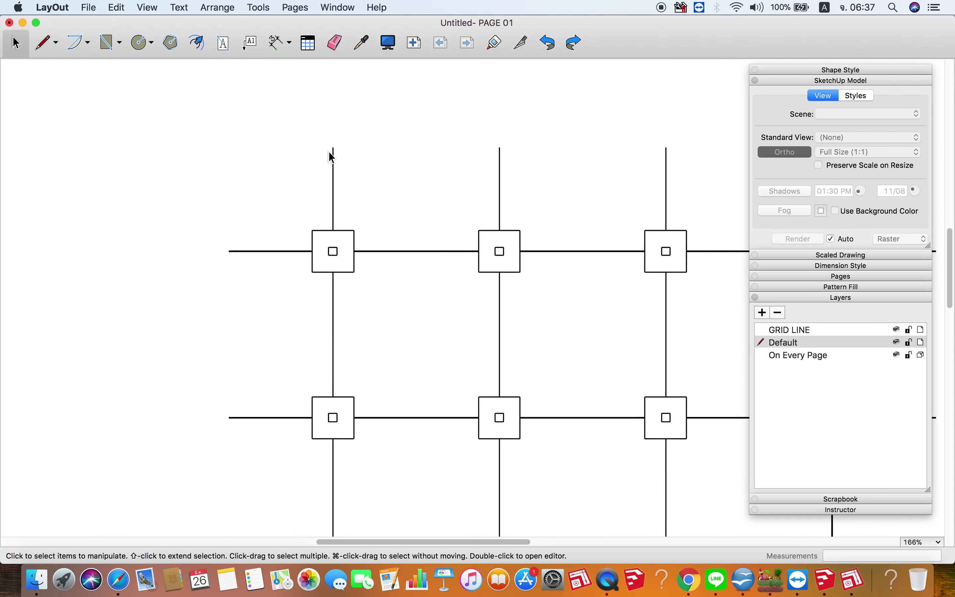
{"action": "scroll", "coordinate": [332, 145], "scroll_direction": "up", "scroll_amount": 2}
{"action": "key", "text": "c"}
{"action": "left_click", "coordinate": [334, 146]}
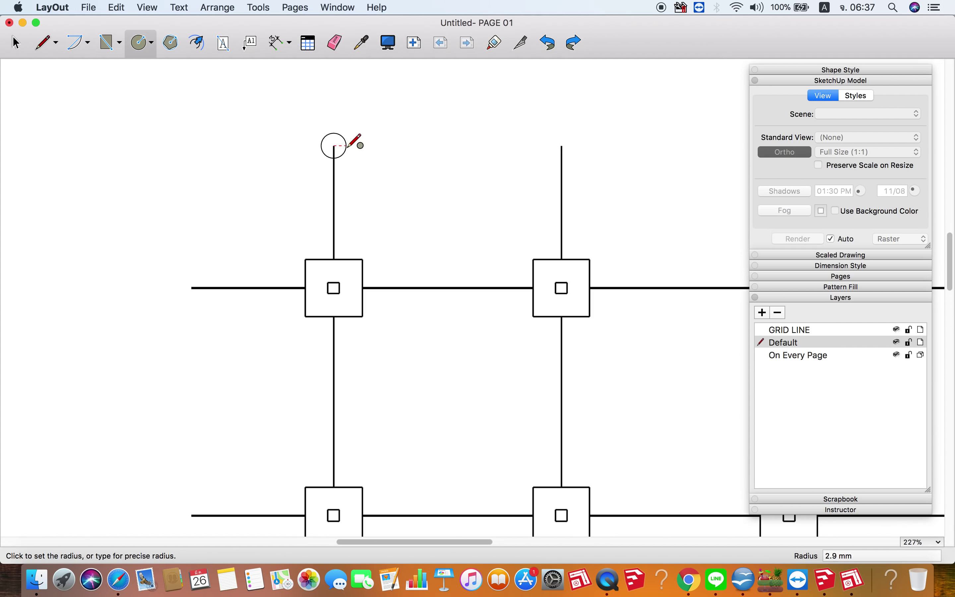
{"action": "left_click", "coordinate": [363, 151]}
{"action": "key", "text": "space"}
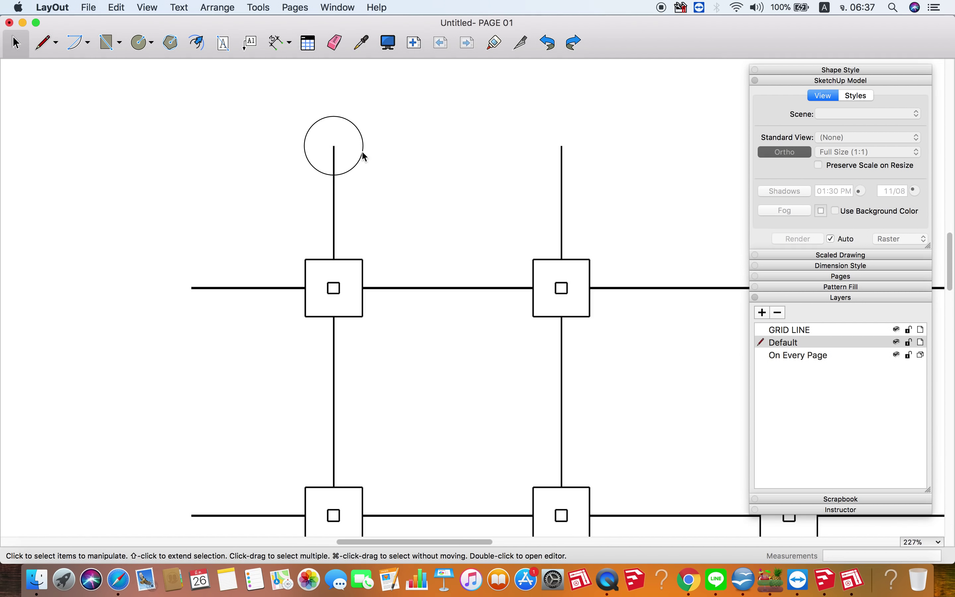
Step: Erase the stray arc chord line drawn beside the circle
{"action": "left_click", "coordinate": [224, 49]}
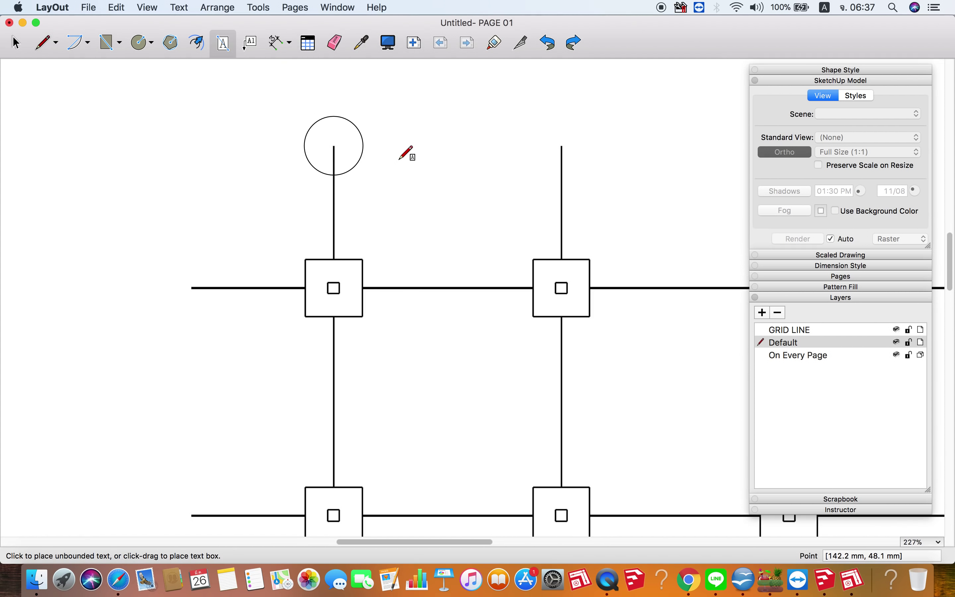
{"action": "key", "text": "a"}
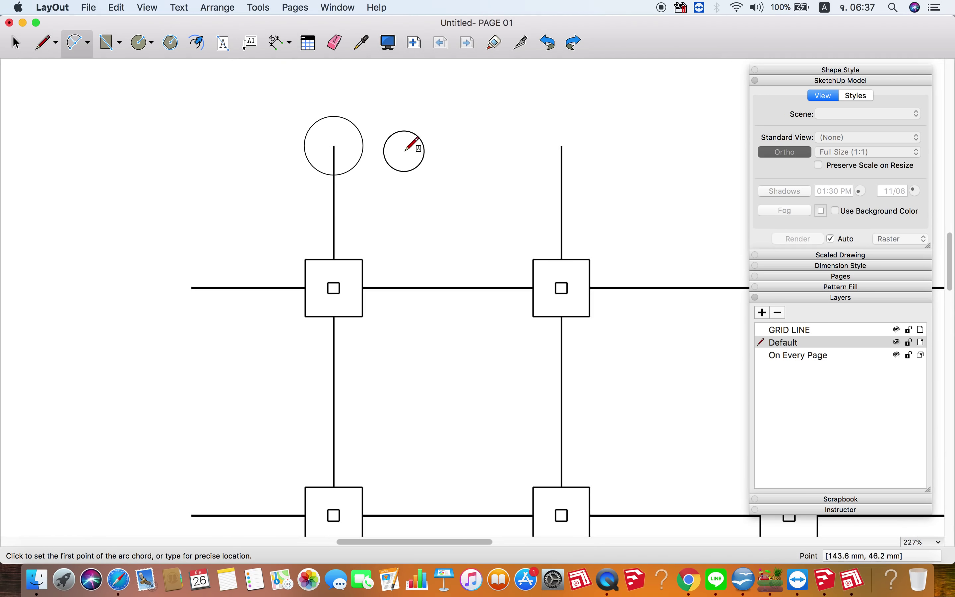
{"action": "left_click", "coordinate": [404, 151]}
{"action": "left_click", "coordinate": [336, 103]}
{"action": "key", "text": "space"}
{"action": "left_click", "coordinate": [228, 46]}
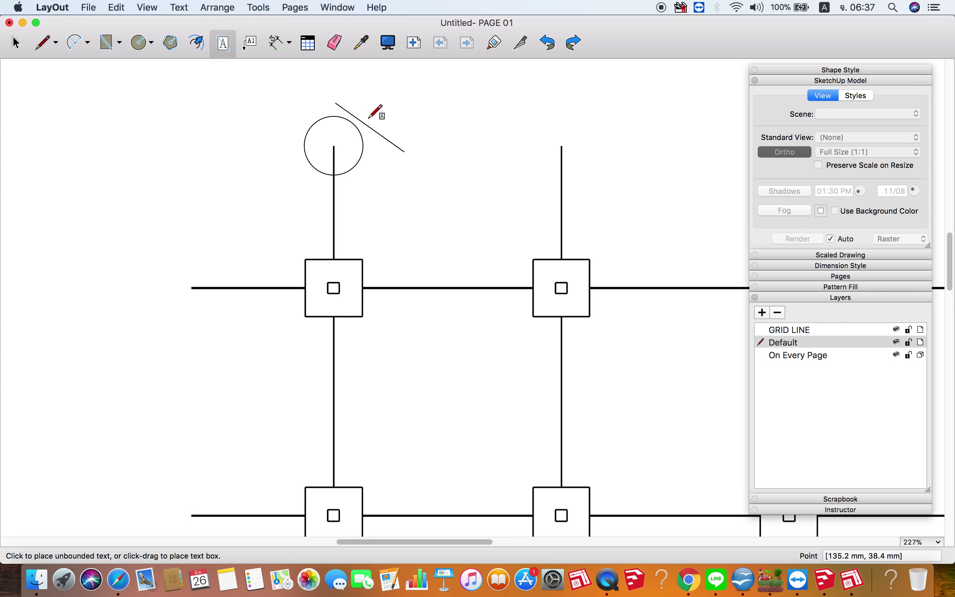
{"action": "key", "text": "space"}
{"action": "key", "text": "e"}
{"action": "left_click", "coordinate": [377, 133]}
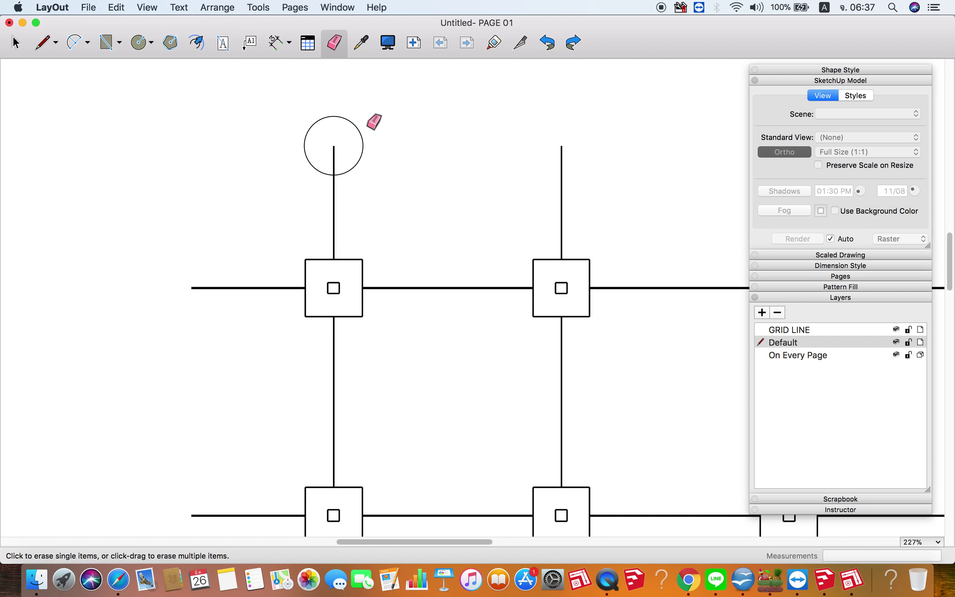
Step: Place a text insertion point beside the circle with the Text tool
{"action": "left_click", "coordinate": [223, 46]}
{"action": "key", "text": "a"}
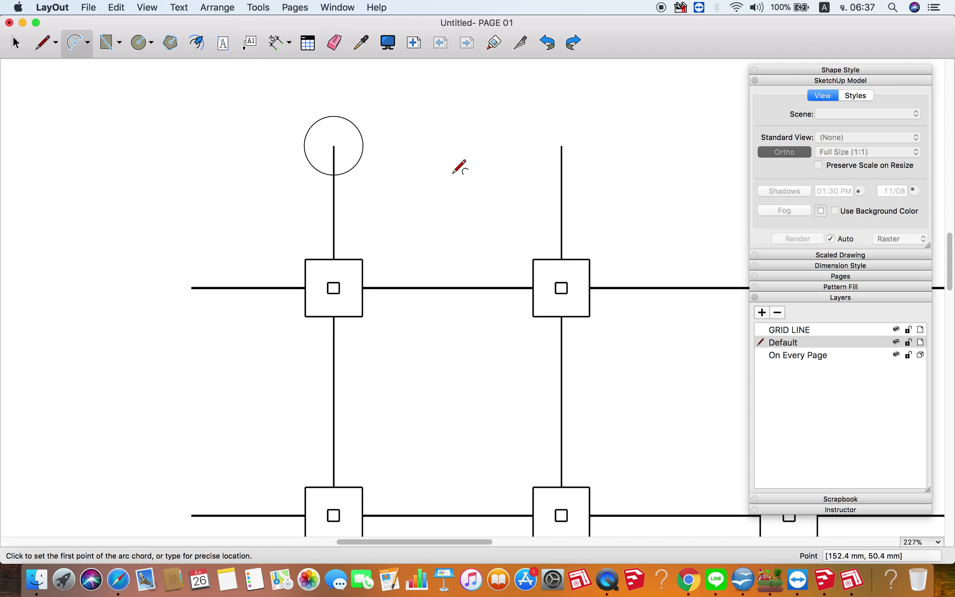
{"action": "key", "text": "space"}
{"action": "left_click", "coordinate": [230, 48]}
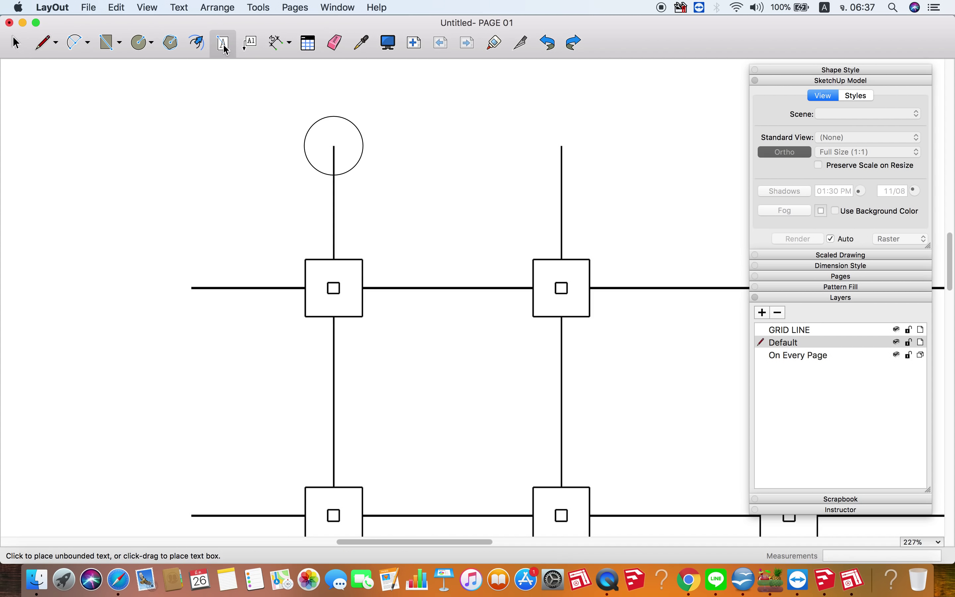
{"action": "left_click", "coordinate": [412, 152]}
Step: Type the letter A and nudge it up toward the circle
{"action": "type", "text": "A"}
{"action": "key", "text": "Escape"}
{"action": "left_click", "coordinate": [420, 154]}
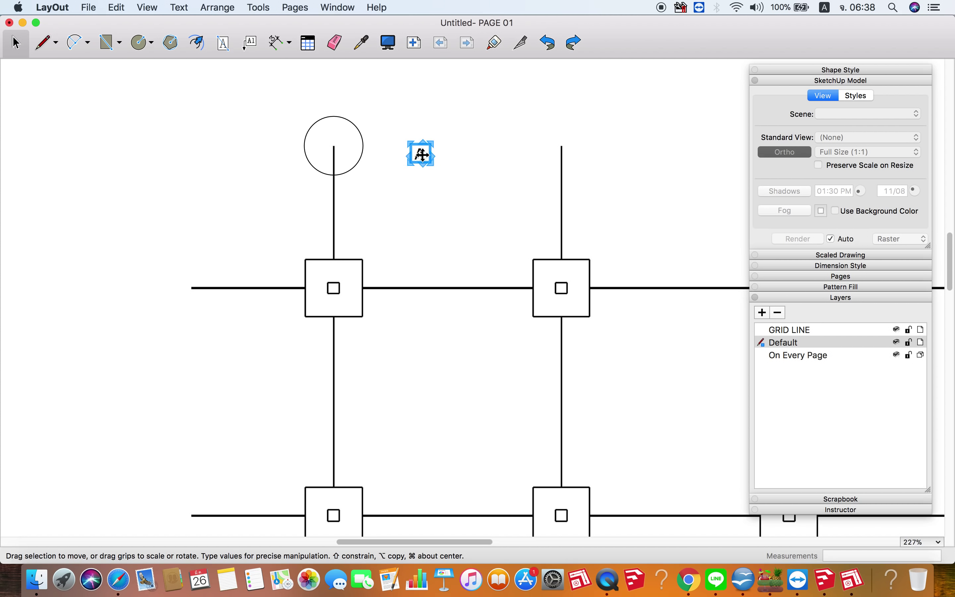
{"action": "scroll", "coordinate": [420, 155], "scroll_direction": "up", "scroll_amount": 1}
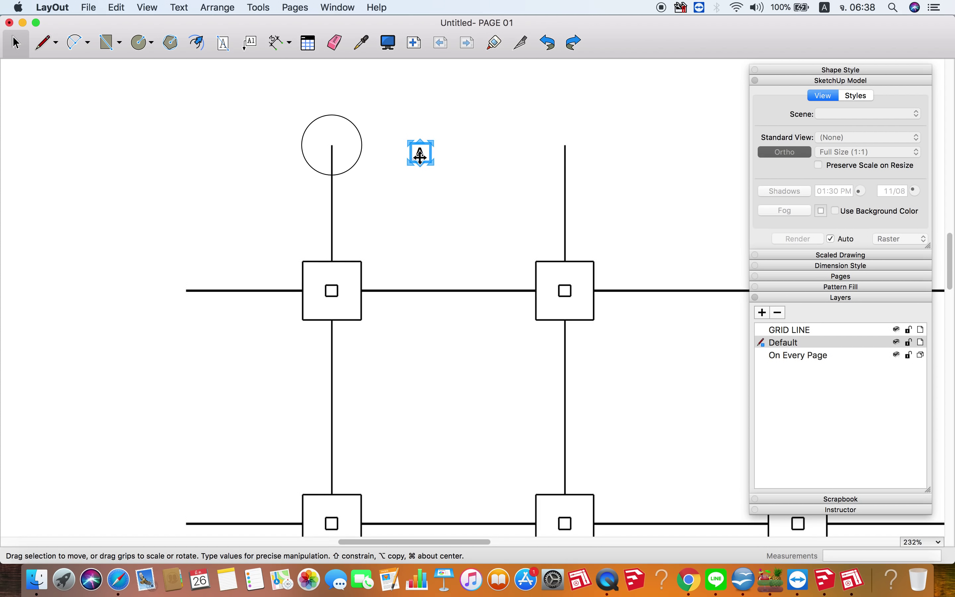
{"action": "left_click_drag", "start_coordinate": [419, 156], "coordinate": [403, 143]}
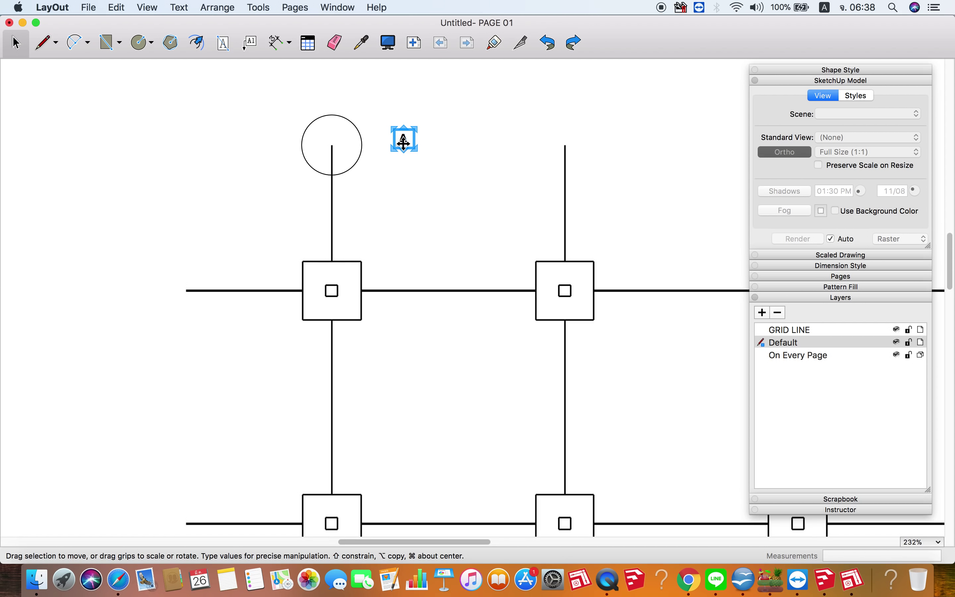
Step: Set the A to Sukhumvit Set size 24 and centre it in the circle
{"action": "key", "text": "super+t"}
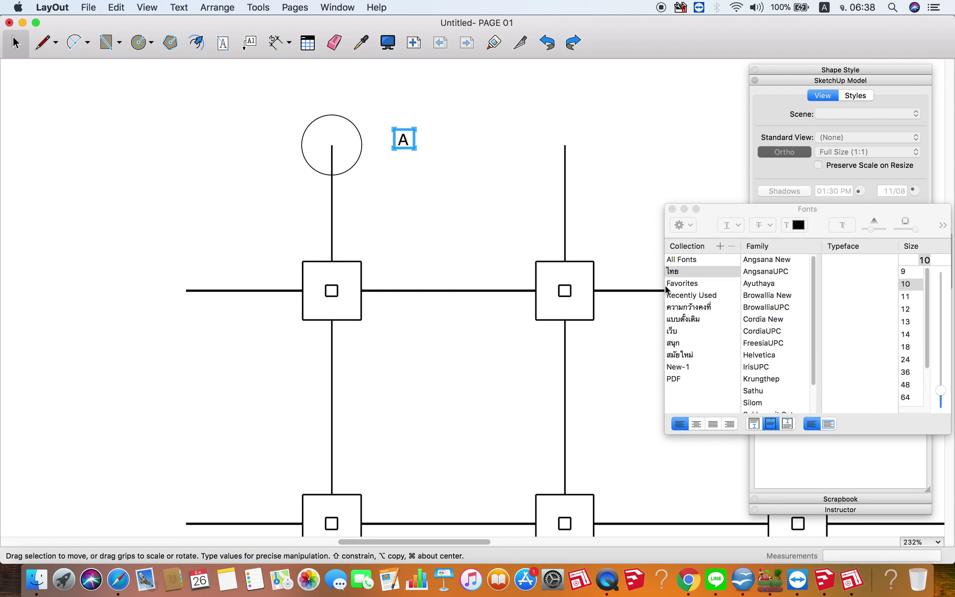
{"action": "scroll", "coordinate": [782, 377], "scroll_direction": "down", "scroll_amount": 3}
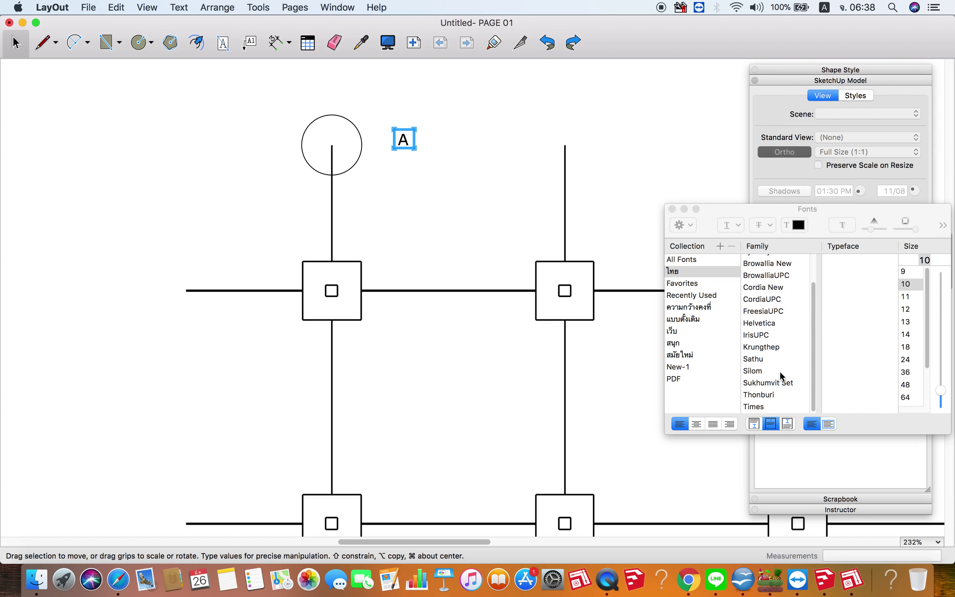
{"action": "left_click", "coordinate": [779, 383]}
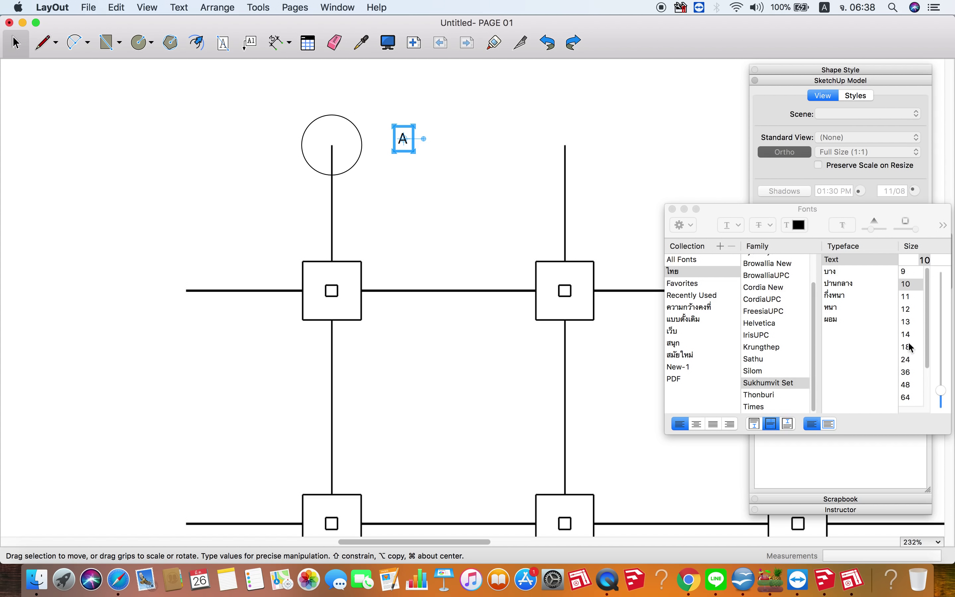
{"action": "left_click", "coordinate": [906, 373]}
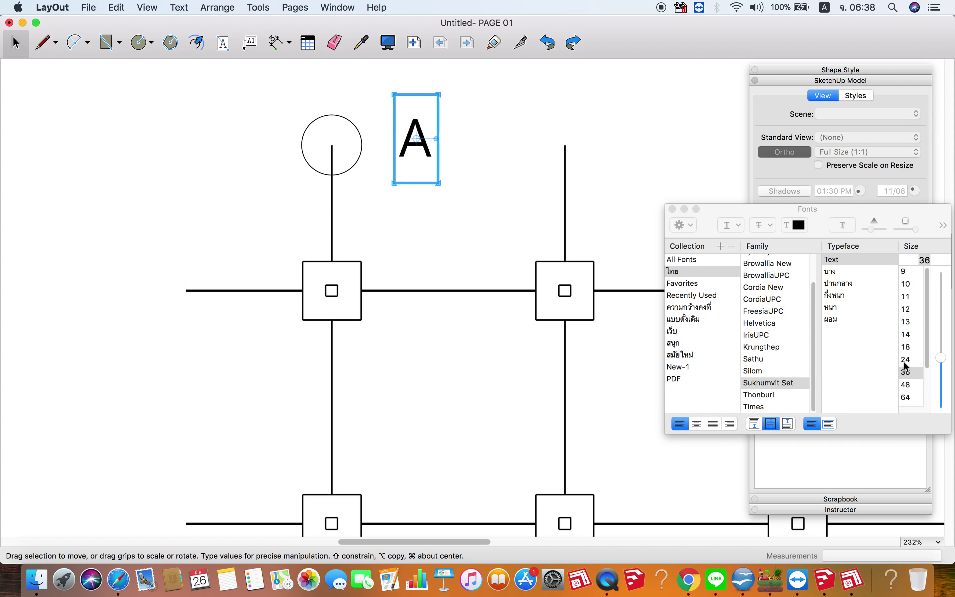
{"action": "left_click", "coordinate": [905, 360]}
{"action": "left_click_drag", "start_coordinate": [415, 149], "coordinate": [341, 155]}
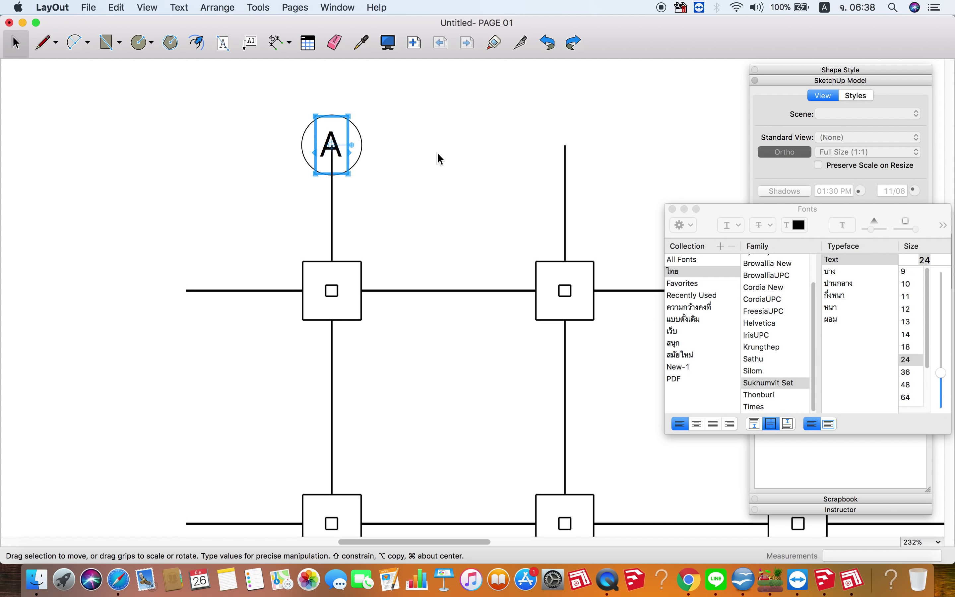
Step: Turn off object snapping and start selecting around the circle and letter
{"action": "right_click", "coordinate": [439, 159]}
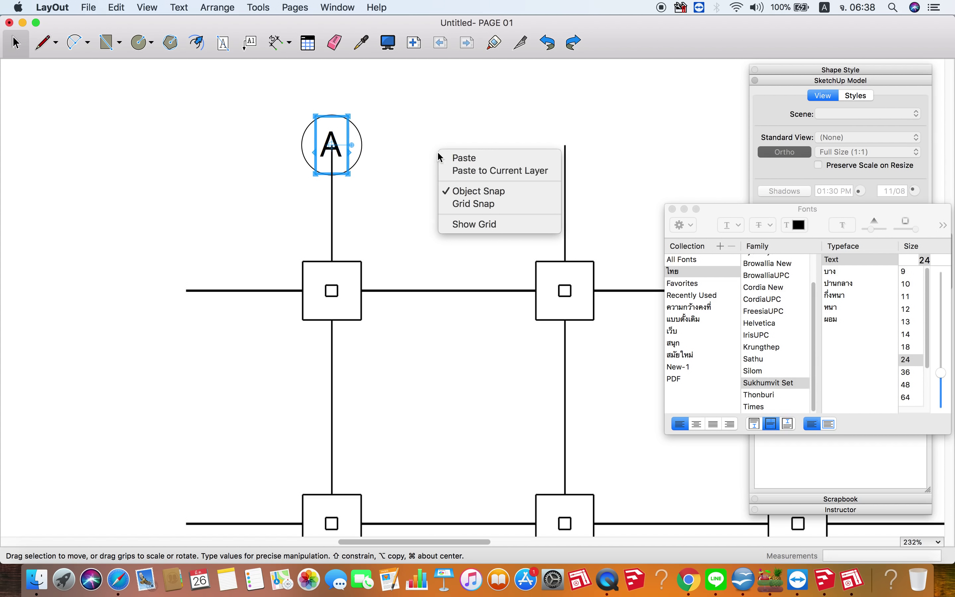
{"action": "left_click", "coordinate": [471, 193]}
{"action": "scroll", "coordinate": [373, 127], "scroll_direction": "up", "scroll_amount": 2}
{"action": "left_click", "coordinate": [298, 96]}
Step: Box-select the circle and letter A and make them one group
{"action": "left_click_drag", "start_coordinate": [253, 84], "coordinate": [341, 156]}
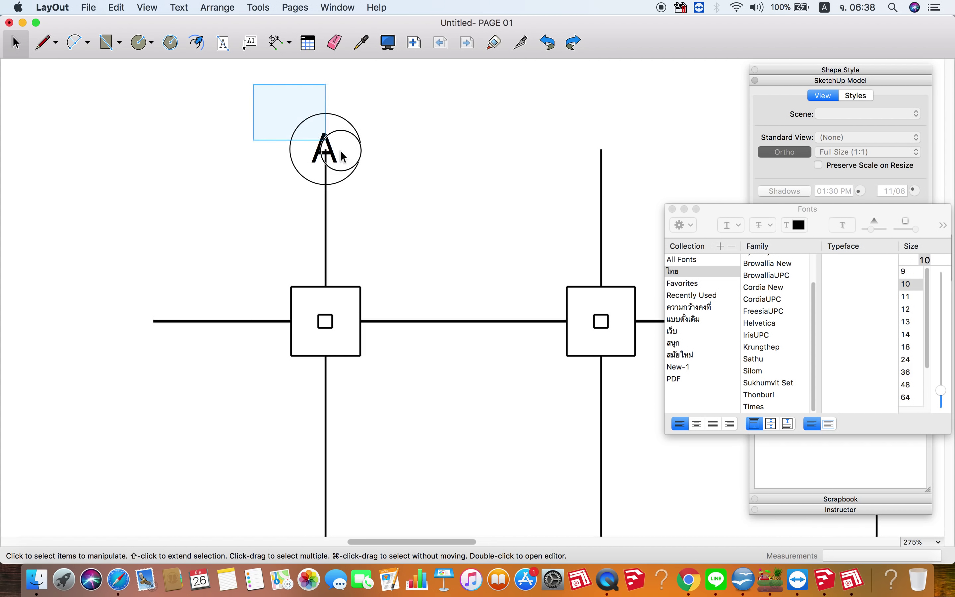
{"action": "right_click", "coordinate": [360, 141]}
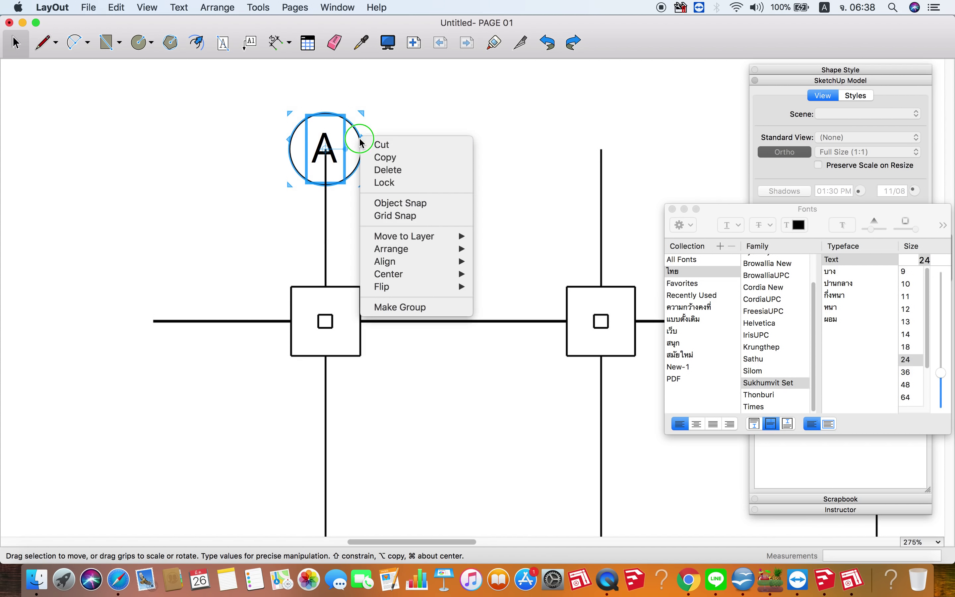
{"action": "left_click", "coordinate": [417, 306]}
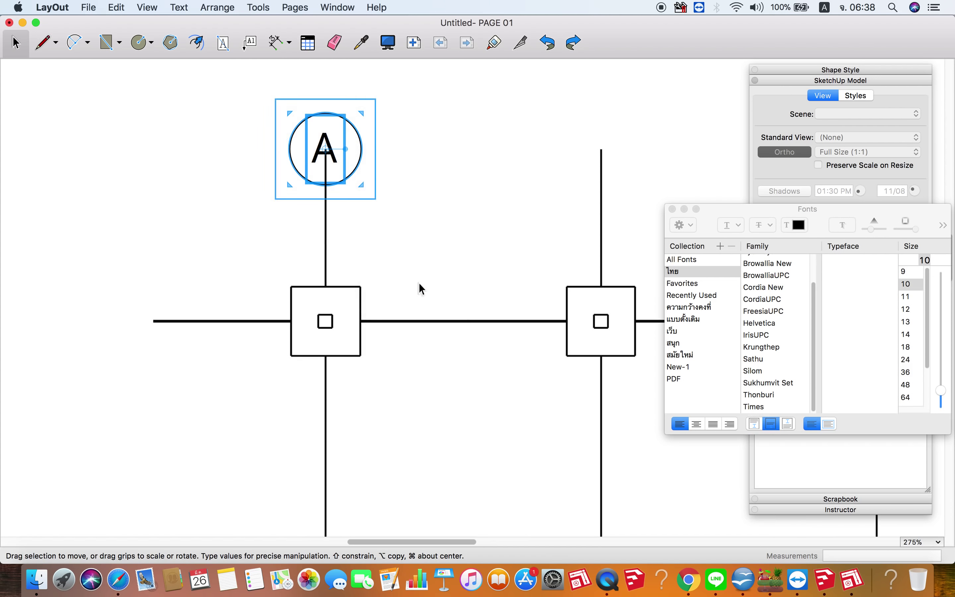
{"action": "left_click", "coordinate": [411, 206]}
Step: Nudge the grid model viewport back into place and select the A label group
{"action": "scroll", "coordinate": [324, 154], "scroll_direction": "down", "scroll_amount": 3}
{"action": "scroll", "coordinate": [323, 158], "scroll_direction": "down", "scroll_amount": 2}
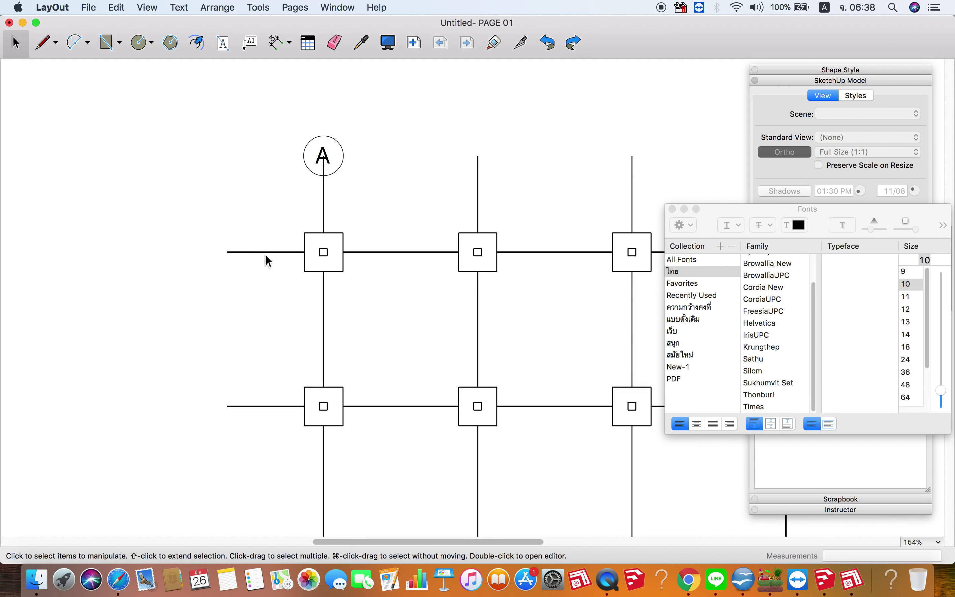
{"action": "left_click_drag", "start_coordinate": [264, 248], "coordinate": [247, 271]}
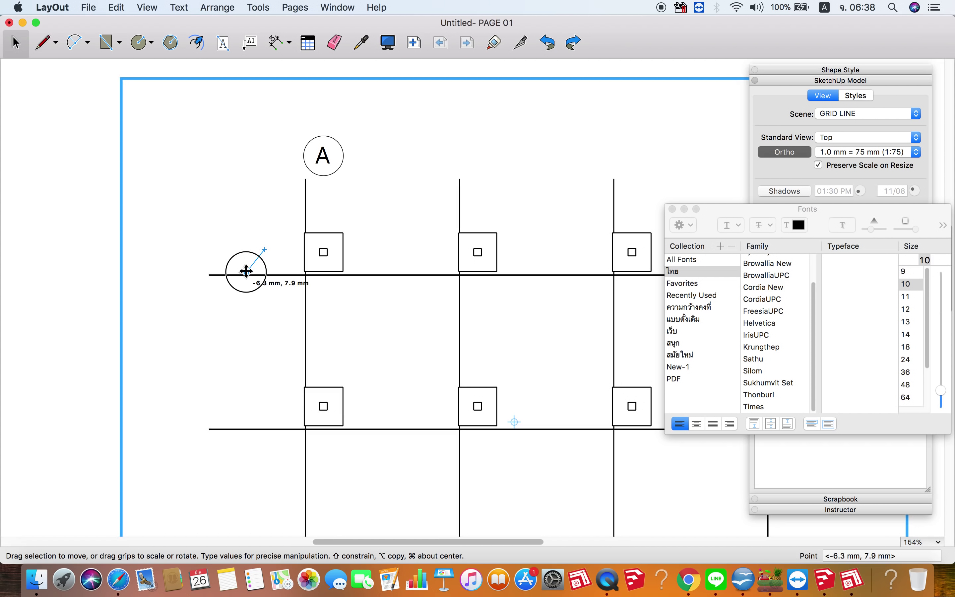
{"action": "left_click_drag", "start_coordinate": [246, 271], "coordinate": [246, 272]}
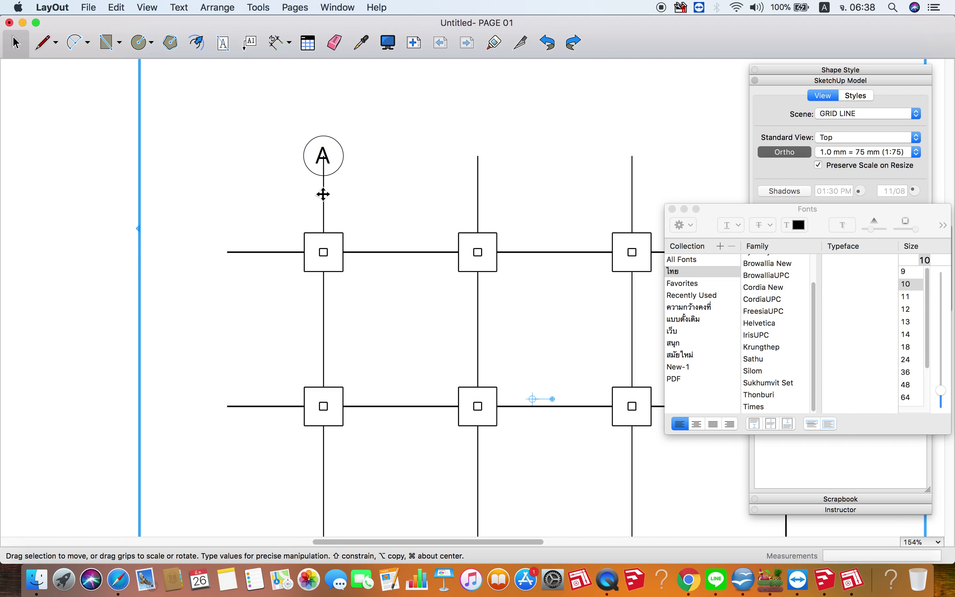
{"action": "scroll", "coordinate": [339, 177], "scroll_direction": "up", "scroll_amount": 1}
{"action": "left_click", "coordinate": [337, 169]}
{"action": "scroll", "coordinate": [332, 179], "scroll_direction": "up", "scroll_amount": 1}
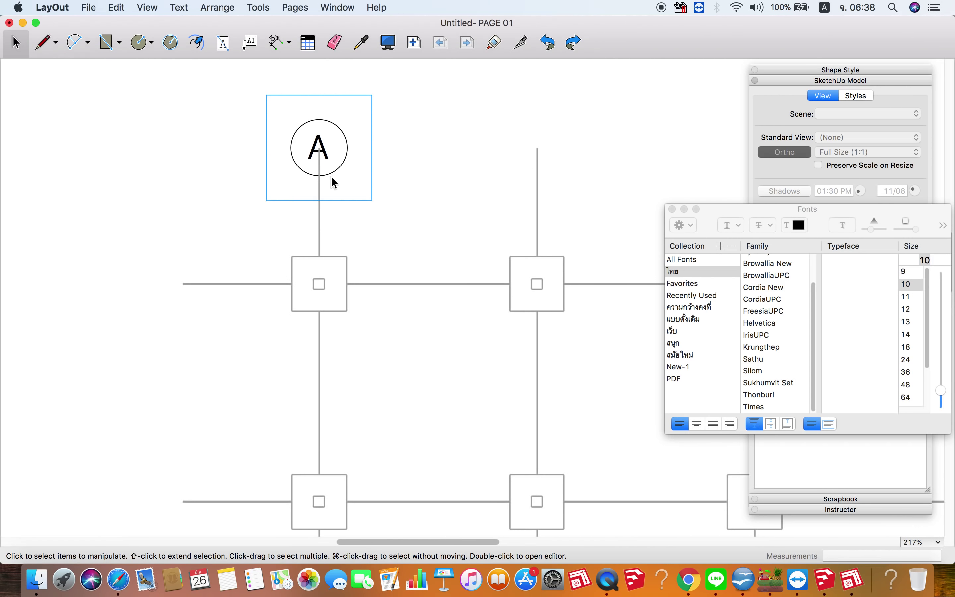
{"action": "scroll", "coordinate": [333, 179], "scroll_direction": "up", "scroll_amount": 1}
Step: With the Line tool (L) active, turn Object Snap back on
{"action": "scroll", "coordinate": [332, 179], "scroll_direction": "up", "scroll_amount": 1}
{"action": "key", "text": "l"}
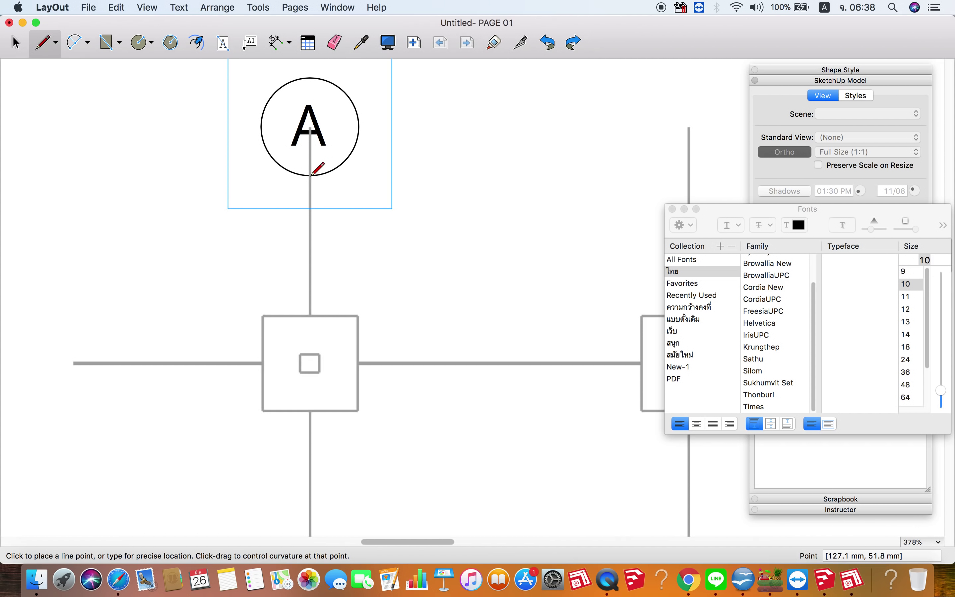
{"action": "right_click", "coordinate": [358, 170]}
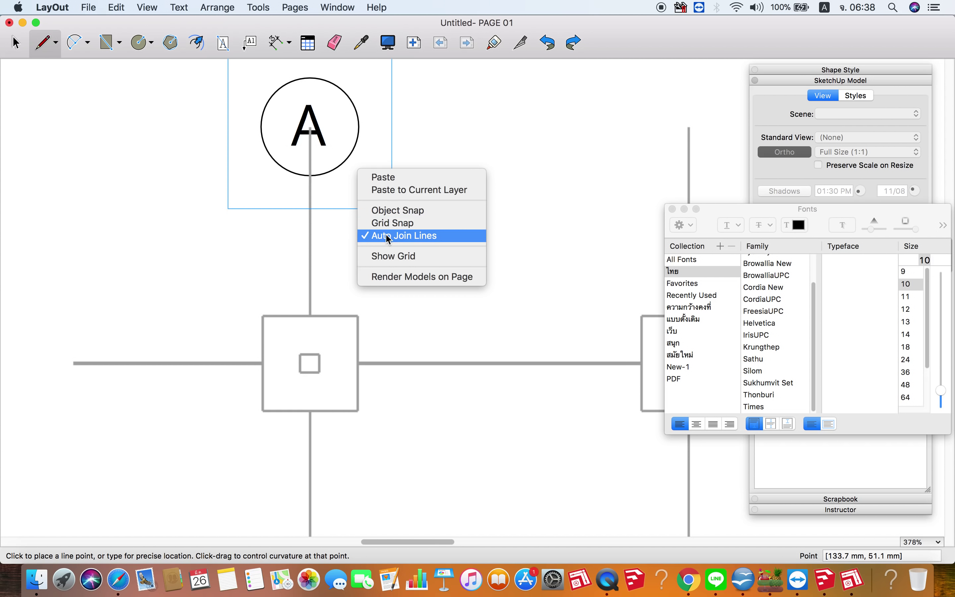
{"action": "left_click", "coordinate": [392, 213]}
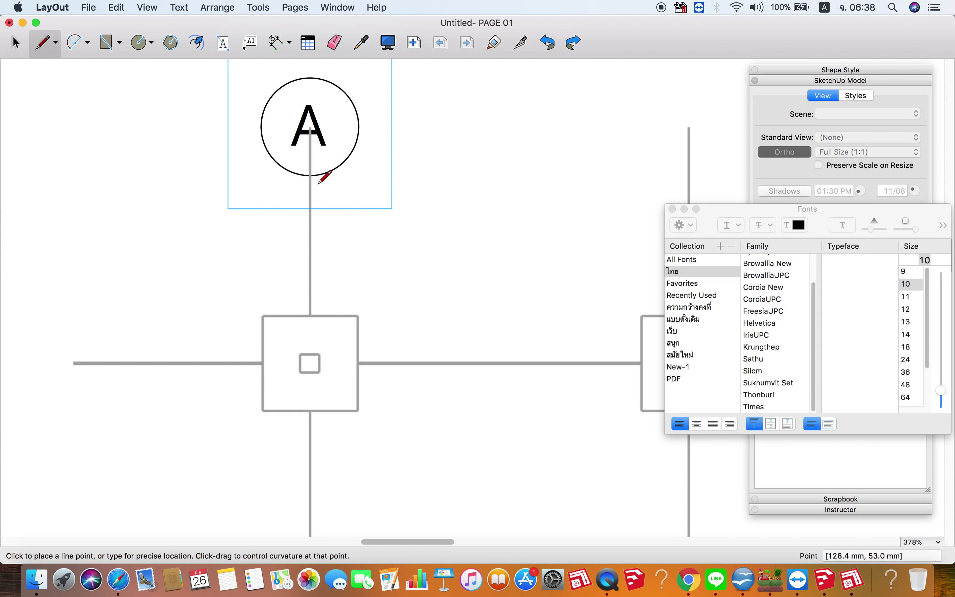
Step: Draw a line from the A circle's bottom down to the first column's lower end
{"action": "left_click", "coordinate": [310, 175]}
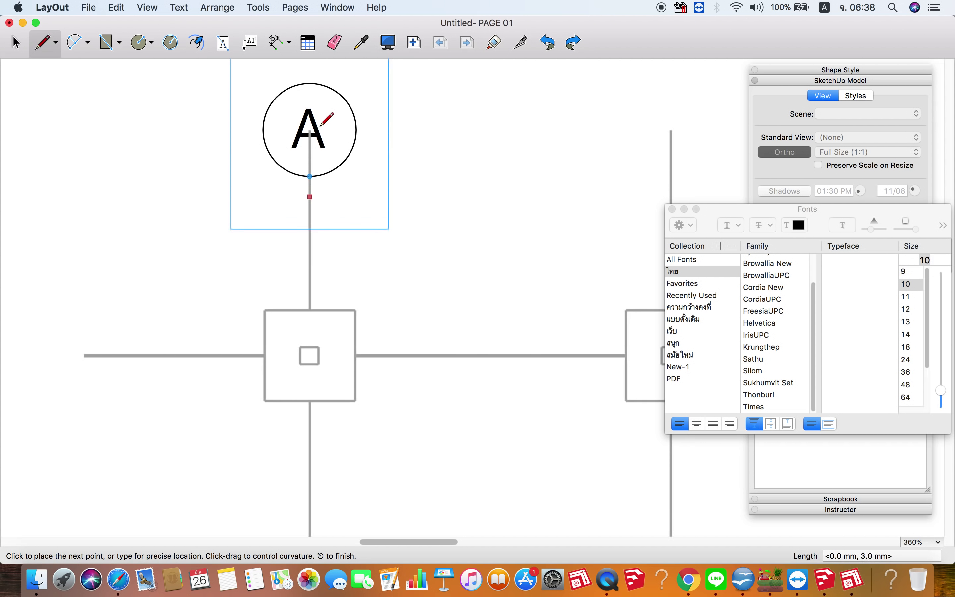
{"action": "scroll", "coordinate": [314, 134], "scroll_direction": "down", "scroll_amount": 5}
{"action": "scroll", "coordinate": [316, 146], "scroll_direction": "down", "scroll_amount": 3}
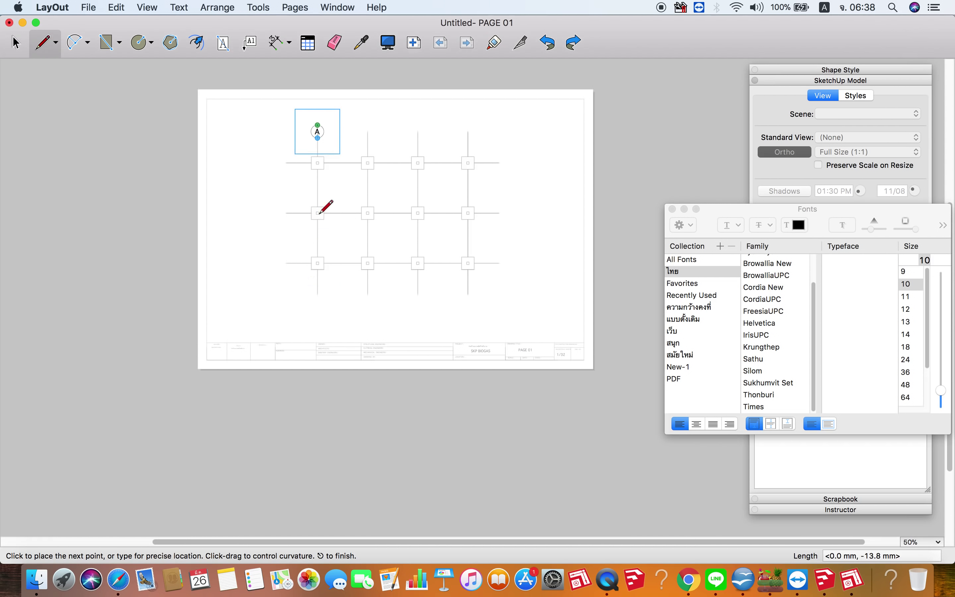
{"action": "left_click", "coordinate": [317, 295]}
{"action": "key", "text": "space"}
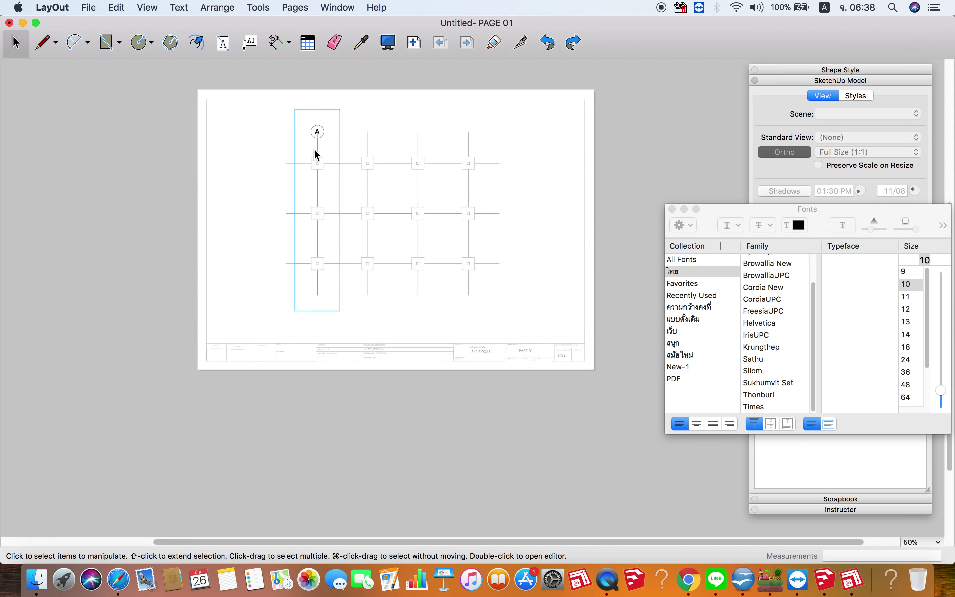
{"action": "scroll", "coordinate": [316, 154], "scroll_direction": "up", "scroll_amount": 2}
{"action": "scroll", "coordinate": [316, 145], "scroll_direction": "up", "scroll_amount": 2}
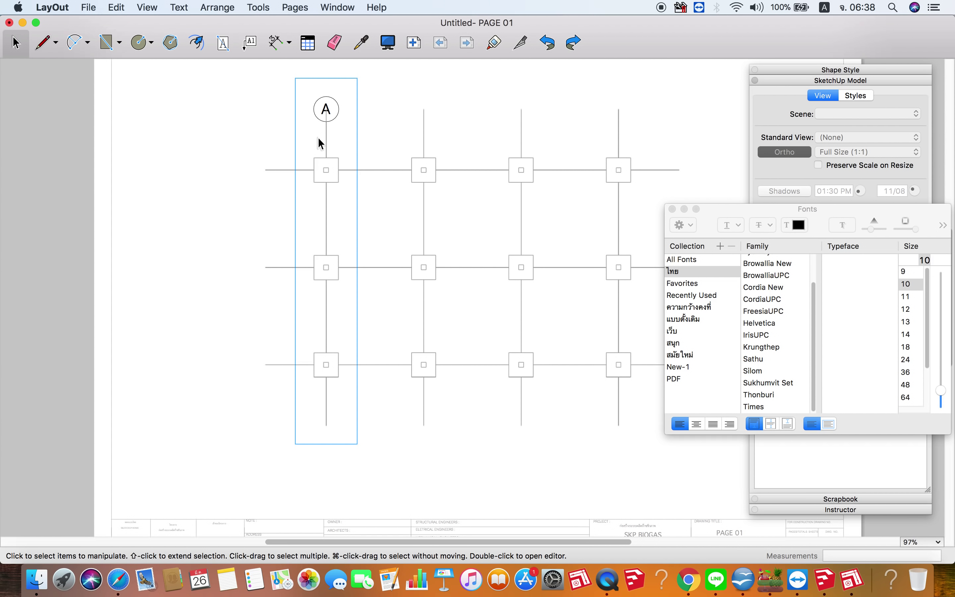
{"action": "left_click", "coordinate": [118, 8]}
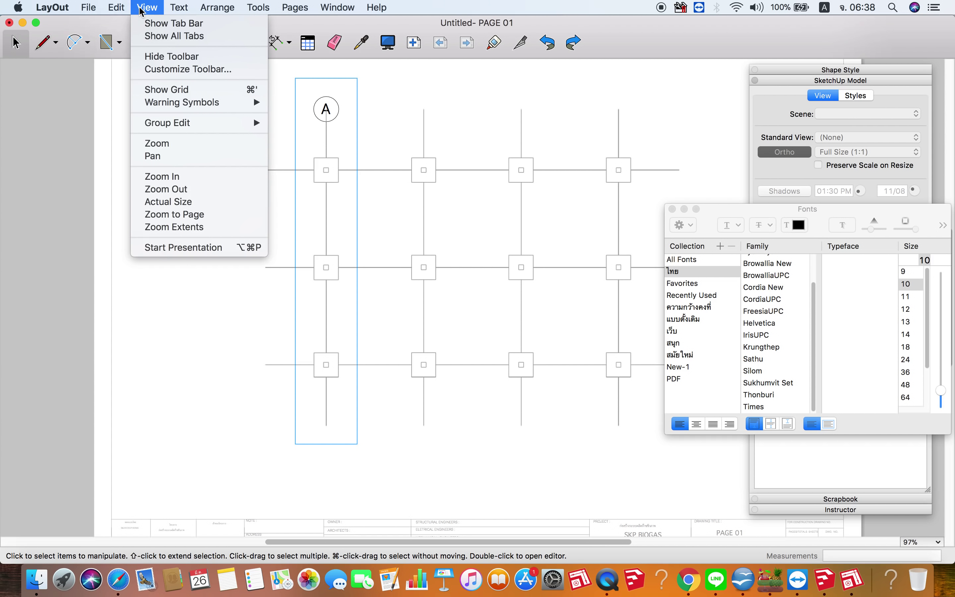
{"action": "mouse_move", "coordinate": [198, 122]}
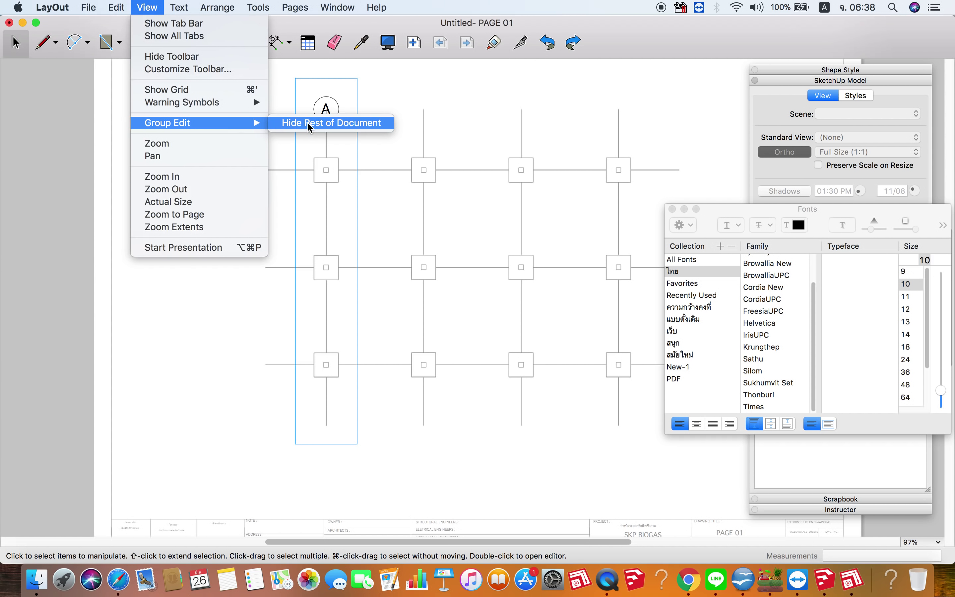
Step: Hide the rest of the document, select gridline A's vertical line and show Shape Style
{"action": "left_click", "coordinate": [311, 125]}
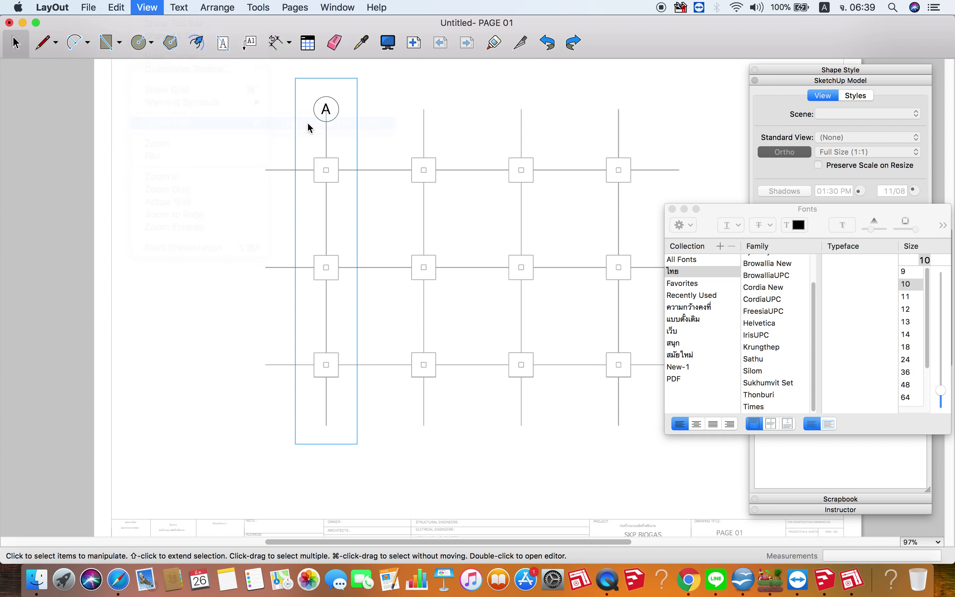
{"action": "left_click", "coordinate": [326, 150]}
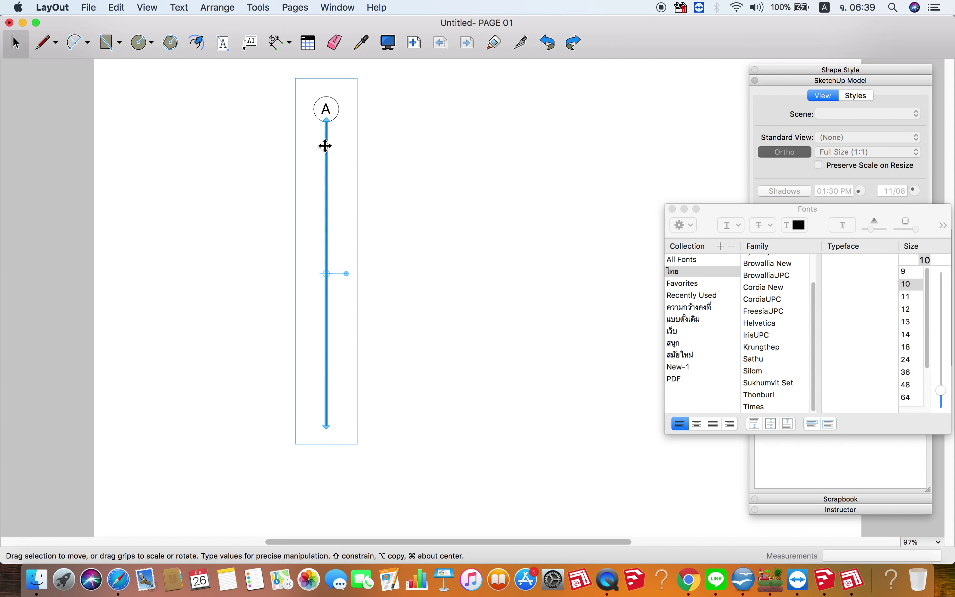
{"action": "left_click", "coordinate": [673, 209]}
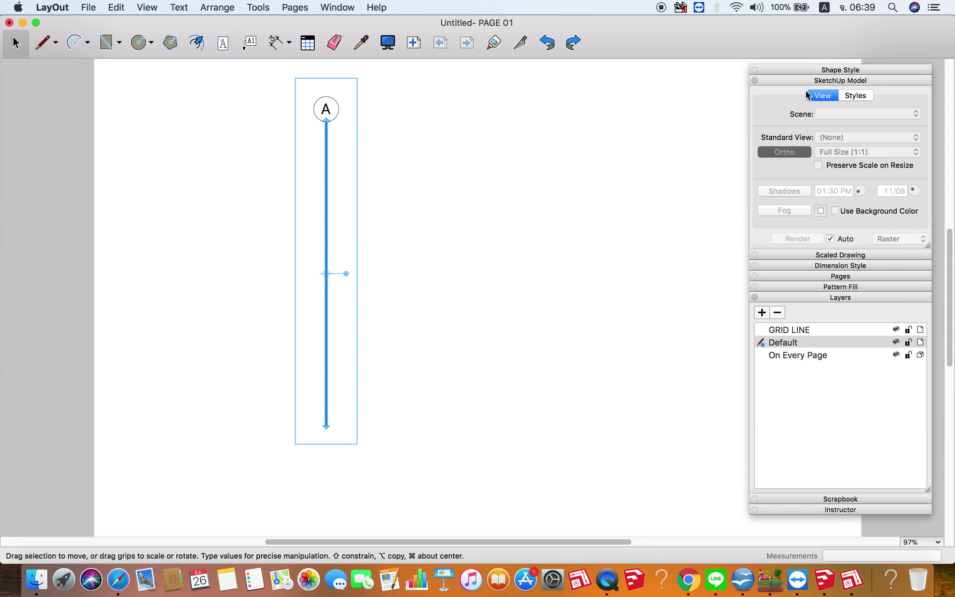
{"action": "left_click", "coordinate": [805, 81]}
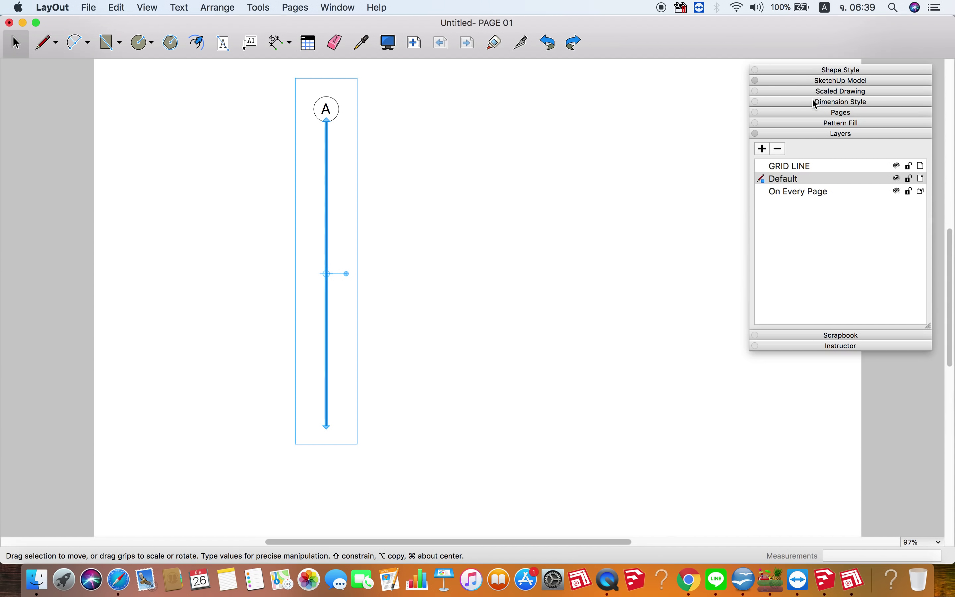
{"action": "left_click", "coordinate": [817, 70]}
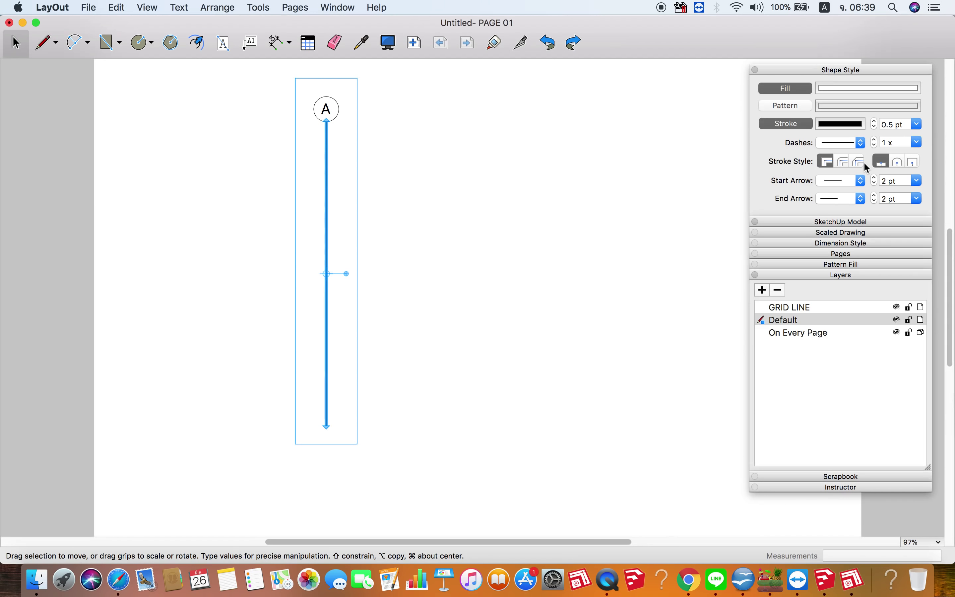
Step: Give the line a dashed pattern at 1.5 x dash scale
{"action": "left_click", "coordinate": [862, 146]}
{"action": "left_click", "coordinate": [849, 158]}
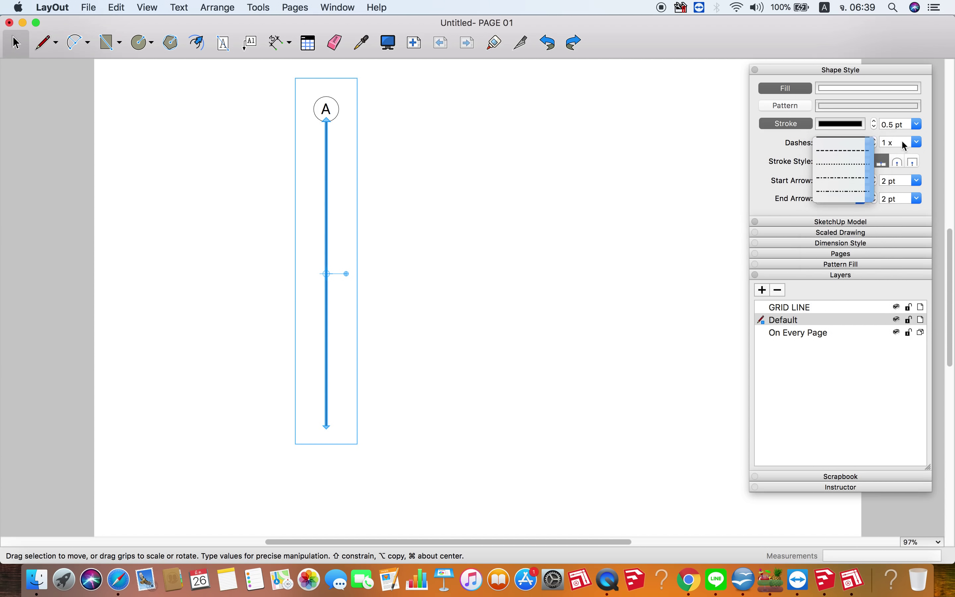
{"action": "left_click", "coordinate": [917, 143]}
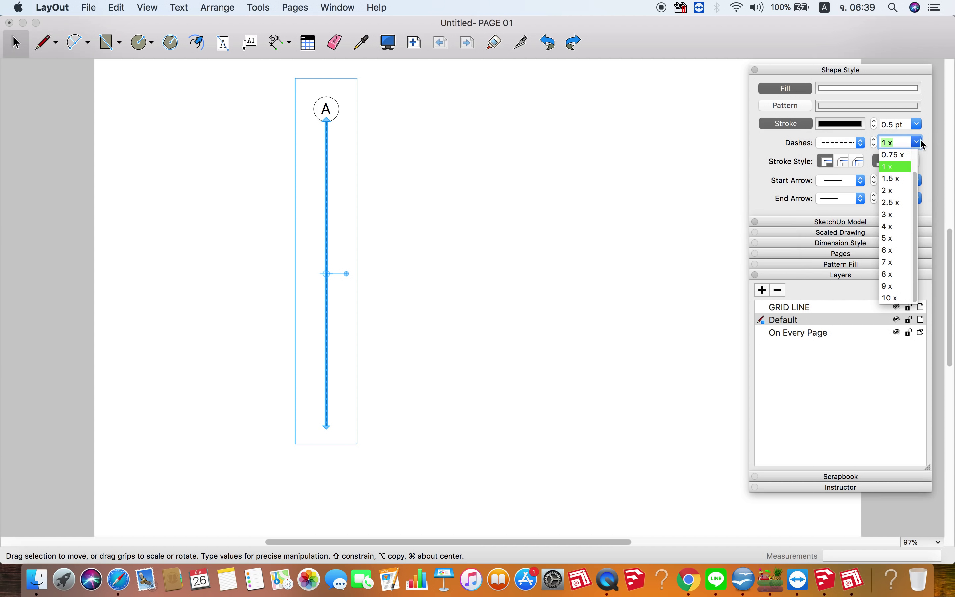
{"action": "left_click", "coordinate": [892, 179]}
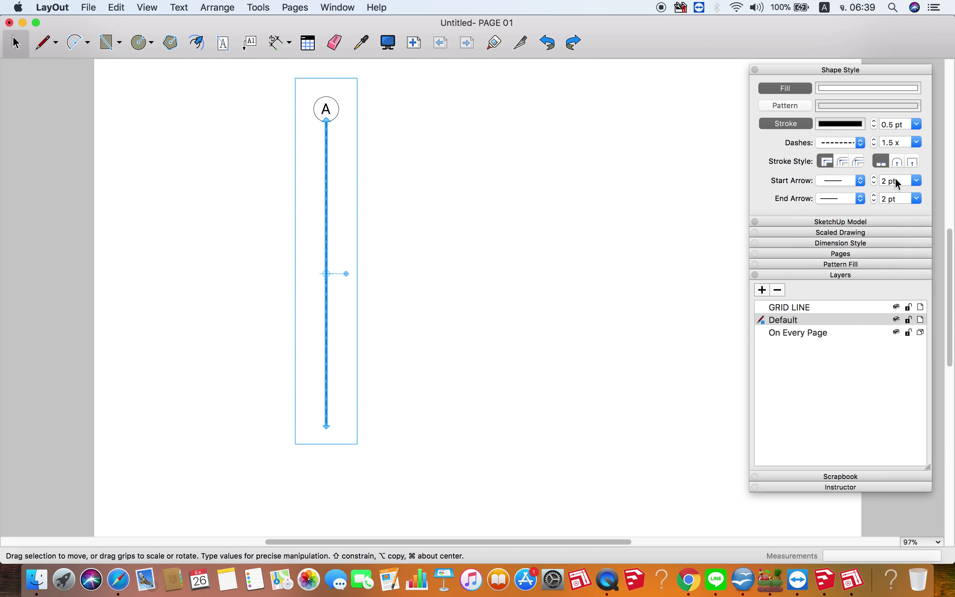
{"action": "left_click", "coordinate": [539, 288]}
{"action": "scroll", "coordinate": [385, 277], "scroll_direction": "down", "scroll_amount": 2}
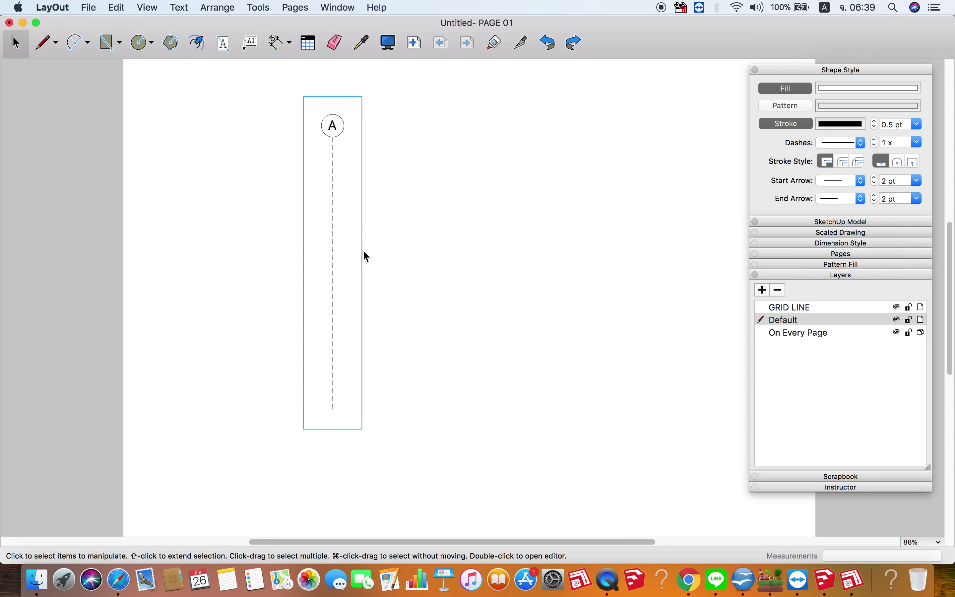
Step: Attempt copying gridline A sideways, deleting the misplaced copies
{"action": "scroll", "coordinate": [340, 118], "scroll_direction": "up", "scroll_amount": 3}
{"action": "left_click", "coordinate": [339, 131]}
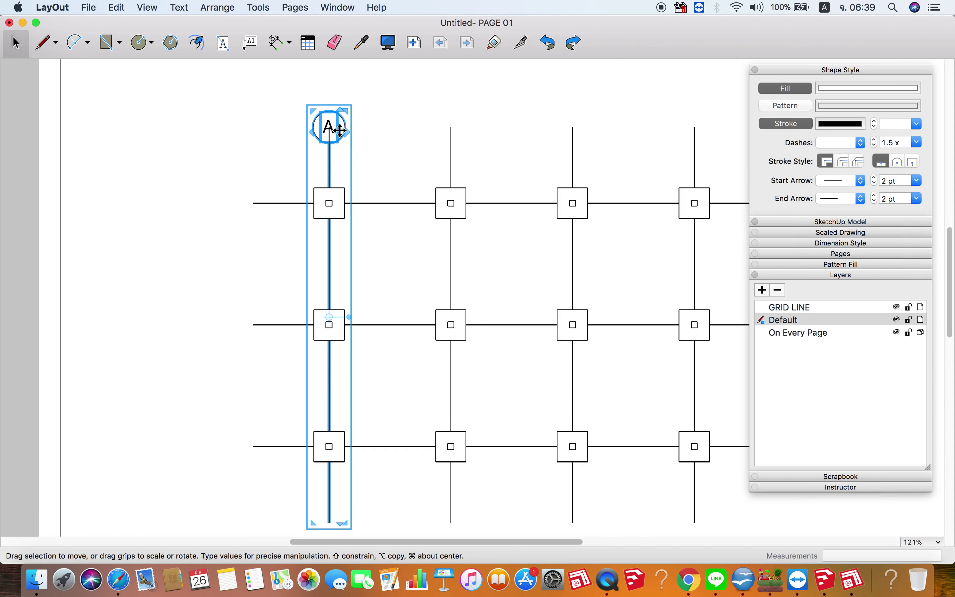
{"action": "mouse_move", "coordinate": [331, 141]}
{"action": "left_mouse_down"}
{"action": "mouse_move", "coordinate": [334, 149]}
{"action": "mouse_move", "coordinate": [457, 147]}
{"action": "mouse_move", "coordinate": [453, 131]}
{"action": "left_mouse_up"}
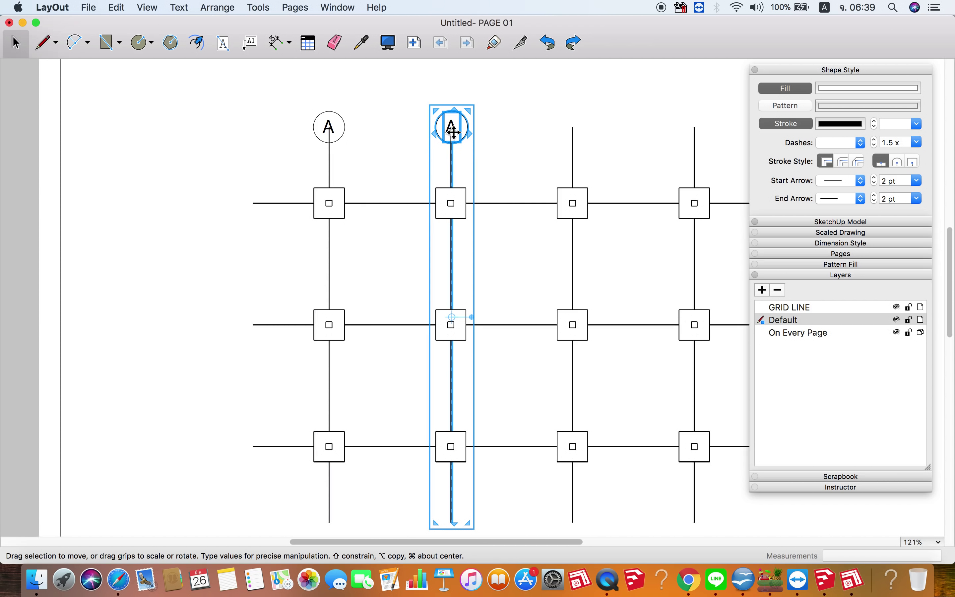
{"action": "key", "text": "Delete"}
{"action": "scroll", "coordinate": [344, 139], "scroll_direction": "up", "scroll_amount": 3}
{"action": "scroll", "coordinate": [330, 141], "scroll_direction": "up", "scroll_amount": 2}
{"action": "left_click", "coordinate": [330, 140]}
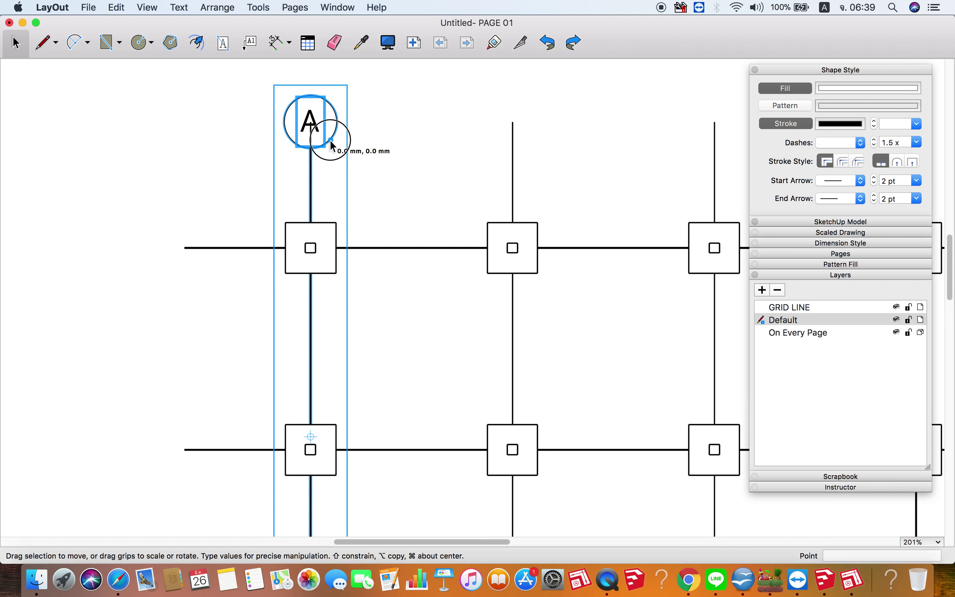
{"action": "scroll", "coordinate": [315, 178], "scroll_direction": "up", "scroll_amount": 1}
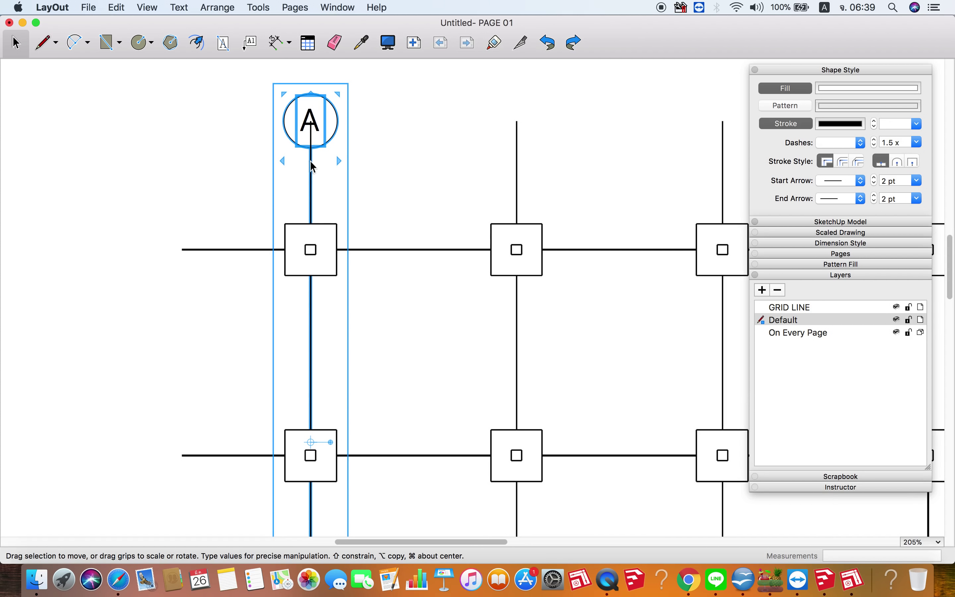
{"action": "scroll", "coordinate": [314, 176], "scroll_direction": "down", "scroll_amount": 1}
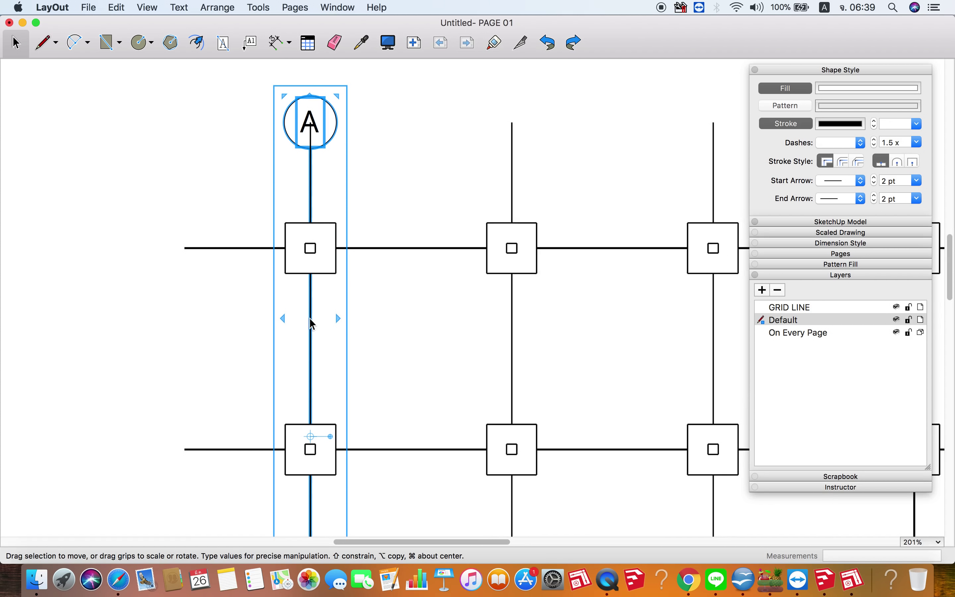
{"action": "left_click_drag", "start_coordinate": [314, 184], "coordinate": [518, 206]}
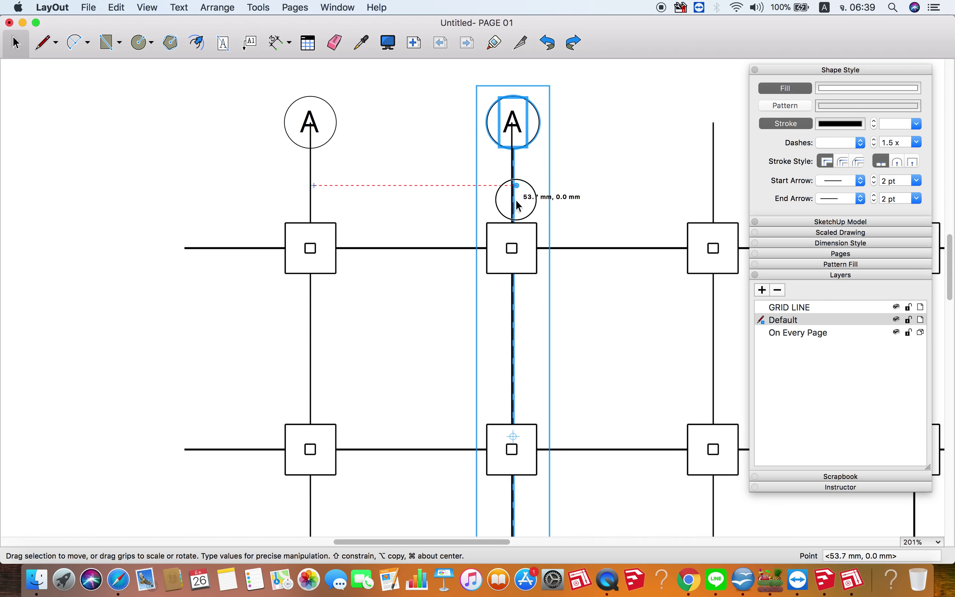
{"action": "left_click_drag", "start_coordinate": [518, 205], "coordinate": [518, 205], "text": "alt"}
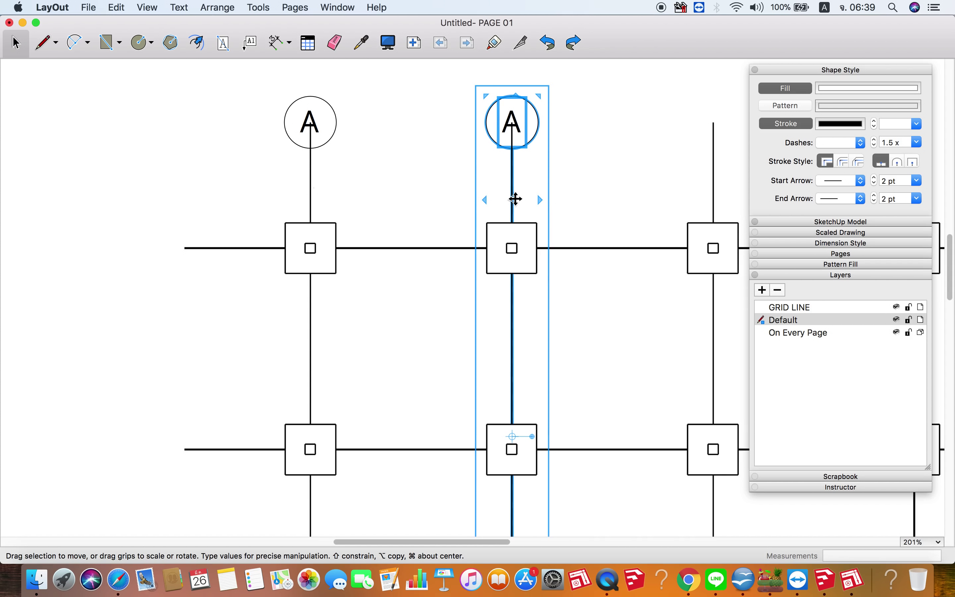
{"action": "key", "text": "Delete"}
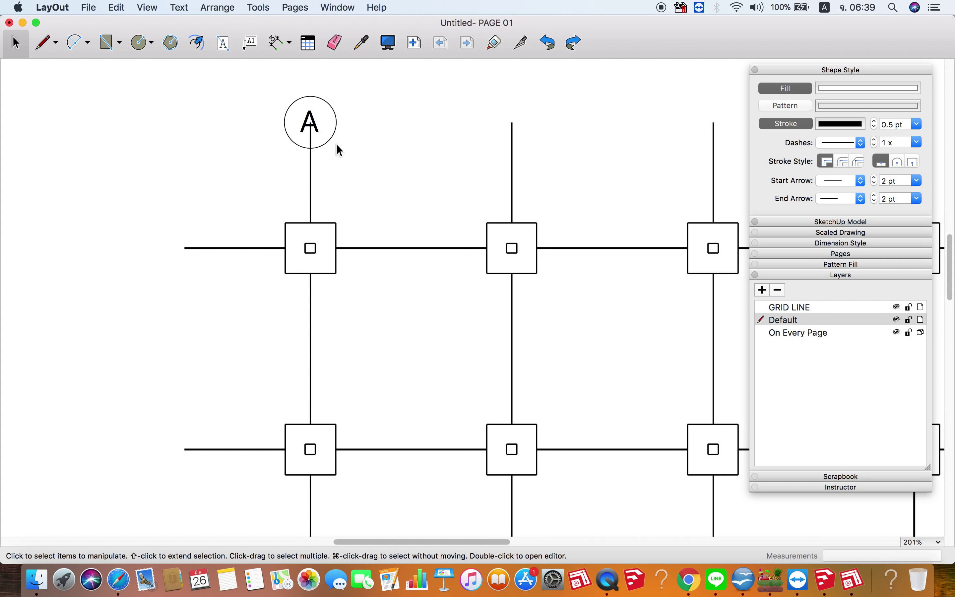
Step: Copy gridline A onto the second vertical line and repeat it across the remaining lines
{"action": "left_click", "coordinate": [330, 140]}
{"action": "scroll", "coordinate": [331, 158], "scroll_direction": "down", "scroll_amount": 1}
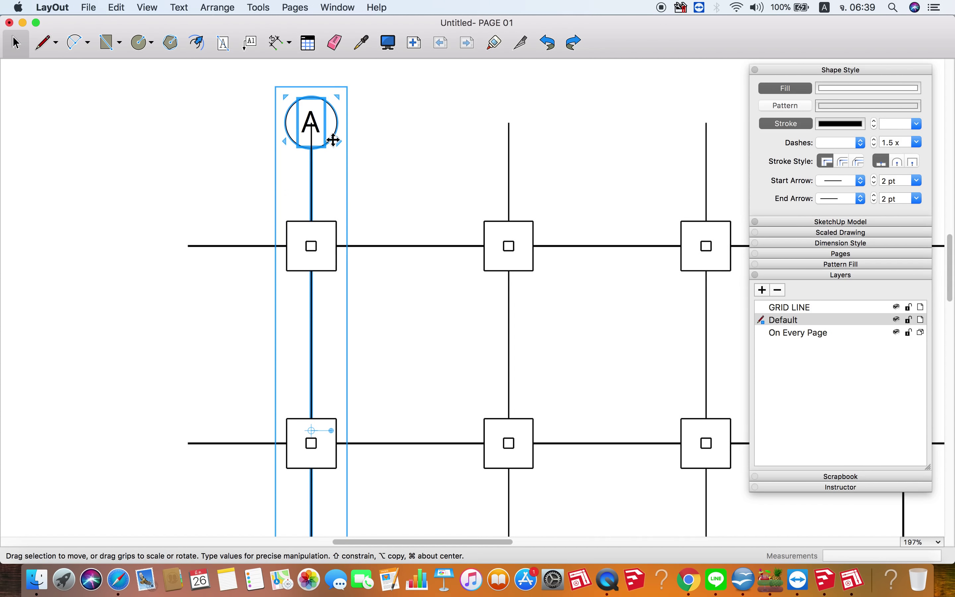
{"action": "scroll", "coordinate": [334, 140], "scroll_direction": "down", "scroll_amount": 1}
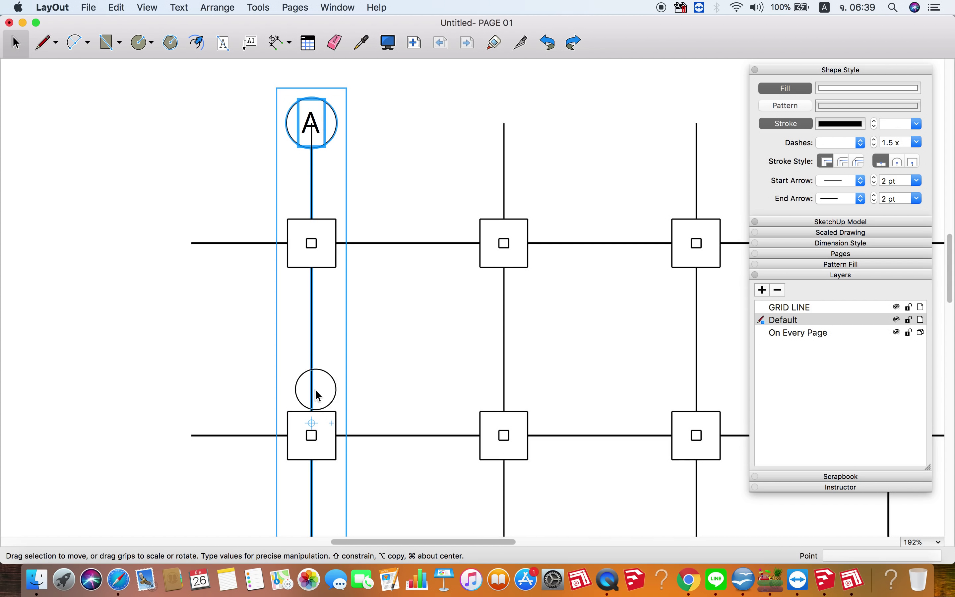
{"action": "left_click_drag", "start_coordinate": [318, 395], "coordinate": [314, 186]}
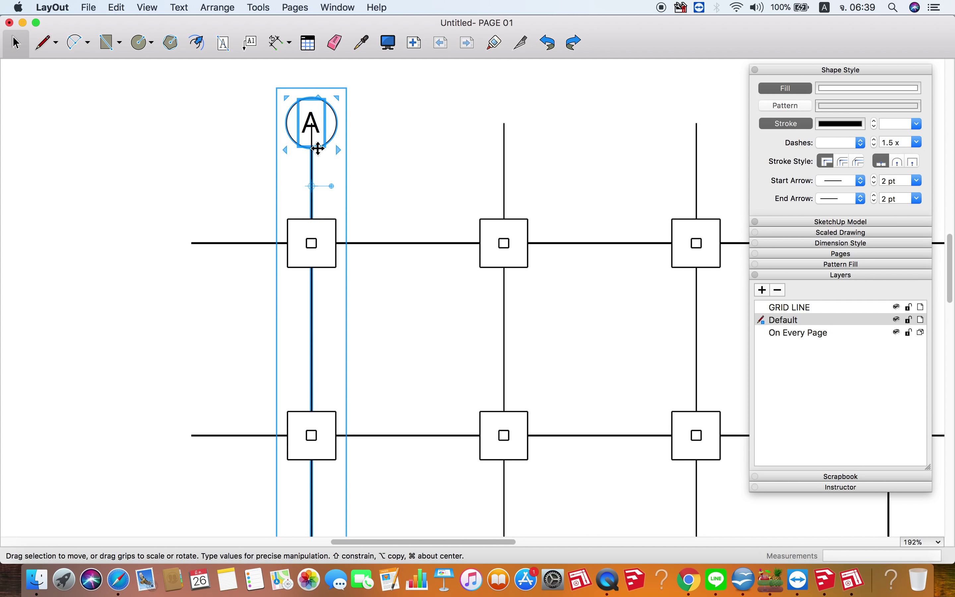
{"action": "mouse_move", "coordinate": [317, 148]}
{"action": "left_mouse_down"}
{"action": "mouse_move", "coordinate": [319, 156]}
{"action": "mouse_move", "coordinate": [509, 156]}
{"action": "left_mouse_up"}
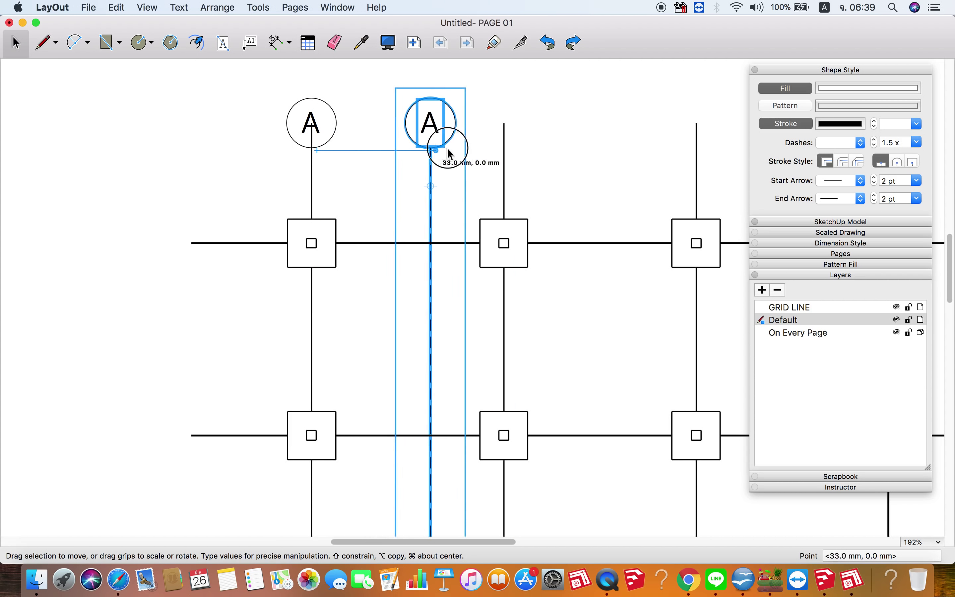
{"action": "scroll", "coordinate": [398, 201], "scroll_direction": "down", "scroll_amount": 3}
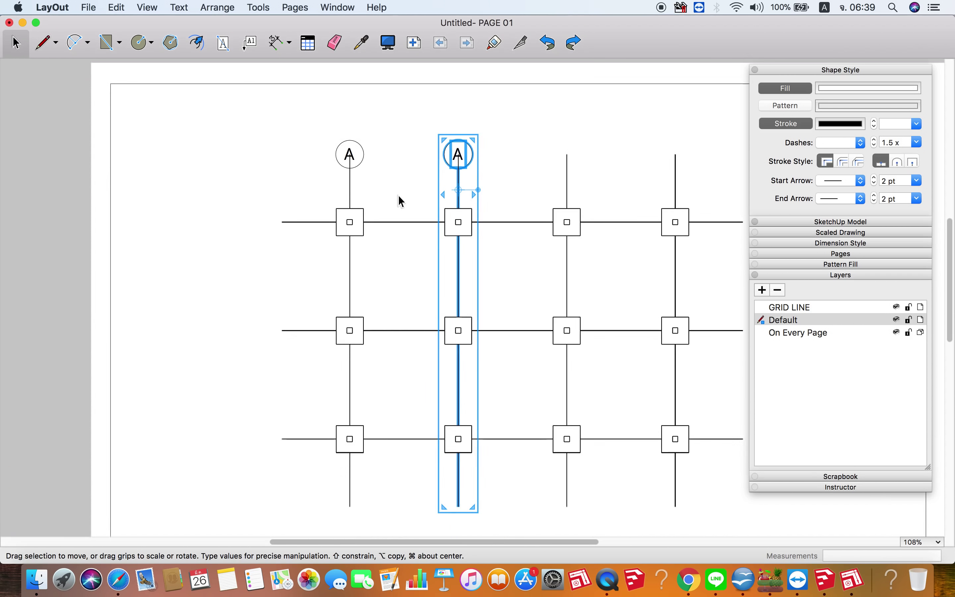
{"action": "scroll", "coordinate": [399, 200], "scroll_direction": "down", "scroll_amount": 2}
{"action": "scroll", "coordinate": [401, 201], "scroll_direction": "down", "scroll_amount": 1}
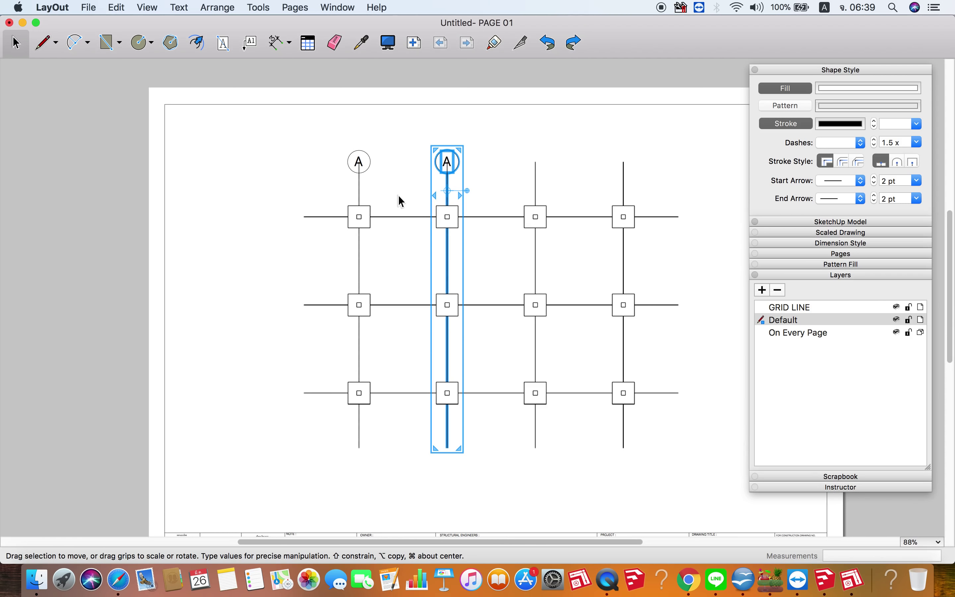
{"action": "type", "text": "X3"}
{"action": "key", "text": "Return"}
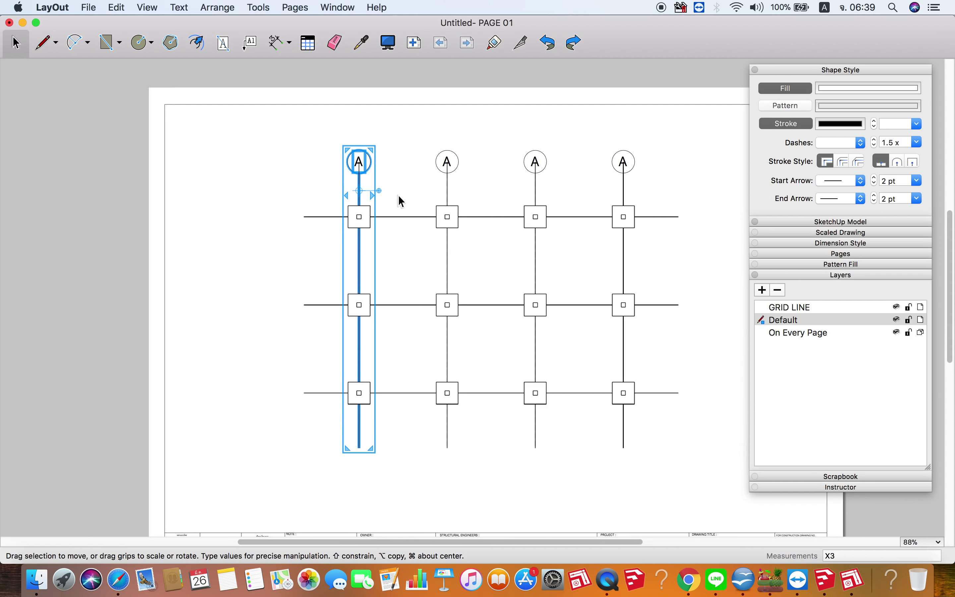
{"action": "left_click", "coordinate": [401, 201]}
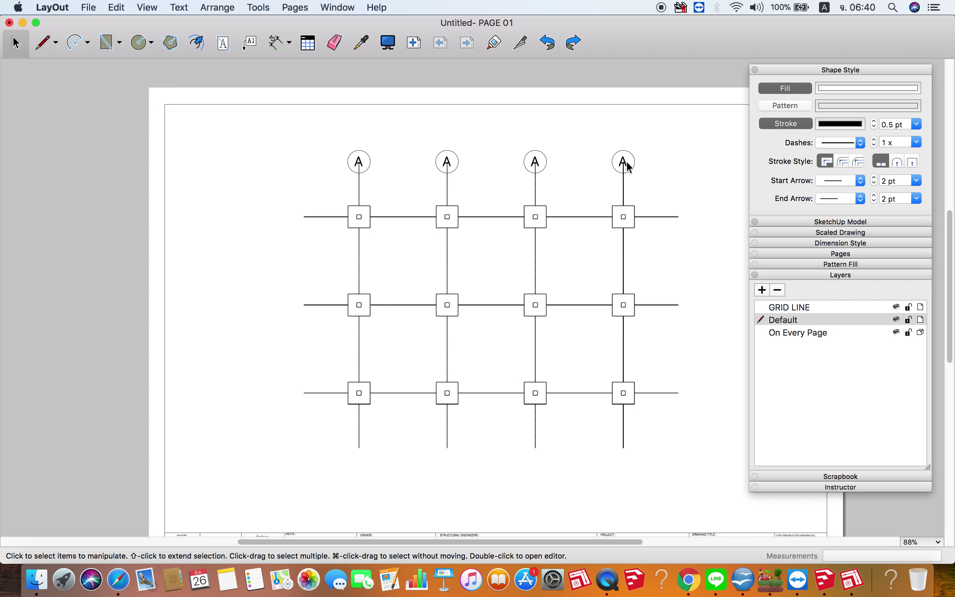
Step: Copy gridline A to the left of the grid and erase its extra line, keeping the bubble
{"action": "scroll", "coordinate": [340, 162], "scroll_direction": "up", "scroll_amount": 3}
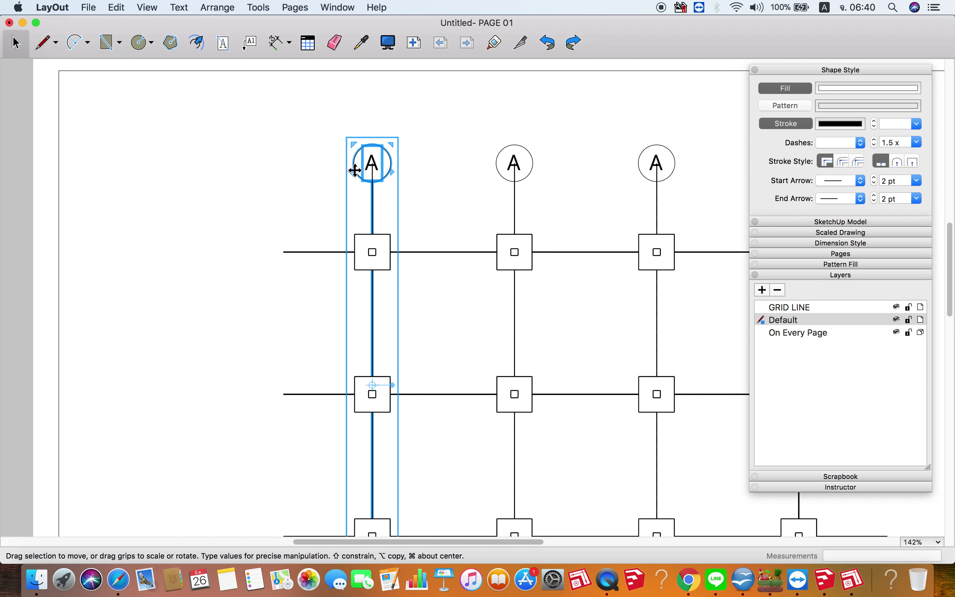
{"action": "mouse_move", "coordinate": [353, 171]}
{"action": "left_mouse_down"}
{"action": "mouse_move", "coordinate": [357, 178]}
{"action": "mouse_move", "coordinate": [220, 266]}
{"action": "left_mouse_up"}
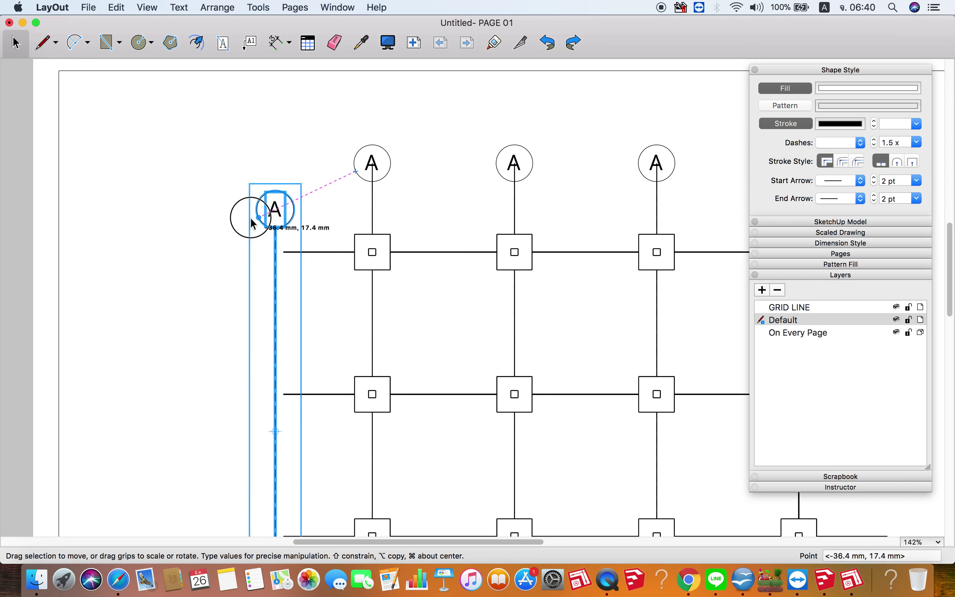
{"action": "scroll", "coordinate": [220, 266], "scroll_direction": "up", "scroll_amount": 3}
{"action": "scroll", "coordinate": [228, 245], "scroll_direction": "down", "scroll_amount": 3}
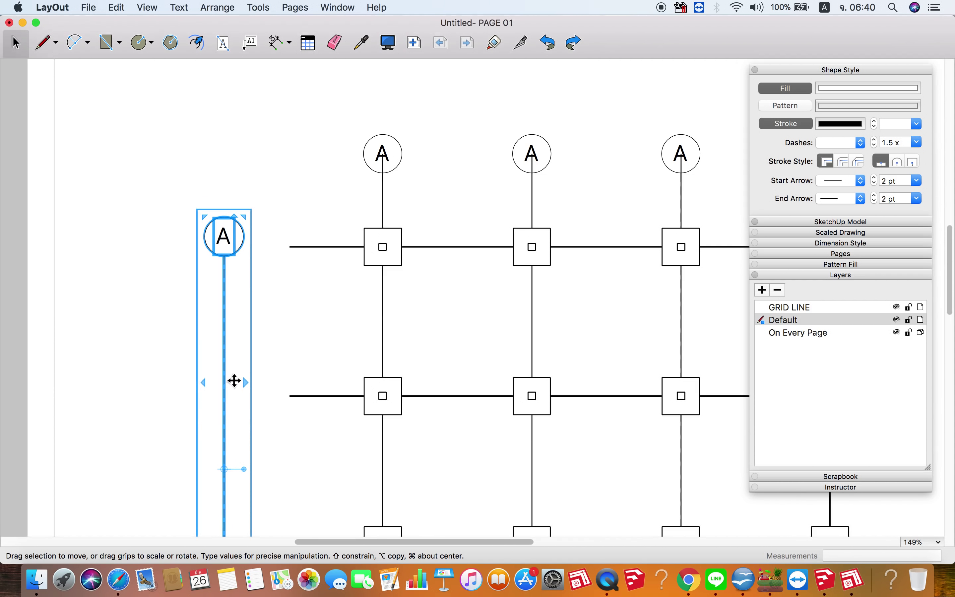
{"action": "mouse_move", "coordinate": [225, 474]}
{"action": "left_mouse_down"}
{"action": "mouse_move", "coordinate": [250, 243]}
{"action": "mouse_move", "coordinate": [226, 242]}
{"action": "left_mouse_up"}
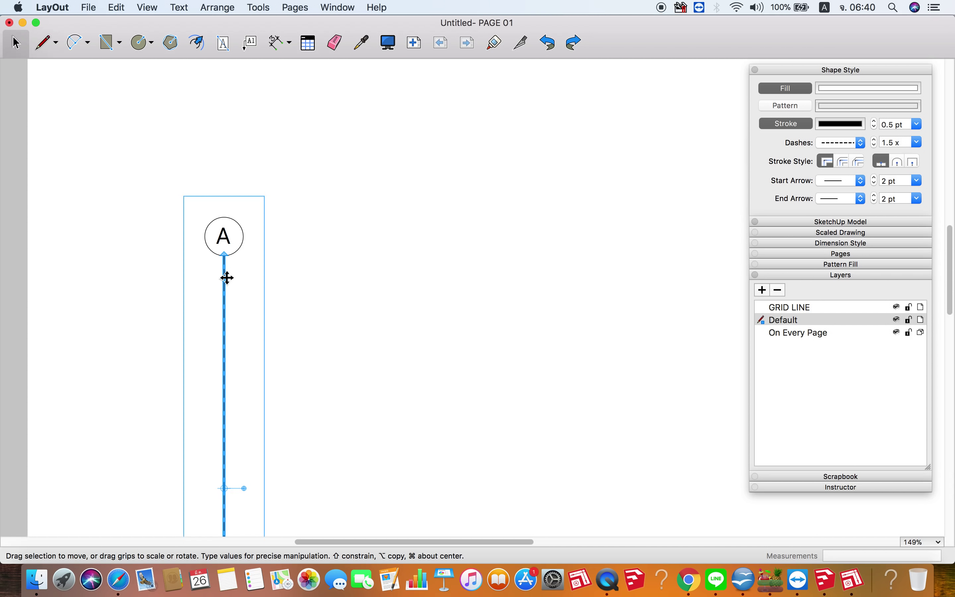
{"action": "left_click", "coordinate": [361, 43]}
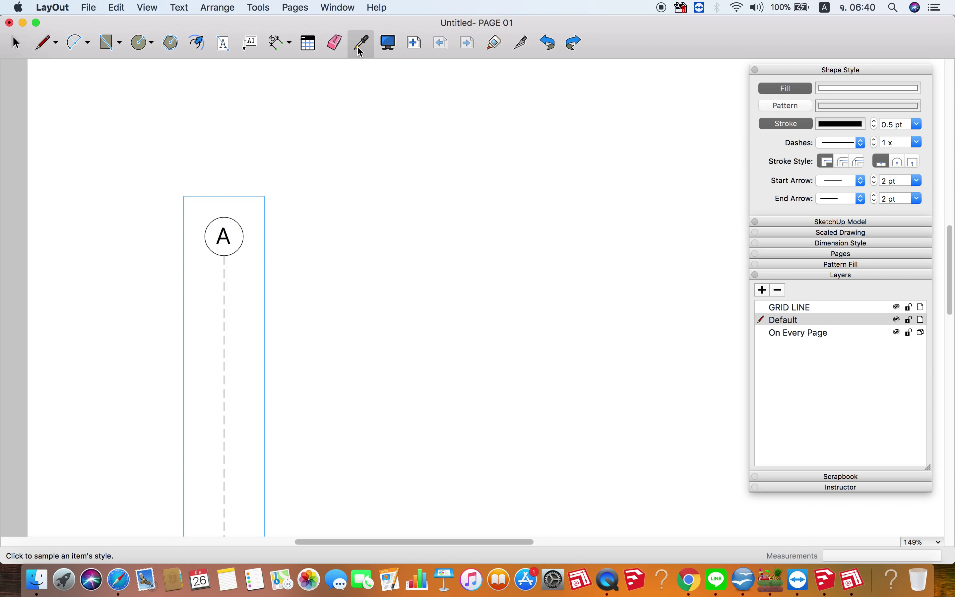
{"action": "left_click", "coordinate": [225, 290]}
{"action": "key", "text": "e"}
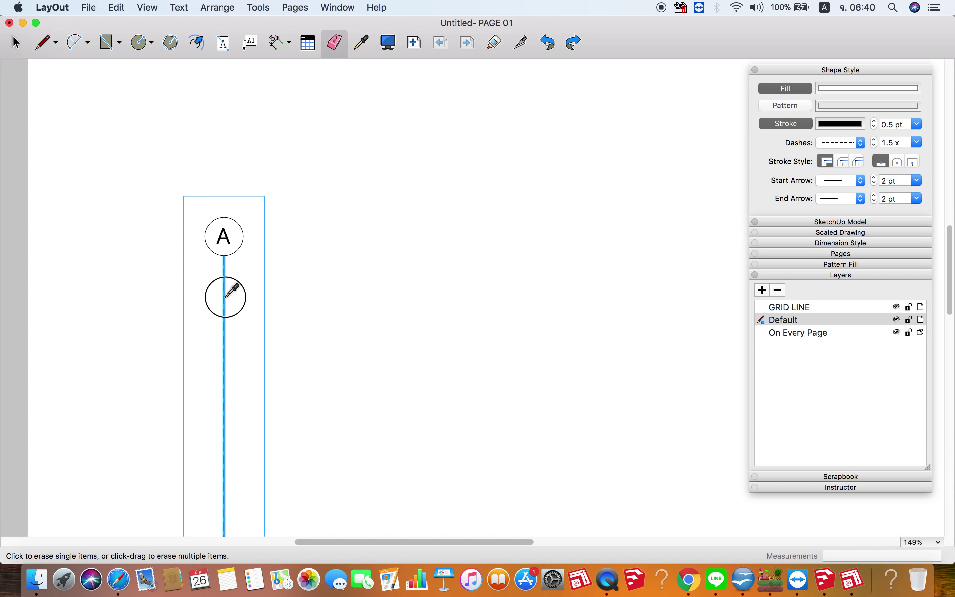
{"action": "left_click", "coordinate": [226, 296]}
{"action": "key", "text": "space"}
Step: Move the A bubble to the top row line's left end and open its group
{"action": "left_click", "coordinate": [228, 254]}
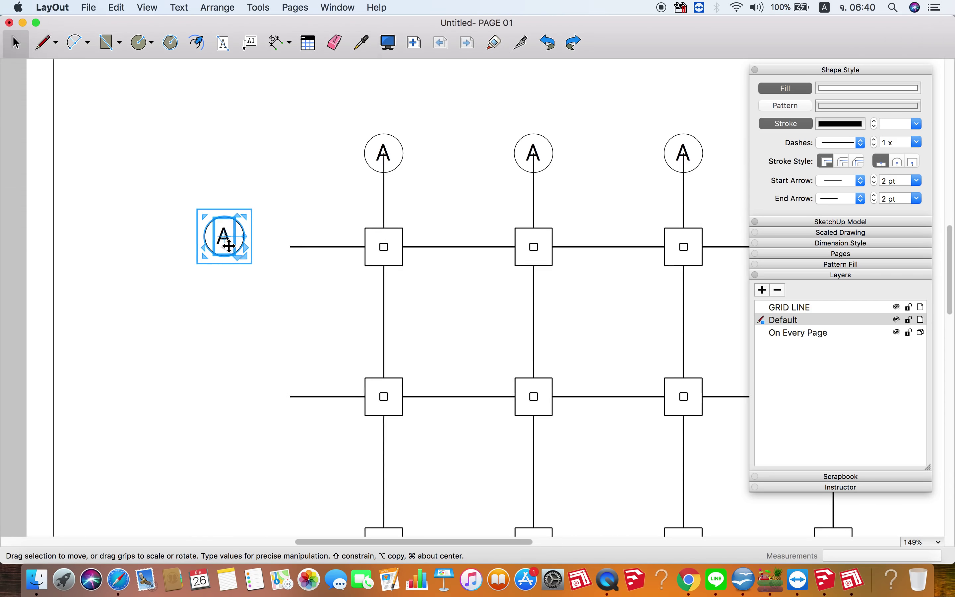
{"action": "scroll", "coordinate": [228, 251], "scroll_direction": "up", "scroll_amount": 3}
{"action": "left_click_drag", "start_coordinate": [218, 232], "coordinate": [239, 253]}
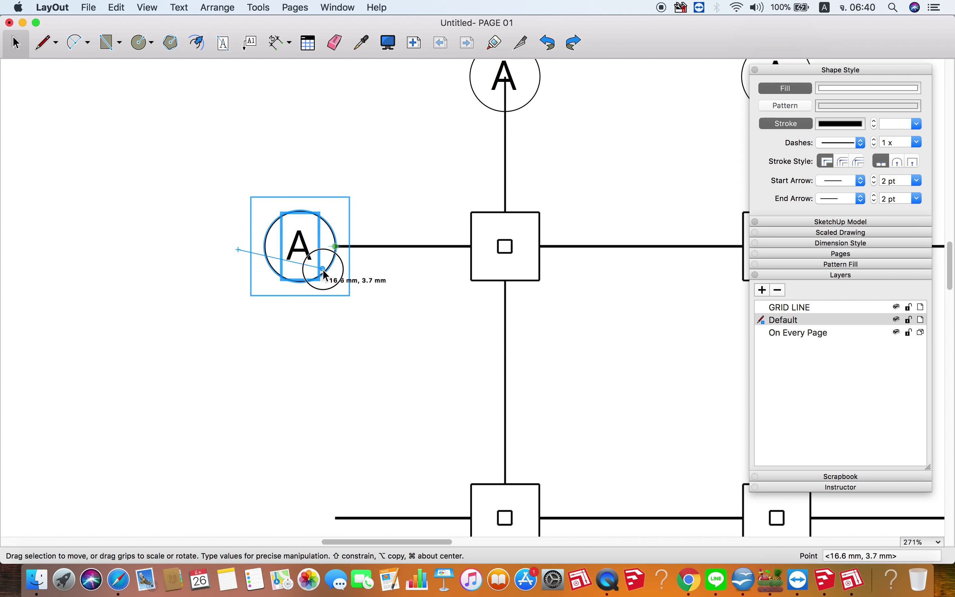
{"action": "left_click_drag", "start_coordinate": [240, 253], "coordinate": [323, 273]}
{"action": "left_click", "coordinate": [282, 317]}
{"action": "left_click", "coordinate": [300, 281]}
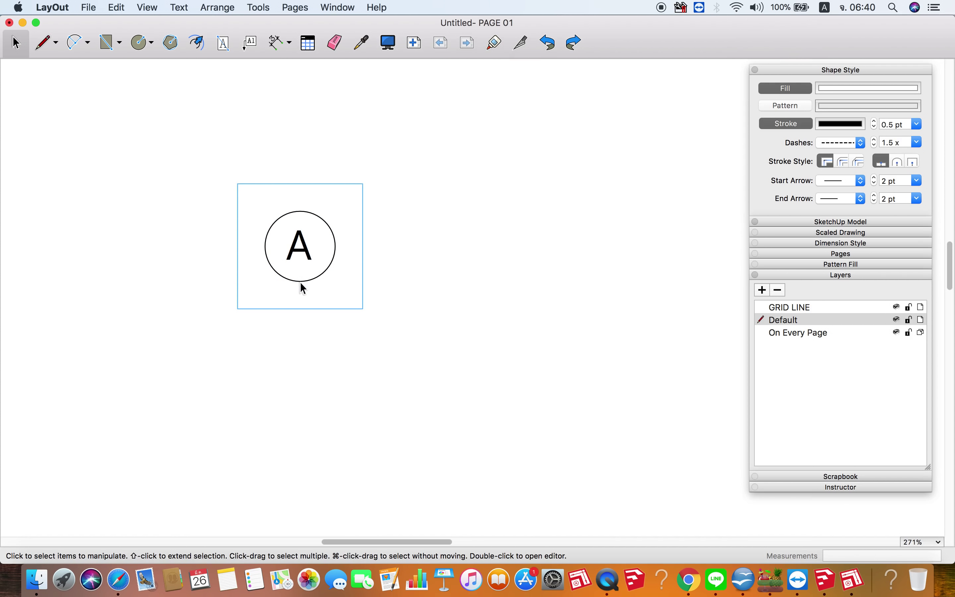
Step: Draw a line from the bubble's right edge to the top row's right end, then exit the group
{"action": "left_click", "coordinate": [46, 50]}
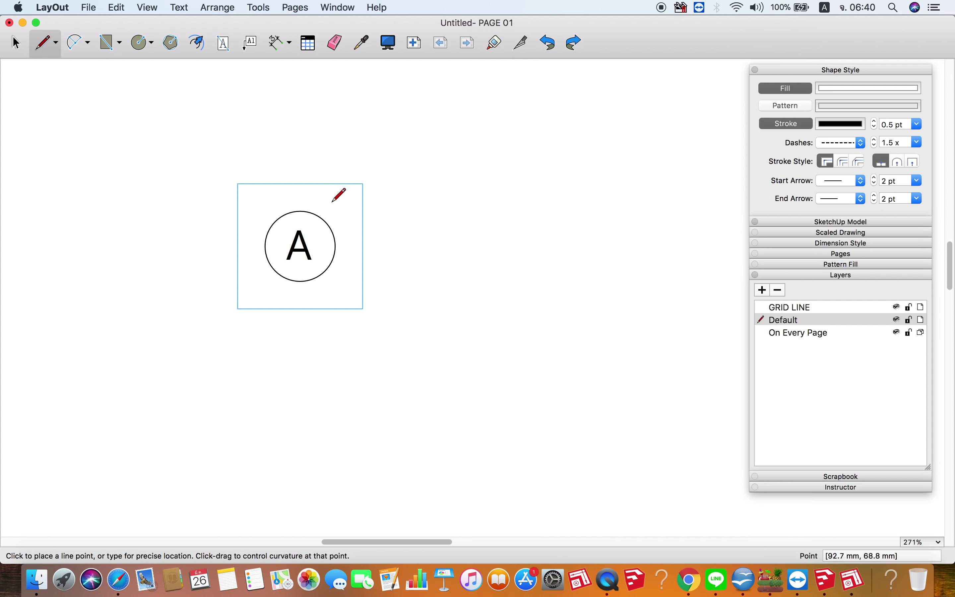
{"action": "left_click", "coordinate": [335, 246]}
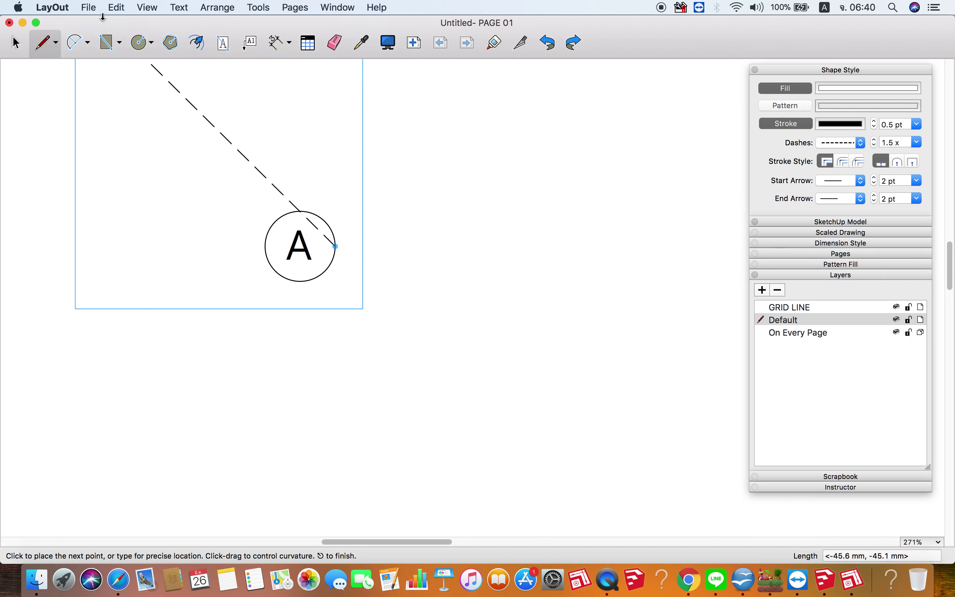
{"action": "left_click", "coordinate": [139, 10]}
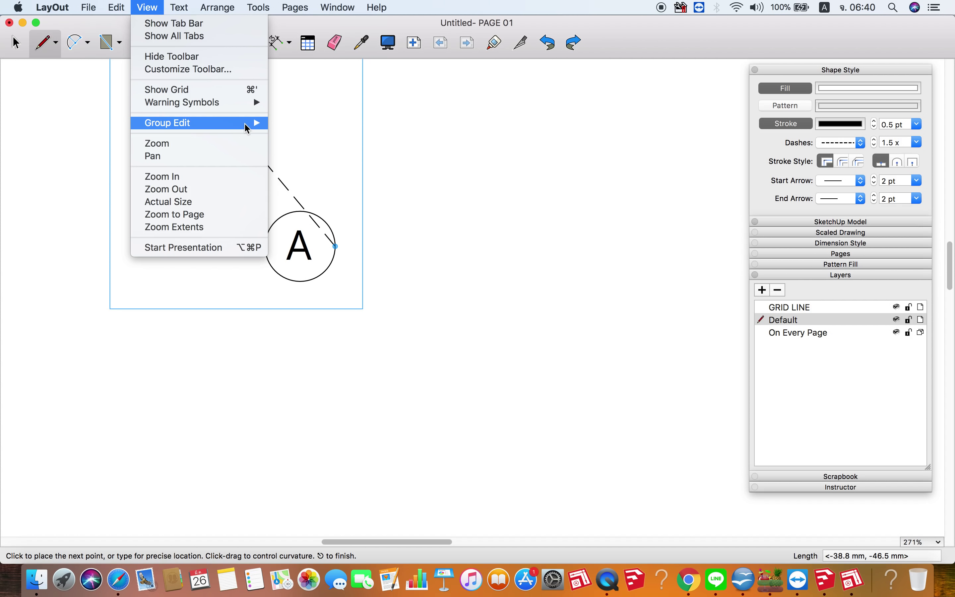
{"action": "mouse_move", "coordinate": [198, 122]}
{"action": "left_click", "coordinate": [331, 122]}
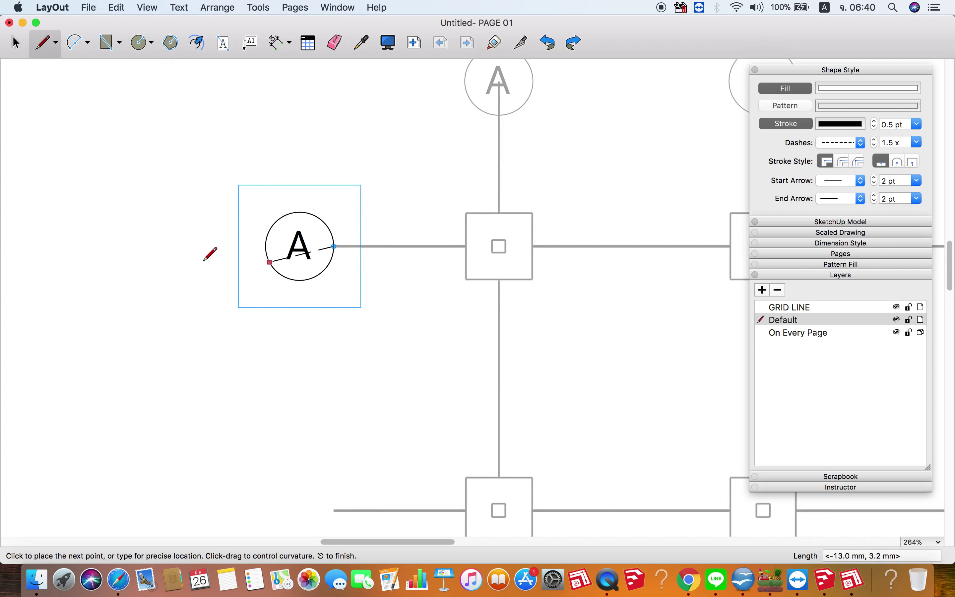
{"action": "scroll", "coordinate": [213, 256], "scroll_direction": "down", "scroll_amount": 10}
{"action": "scroll", "coordinate": [575, 282], "scroll_direction": "up", "scroll_amount": 2}
{"action": "scroll", "coordinate": [593, 264], "scroll_direction": "up", "scroll_amount": 1}
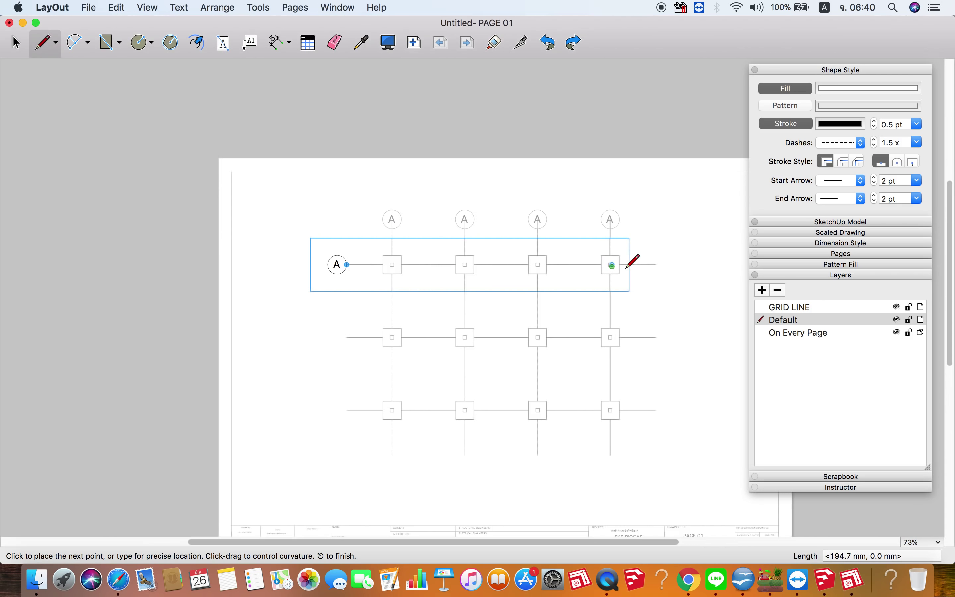
{"action": "left_click", "coordinate": [656, 264]}
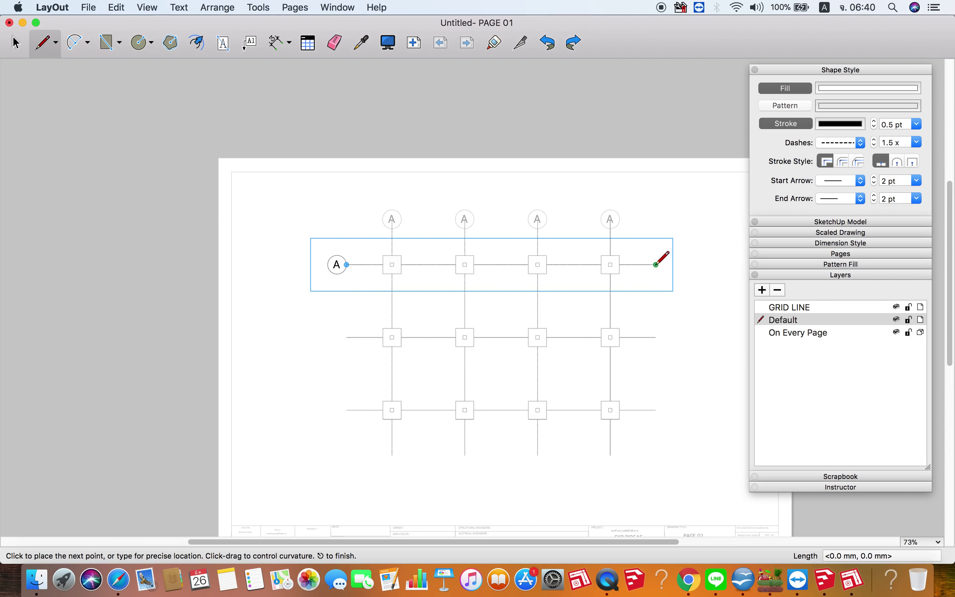
{"action": "key", "text": "space"}
{"action": "left_click", "coordinate": [636, 164]}
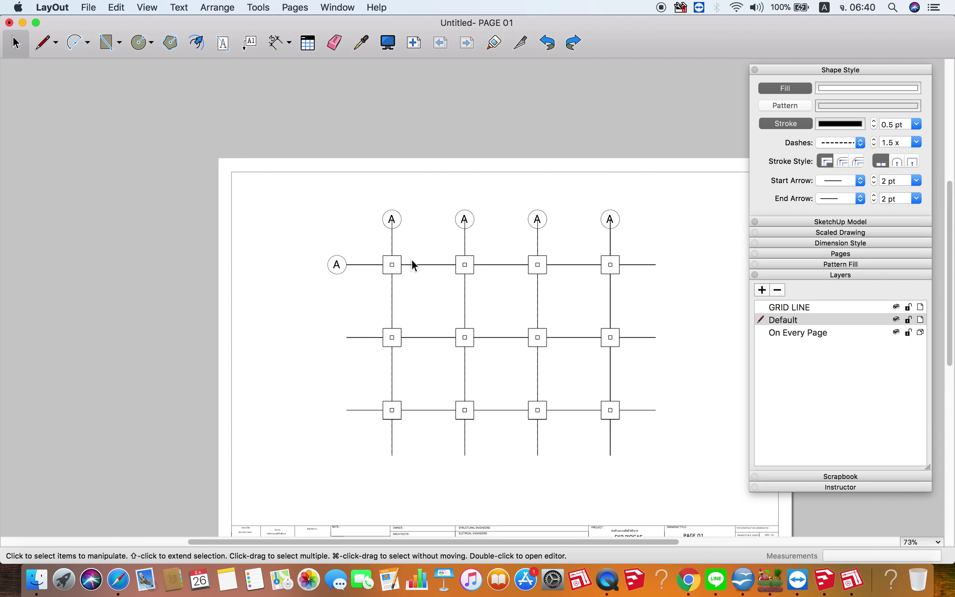
Step: Change the row bubble's letter A to 1
{"action": "scroll", "coordinate": [346, 265], "scroll_direction": "up", "scroll_amount": 1}
{"action": "double_click", "coordinate": [335, 268]}
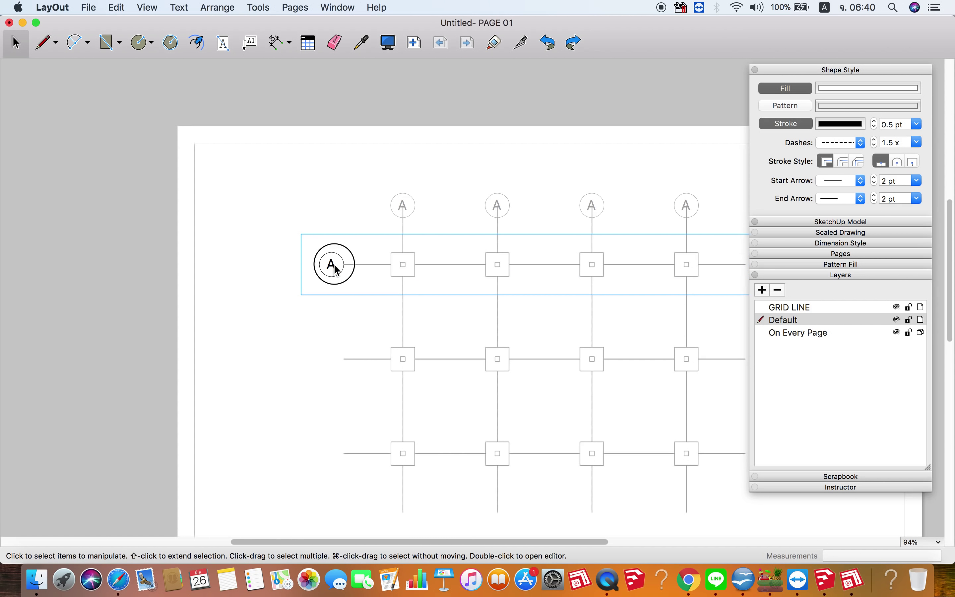
{"action": "double_click", "coordinate": [332, 265]}
{"action": "type", "text": "1"}
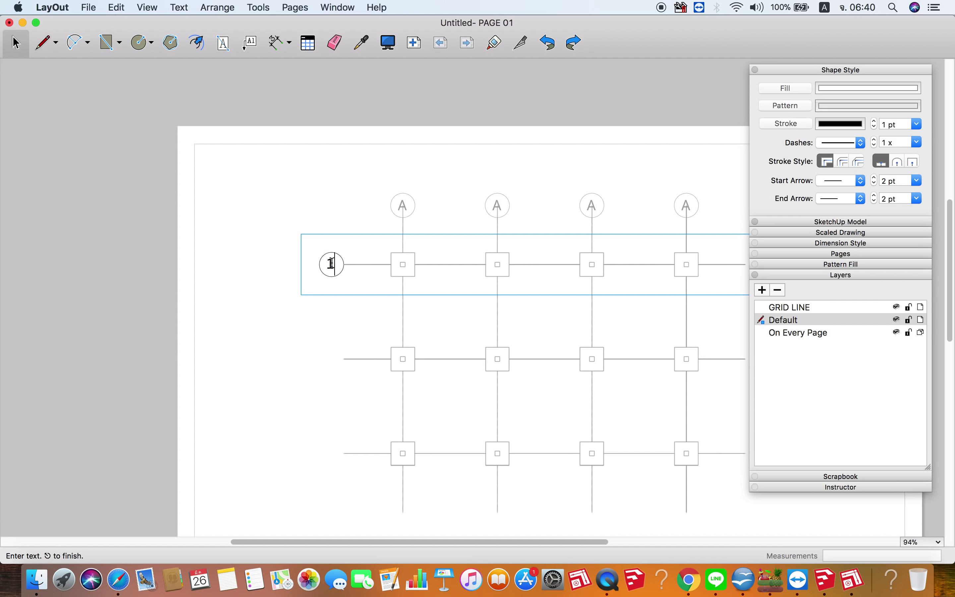
{"action": "left_click", "coordinate": [275, 197]}
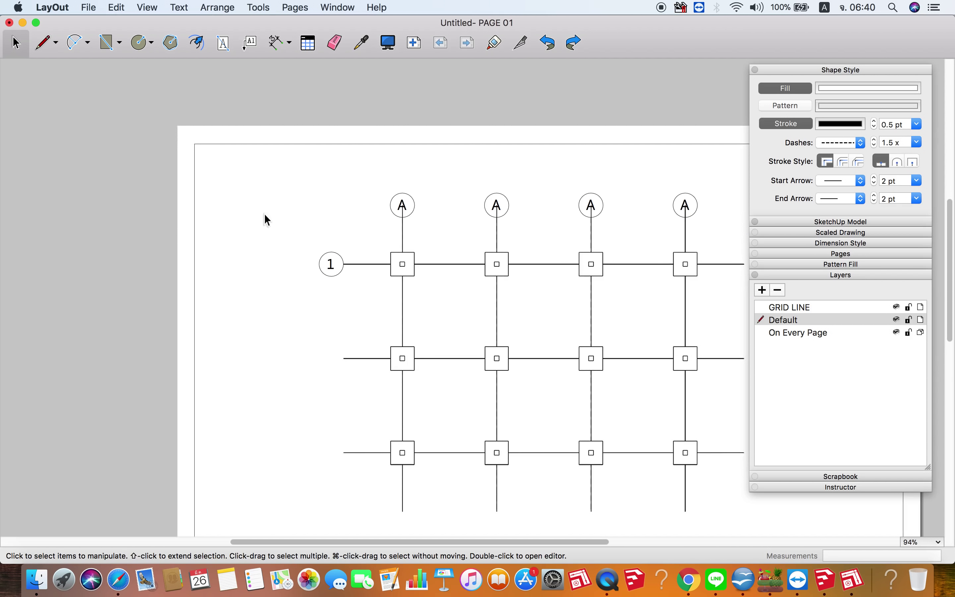
Step: Copy the row labelled 1 onto the second horizontal grid line and repeat for a third
{"action": "scroll", "coordinate": [264, 215], "scroll_direction": "down", "scroll_amount": 1}
{"action": "left_click", "coordinate": [309, 250]}
{"action": "scroll", "coordinate": [359, 255], "scroll_direction": "up", "scroll_amount": 2}
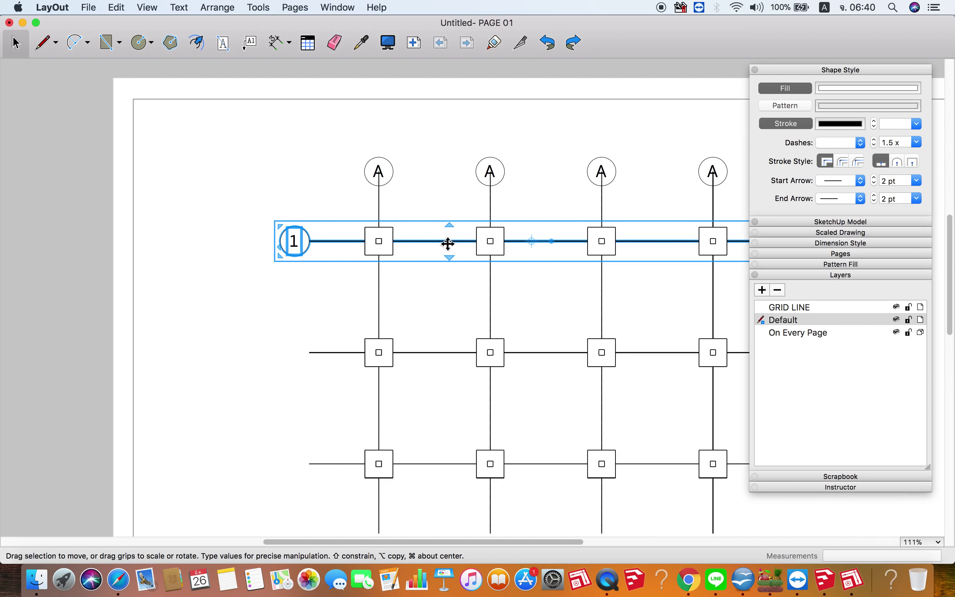
{"action": "left_click_drag", "start_coordinate": [308, 244], "coordinate": [320, 358]}
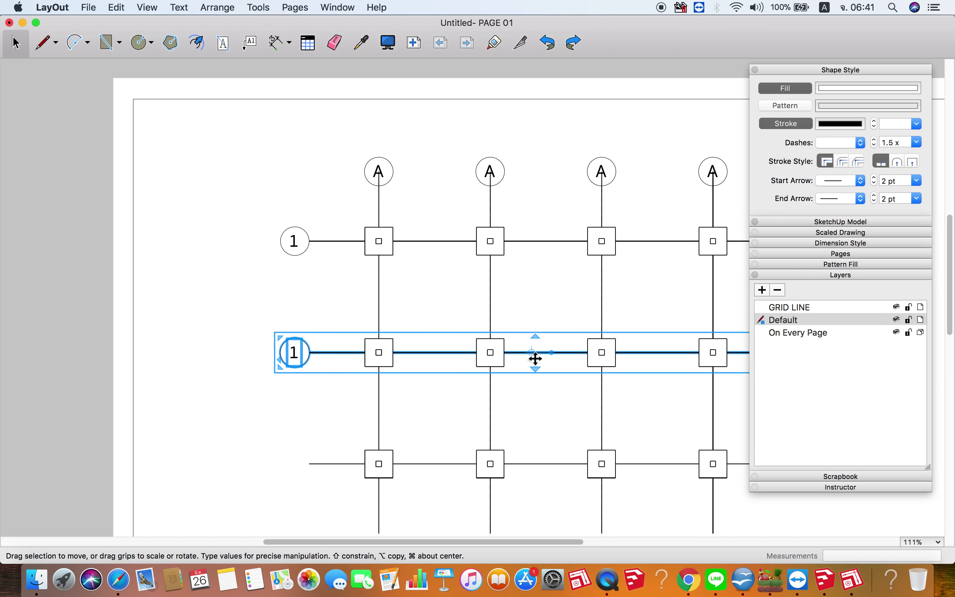
{"action": "scroll", "coordinate": [392, 203], "scroll_direction": "down", "scroll_amount": 2}
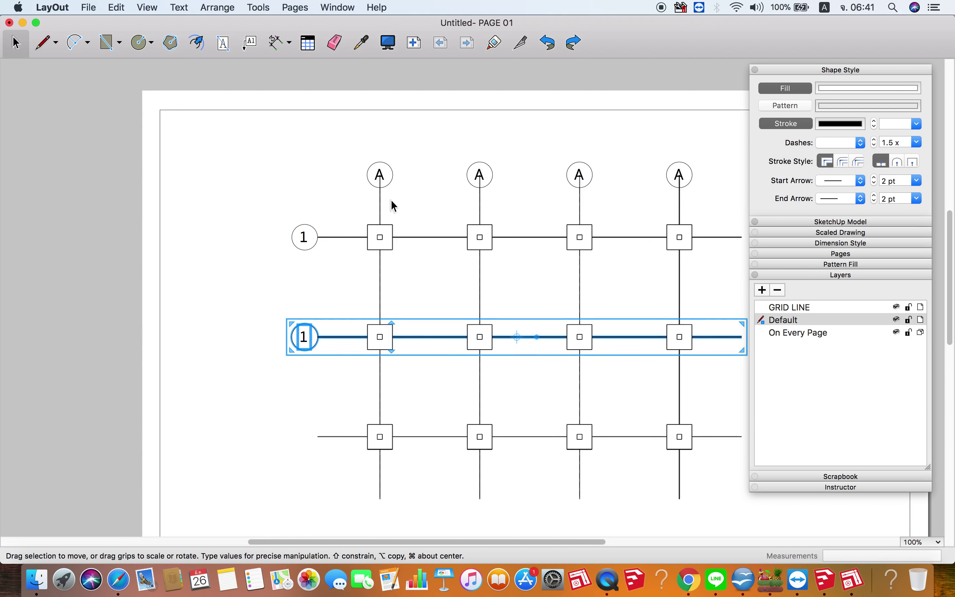
{"action": "scroll", "coordinate": [394, 205], "scroll_direction": "down", "scroll_amount": 2}
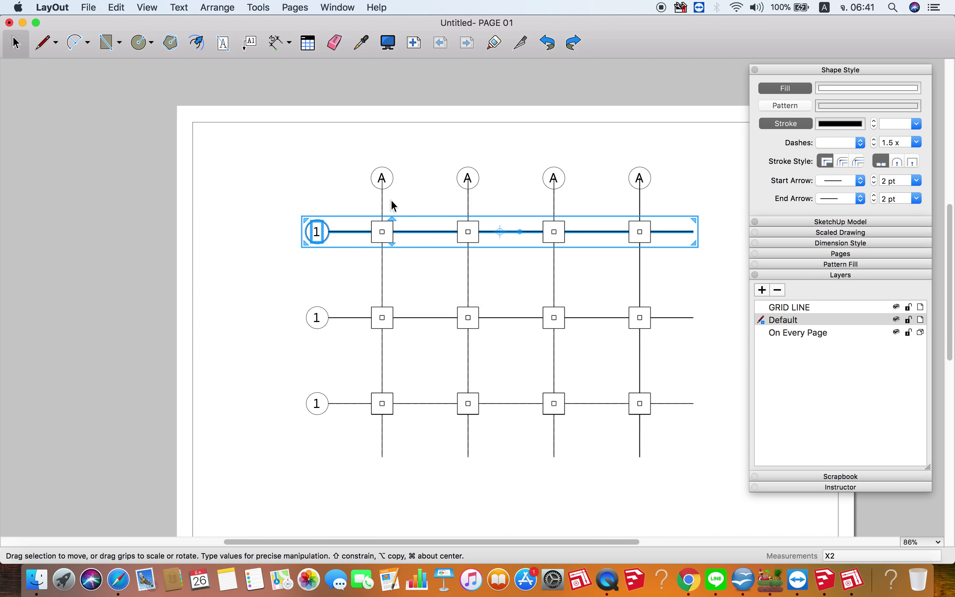
{"action": "key", "text": "Escape"}
{"action": "scroll", "coordinate": [324, 214], "scroll_direction": "down", "scroll_amount": 5}
{"action": "scroll", "coordinate": [503, 361], "scroll_direction": "up", "scroll_amount": 3}
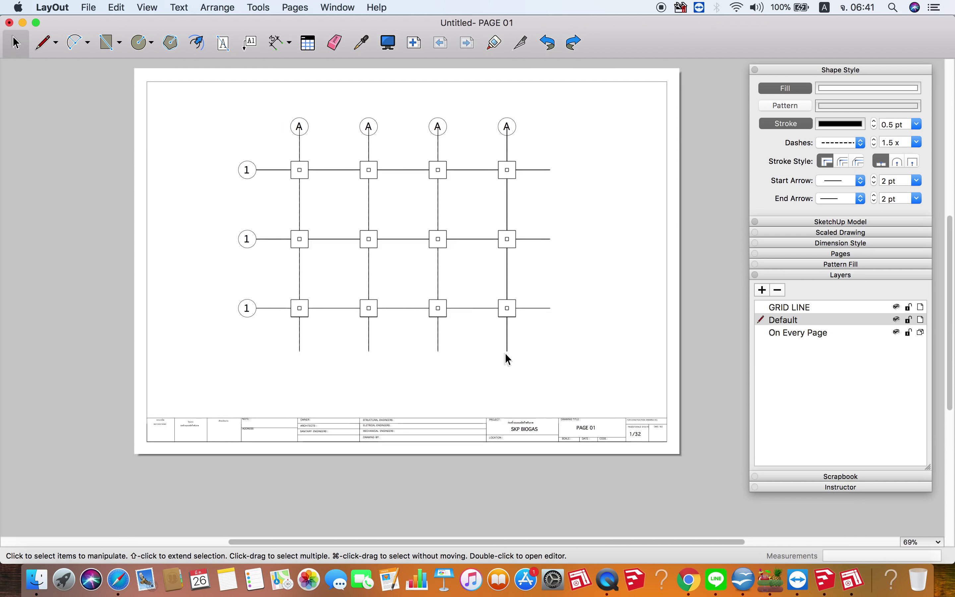
Step: Check the grid lines and rows, ending with the model viewport selected
{"action": "left_click", "coordinate": [506, 348]}
{"action": "left_click", "coordinate": [553, 302]}
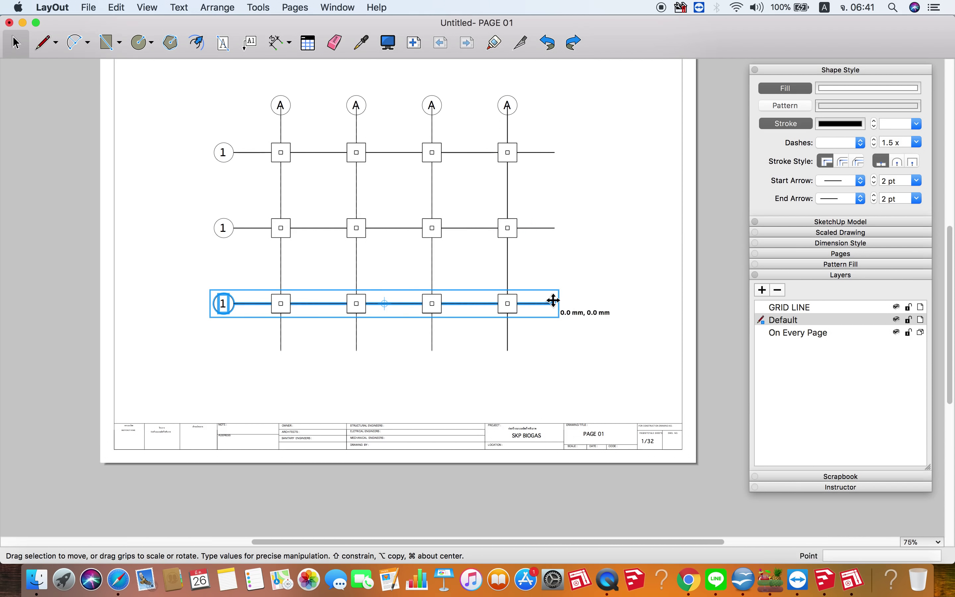
{"action": "left_click", "coordinate": [548, 269]}
{"action": "left_click", "coordinate": [558, 228]}
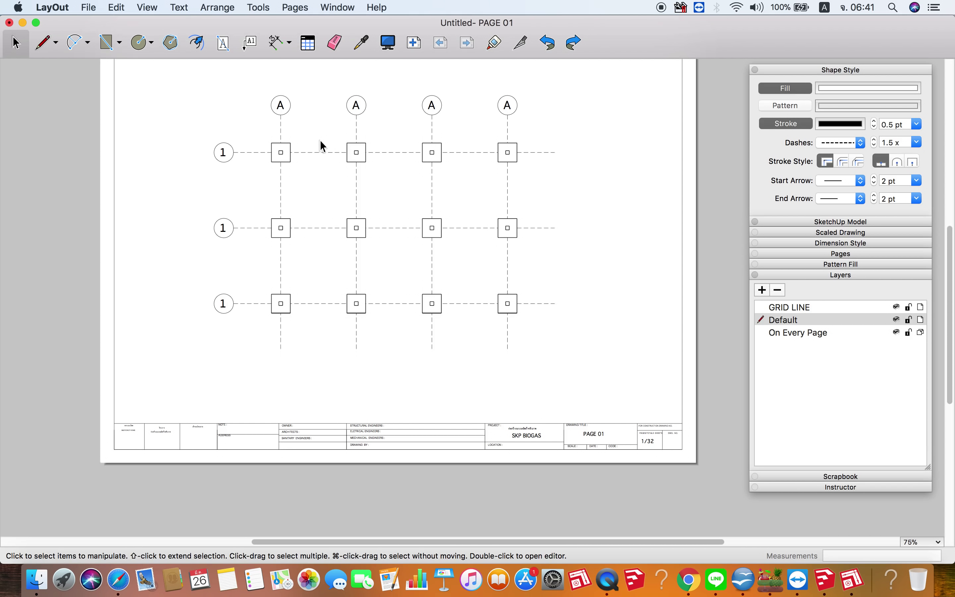
{"action": "scroll", "coordinate": [324, 144], "scroll_direction": "up", "scroll_amount": 1}
{"action": "left_click", "coordinate": [243, 155]}
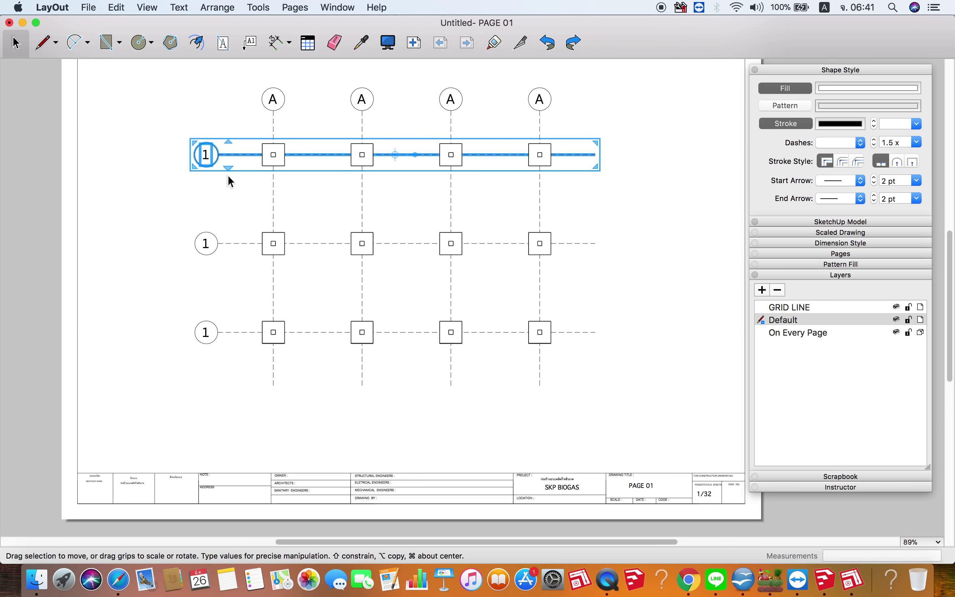
{"action": "key", "text": "super+z"}
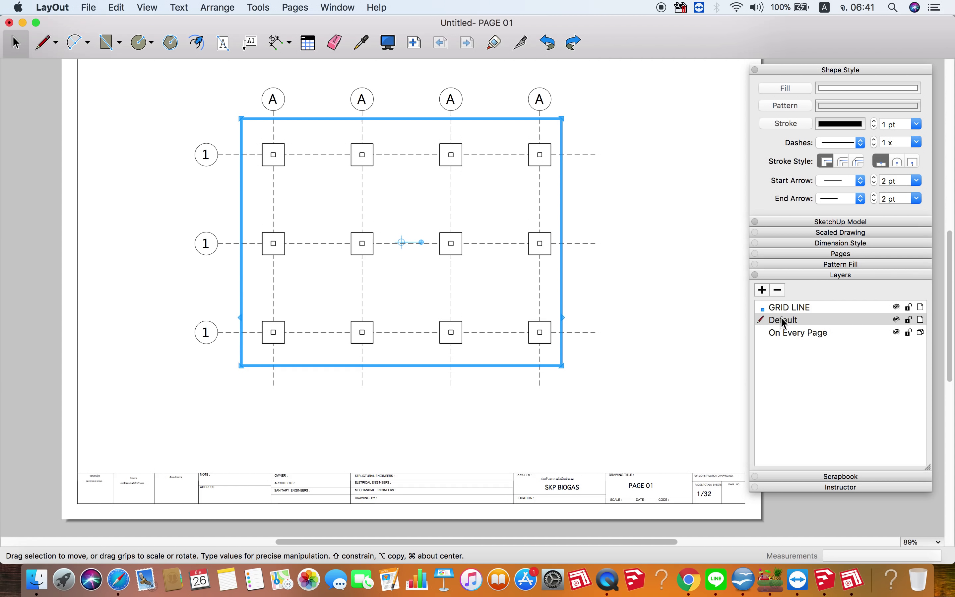
Step: Move the model viewport to the Default layer
{"action": "right_click", "coordinate": [548, 163]}
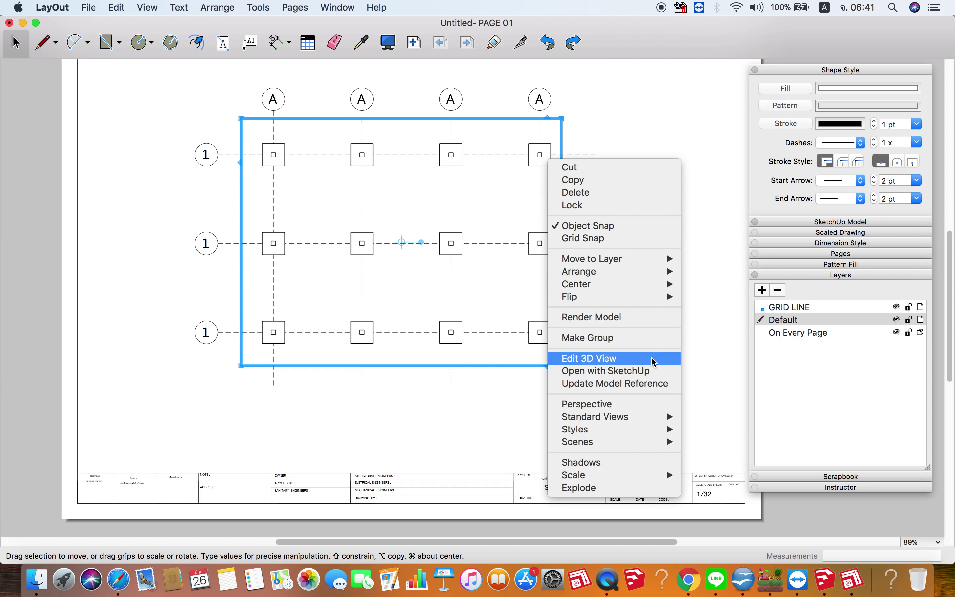
{"action": "mouse_move", "coordinate": [591, 258]}
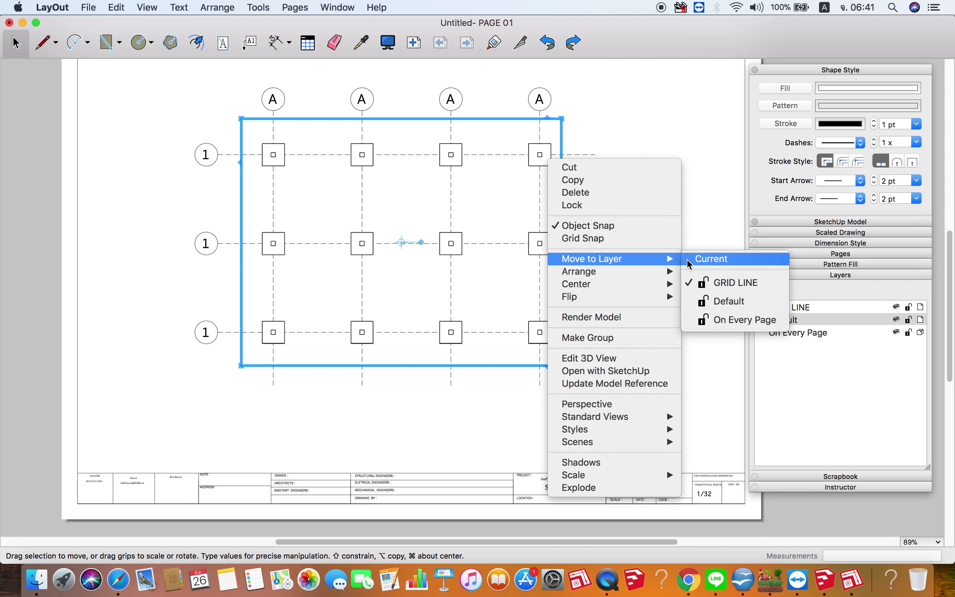
{"action": "left_click", "coordinate": [728, 301]}
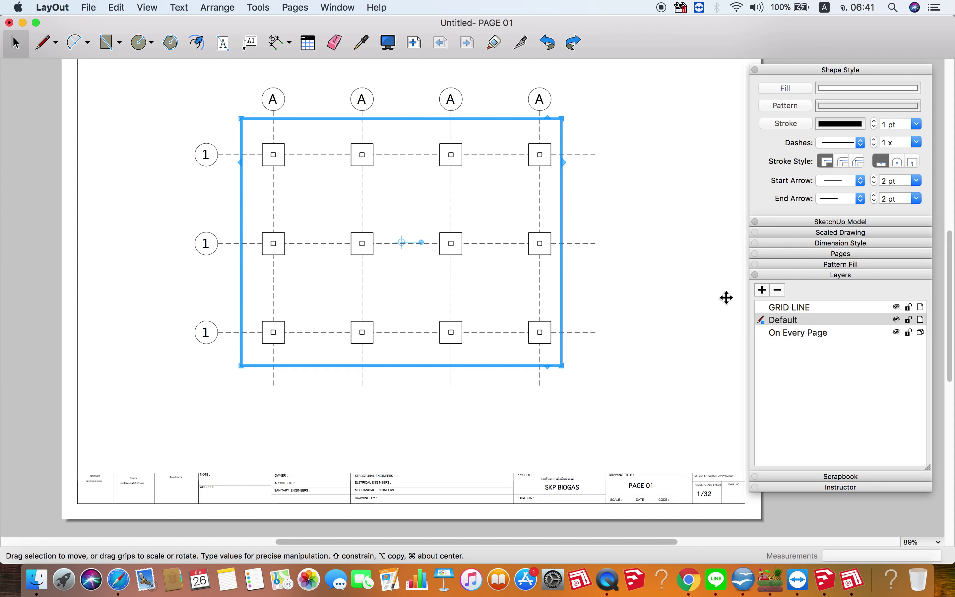
{"action": "left_click", "coordinate": [178, 133]}
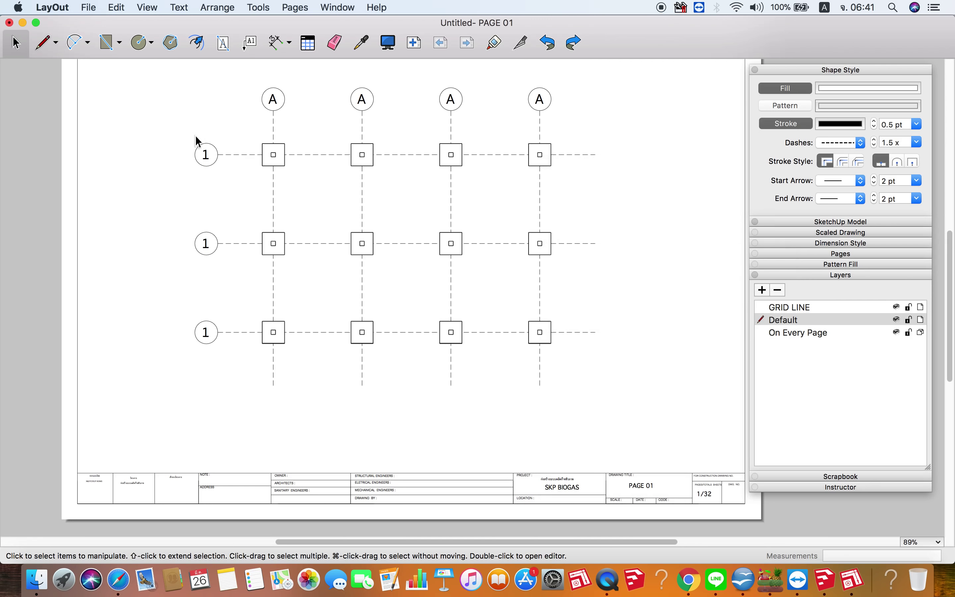
Step: Move all row and column grid lines to the GRID LINE layer, then make Default active
{"action": "left_click_drag", "start_coordinate": [222, 394], "coordinate": [147, 151]}
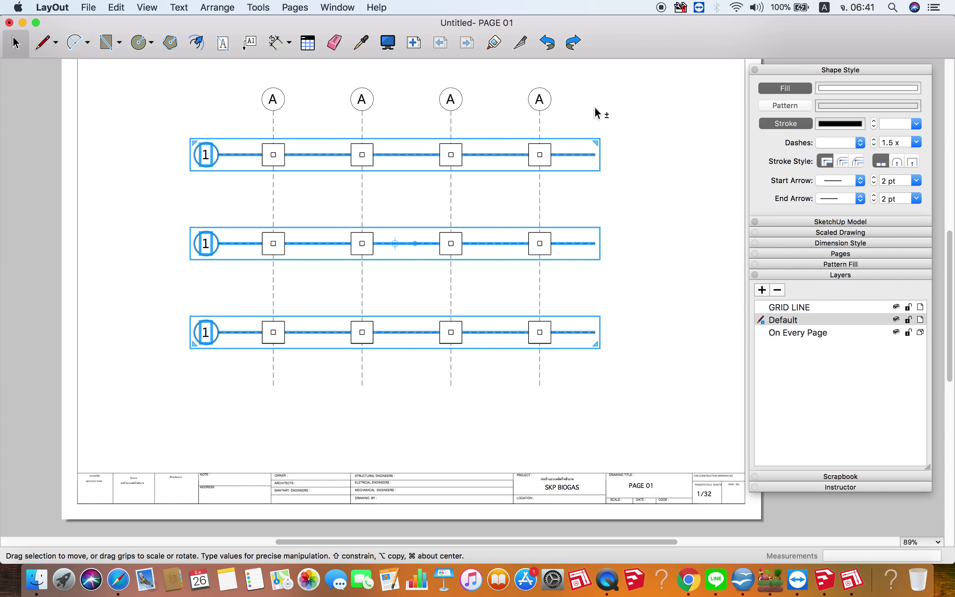
{"action": "left_click_drag", "start_coordinate": [603, 109], "coordinate": [207, 79]}
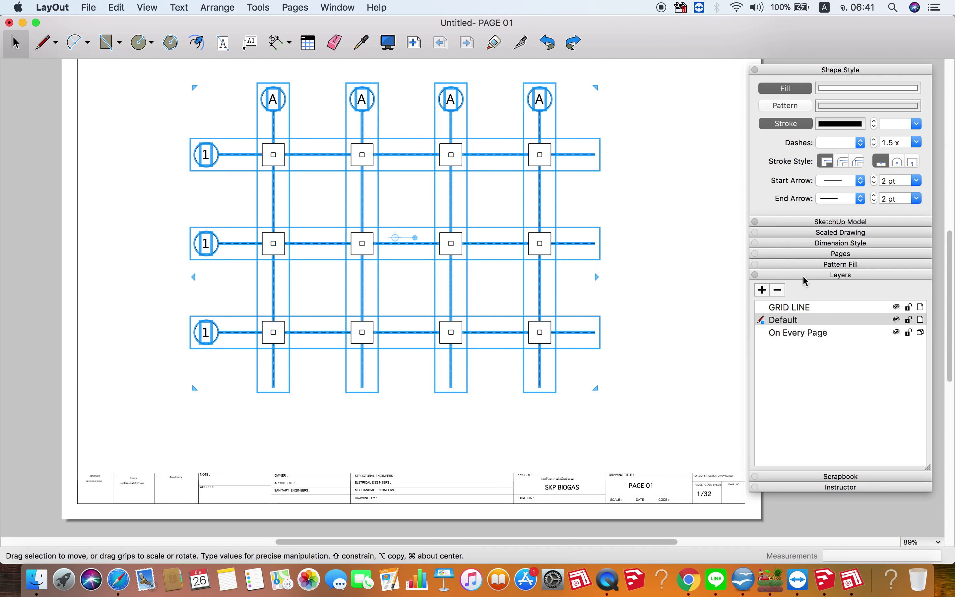
{"action": "right_click", "coordinate": [540, 94]}
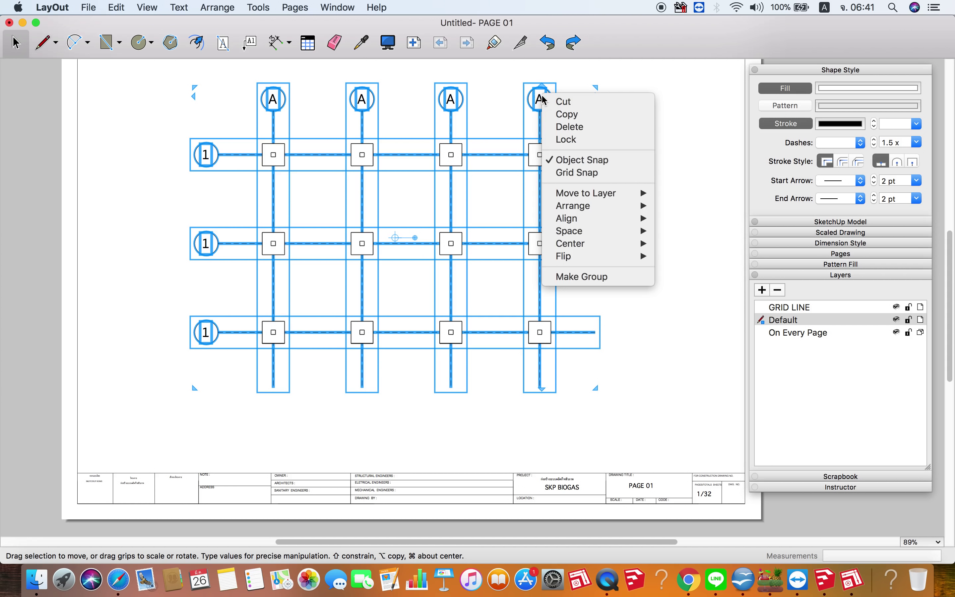
{"action": "mouse_move", "coordinate": [586, 193]}
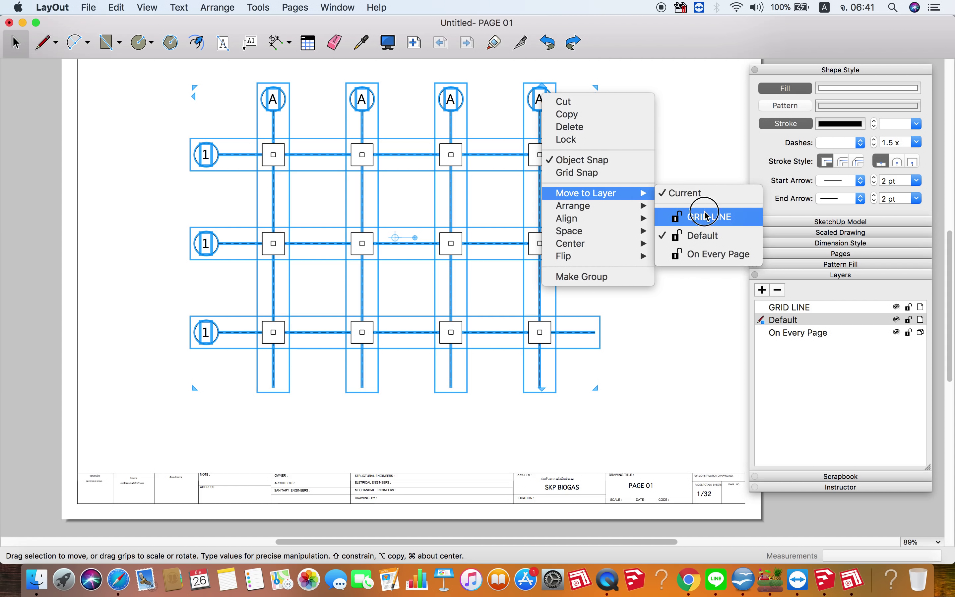
{"action": "left_click", "coordinate": [704, 211]}
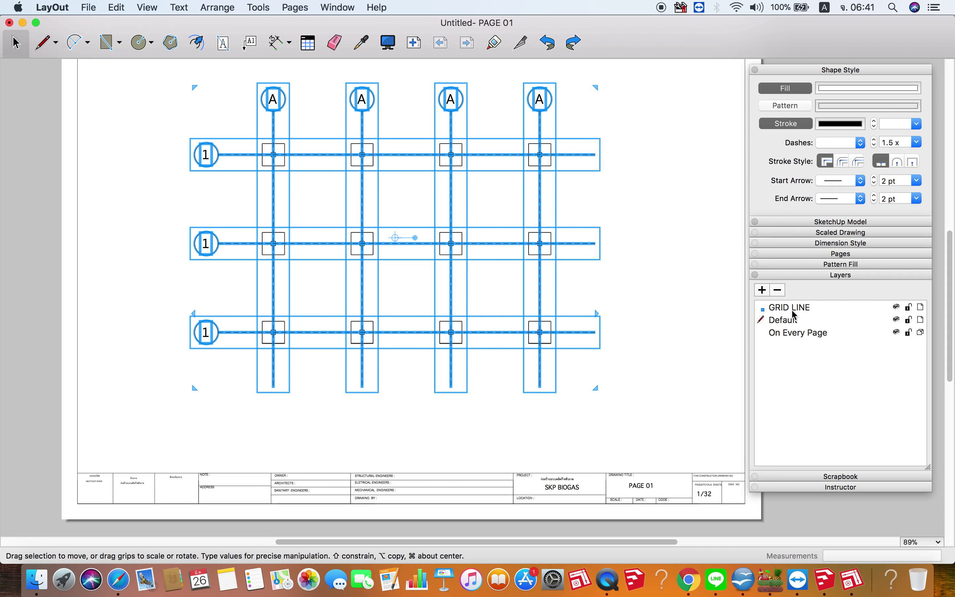
{"action": "left_click", "coordinate": [789, 321]}
{"action": "left_click", "coordinate": [712, 359]}
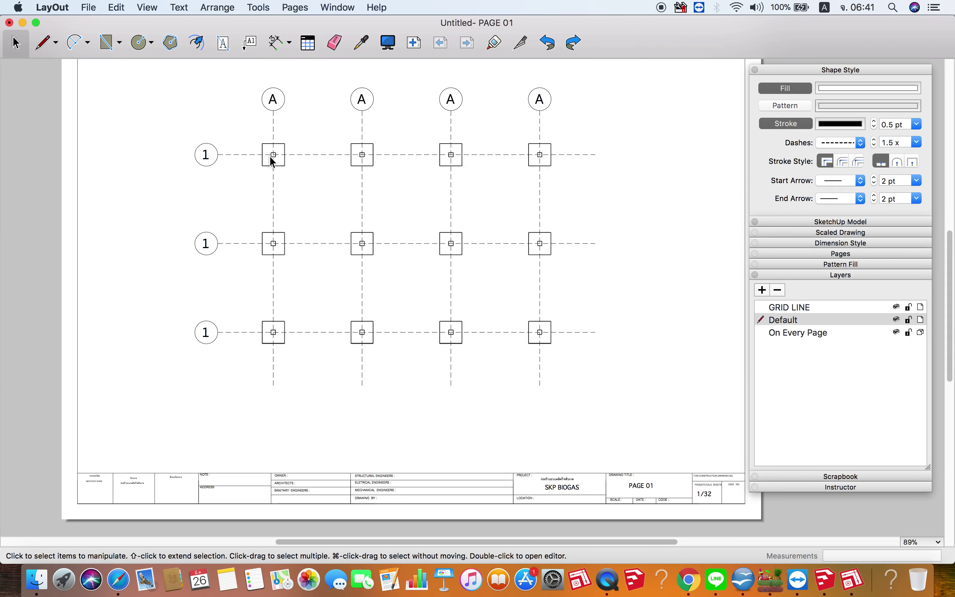
{"action": "scroll", "coordinate": [273, 157], "scroll_direction": "up", "scroll_amount": 1}
{"action": "scroll", "coordinate": [292, 158], "scroll_direction": "down", "scroll_amount": 5}
Step: Relabel the second column grid bubble from A to B
{"action": "scroll", "coordinate": [278, 123], "scroll_direction": "up", "scroll_amount": 1}
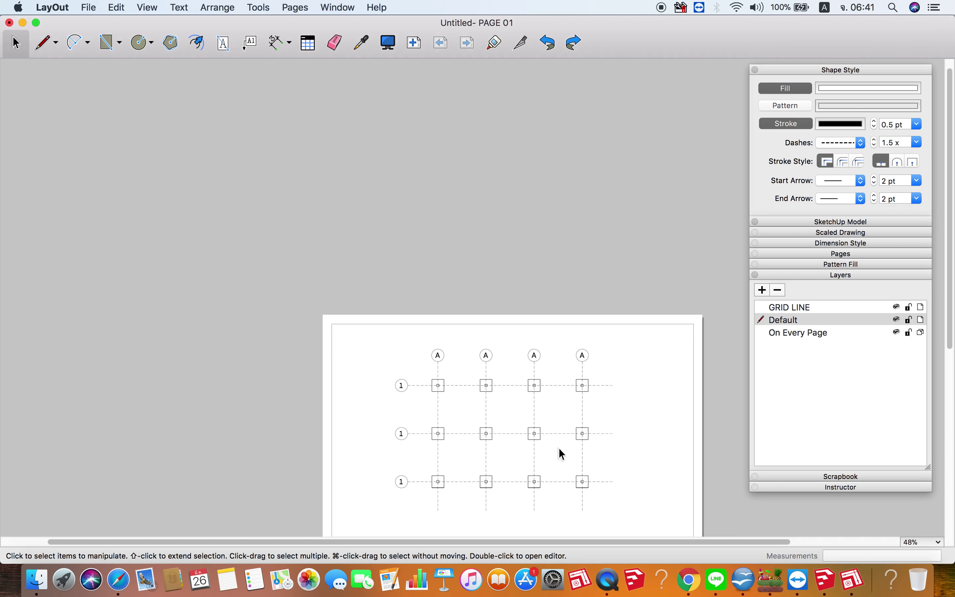
{"action": "scroll", "coordinate": [558, 454], "scroll_direction": "up", "scroll_amount": 2}
{"action": "middle_click_drag", "start_coordinate": [549, 398], "coordinate": [458, 287]}
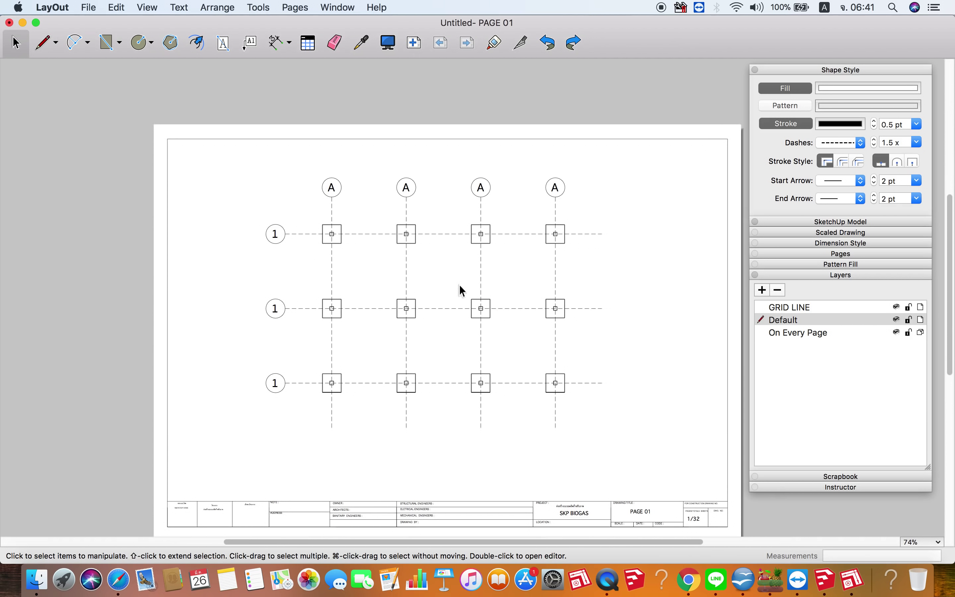
{"action": "left_click", "coordinate": [408, 186]}
{"action": "double_click", "coordinate": [408, 186]}
{"action": "double_click", "coordinate": [408, 188]}
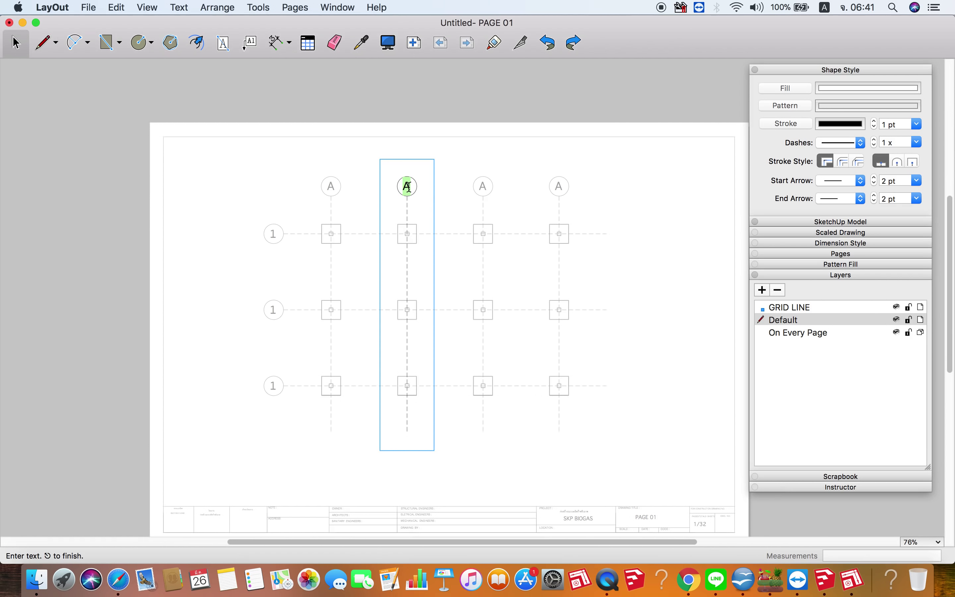
{"action": "type", "text": "B"}
{"action": "left_click", "coordinate": [477, 118]}
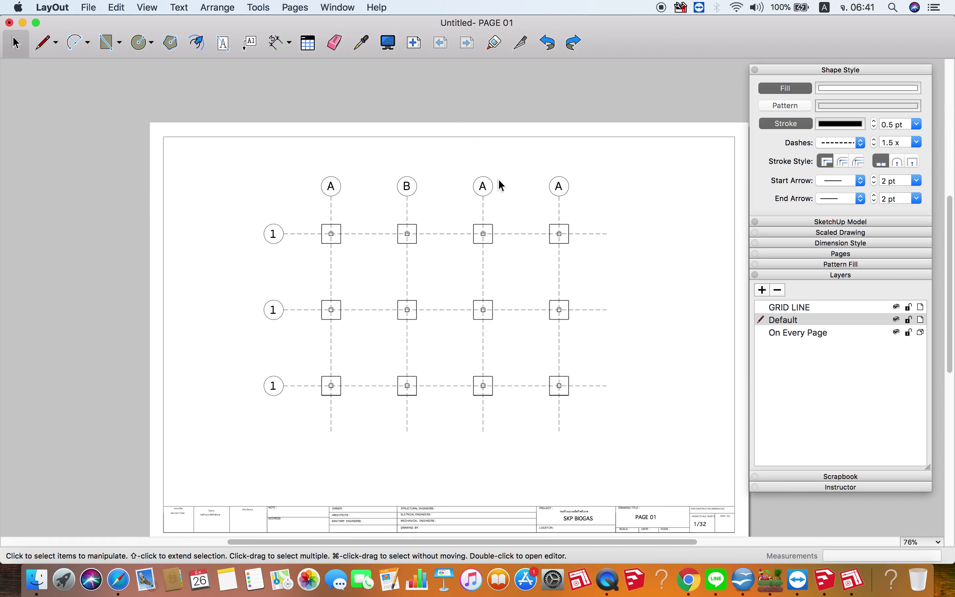
Step: Relabel the third and fourth column bubbles as C and D
{"action": "double_click", "coordinate": [484, 190]}
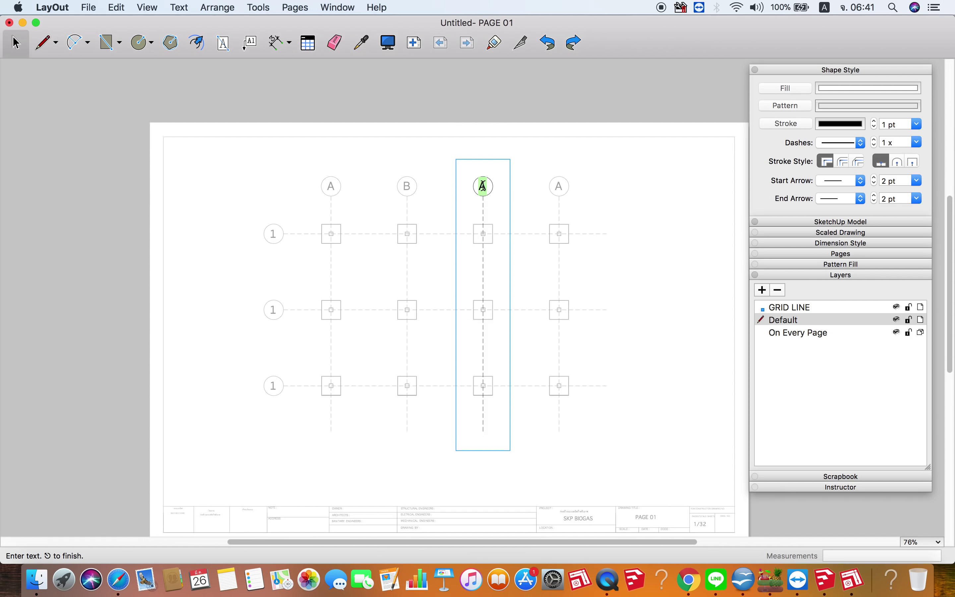
{"action": "type", "text": "C"}
{"action": "left_click", "coordinate": [485, 117]}
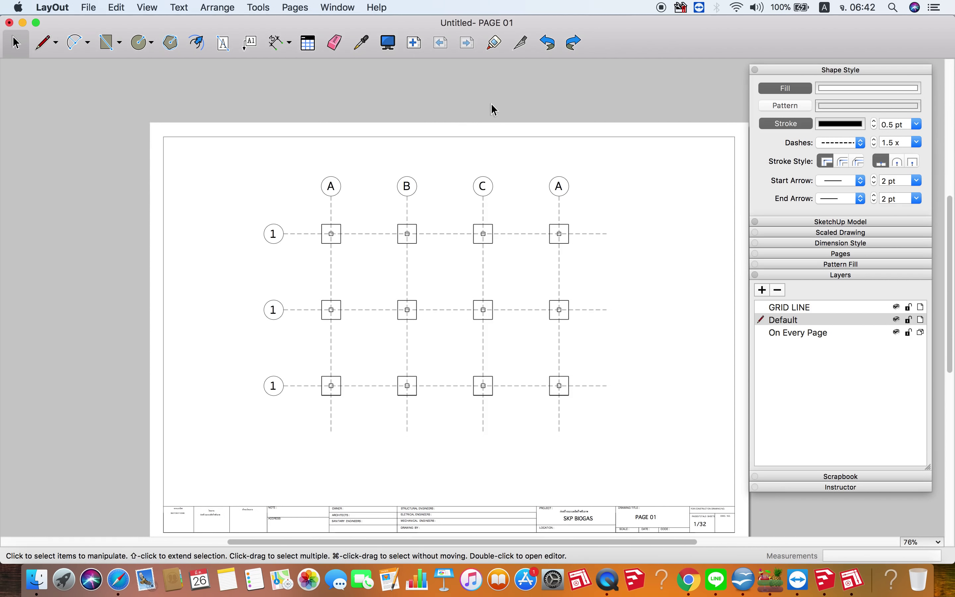
{"action": "left_click", "coordinate": [558, 185]}
{"action": "double_click", "coordinate": [558, 185]}
{"action": "double_click", "coordinate": [558, 186]}
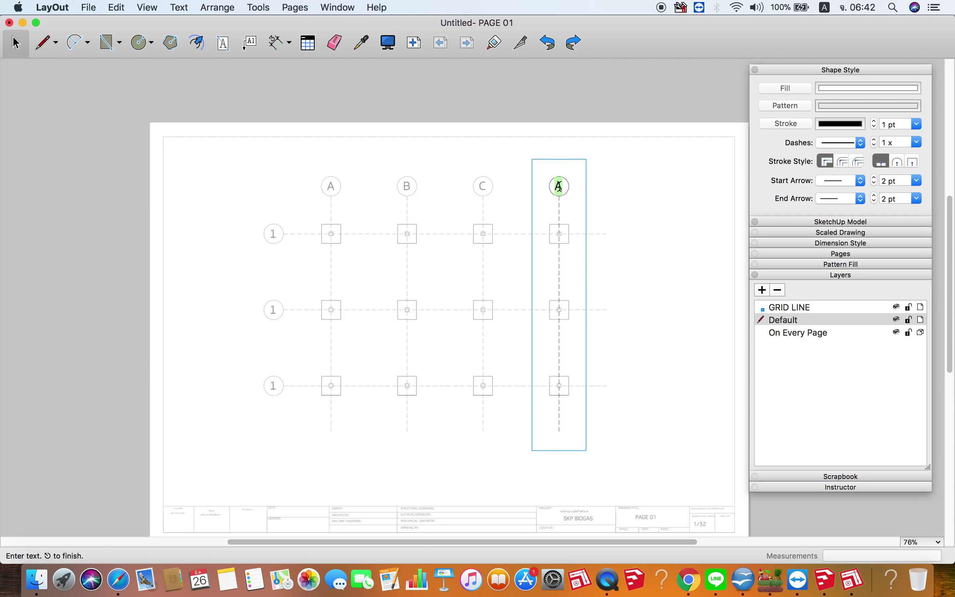
{"action": "type", "text": "D"}
{"action": "left_click", "coordinate": [540, 112]}
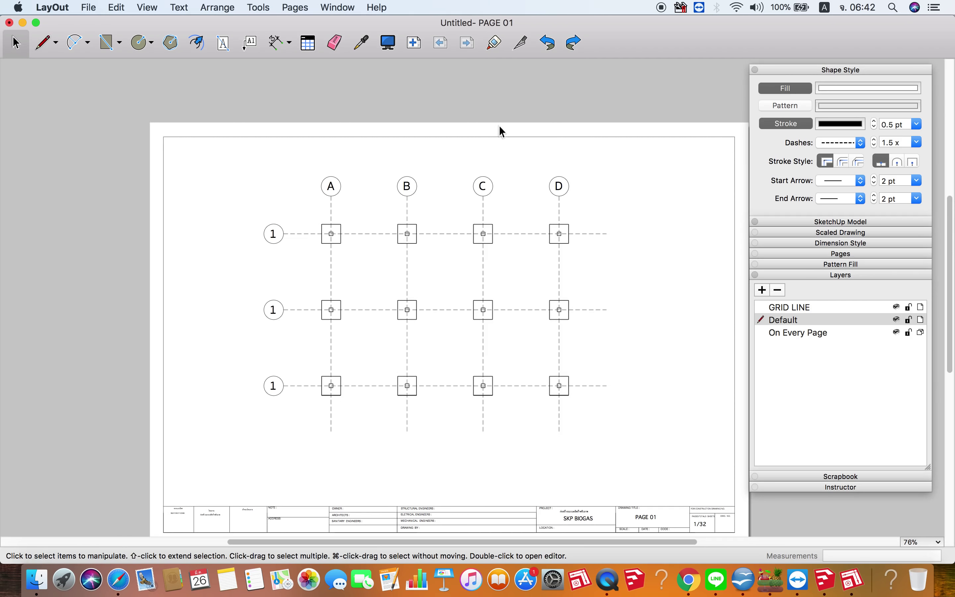
Step: Relabel the middle and bottom row bubbles as 2 and 3
{"action": "double_click", "coordinate": [274, 312]}
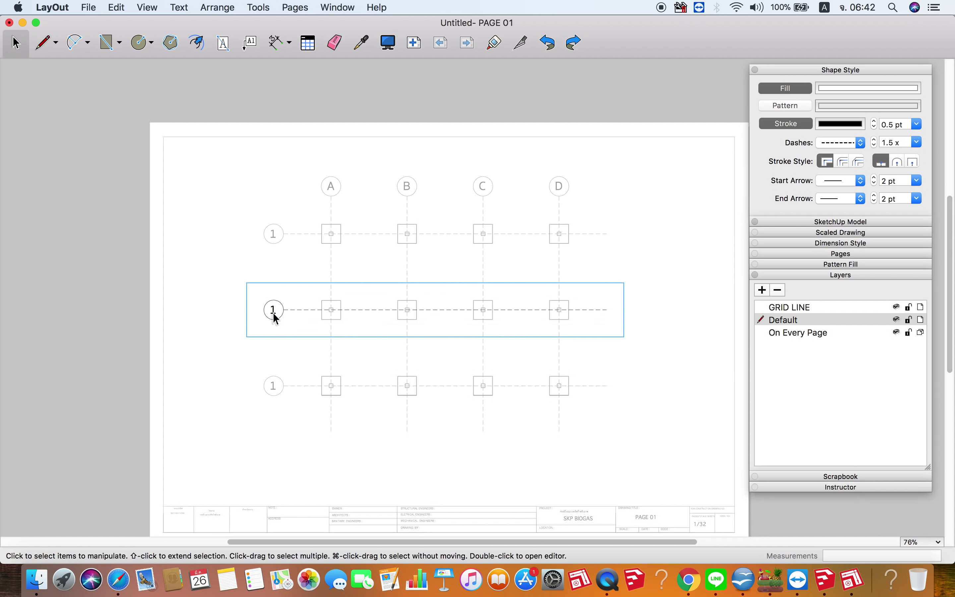
{"action": "double_click", "coordinate": [274, 310]}
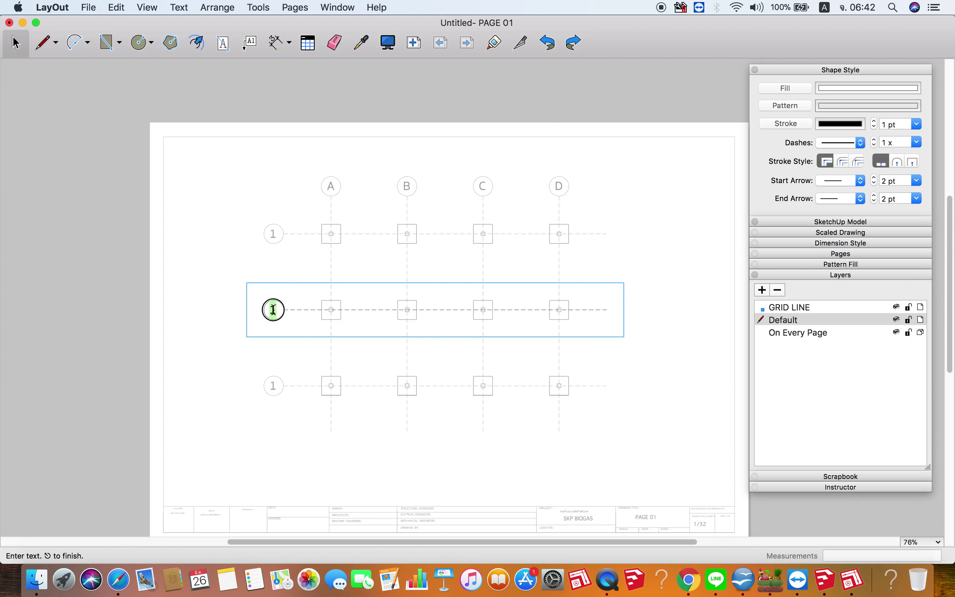
{"action": "type", "text": "2"}
{"action": "left_click", "coordinate": [226, 253]}
{"action": "left_click", "coordinate": [226, 254]}
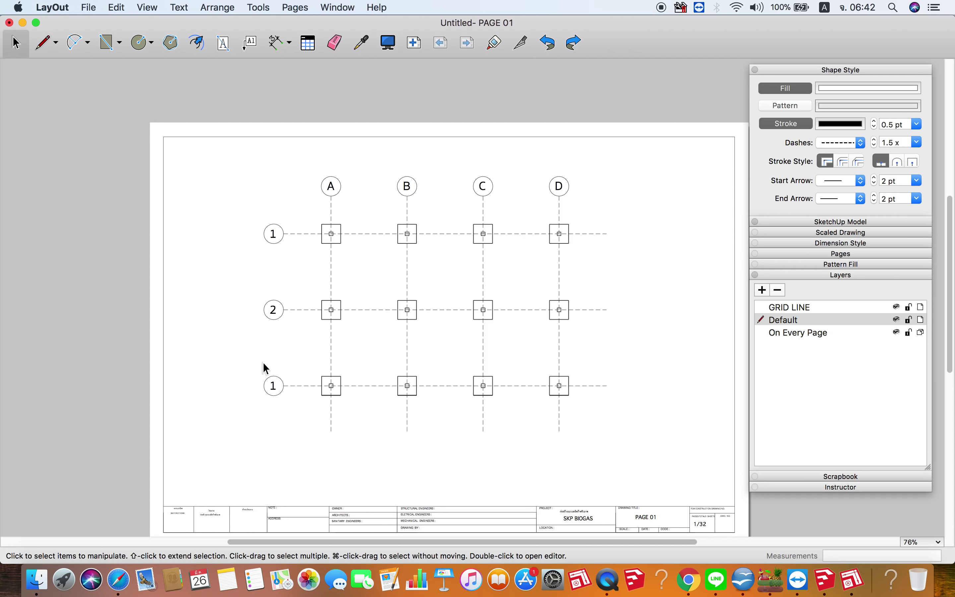
{"action": "double_click", "coordinate": [275, 387]}
{"action": "double_click", "coordinate": [275, 386]}
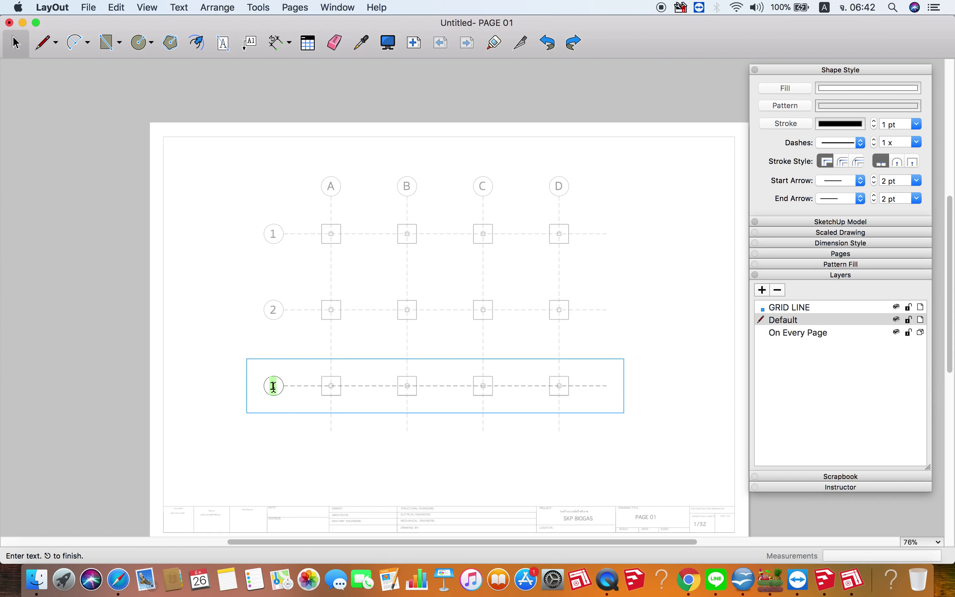
{"action": "type", "text": "3"}
{"action": "left_click", "coordinate": [196, 312]}
{"action": "left_click", "coordinate": [211, 427]}
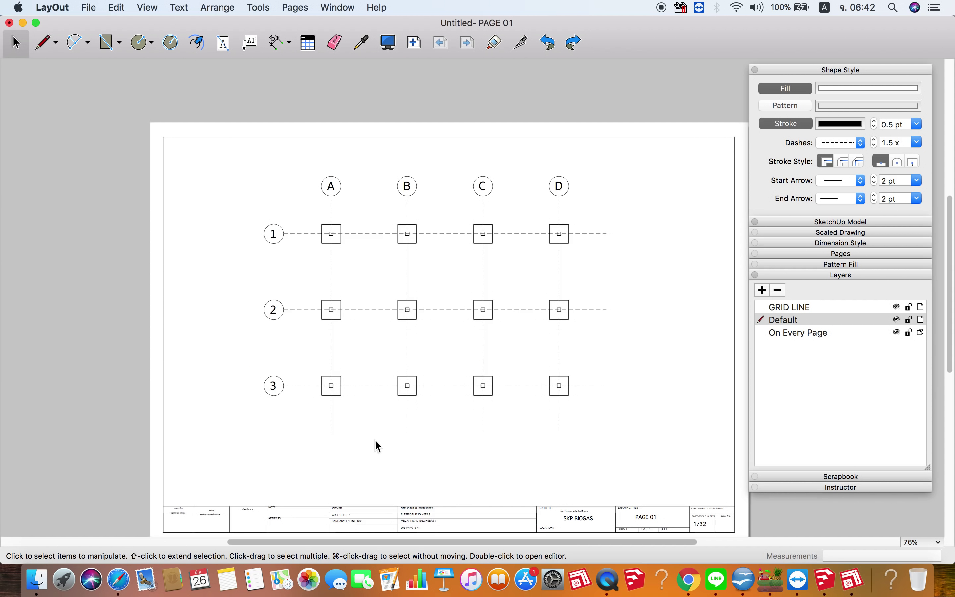
{"action": "scroll", "coordinate": [453, 395], "scroll_direction": "up", "scroll_amount": 2}
{"action": "scroll", "coordinate": [477, 364], "scroll_direction": "up", "scroll_amount": 2}
{"action": "scroll", "coordinate": [480, 366], "scroll_direction": "up", "scroll_amount": 2}
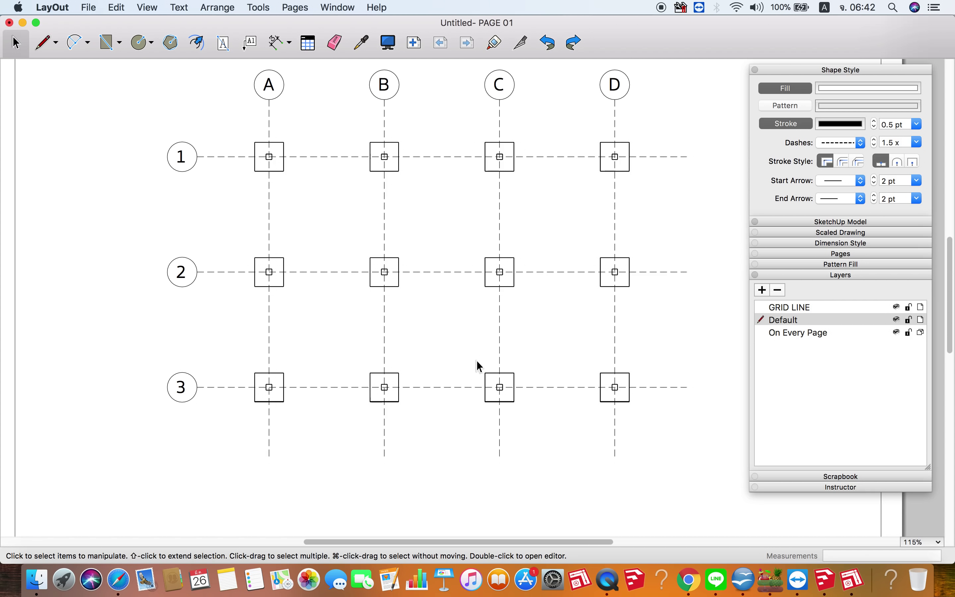
Step: Duplicate PAGE 01 from the Pages panel in thumbnail view, creating Page 2
{"action": "scroll", "coordinate": [476, 371], "scroll_direction": "down", "scroll_amount": 5}
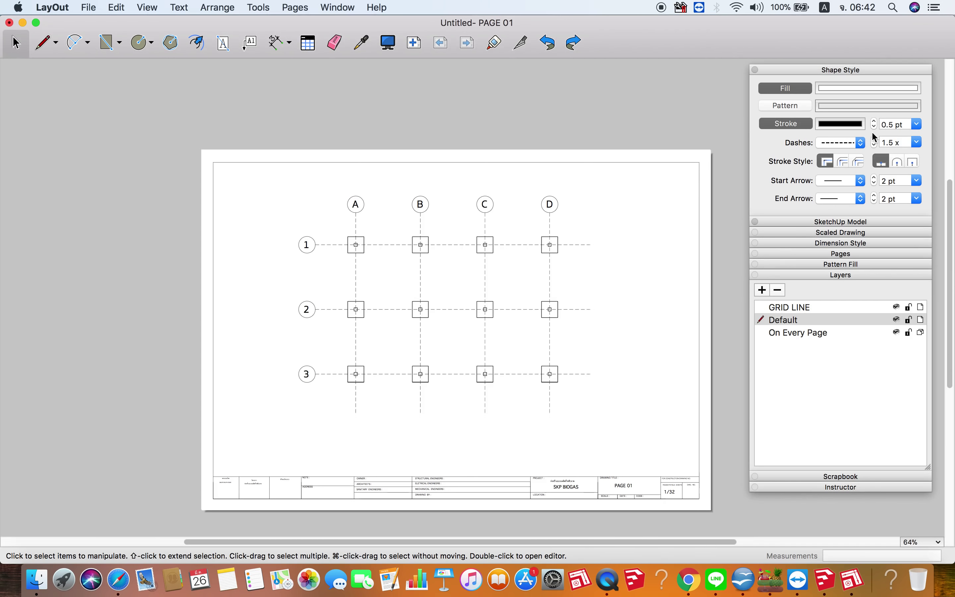
{"action": "left_click", "coordinate": [840, 72]}
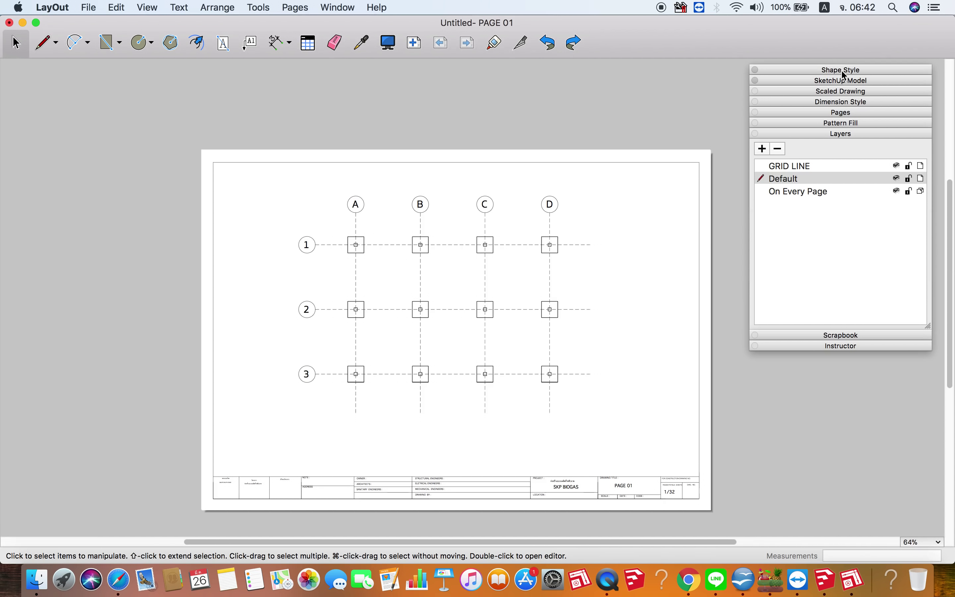
{"action": "left_click", "coordinate": [822, 134]}
{"action": "left_click", "coordinate": [839, 112]}
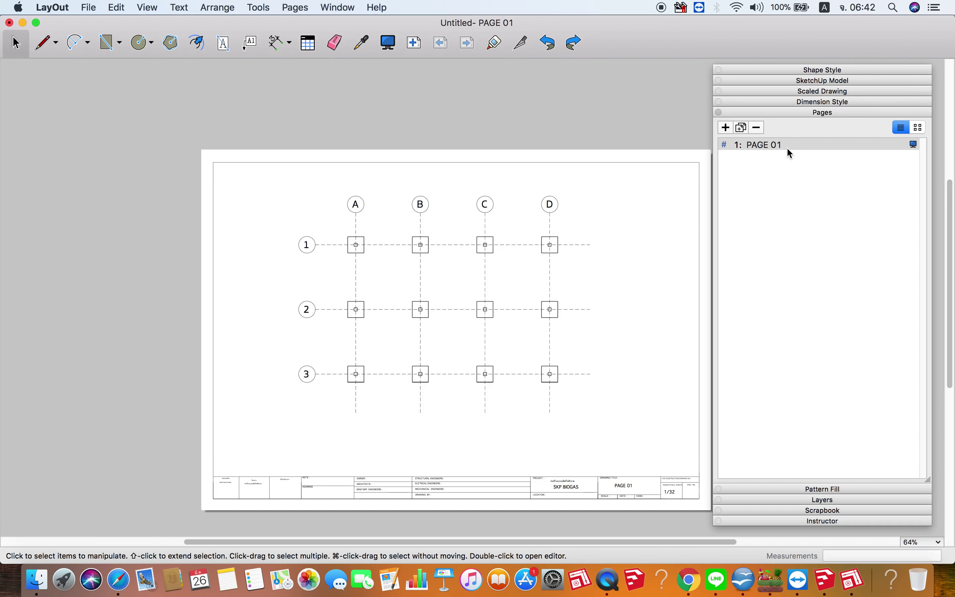
{"action": "left_click", "coordinate": [918, 127]}
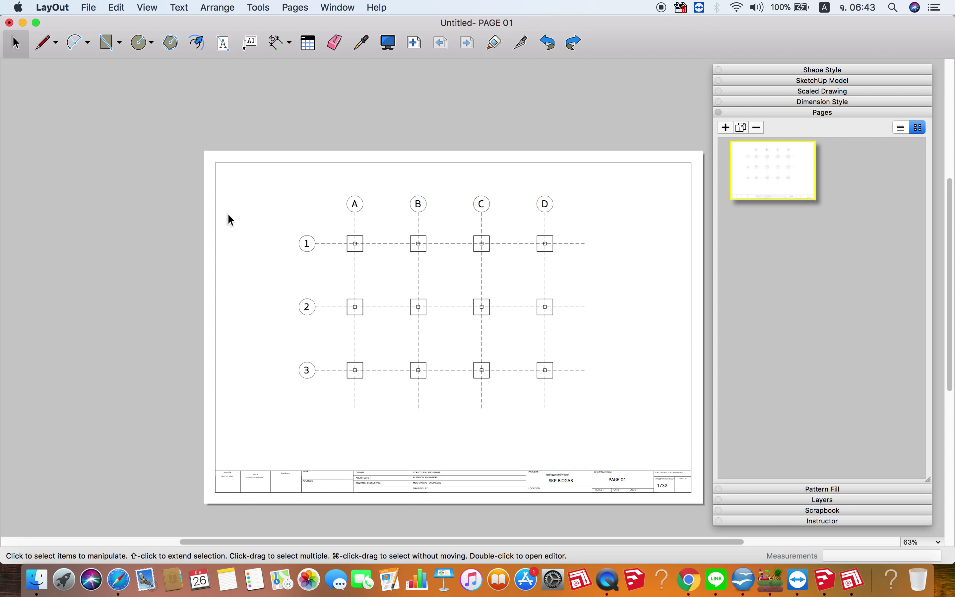
{"action": "scroll", "coordinate": [226, 212], "scroll_direction": "down", "scroll_amount": 1}
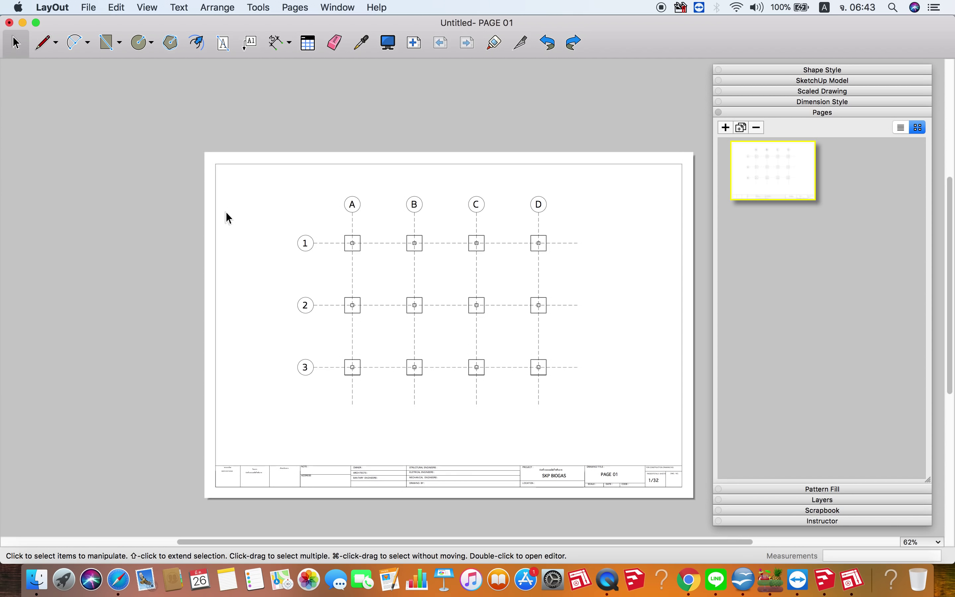
{"action": "left_click", "coordinate": [742, 127]}
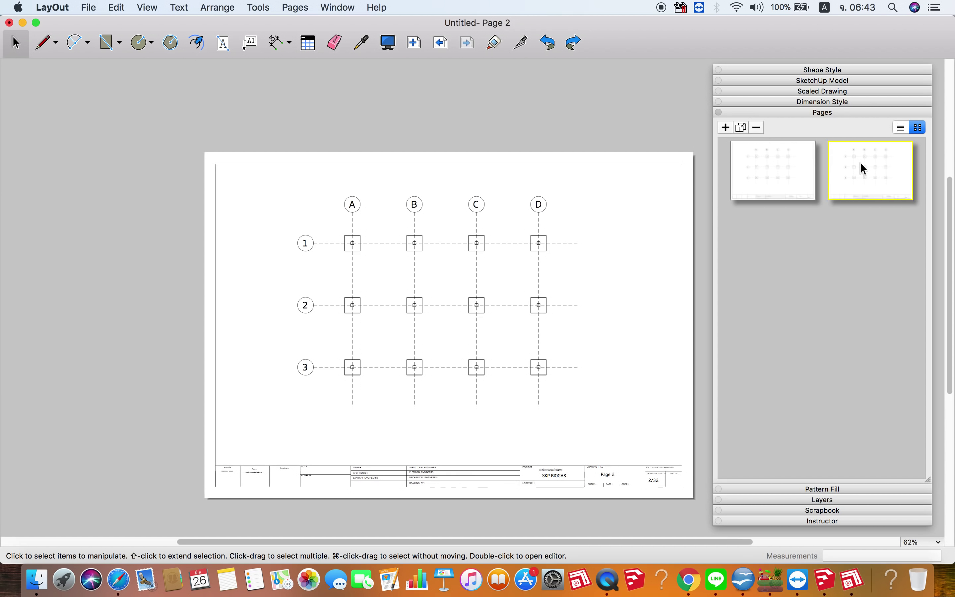
{"action": "scroll", "coordinate": [494, 393], "scroll_direction": "up", "scroll_amount": 3}
Step: Switch the Page 2 model viewport to the beam plan scene
{"action": "scroll", "coordinate": [552, 372], "scroll_direction": "up", "scroll_amount": 2}
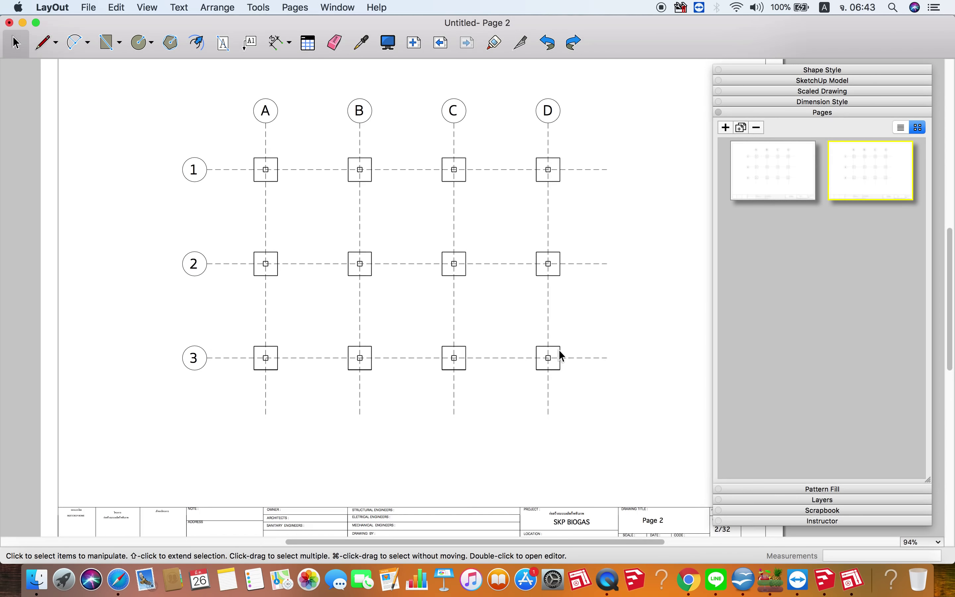
{"action": "left_click", "coordinate": [558, 348]}
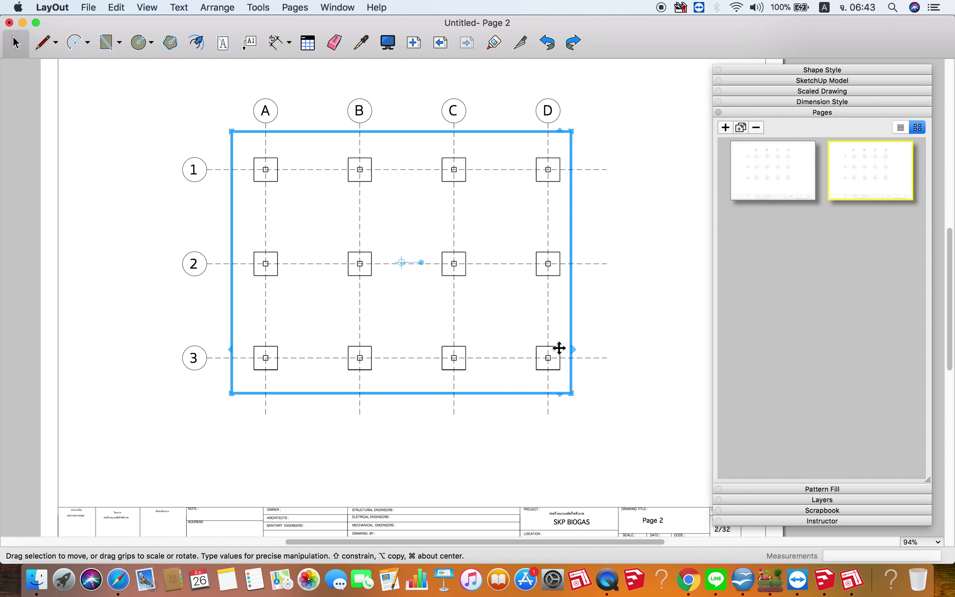
{"action": "left_click", "coordinate": [791, 112]}
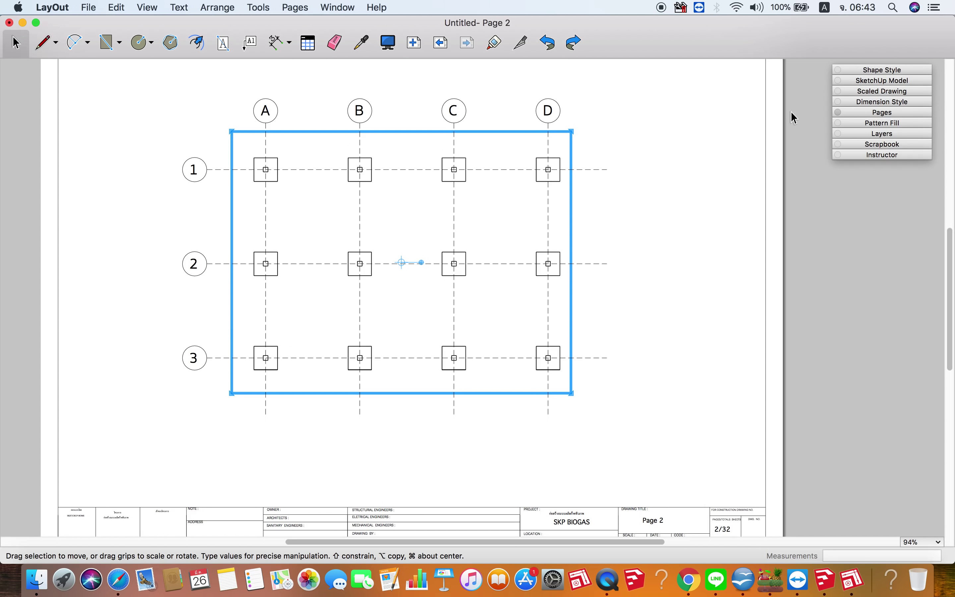
{"action": "left_click", "coordinate": [874, 80]}
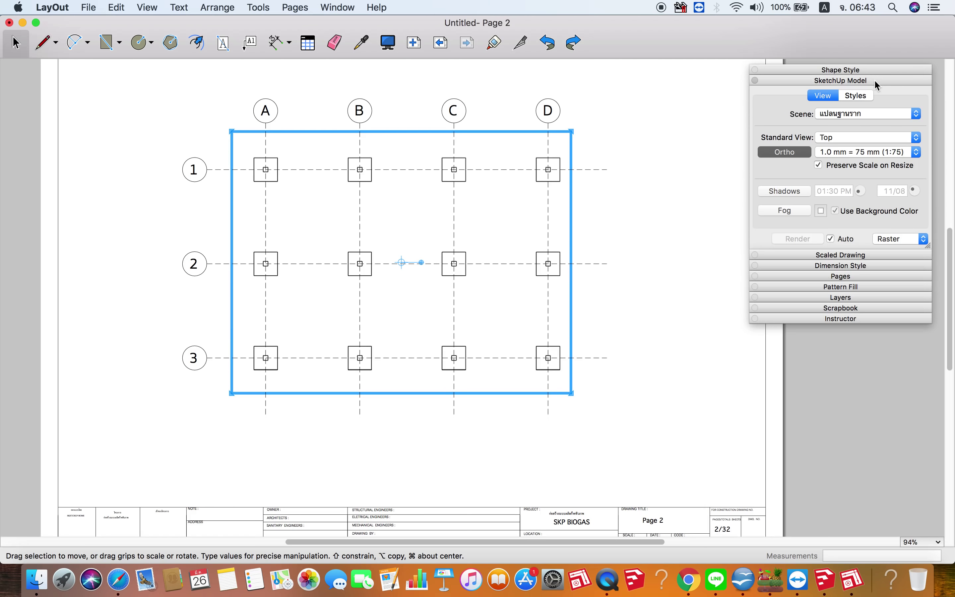
{"action": "left_click", "coordinate": [915, 114]}
{"action": "left_click", "coordinate": [835, 125]}
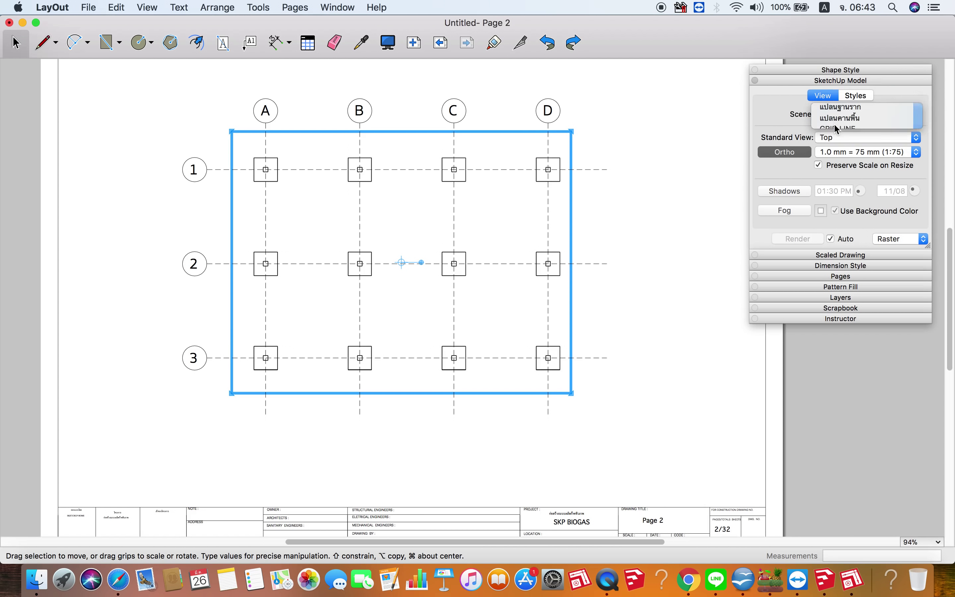
{"action": "left_click", "coordinate": [628, 92]}
Step: Compare PAGE 01 with Page 2 to check the beams under the grid
{"action": "scroll", "coordinate": [317, 159], "scroll_direction": "down", "scroll_amount": 3}
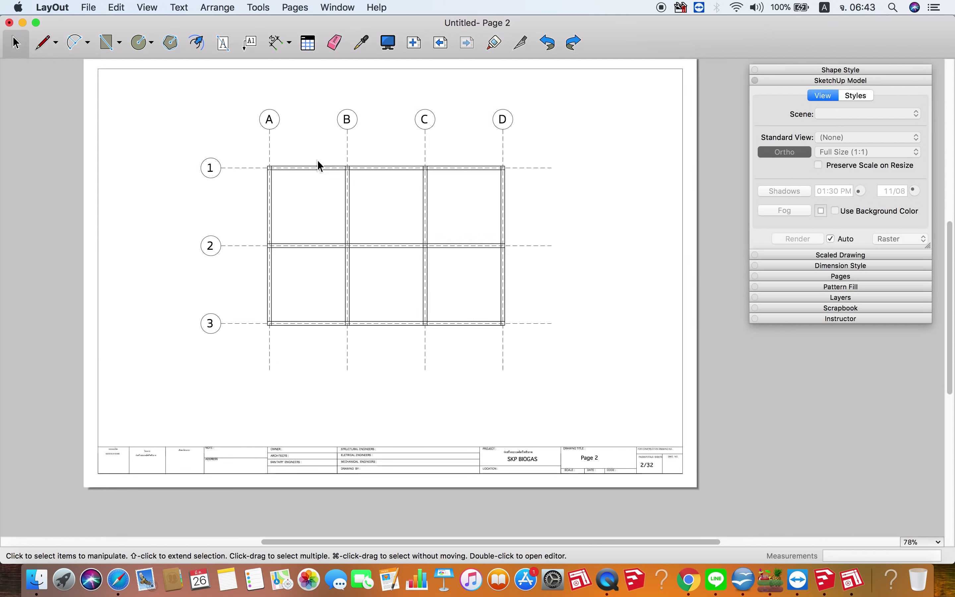
{"action": "left_click", "coordinate": [440, 43]}
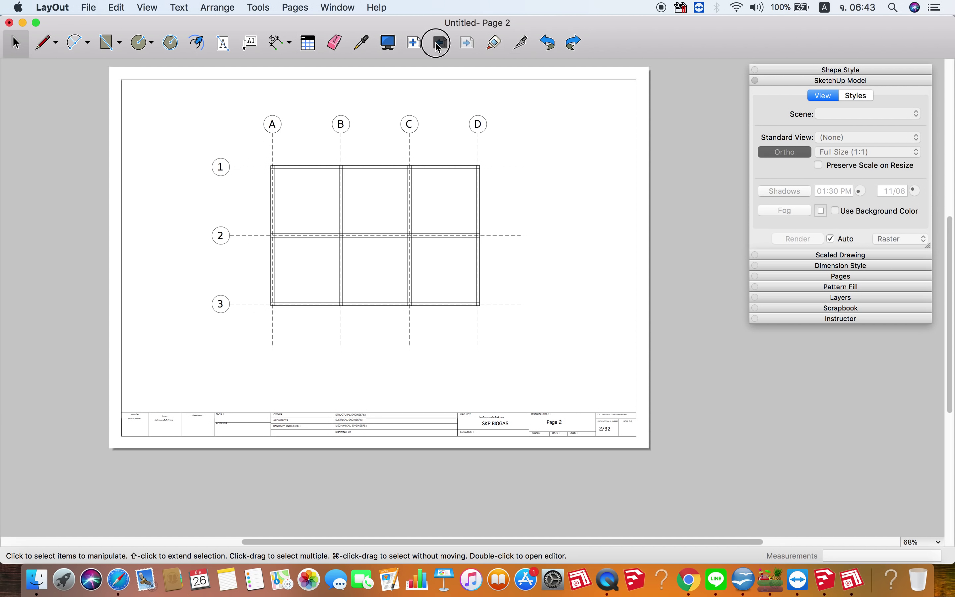
{"action": "left_click", "coordinate": [466, 44]}
{"action": "scroll", "coordinate": [206, 161], "scroll_direction": "up", "scroll_amount": 1}
{"action": "scroll", "coordinate": [206, 162], "scroll_direction": "up", "scroll_amount": 1}
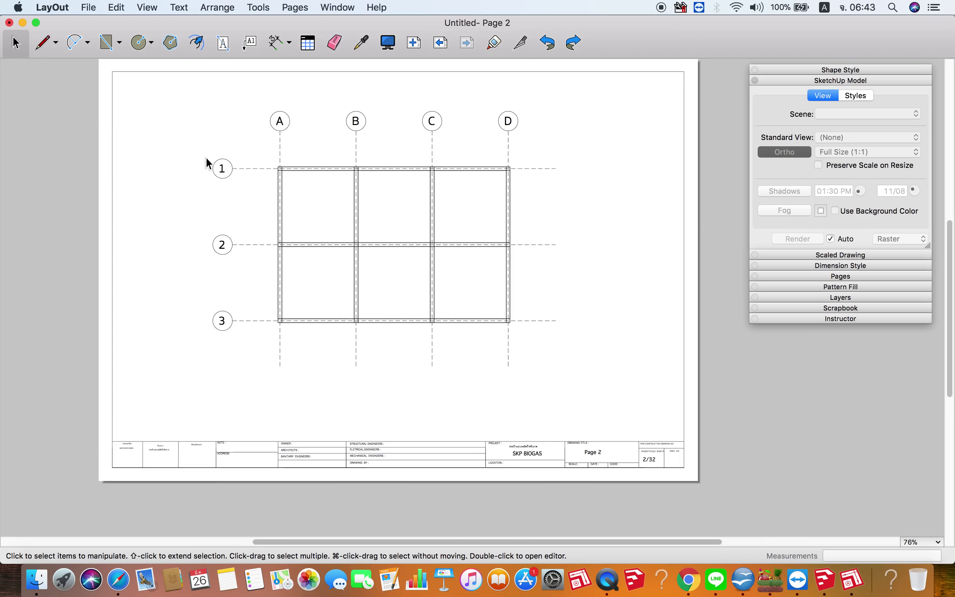
{"action": "scroll", "coordinate": [206, 161], "scroll_direction": "up", "scroll_amount": 1}
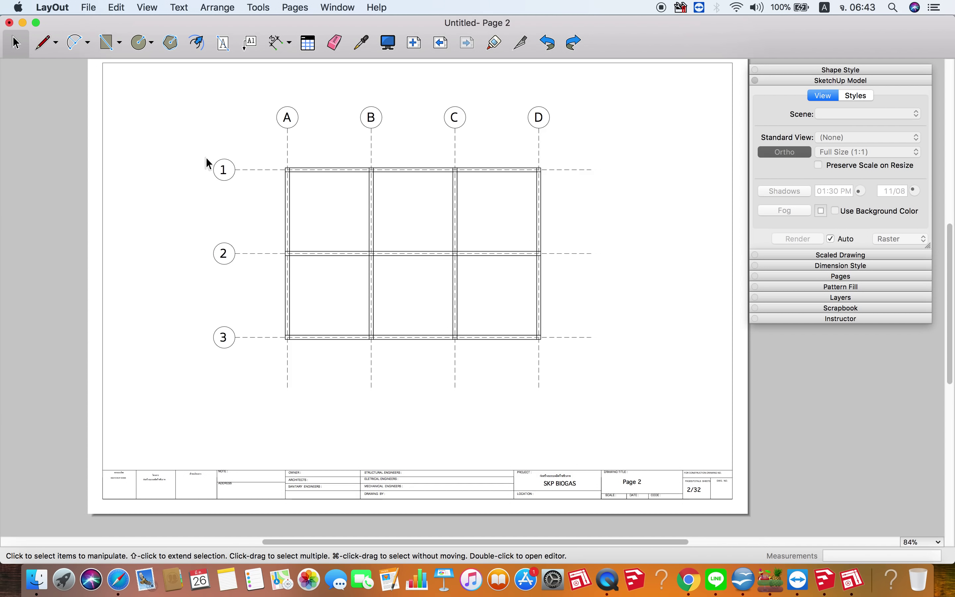
{"action": "scroll", "coordinate": [232, 174], "scroll_direction": "up", "scroll_amount": 1}
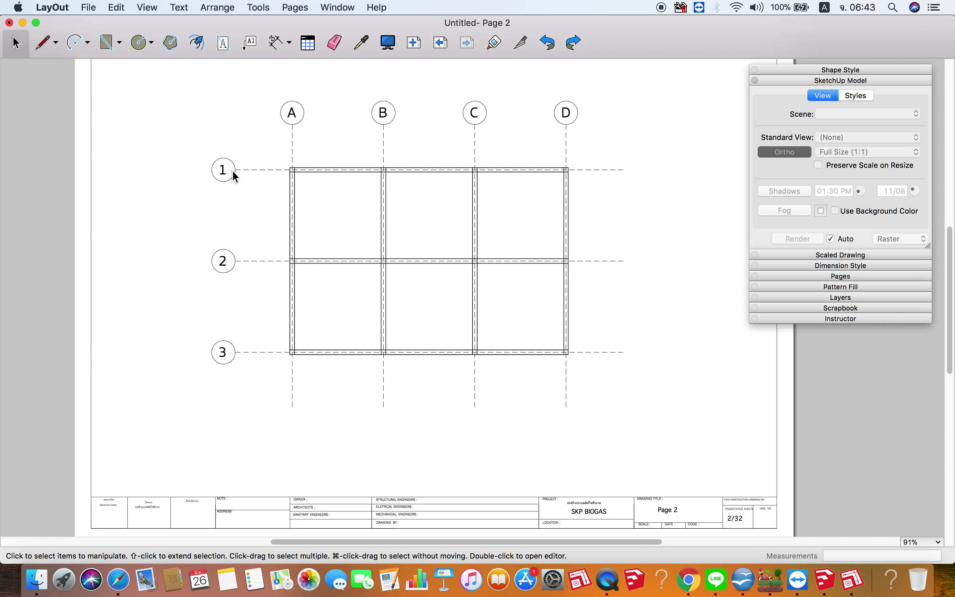
{"action": "scroll", "coordinate": [364, 212], "scroll_direction": "down", "scroll_amount": 1}
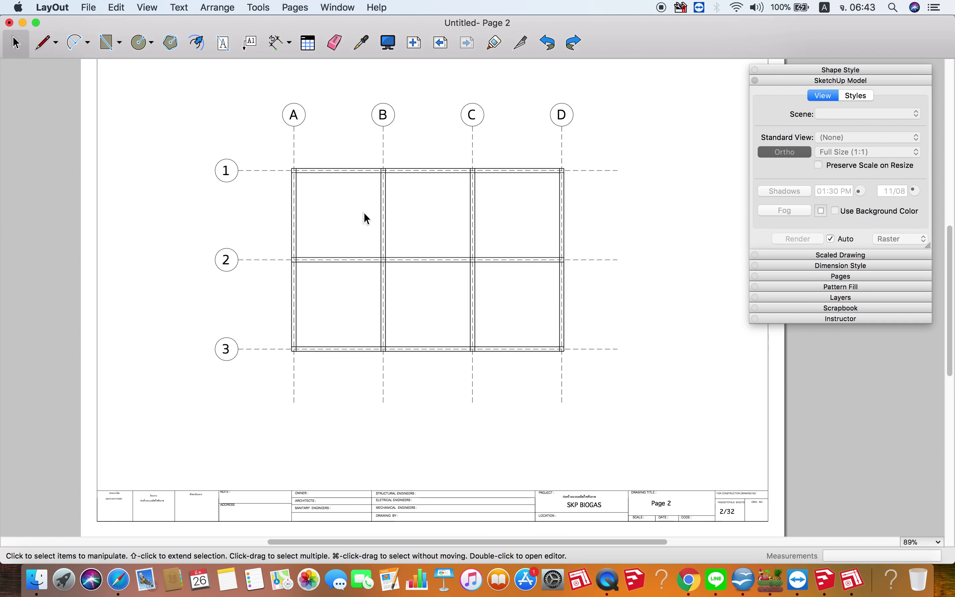